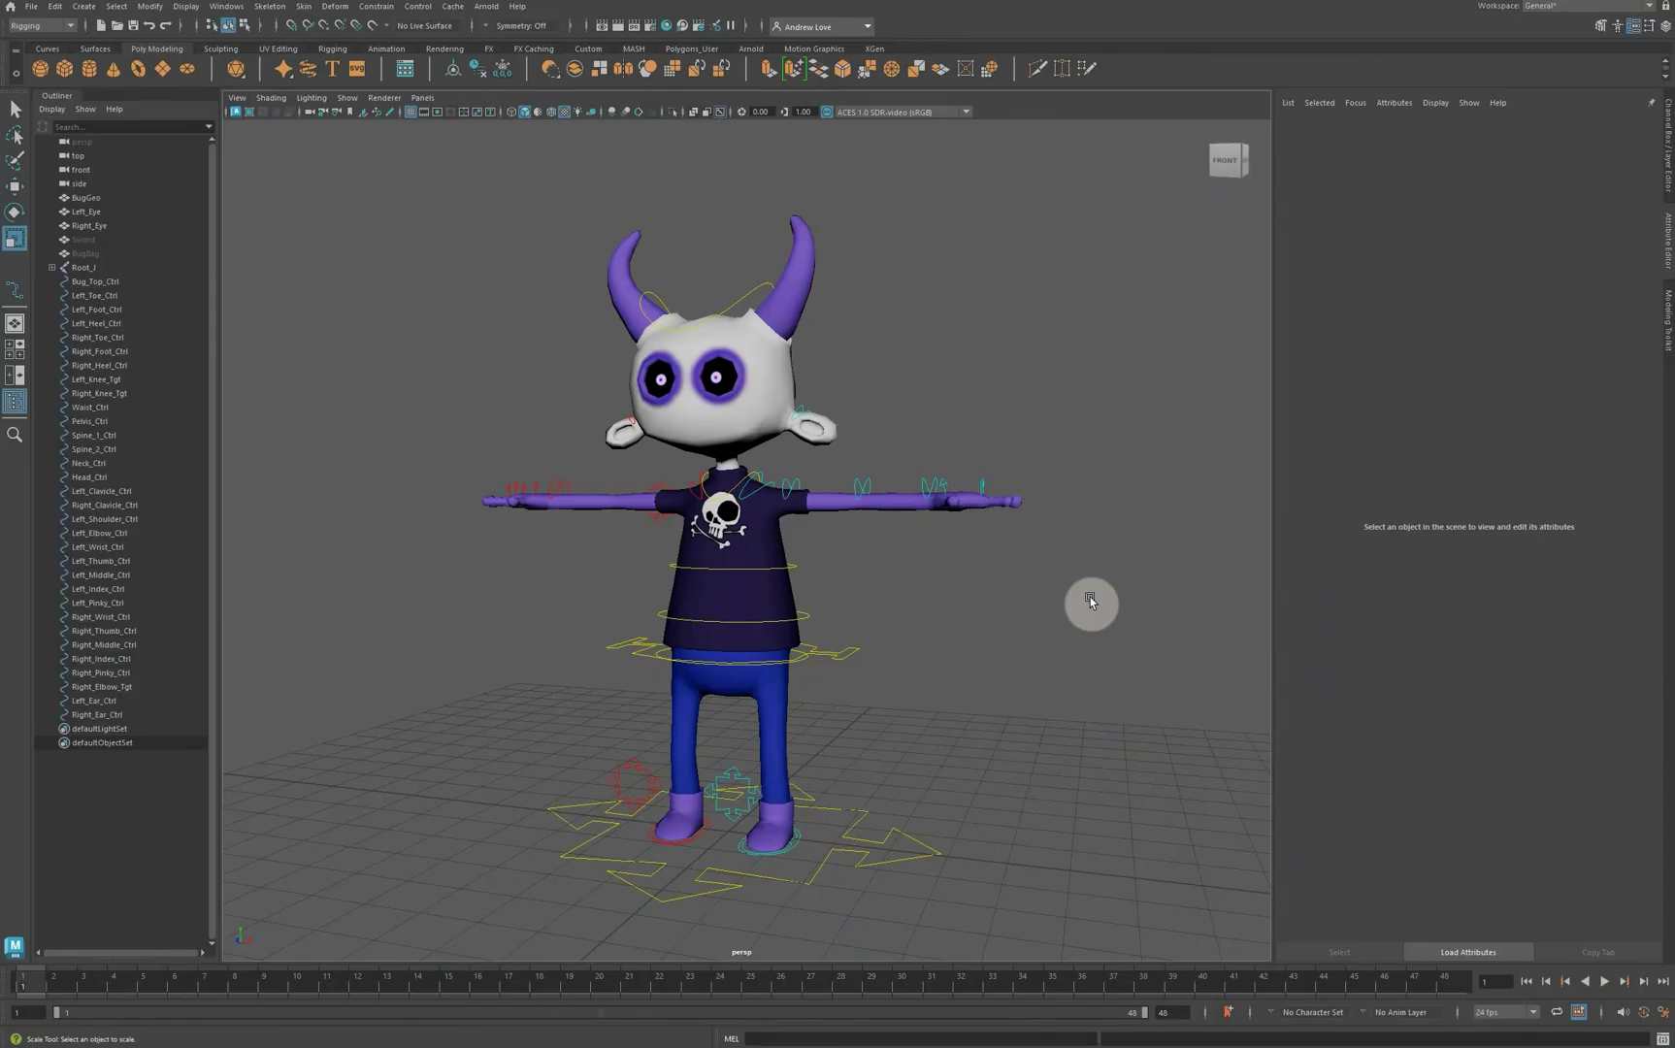
Step: Hide the character's body mesh by turning off visibility of the BodyGeo display layer
left_click(783, 599)
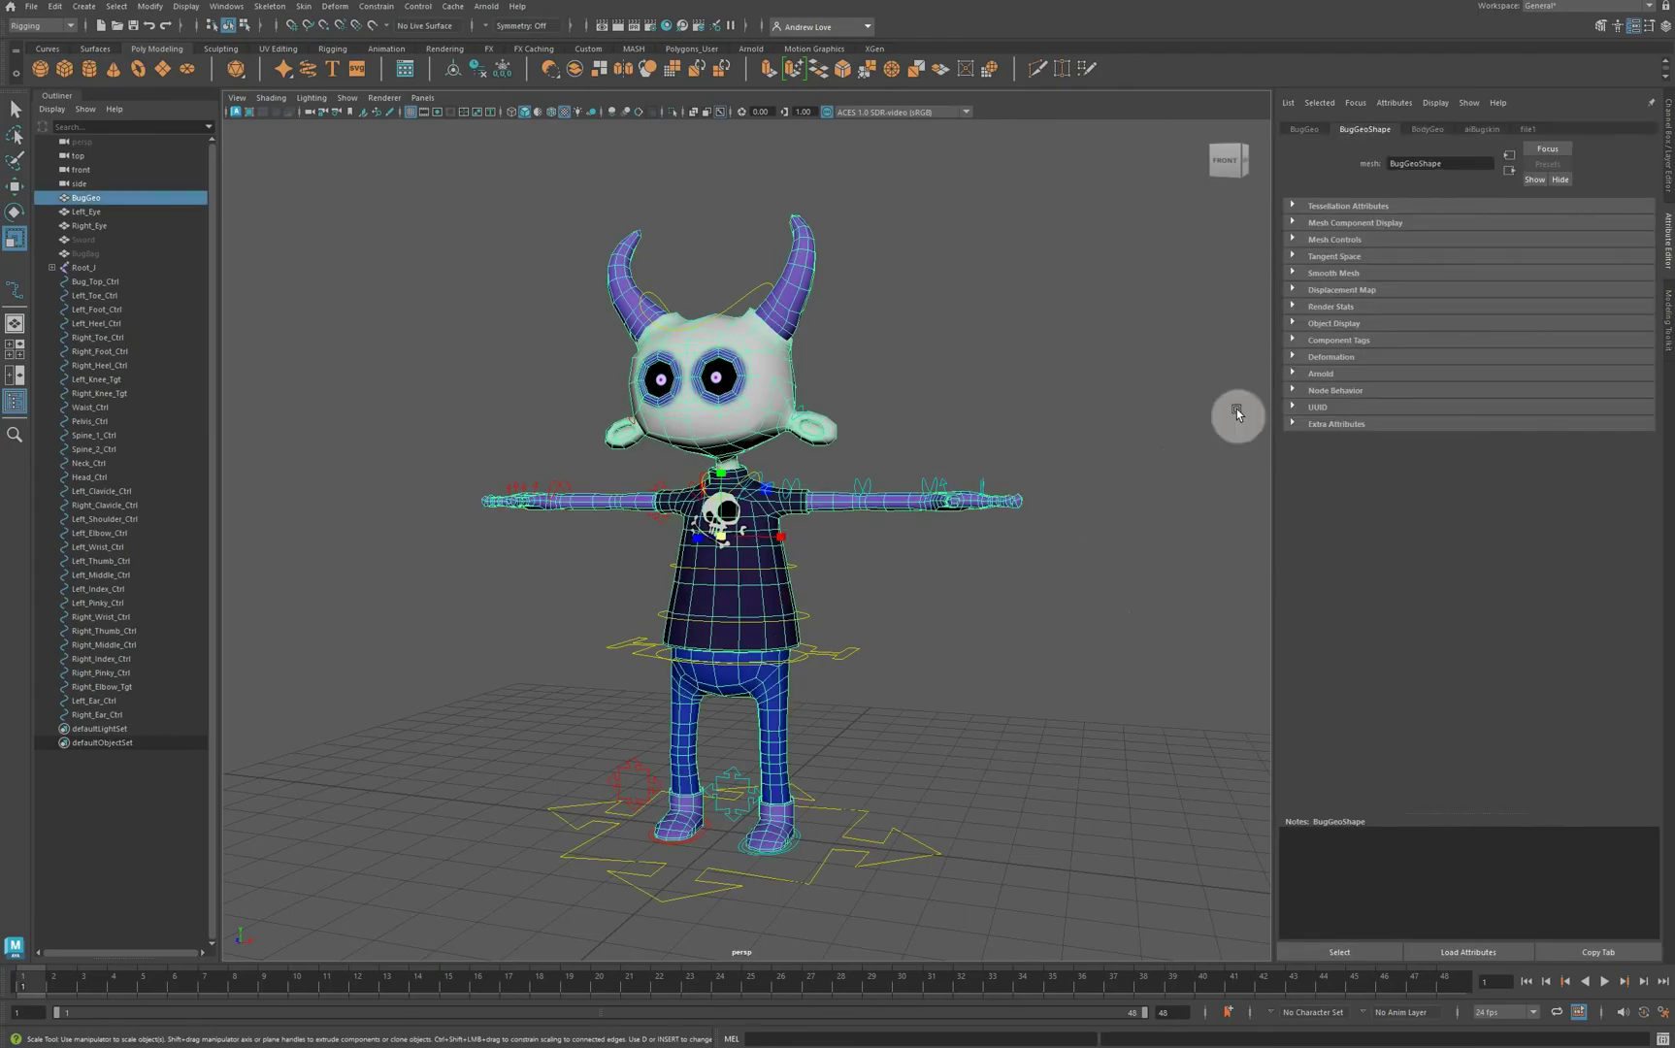
left_click(1669, 131)
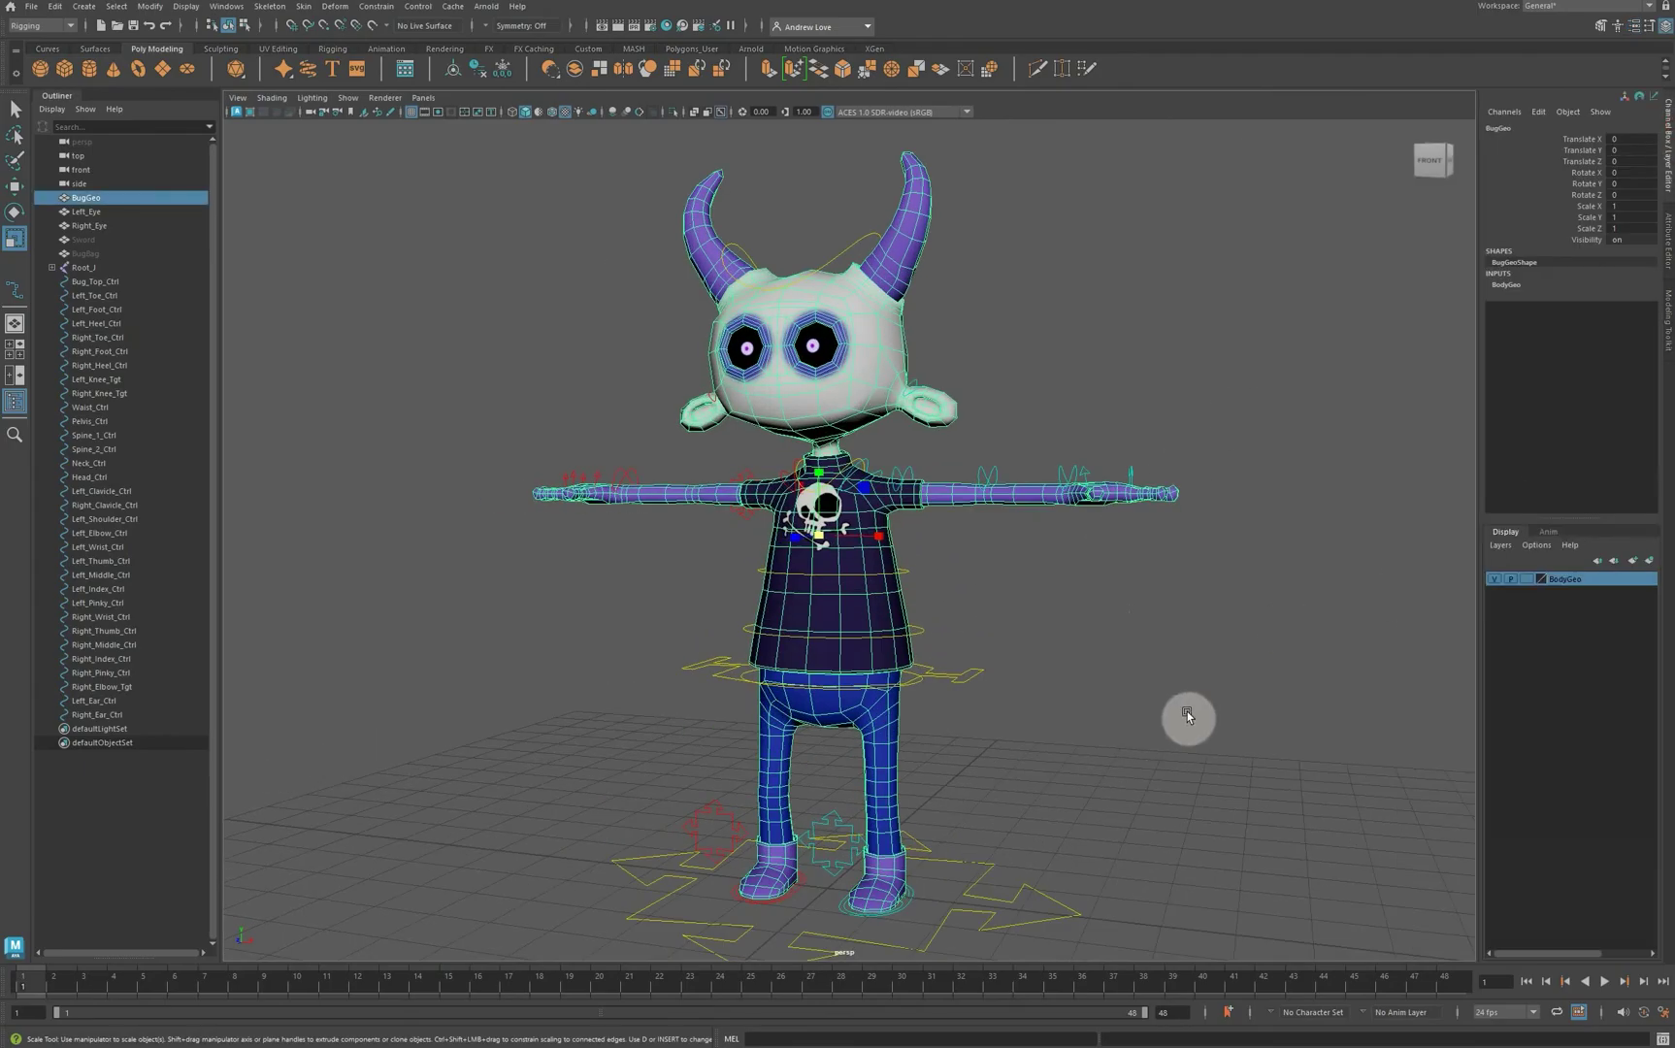
left_click(1494, 579)
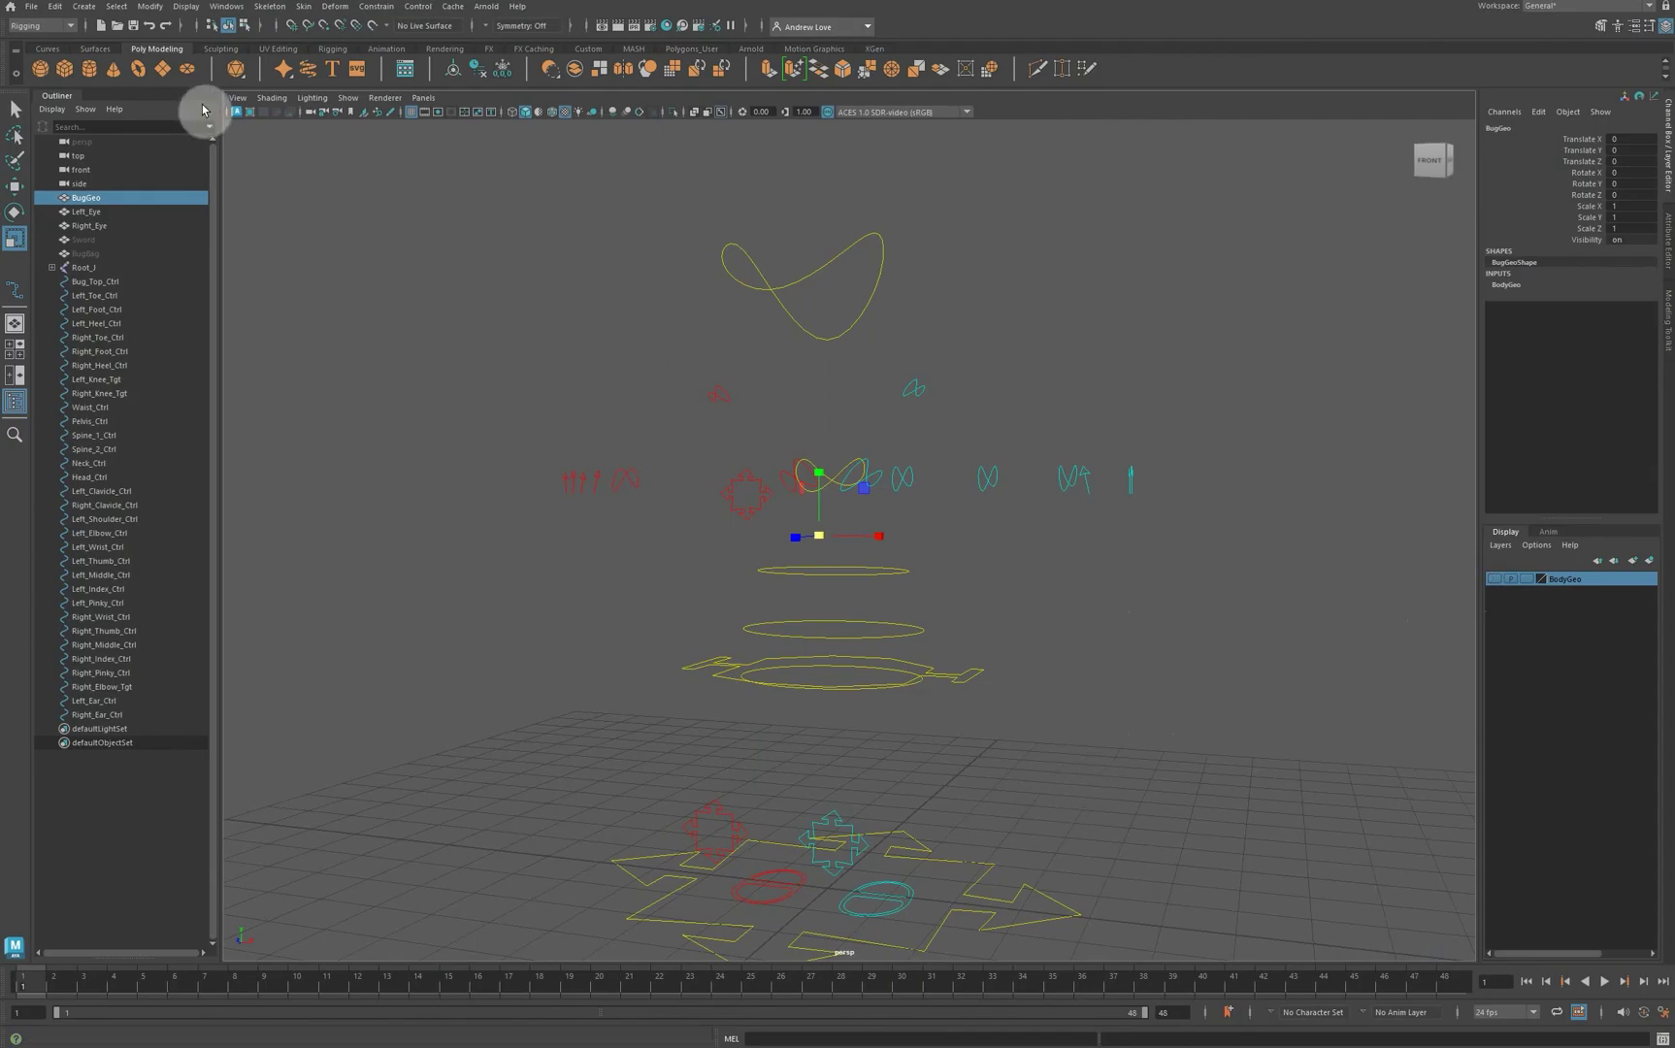
Step: Turn on the display of joints, IK handles and locators in the perspective viewport and clear the selection
left_click(346, 101)
mouse_move(412, 156)
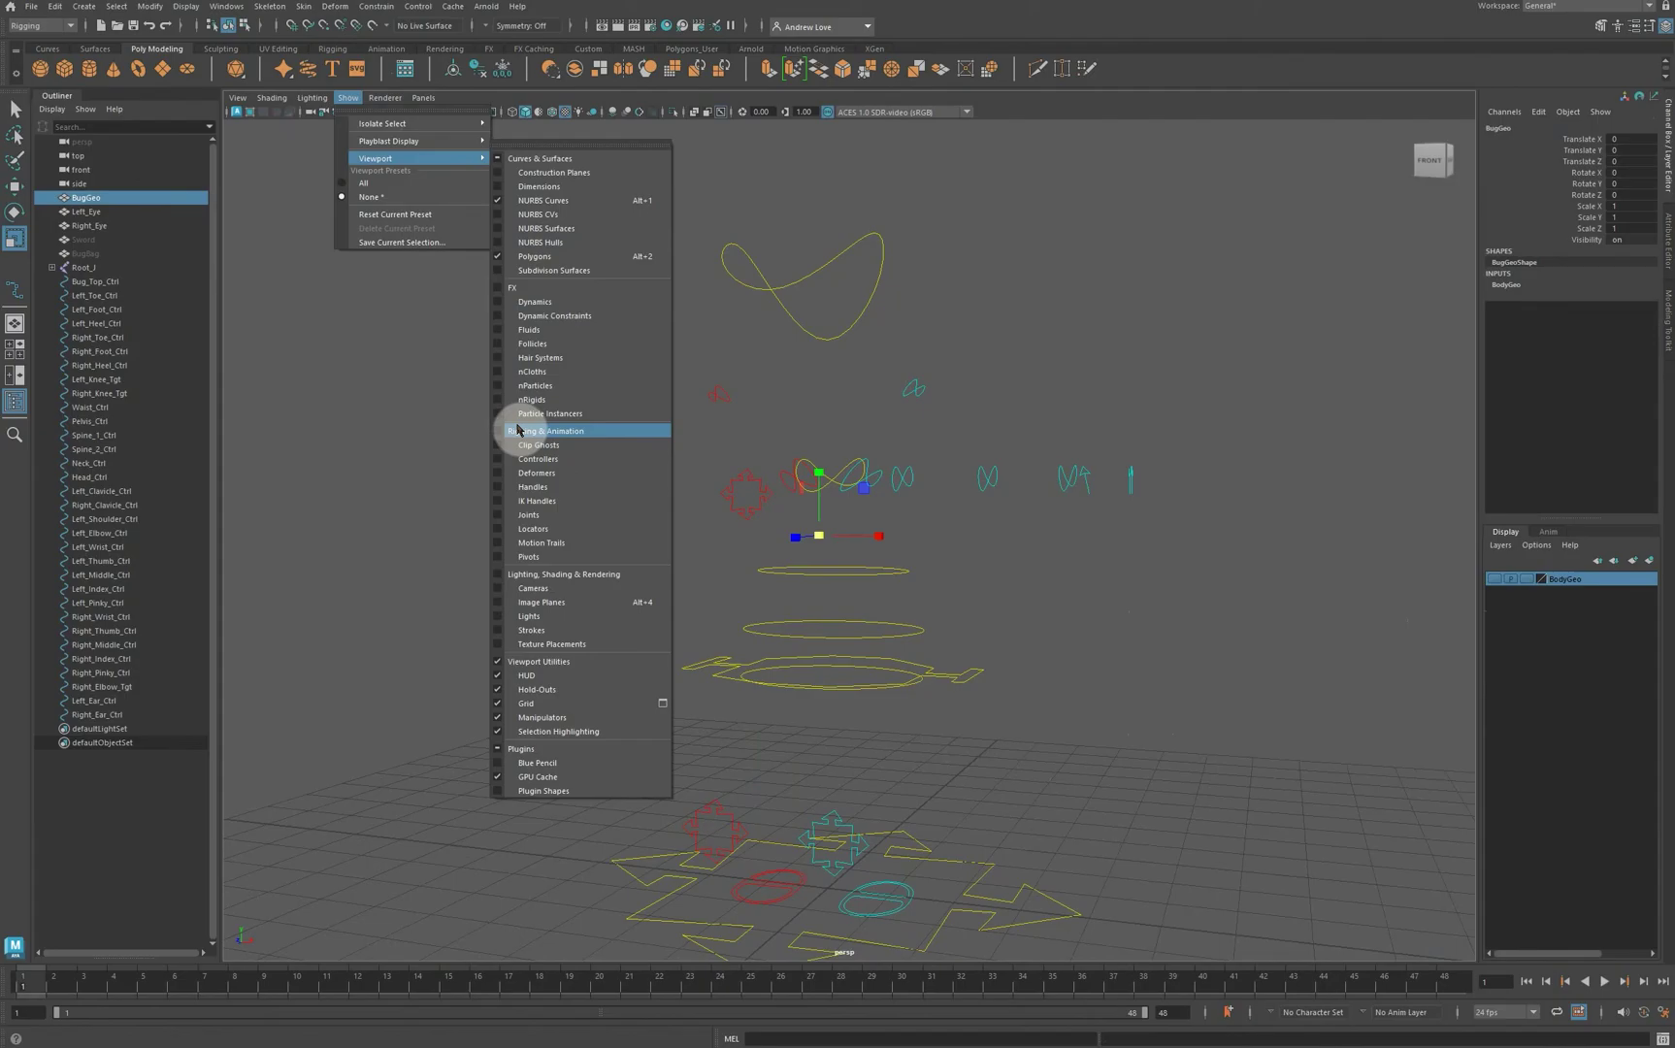
left_click(514, 514)
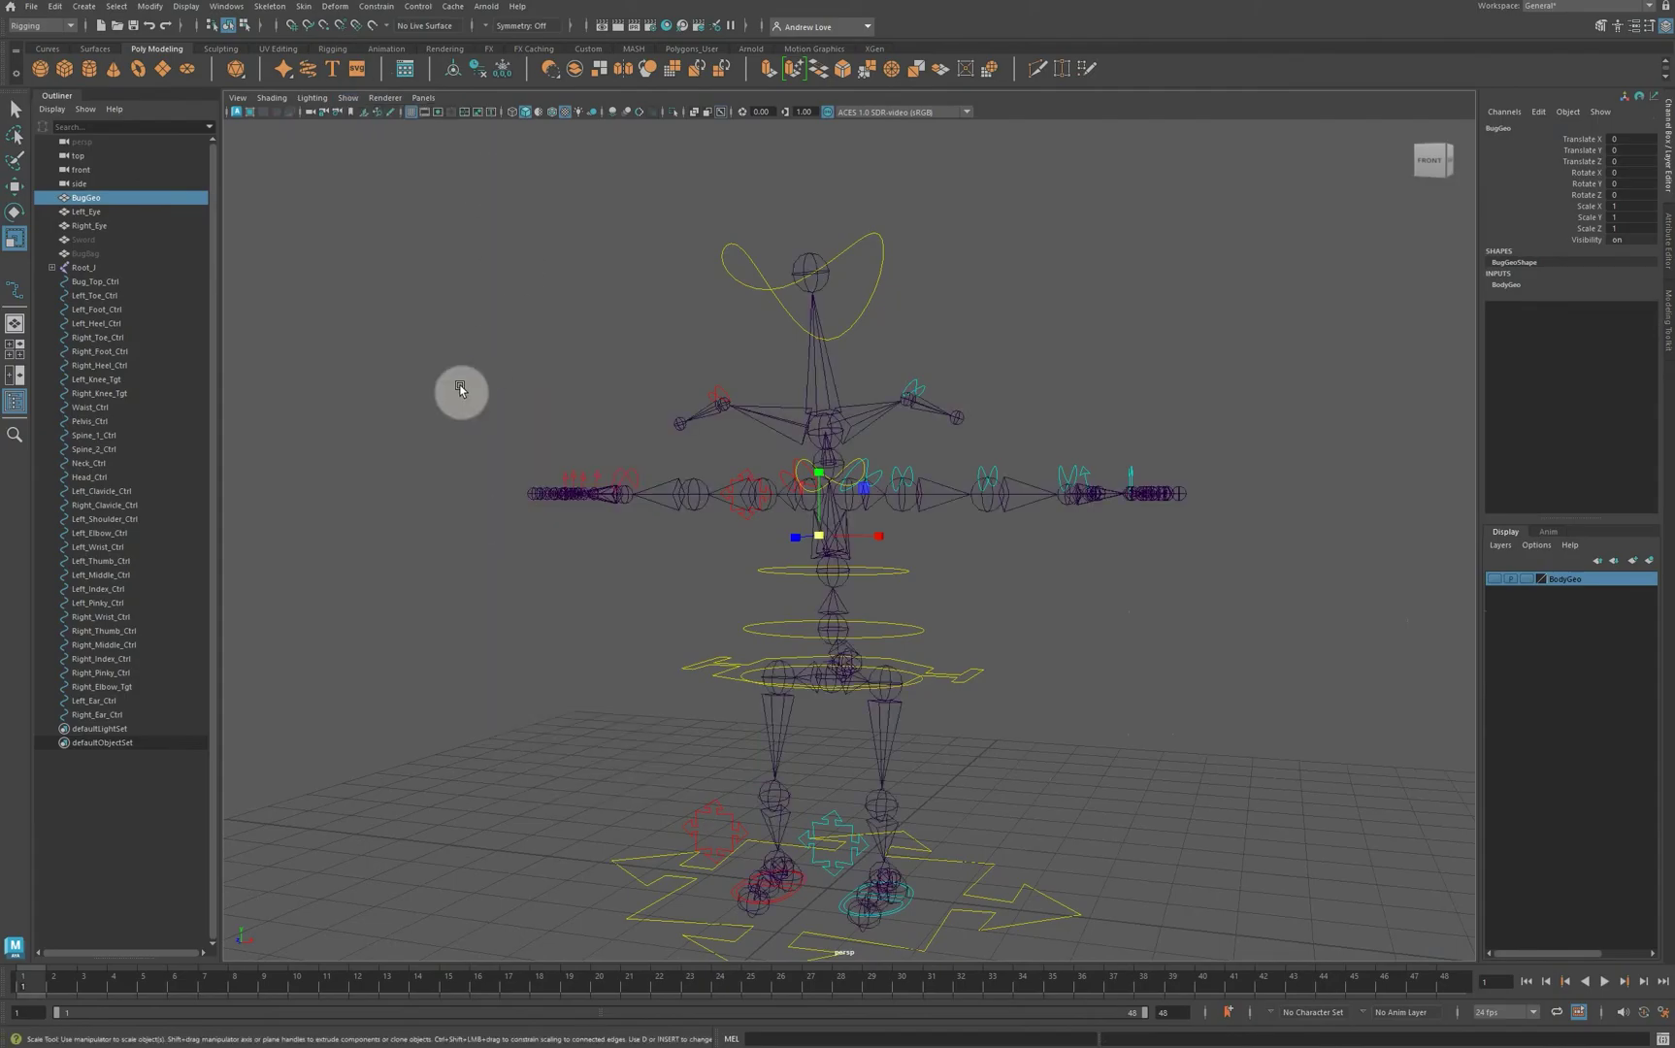
left_click(347, 98)
mouse_move(366, 133)
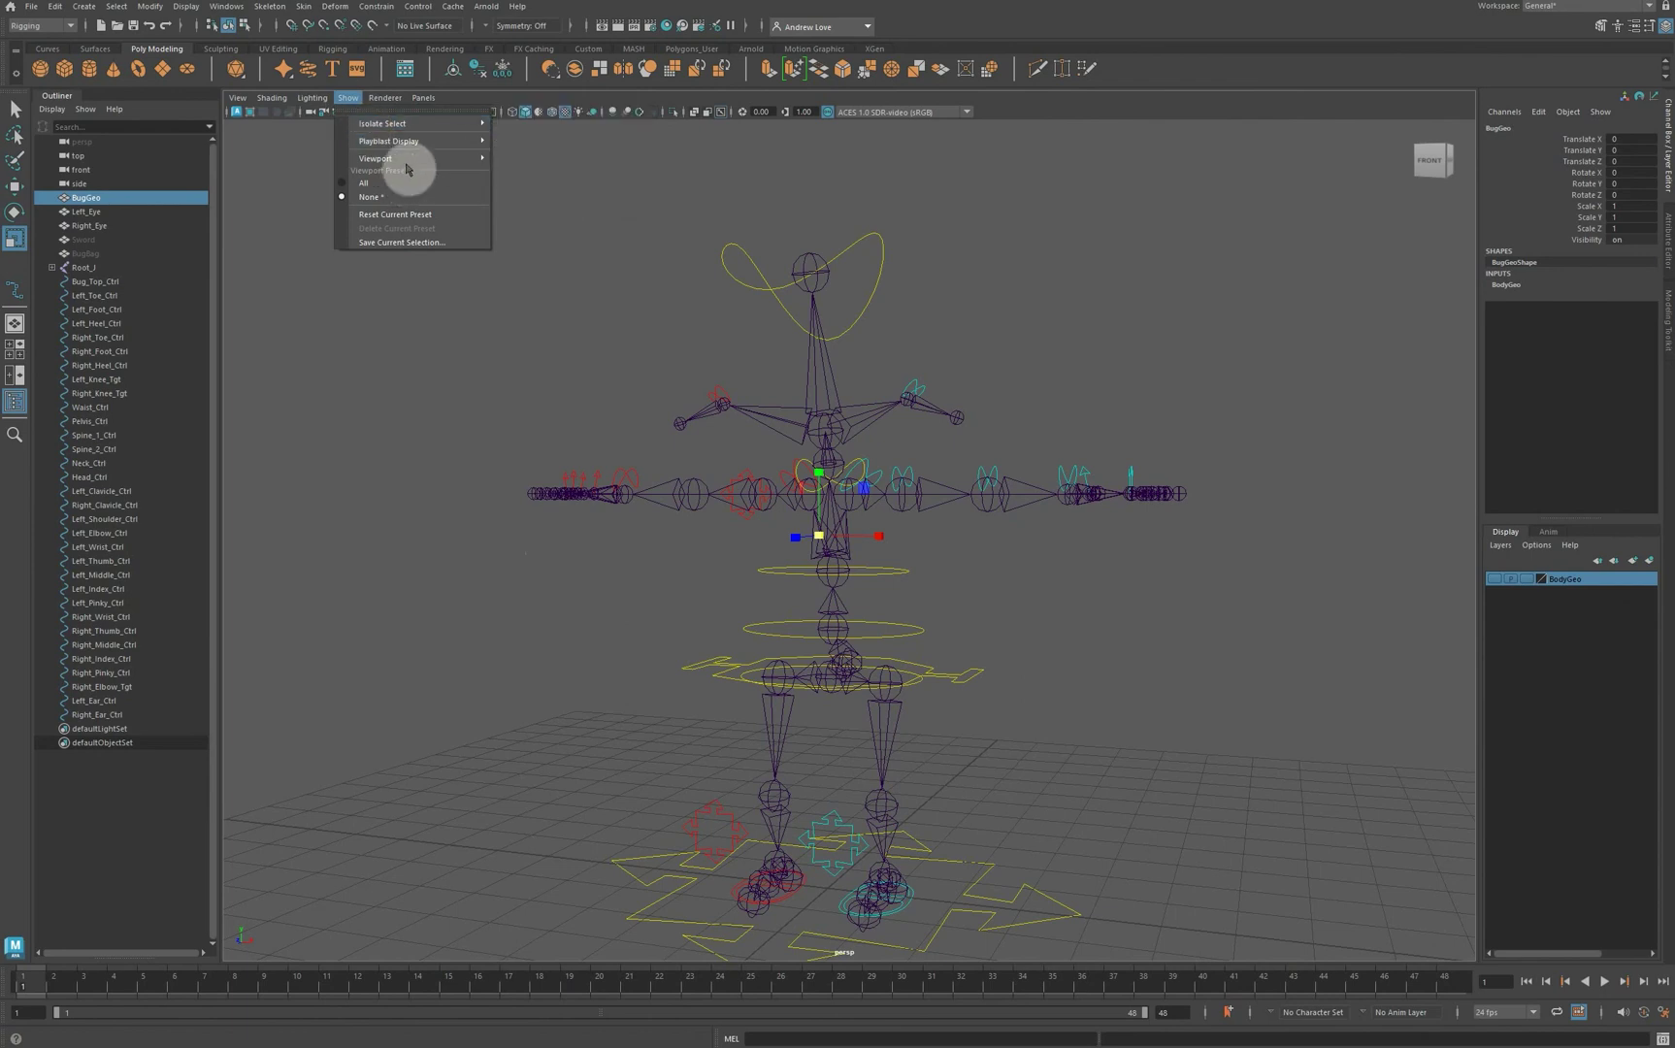
mouse_move(448, 157)
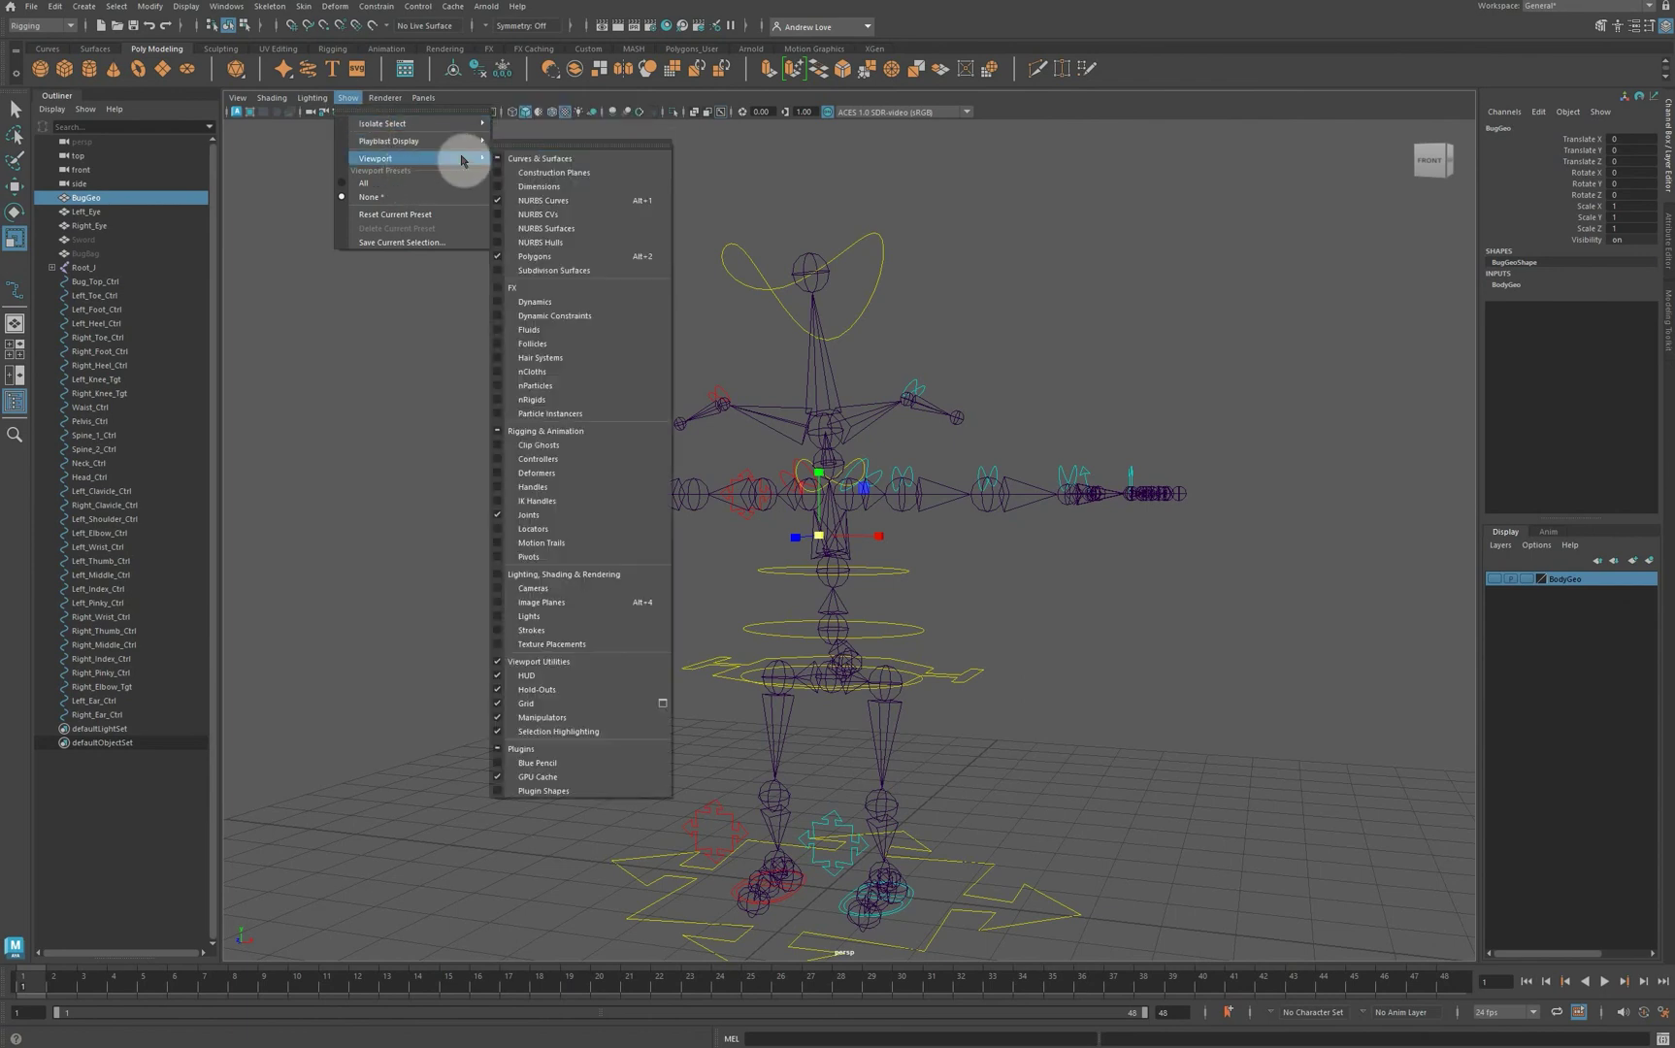
left_click(582, 500)
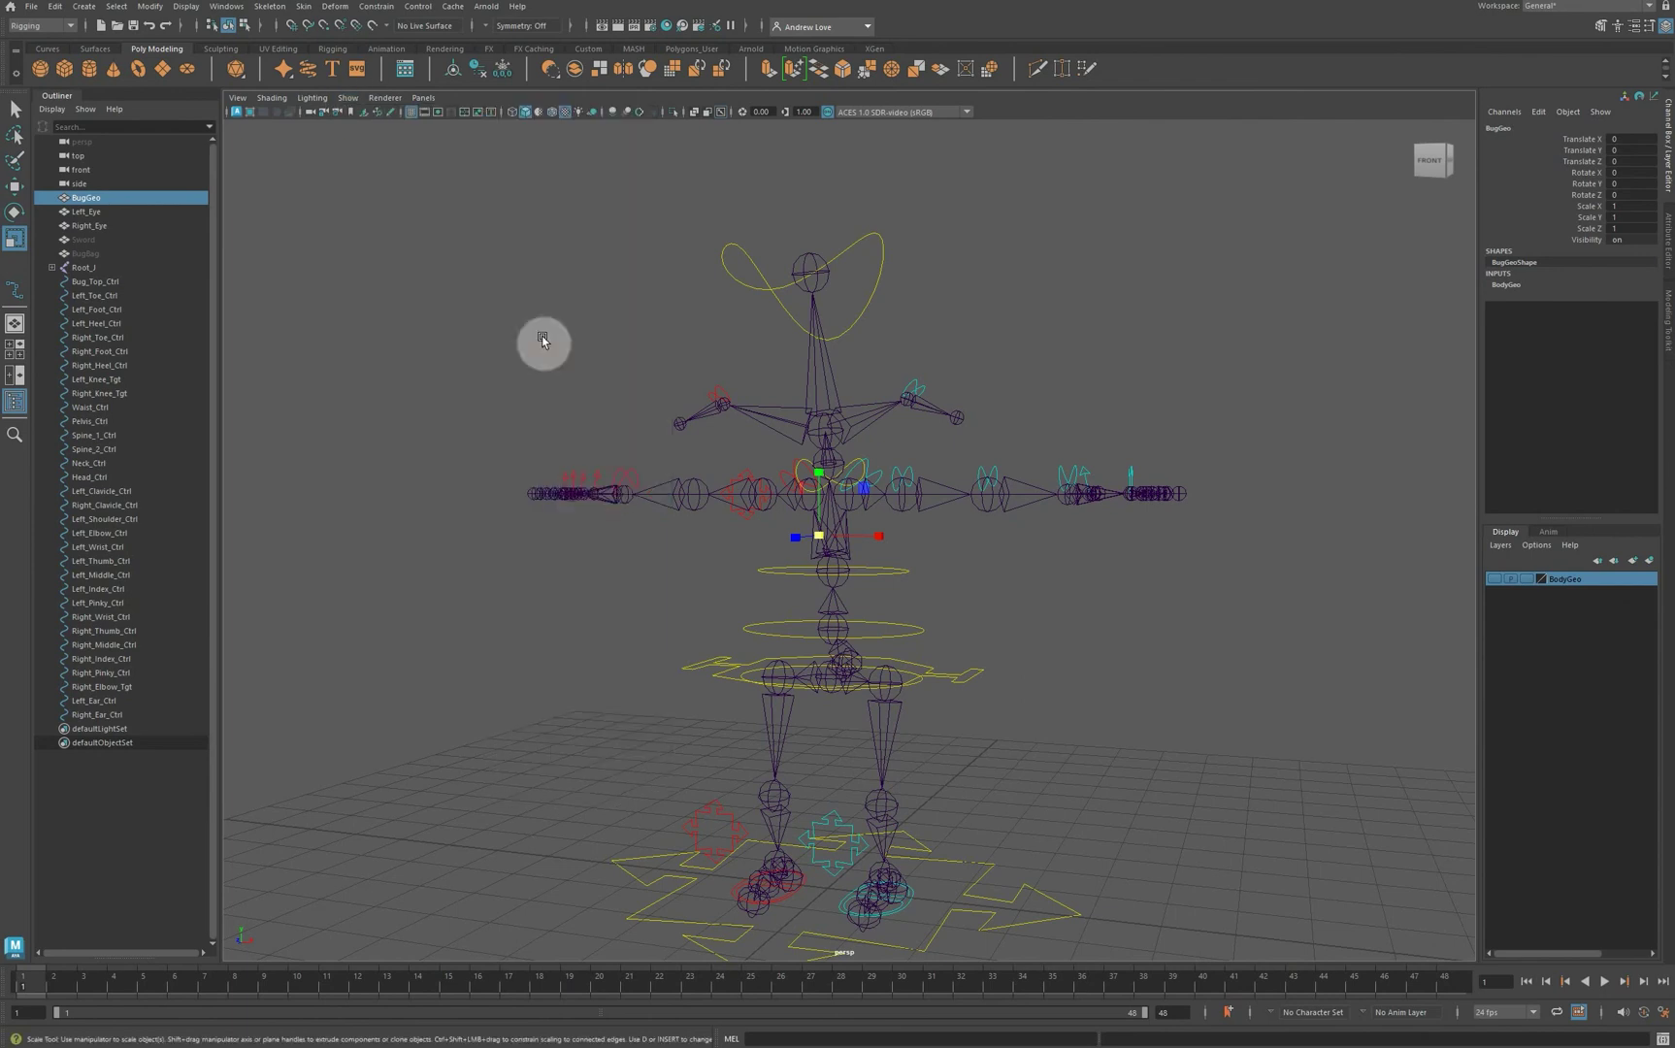
left_click(348, 98)
mouse_move(393, 157)
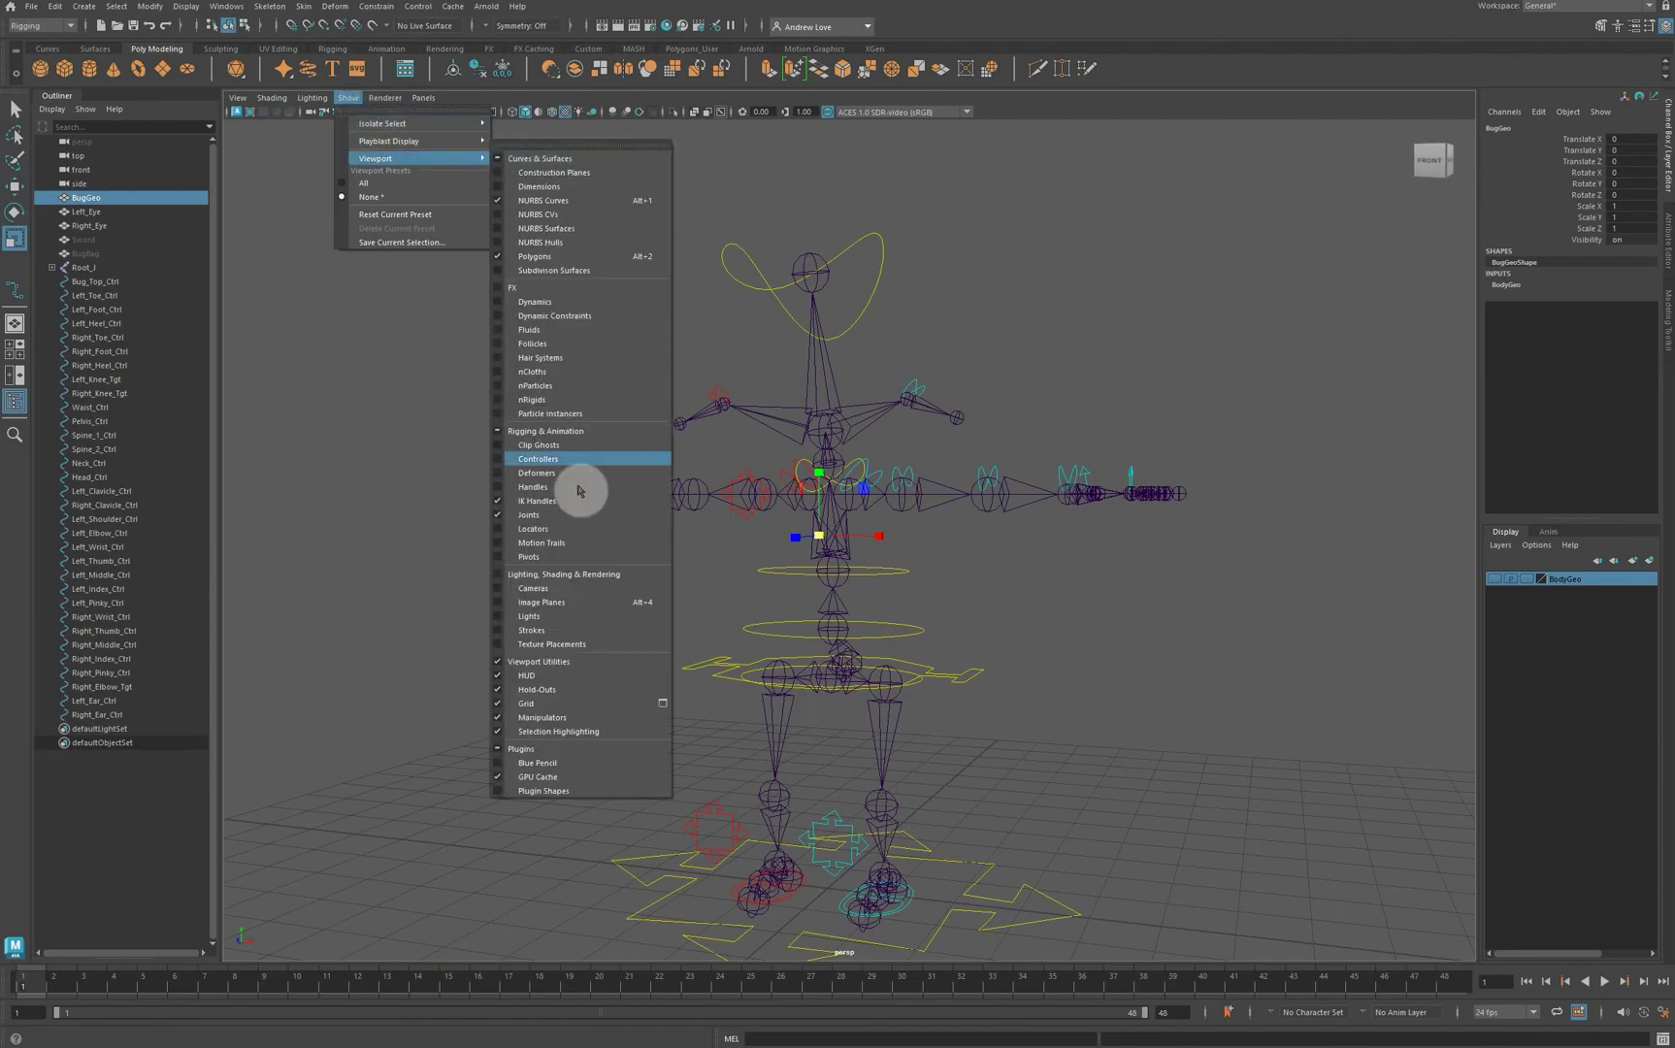
left_click(522, 530)
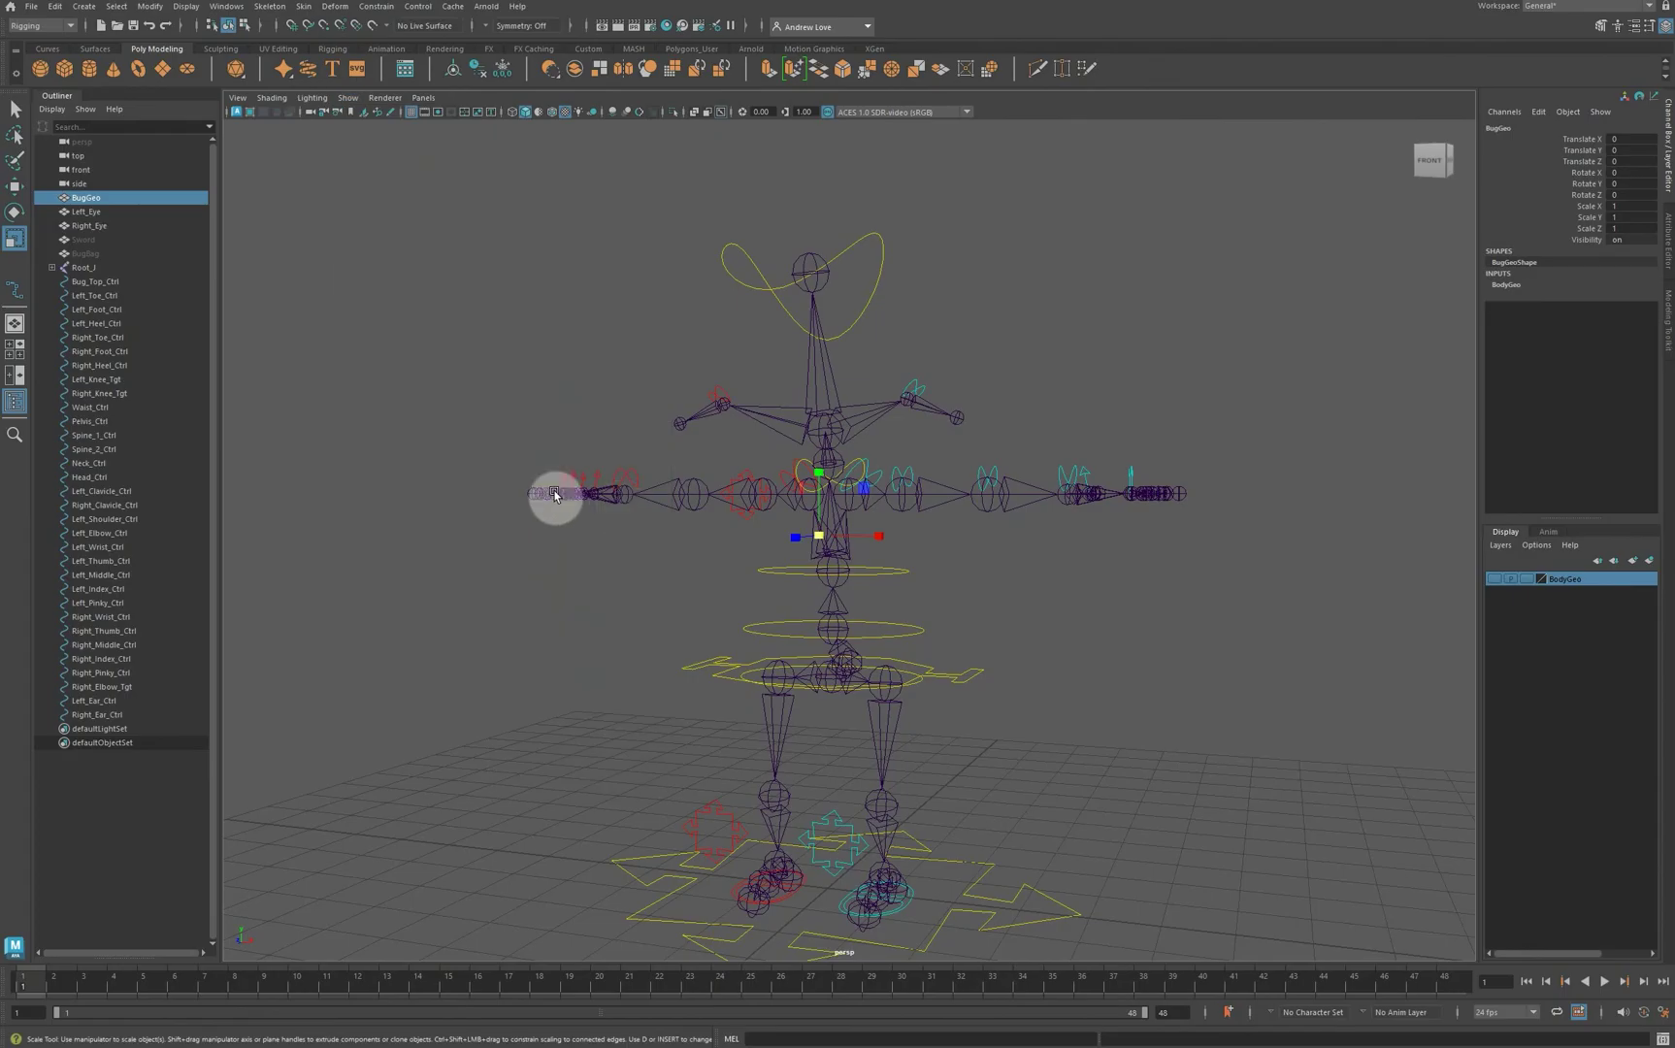
left_click(406, 393)
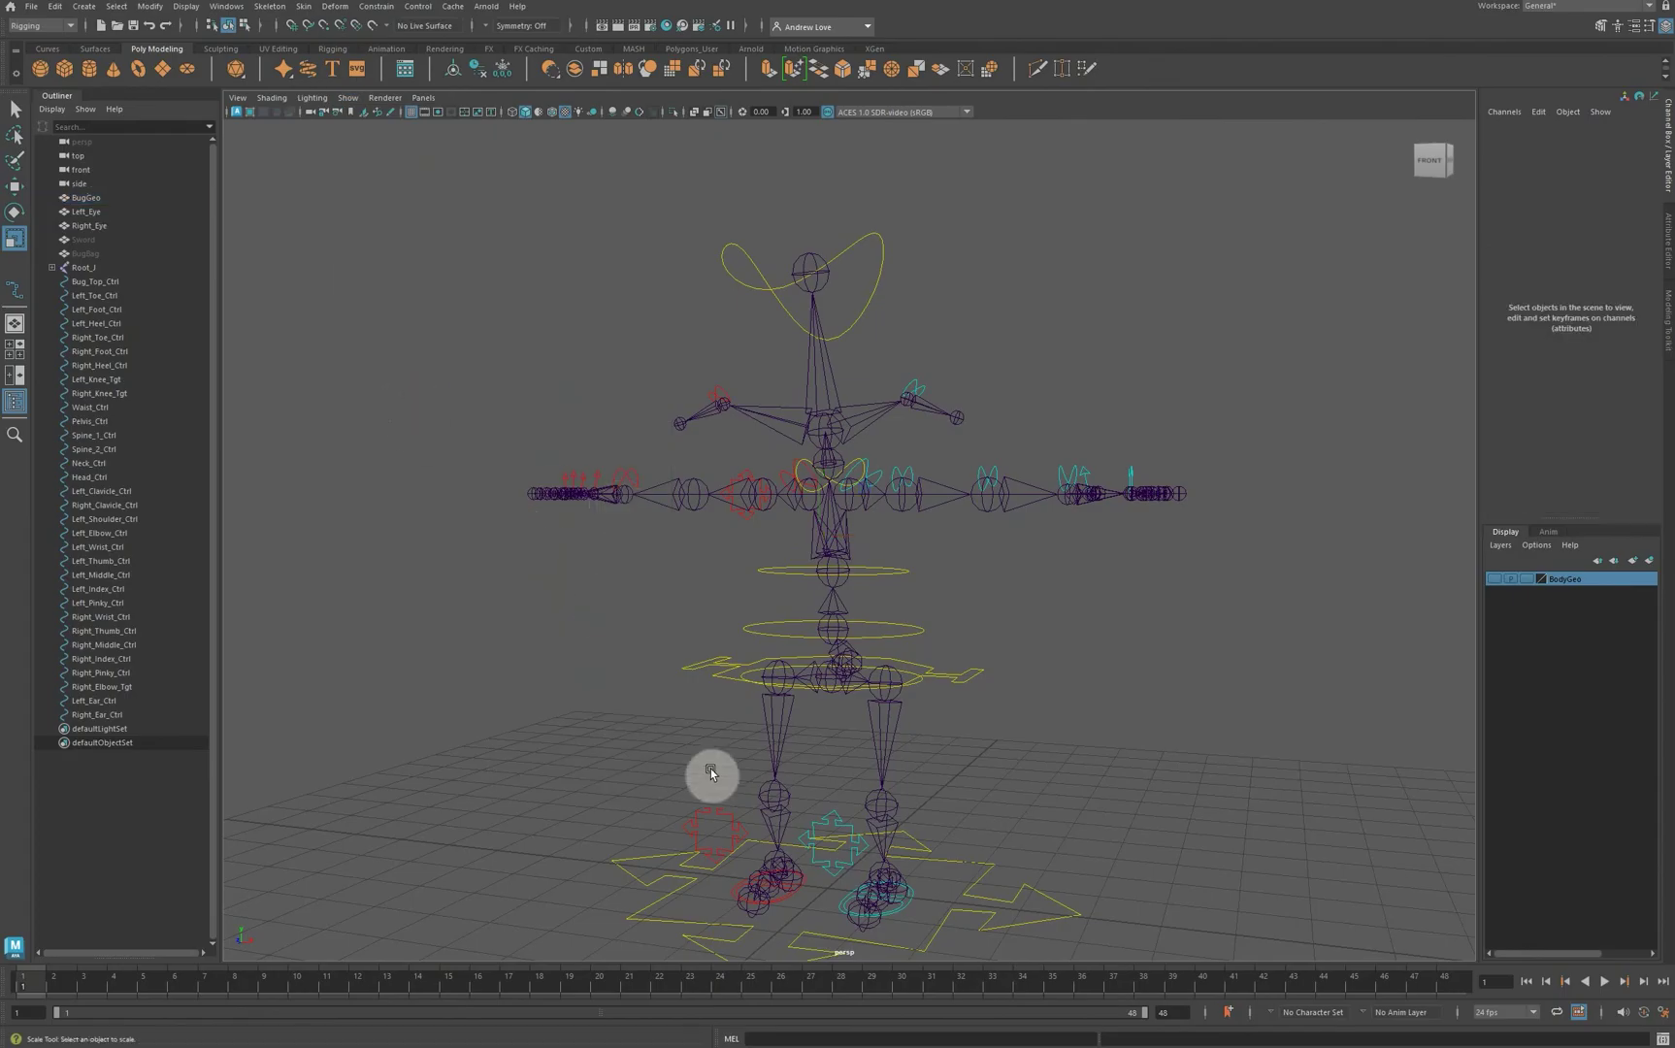
Step: Create an IK handle running from the left hip joint to the left ankle joint
left_click_drag(569, 700, 515, 372, "alt")
scroll(555, 559, "up", 3)
scroll(555, 395, "up", 3)
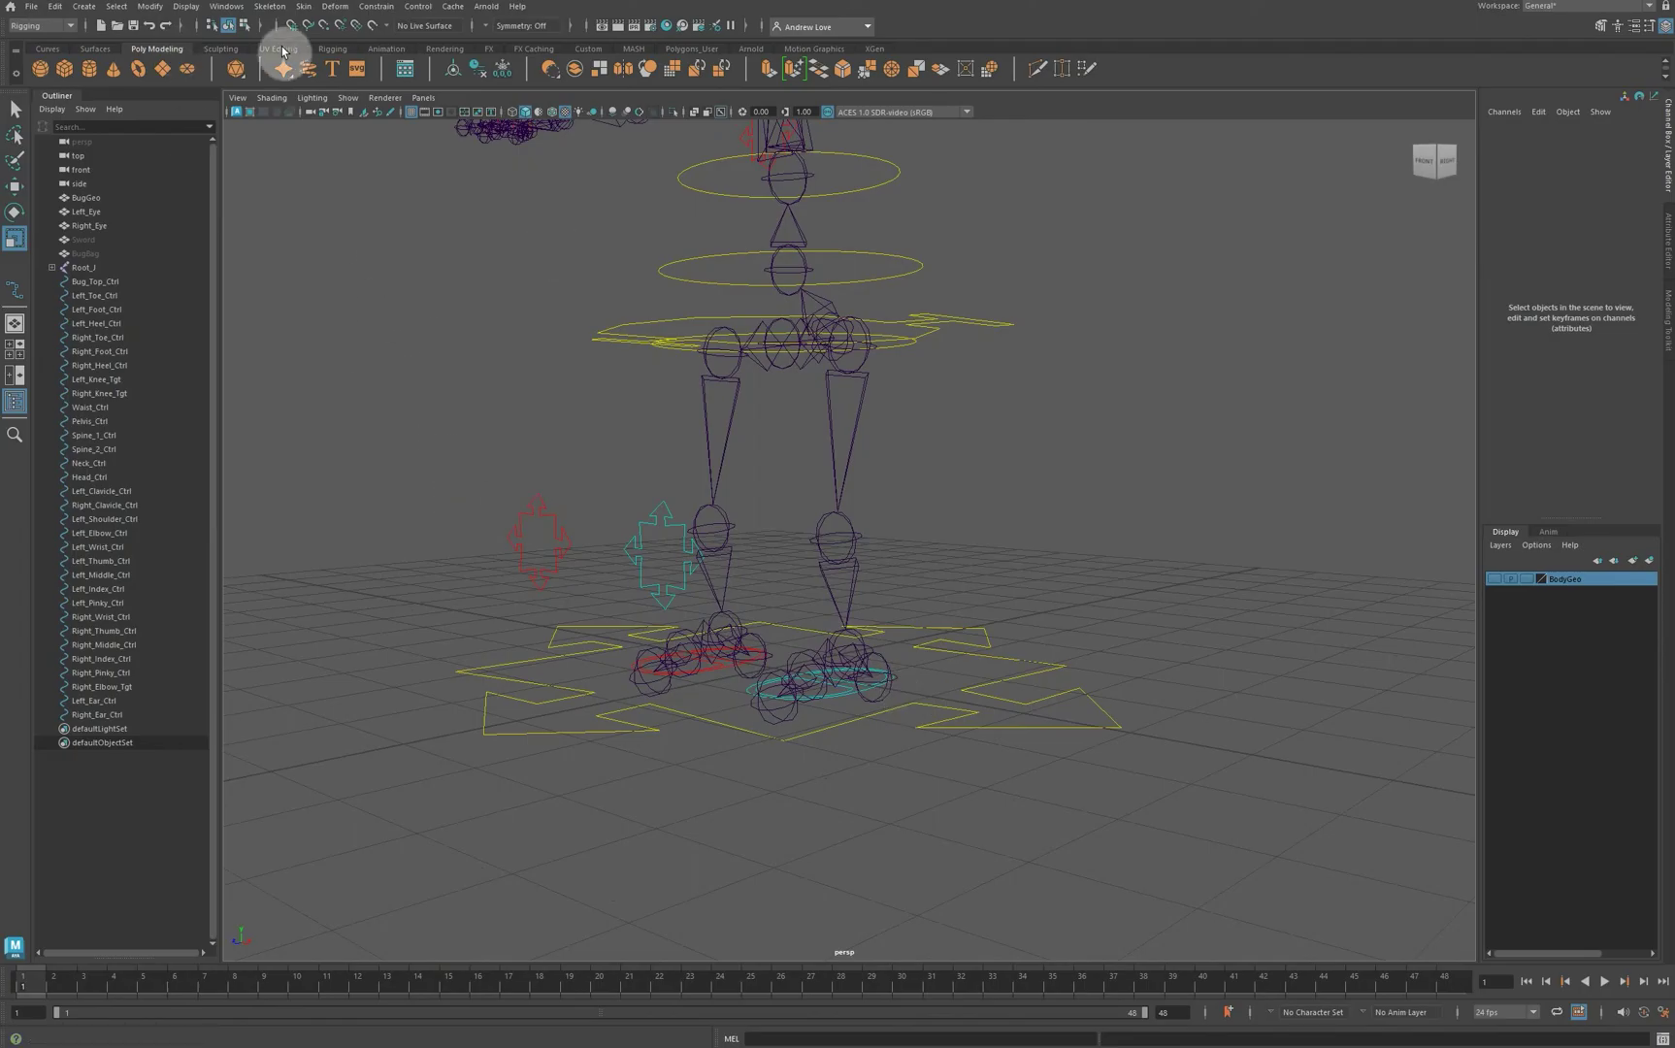
left_click(331, 50)
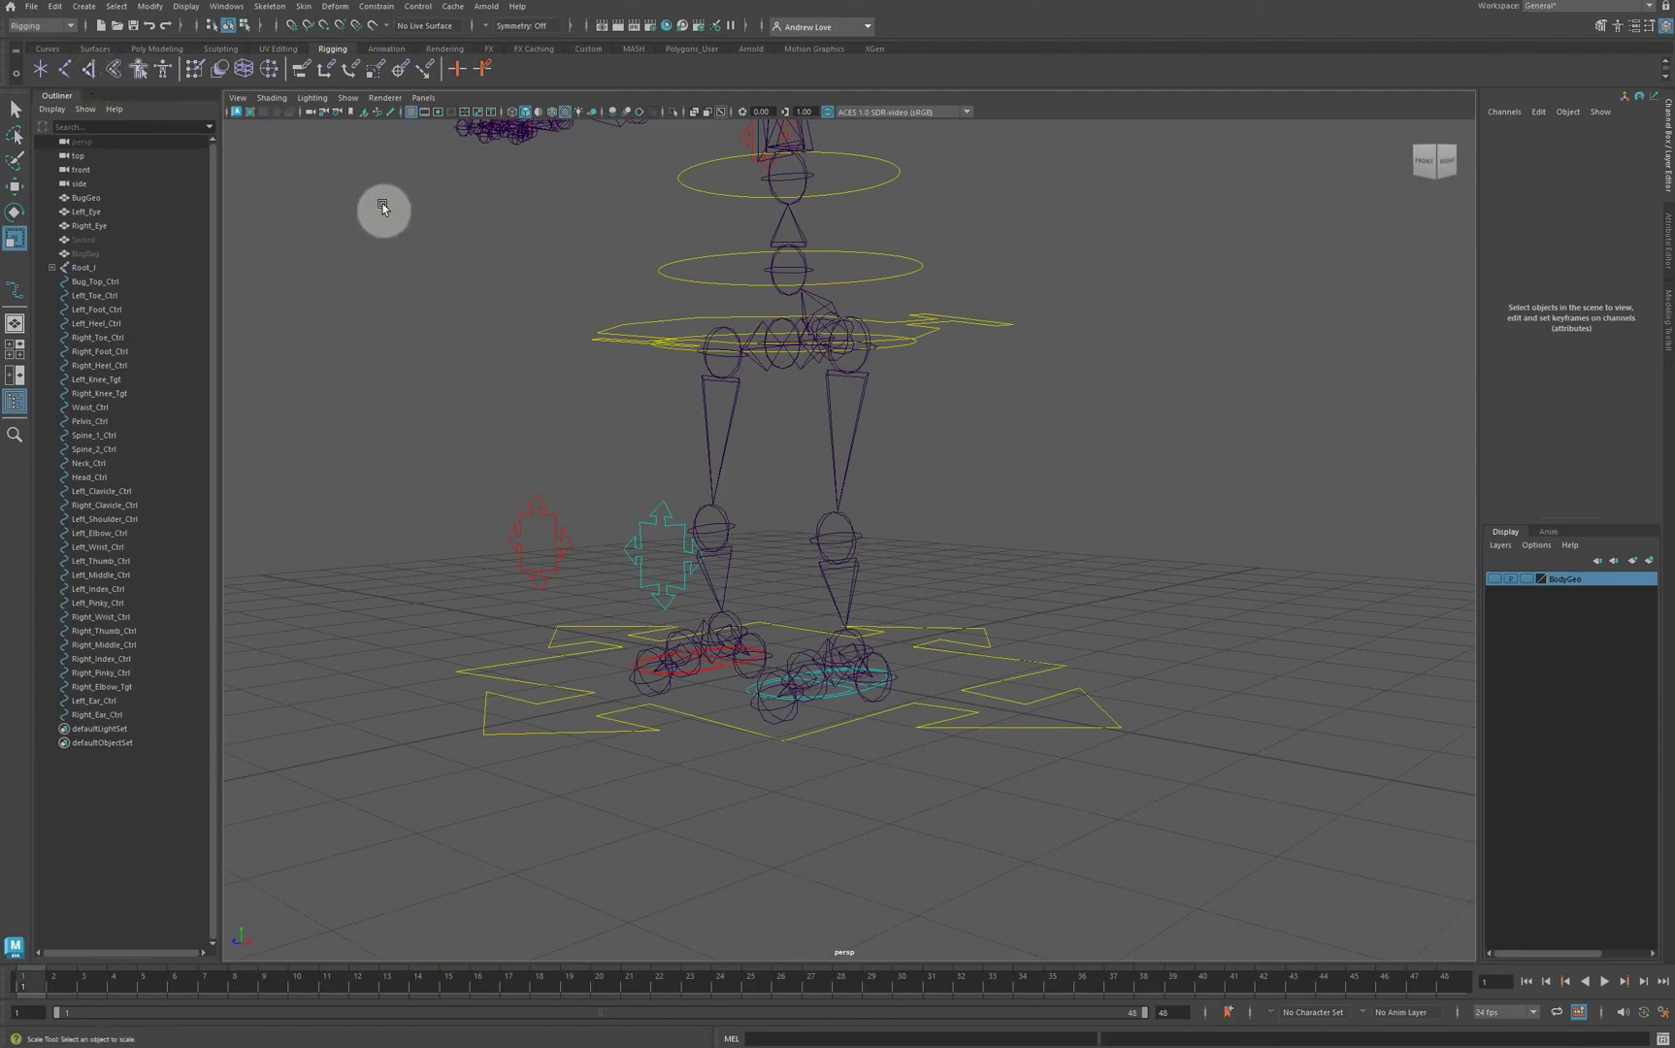
left_click(90, 69)
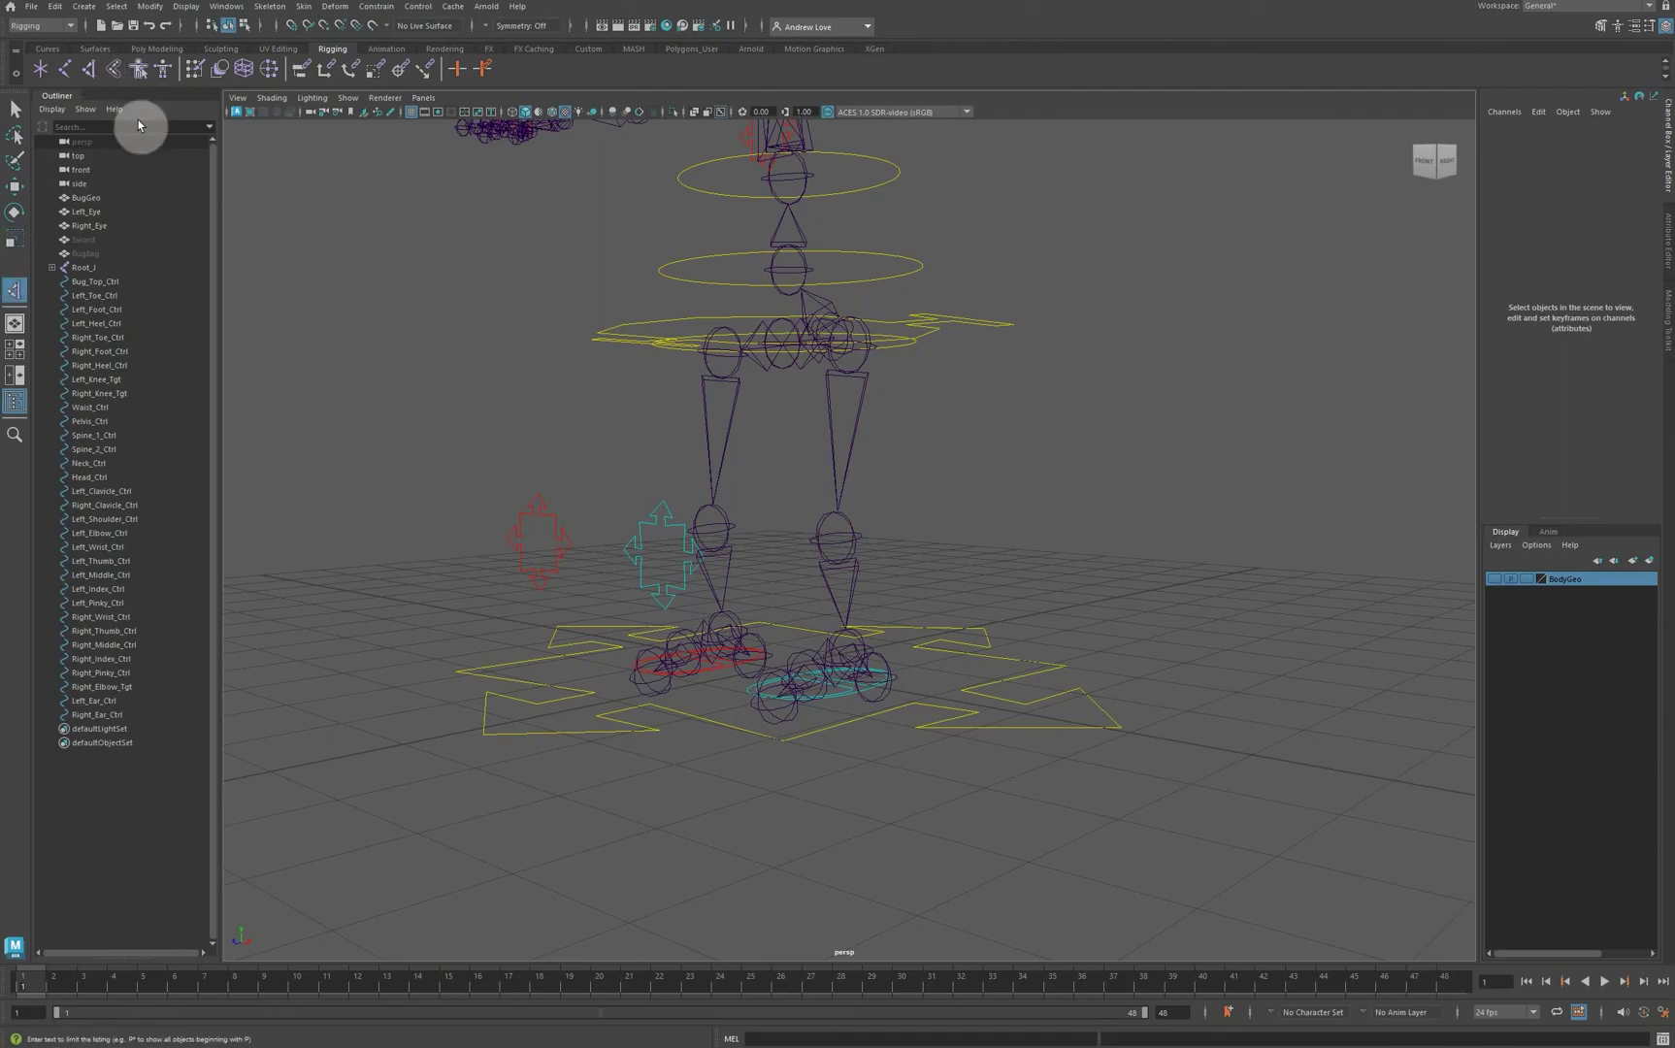
left_click(865, 358)
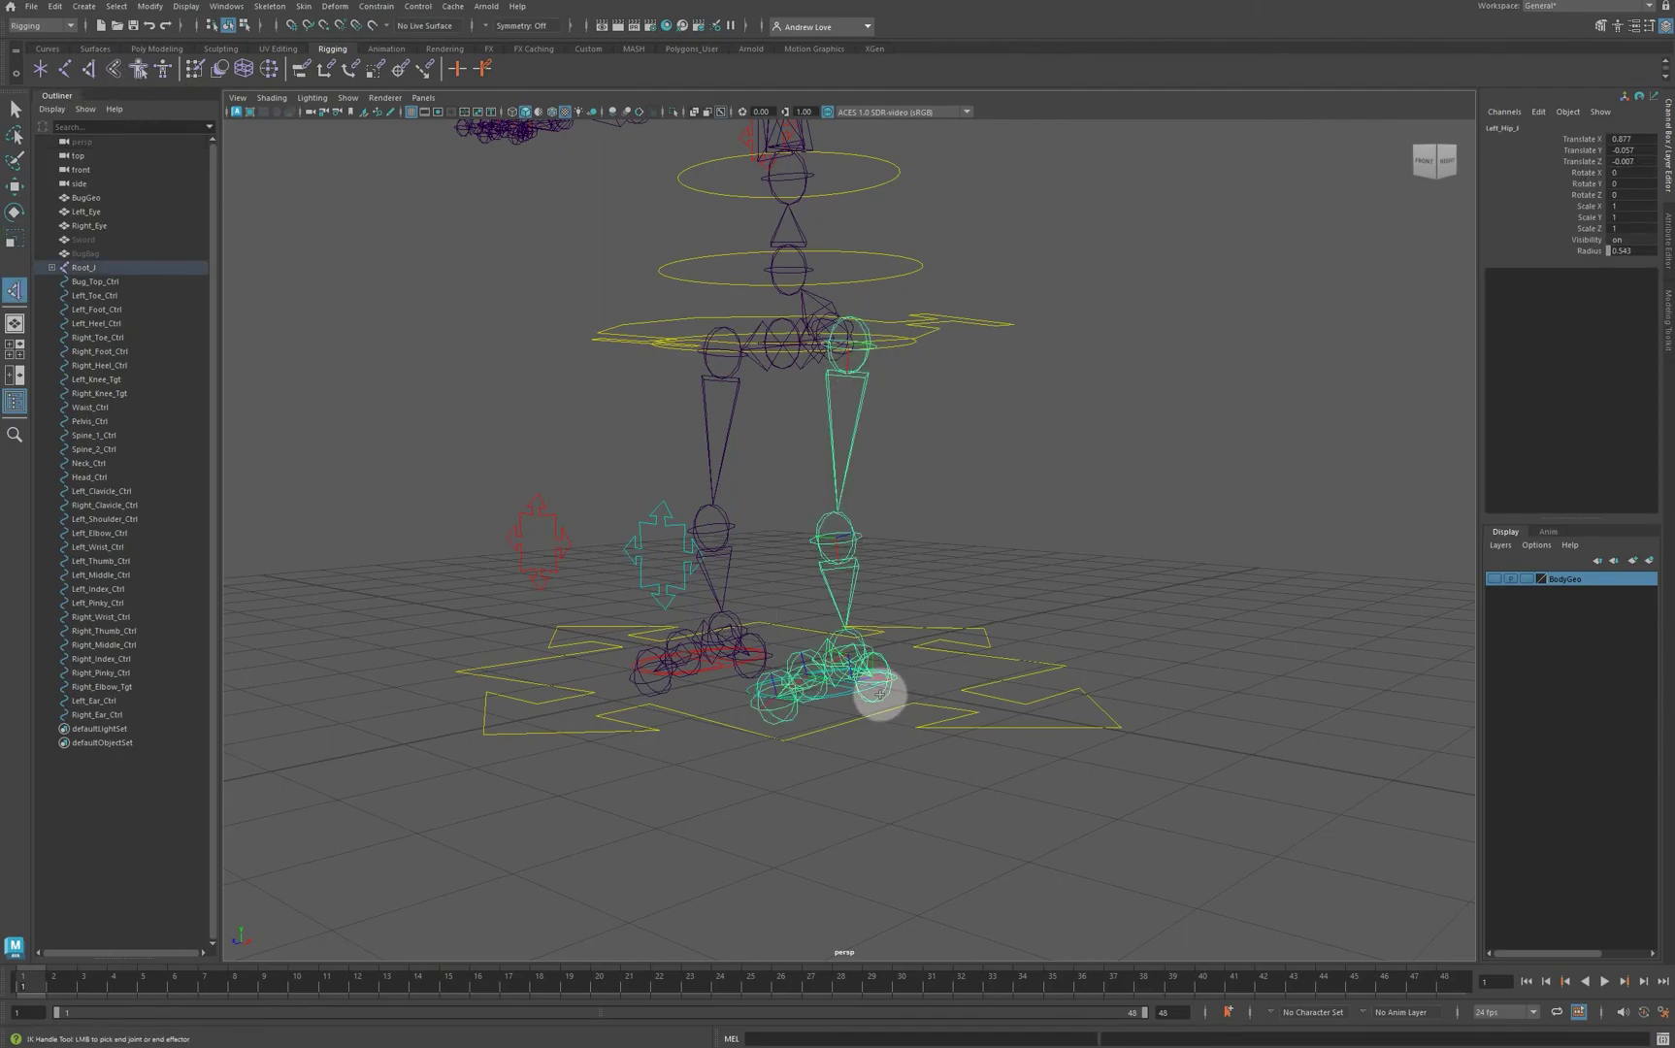
left_click(836, 640)
key("r")
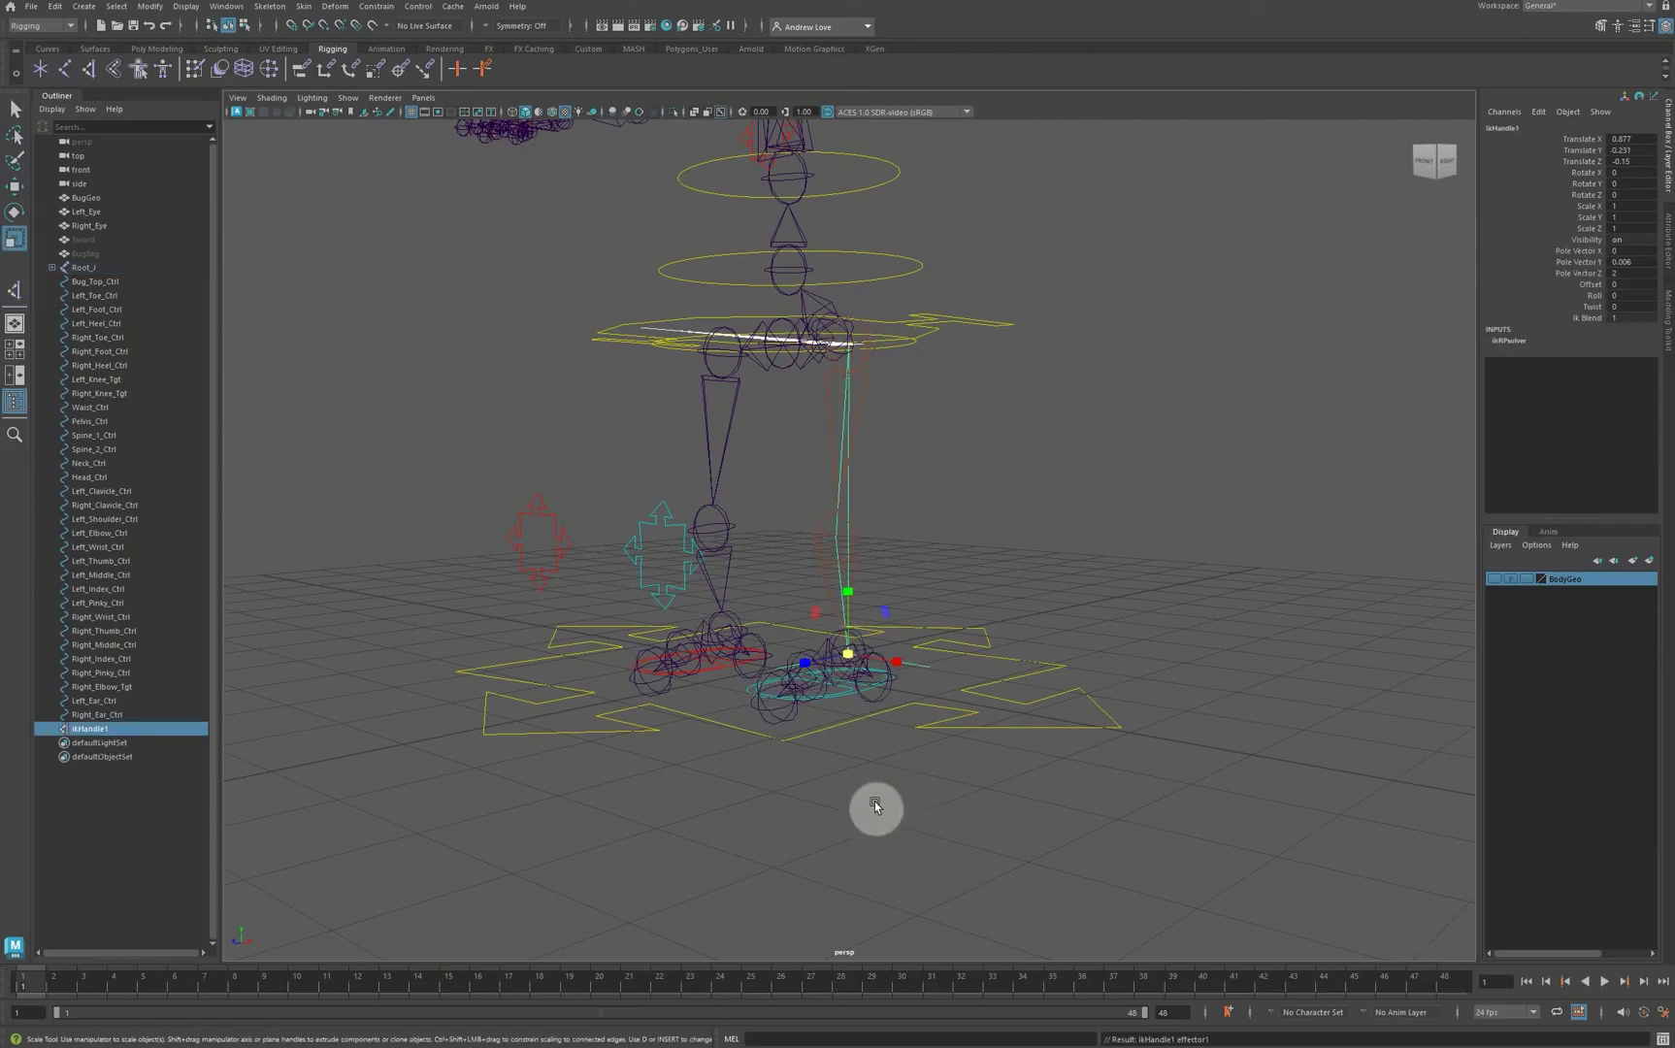
key("q")
Step: Raise the left leg's IK handle to test how the knee bends, and undo the move
mouse_move(847, 805)
left_mouse_down("alt")
mouse_move(815, 794)
mouse_move(856, 794)
mouse_move(827, 788)
mouse_move(836, 836)
left_mouse_up("alt")
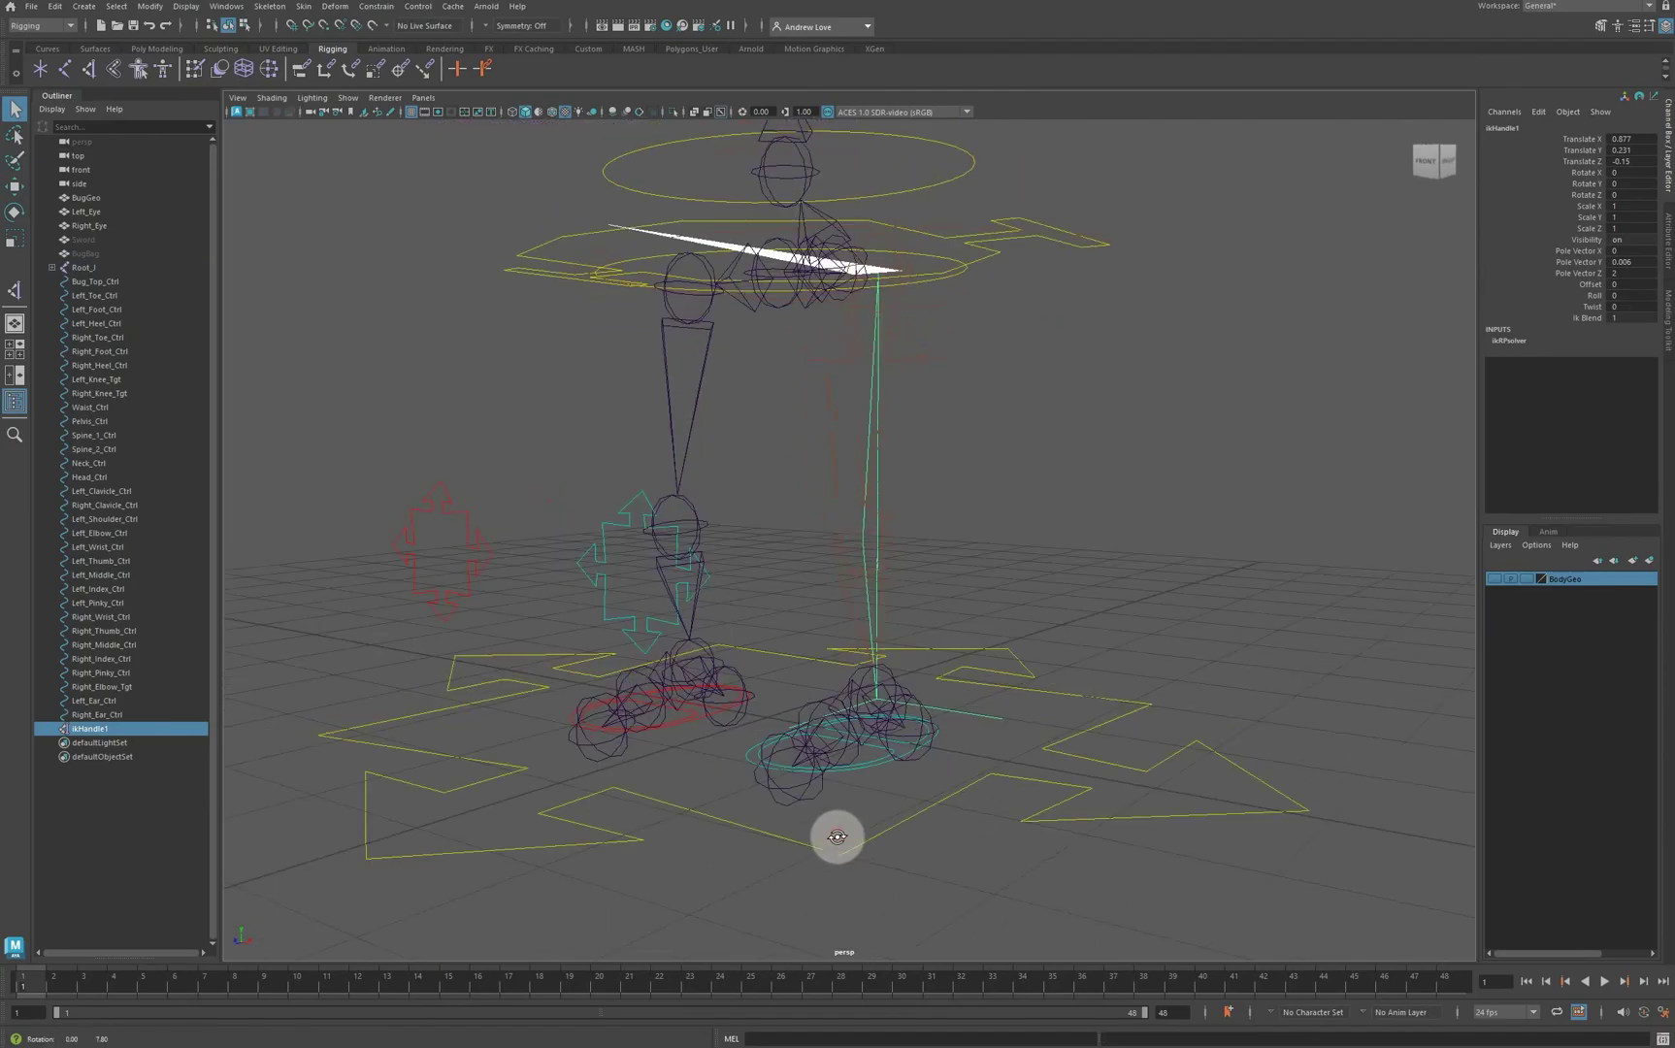
key("w")
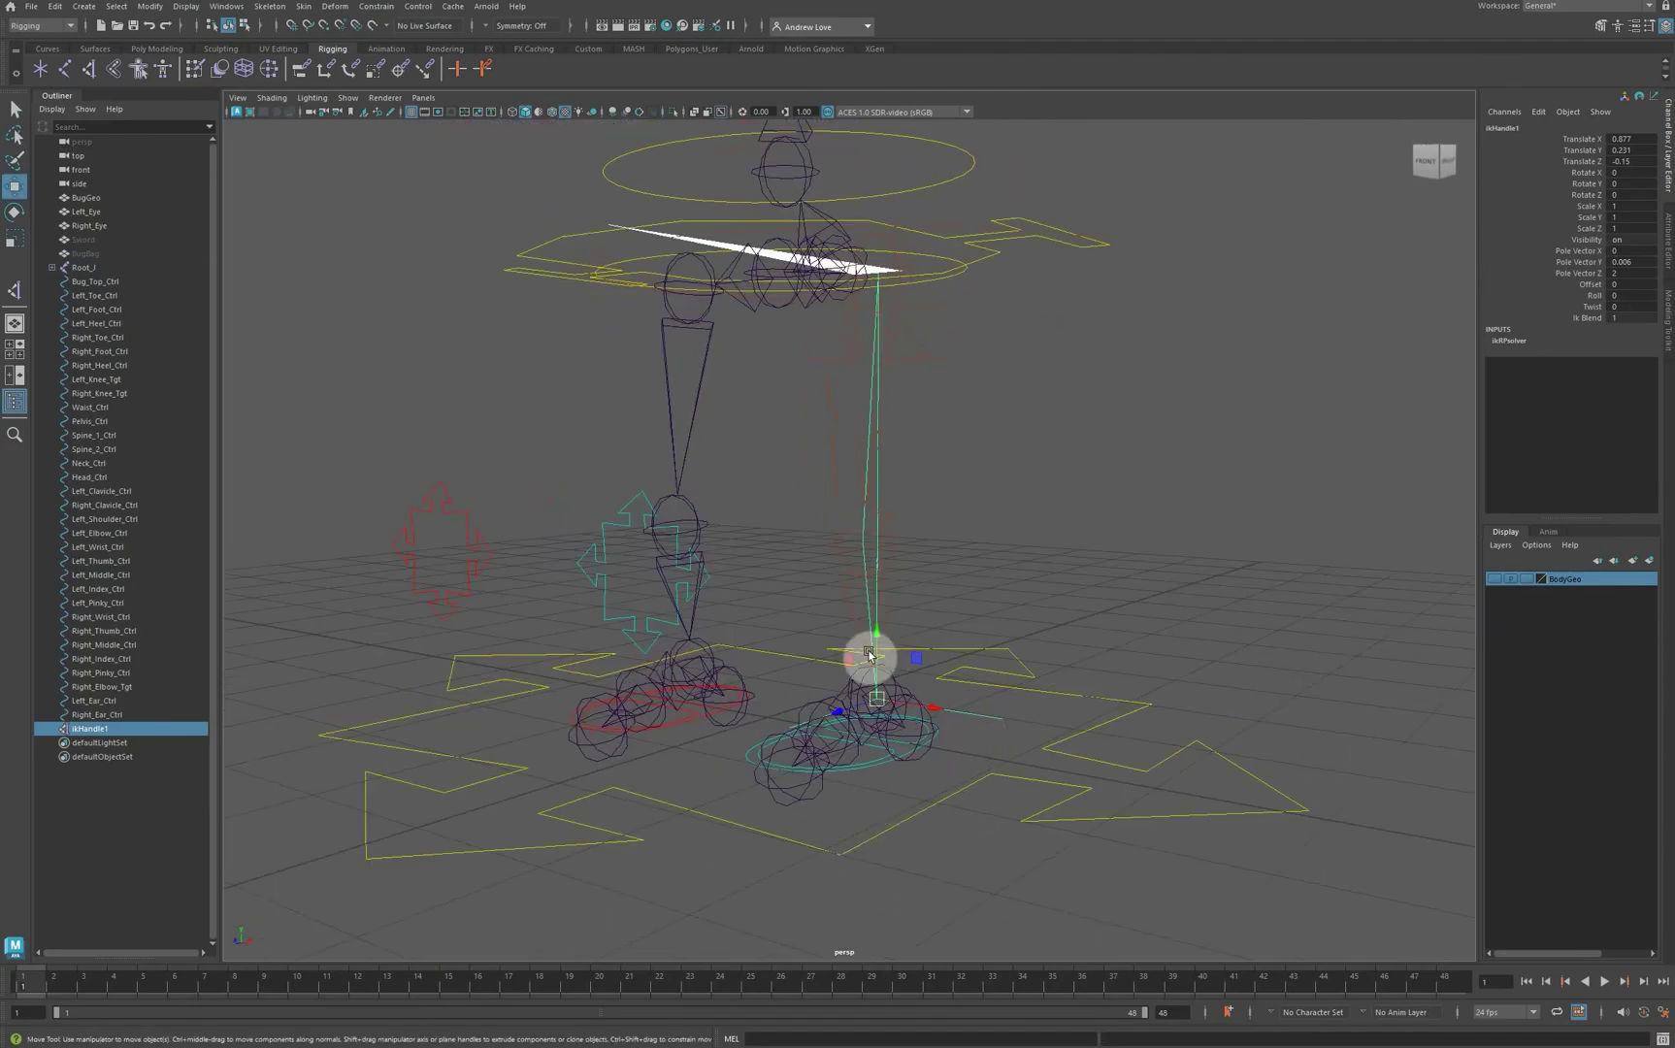
left_click_drag(878, 650, 869, 602)
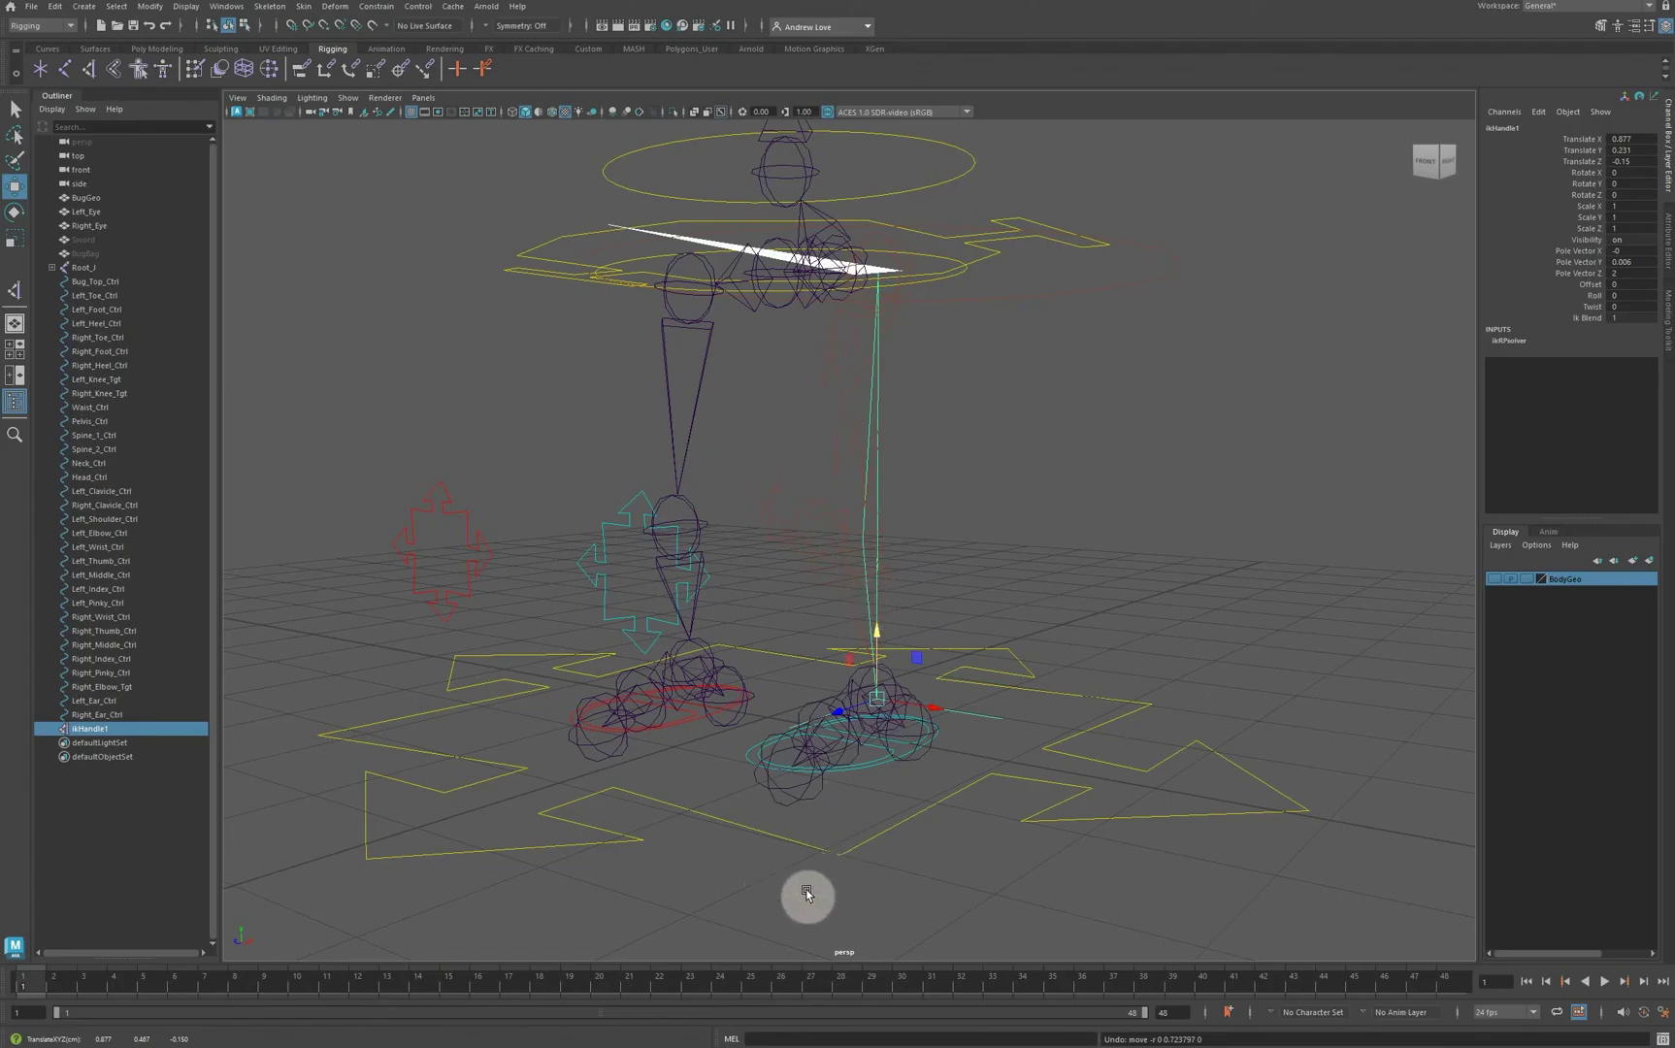
Step: Create an IK handle running from the left toe joint to the joint at the tip of the left foot
left_click_drag(807, 894, 770, 707, "alt")
scroll(786, 897, "up", 5)
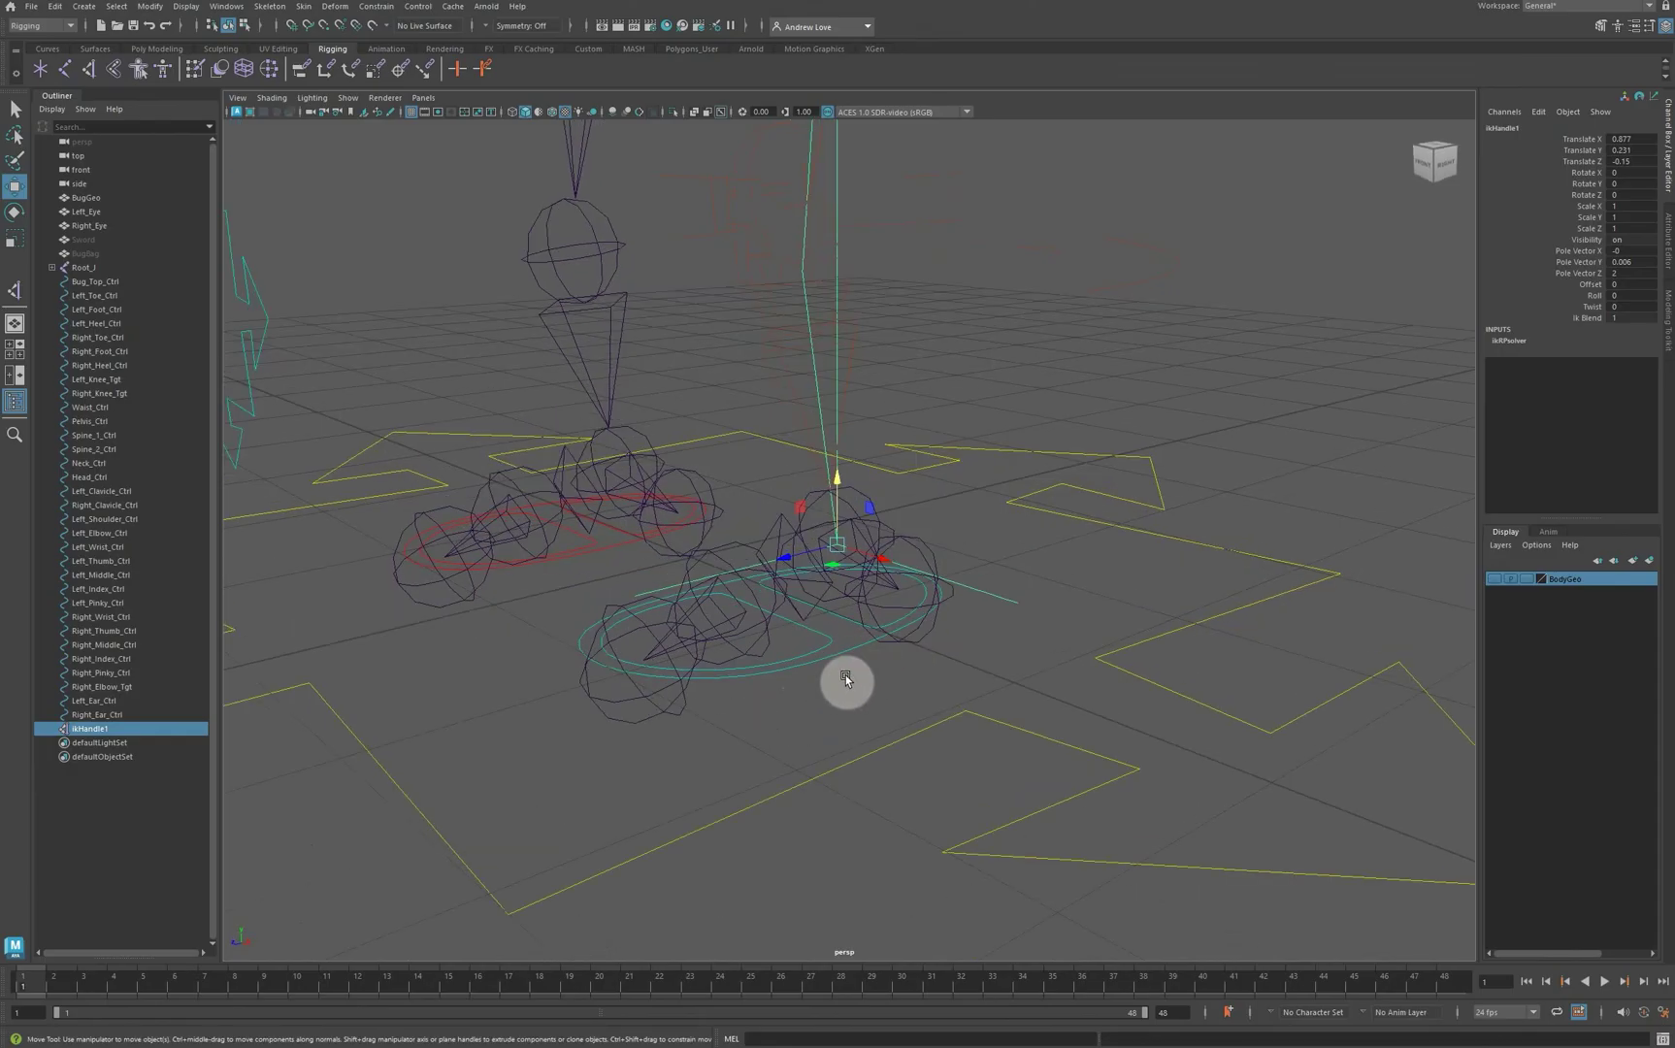
left_click_drag(833, 716, 836, 711, "alt")
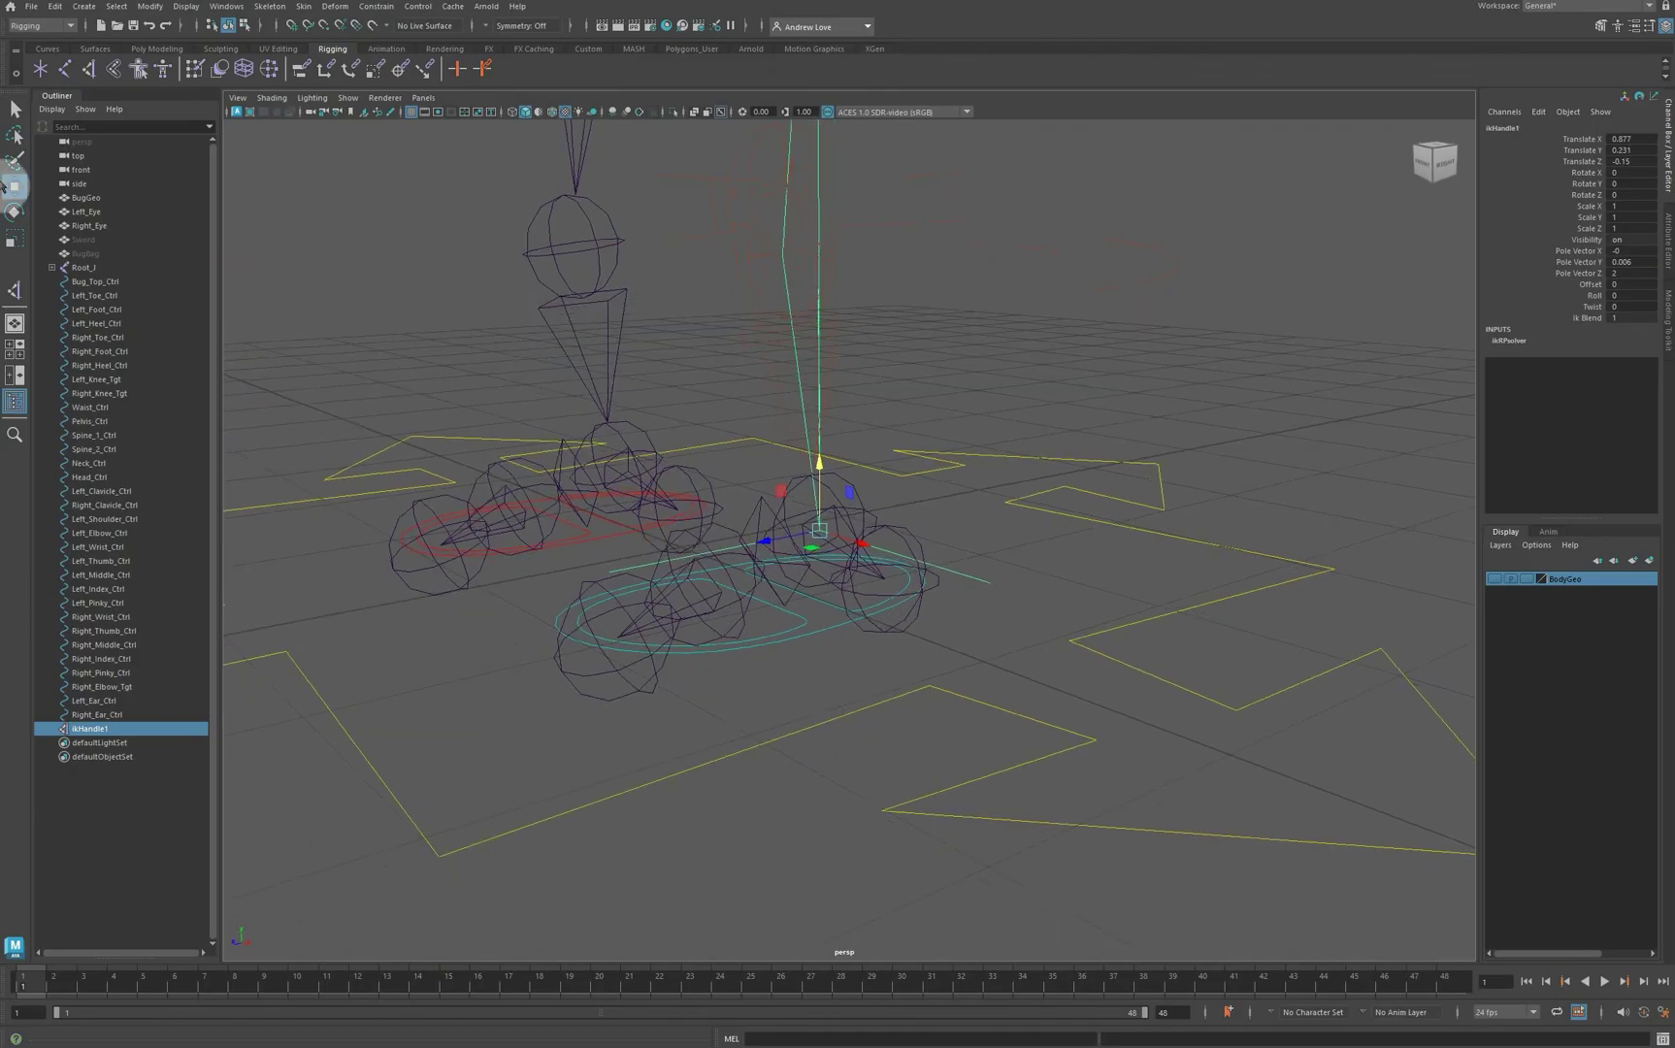
left_click(14, 289)
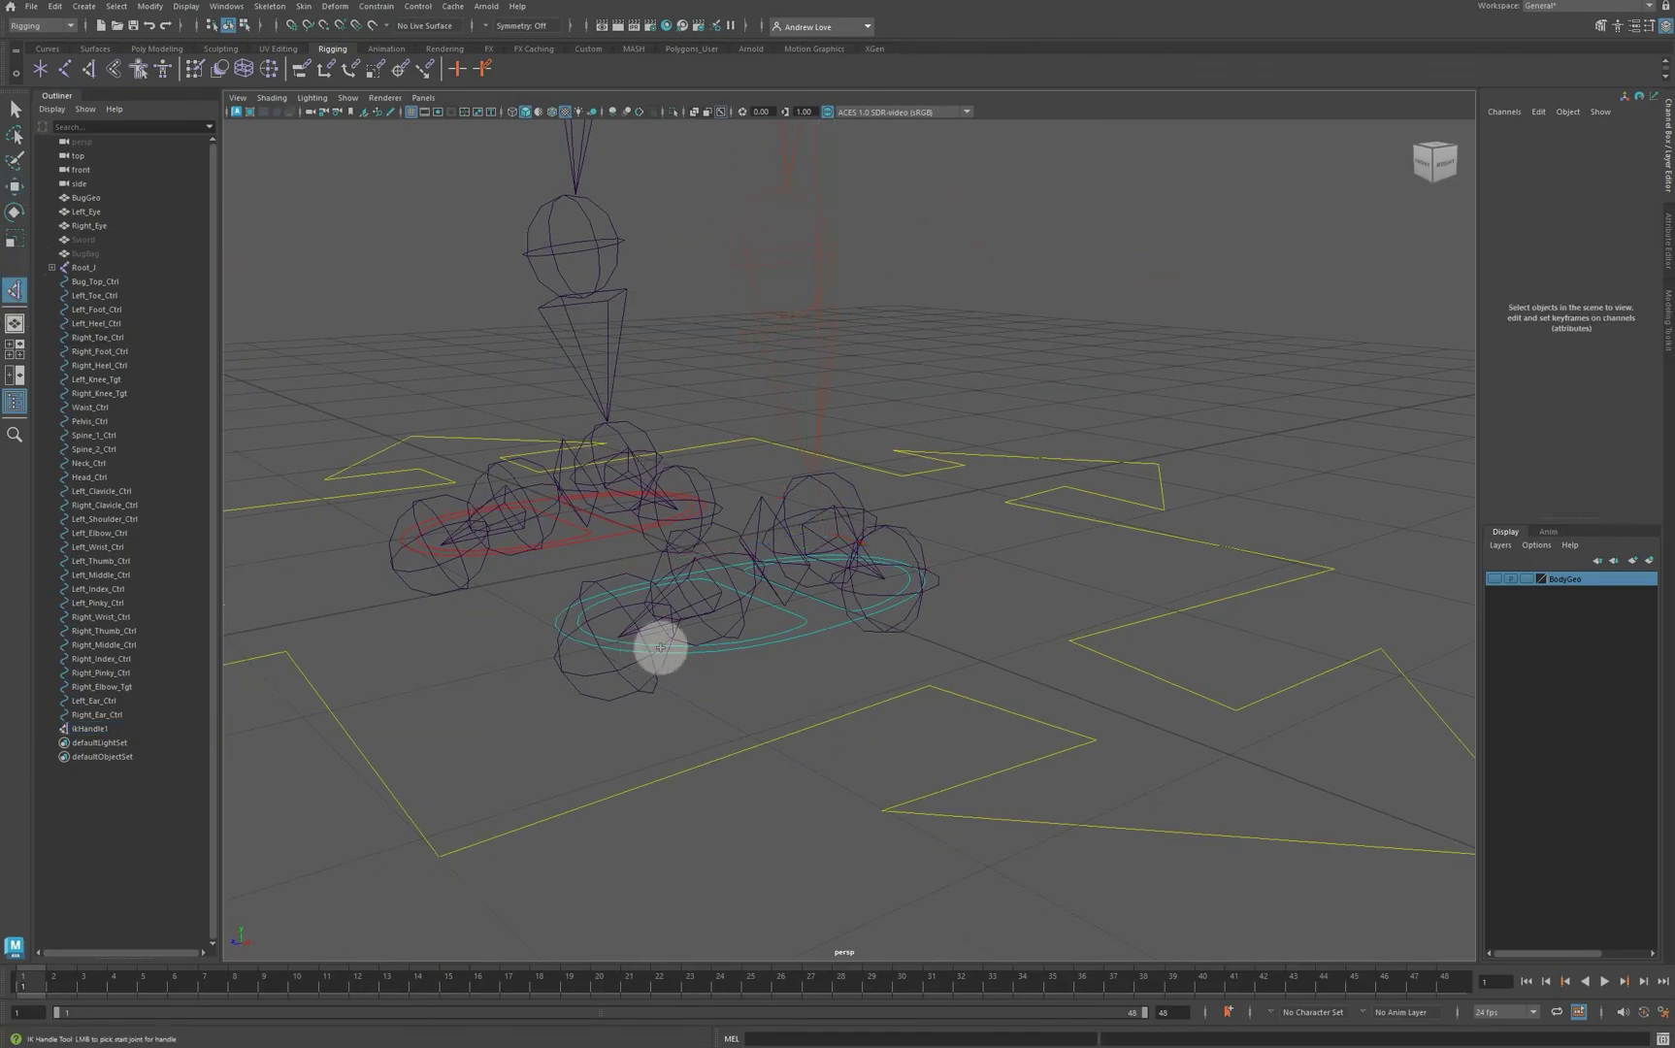
left_click(742, 614)
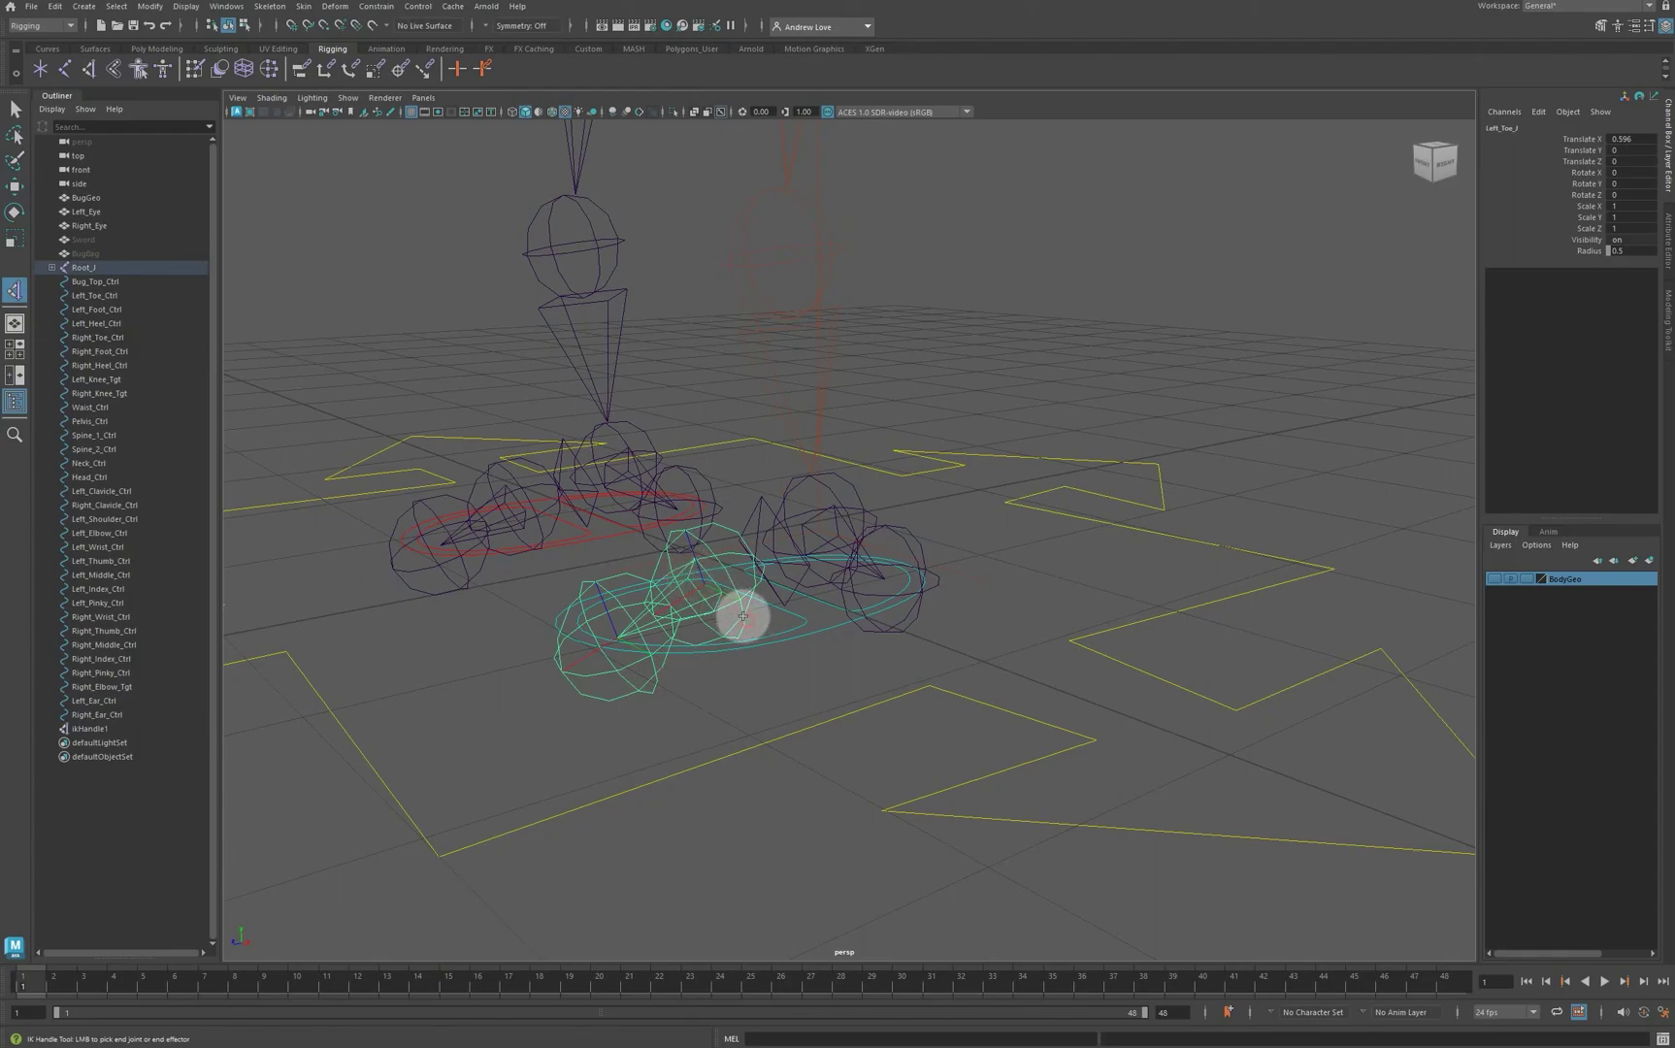
left_click(647, 708)
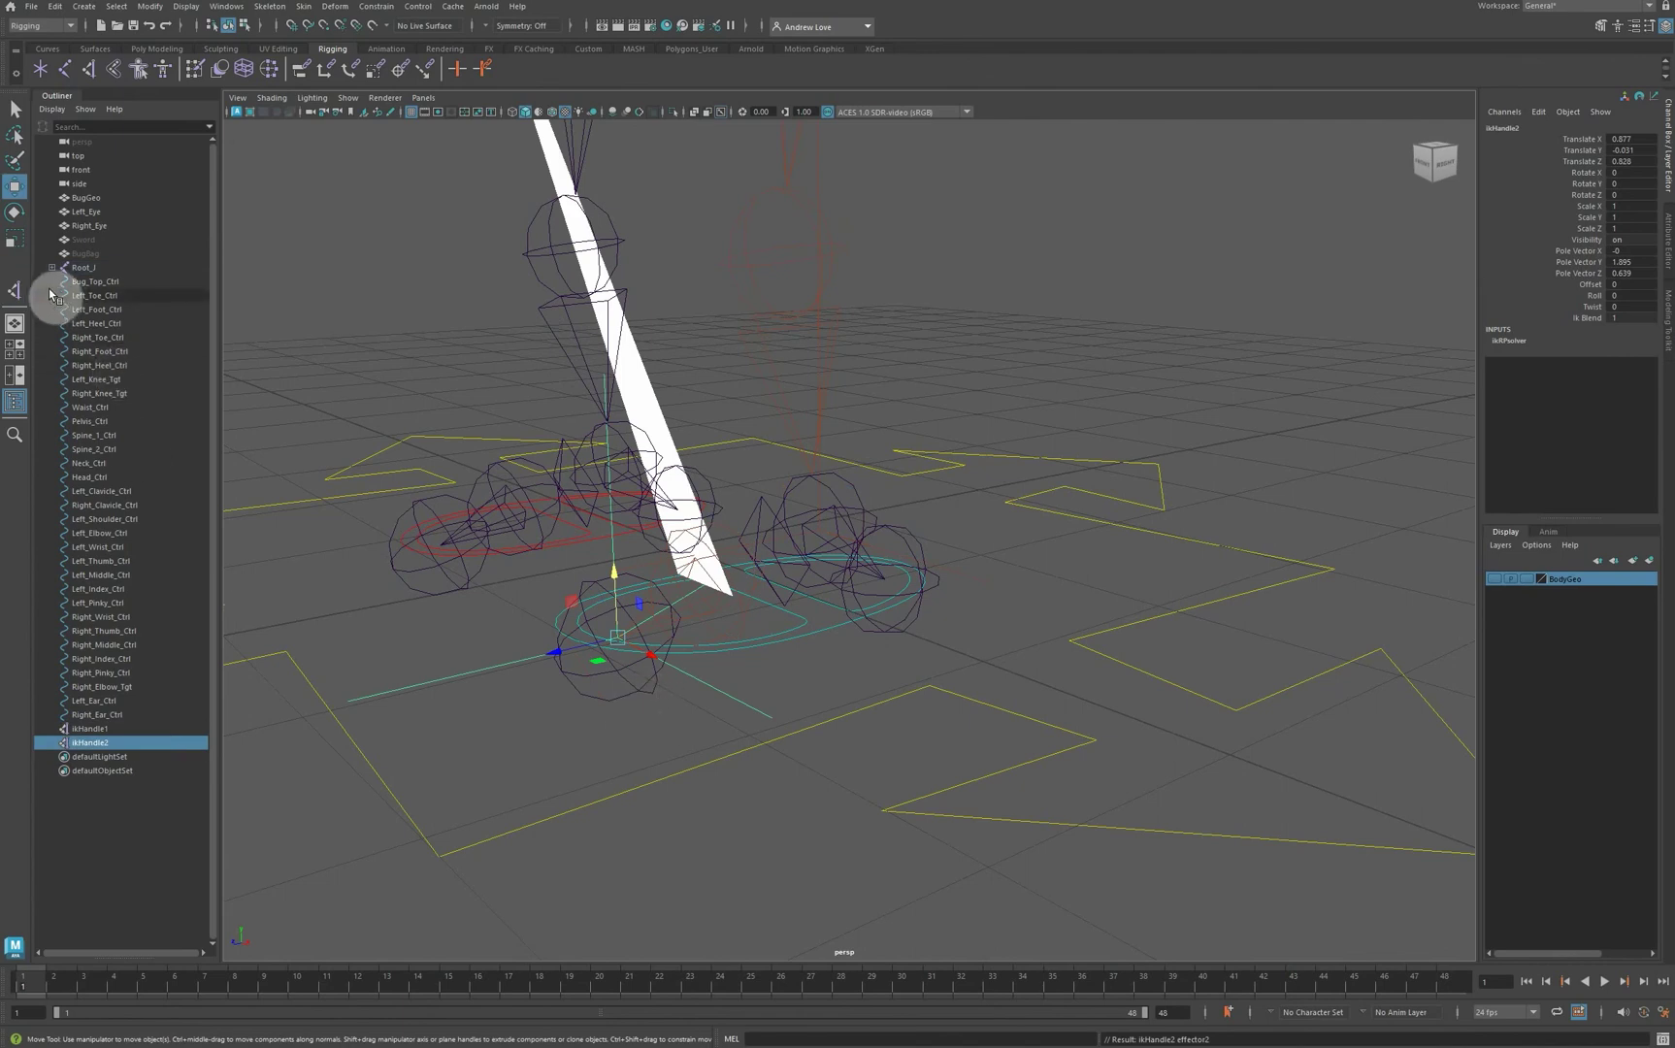
Step: Create an IK handle from the left ankle joint to the left heel joint, and deselect it
left_click(13, 289)
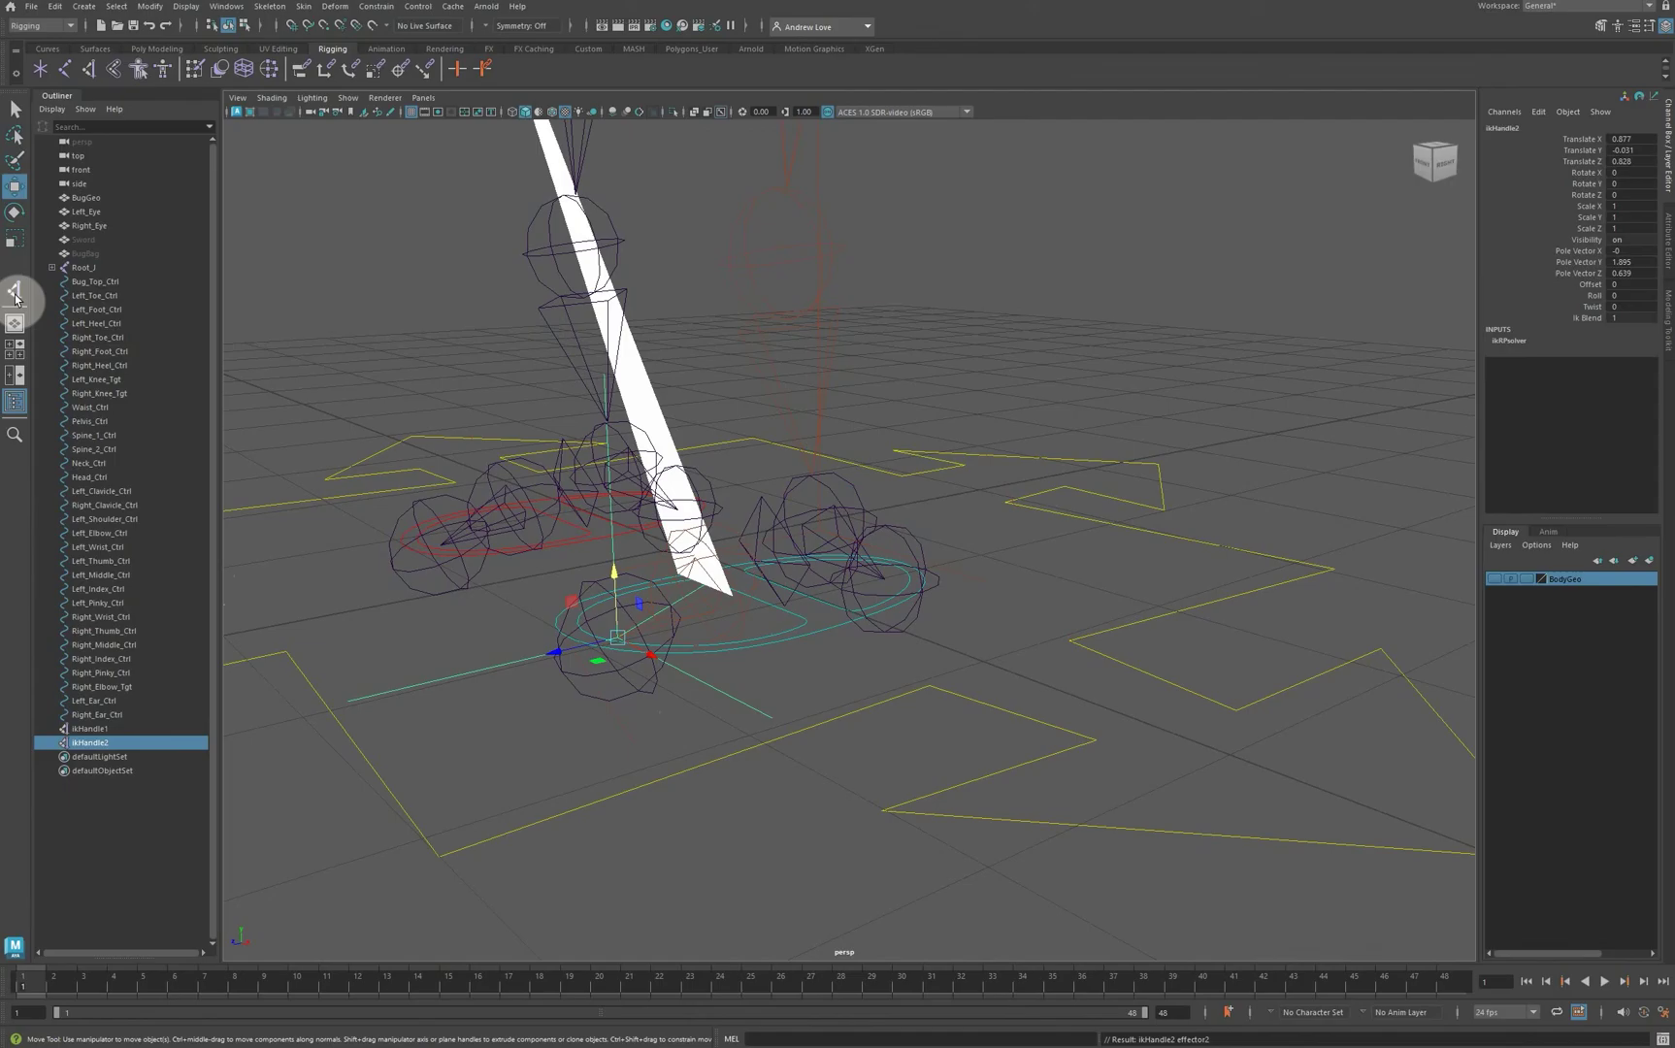
left_click(856, 490)
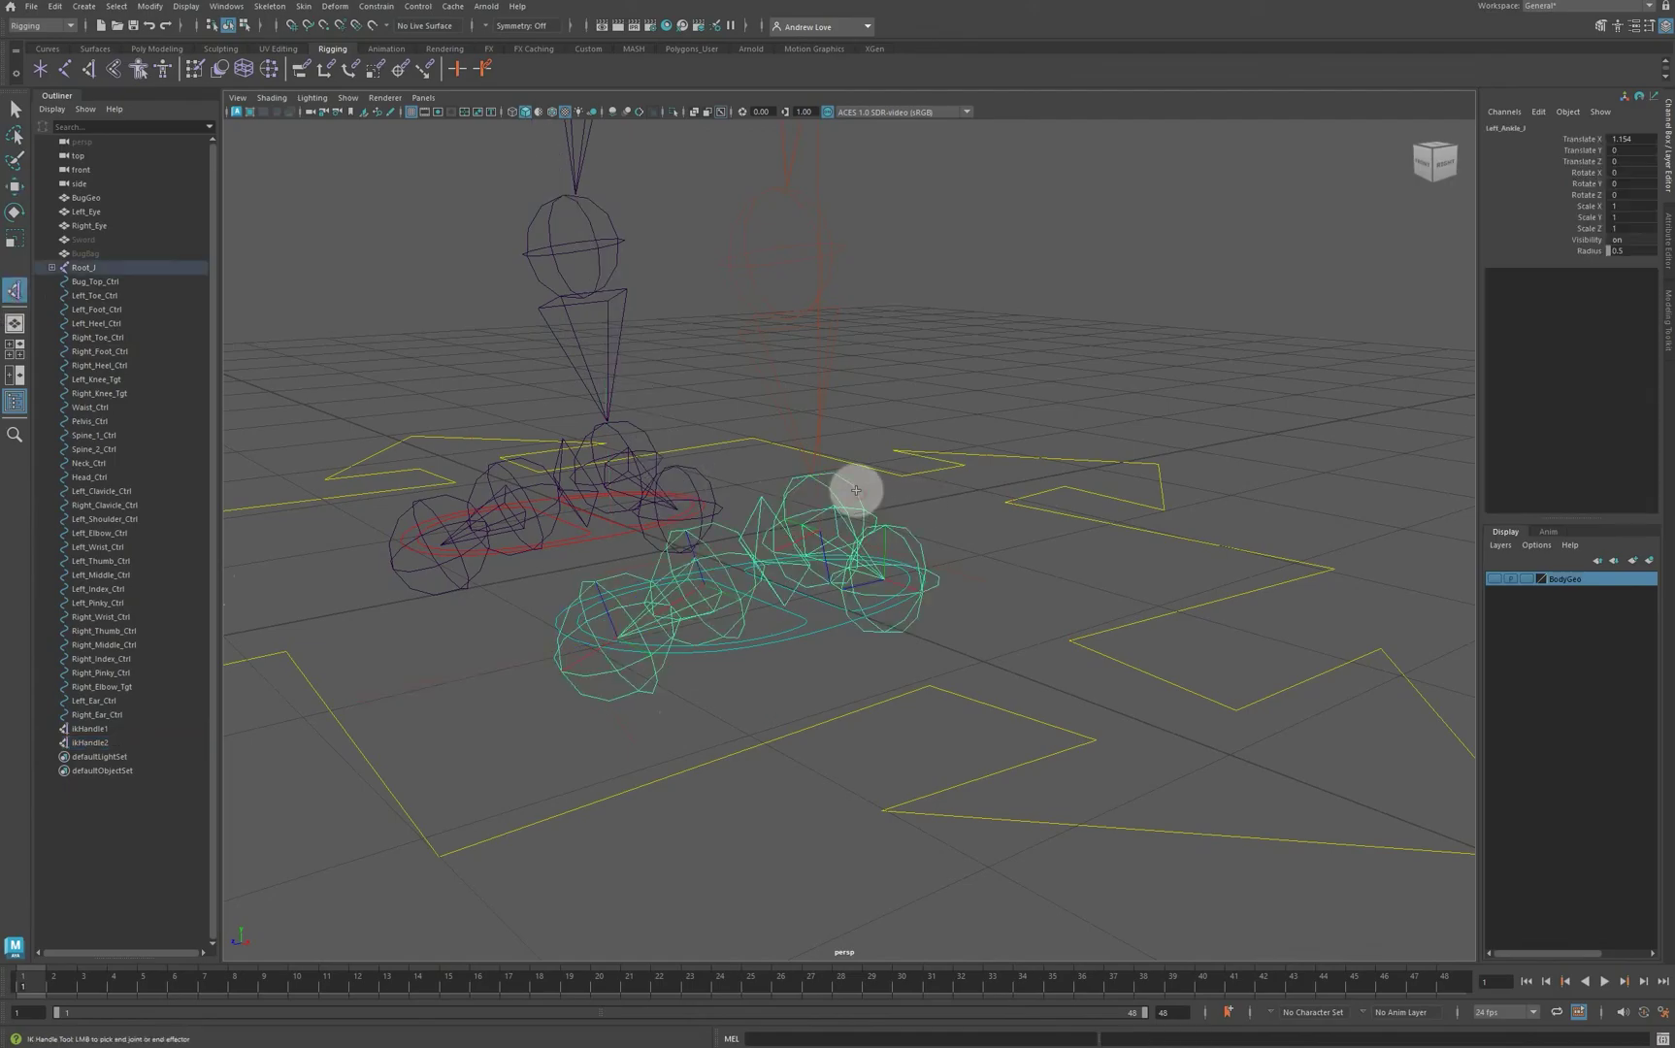
left_click(931, 540)
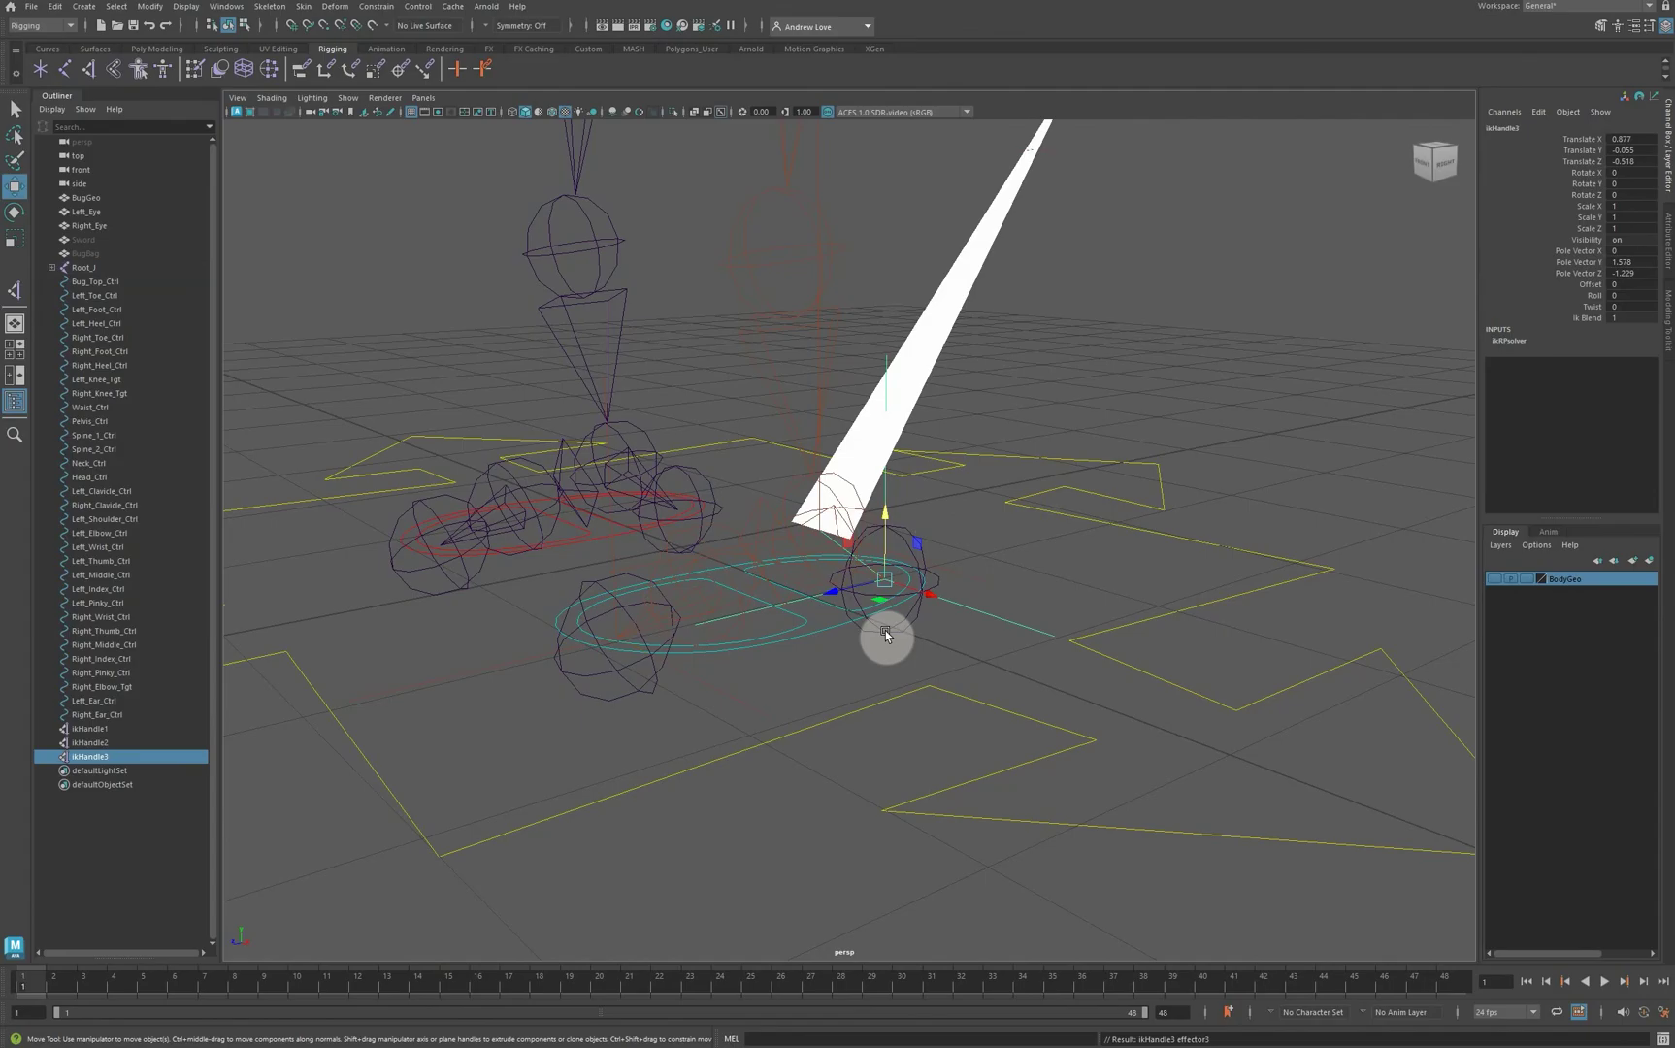
left_click(867, 661)
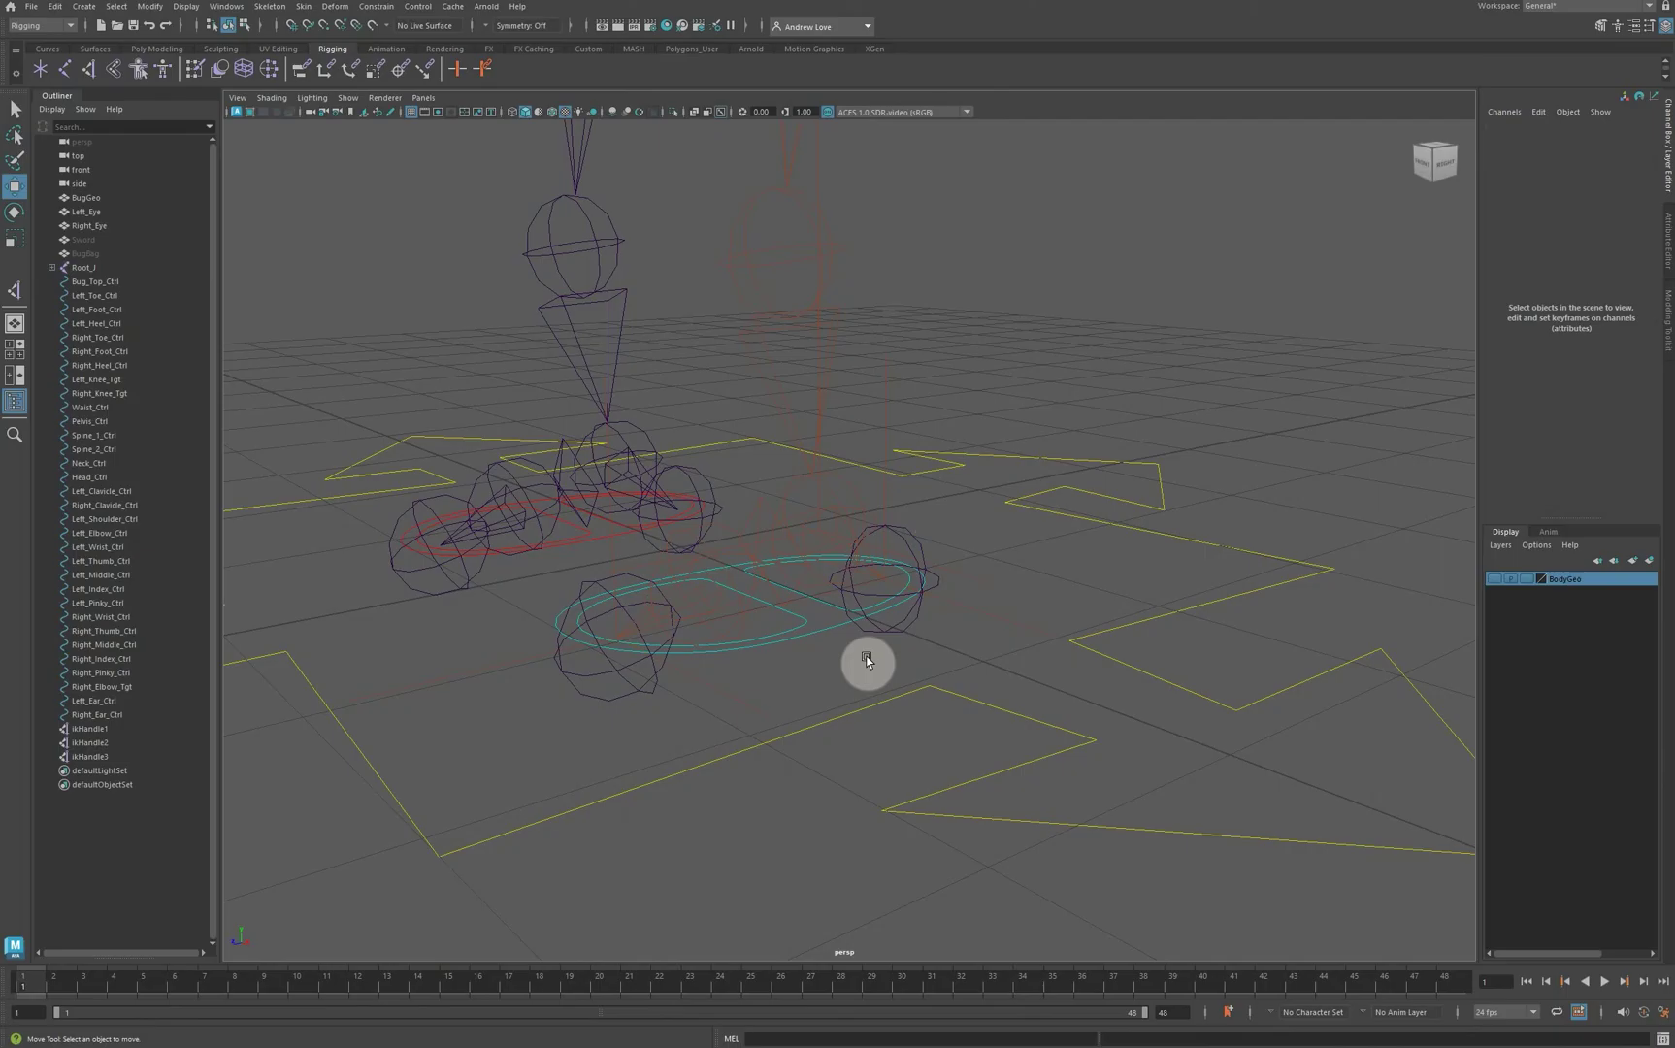
Step: Move the pivot of Left_Foot_Ctrl onto the left heel joint using point snapping
left_click(819, 636)
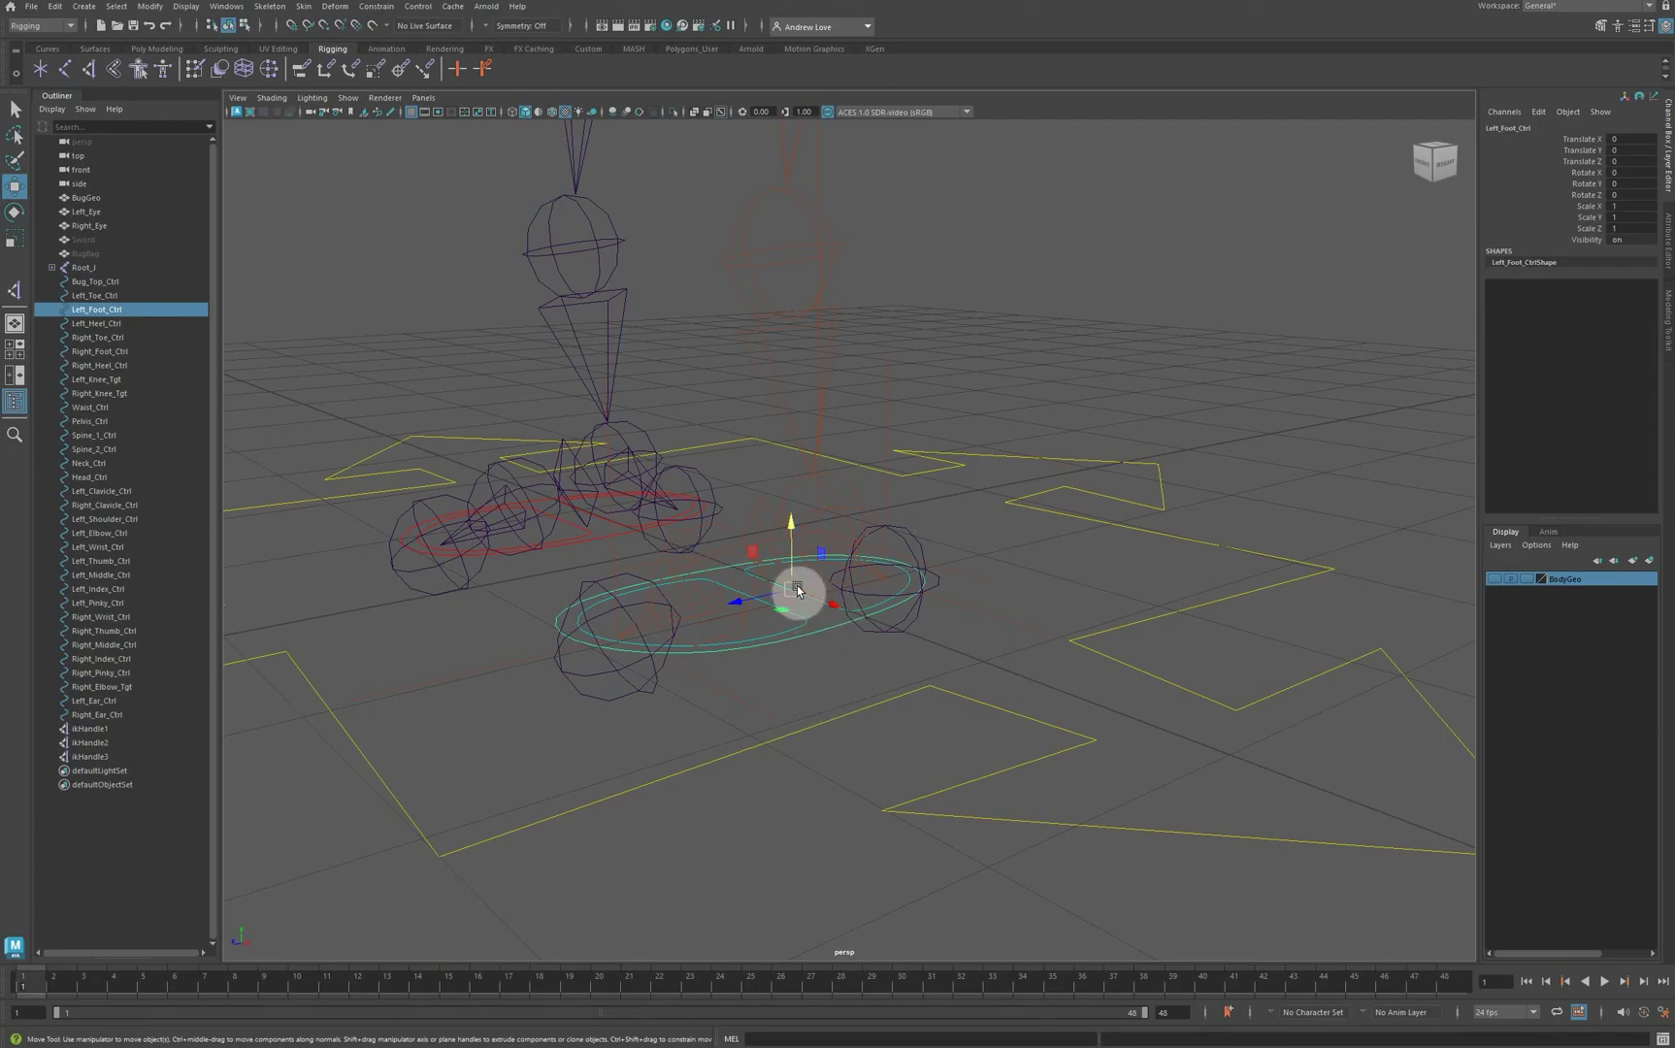
key("d")
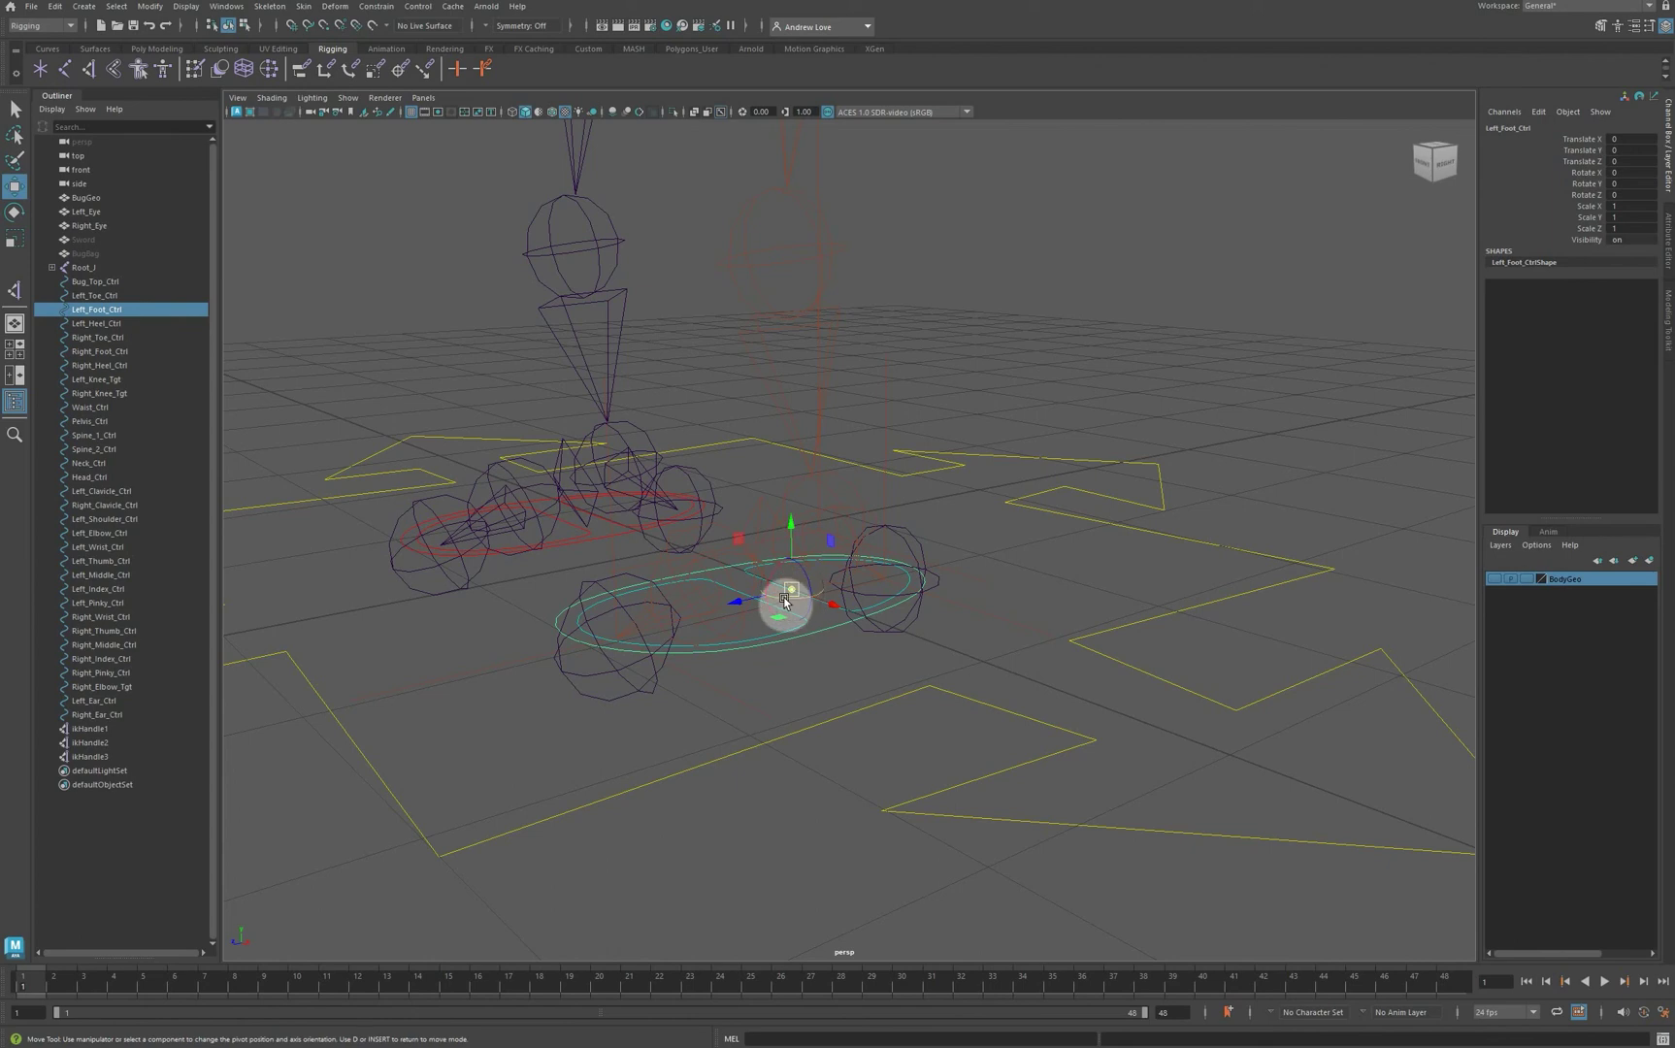
key("v")
left_click_drag(787, 594, 778, 686)
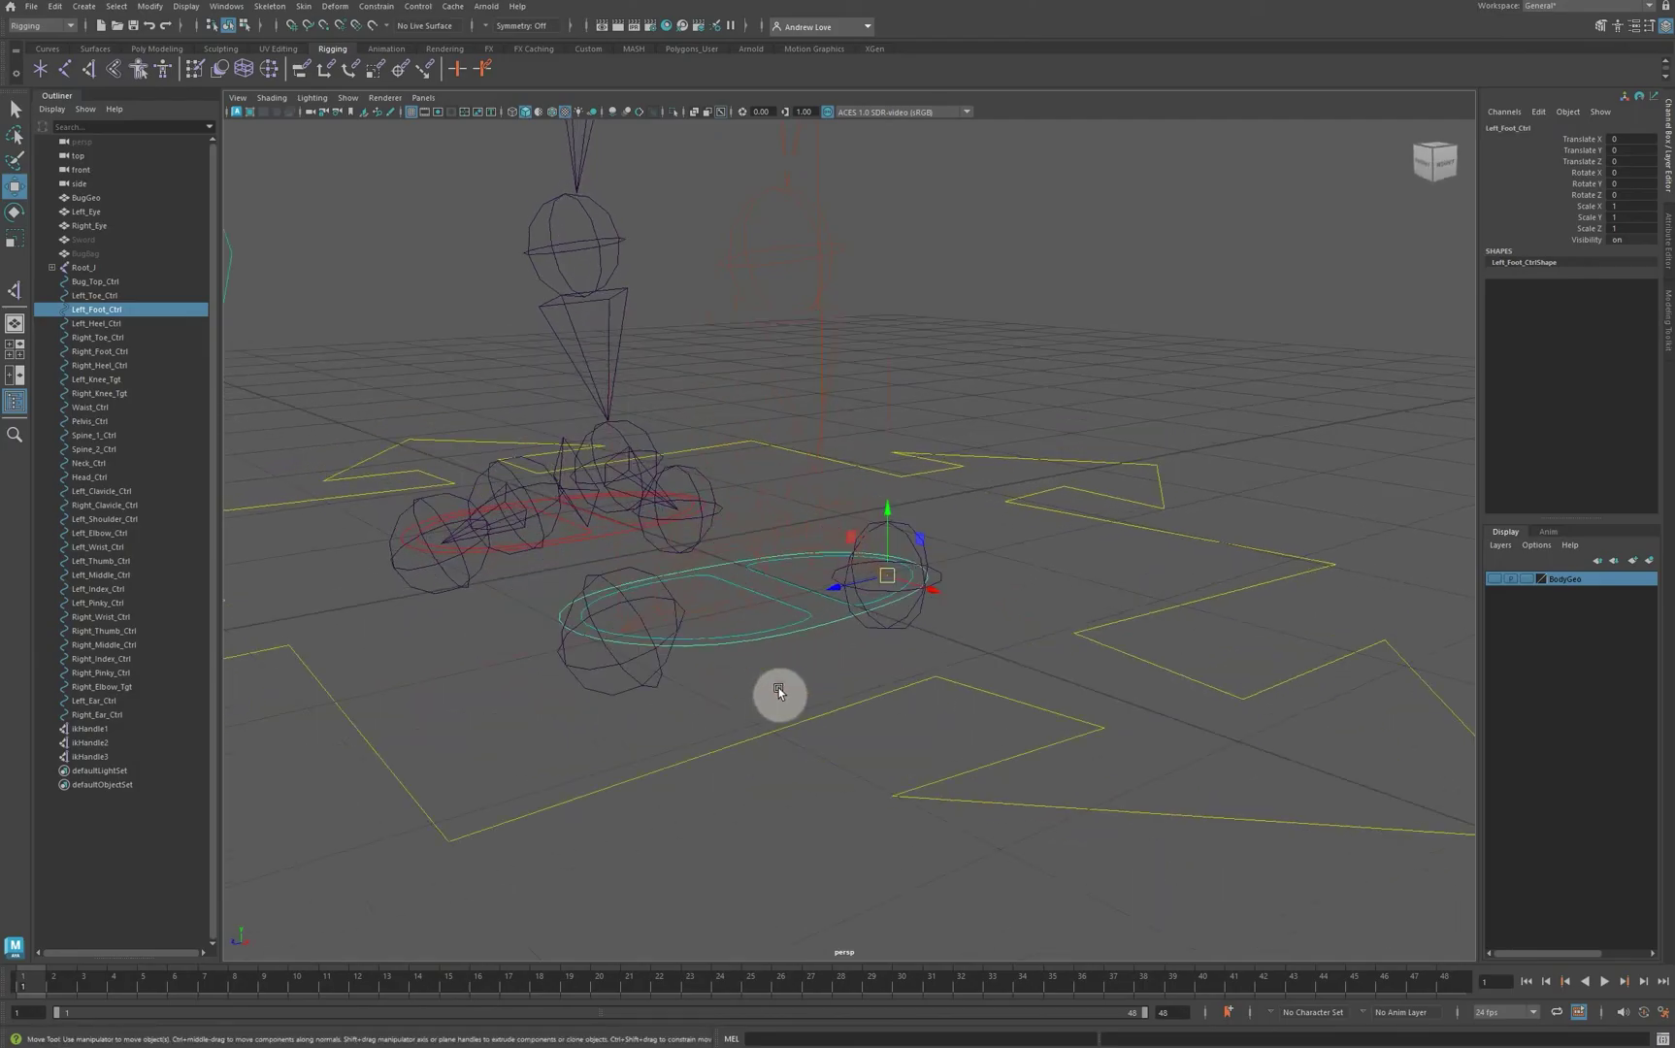
Step: Snap the pivot of Left_Toe_Ctrl onto the left toe joint at the ball of the foot, and deselect the control
left_click(793, 626)
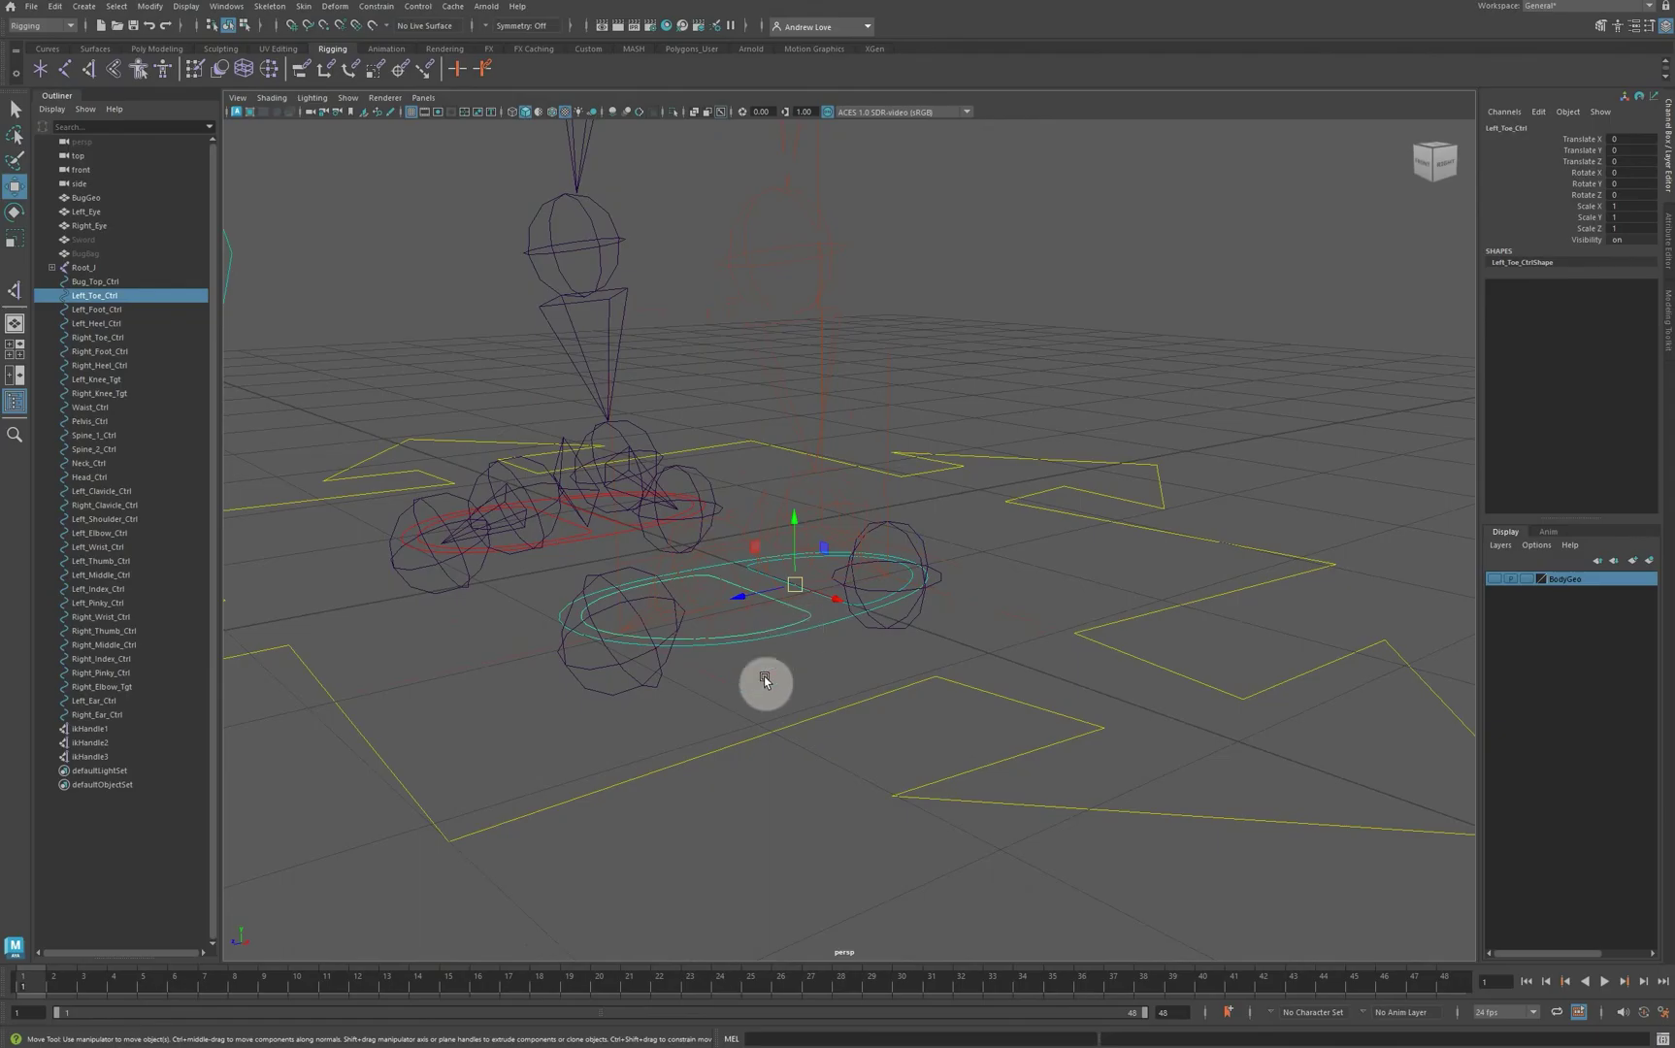
left_click_drag(756, 708, 750, 713, "alt")
key("d")
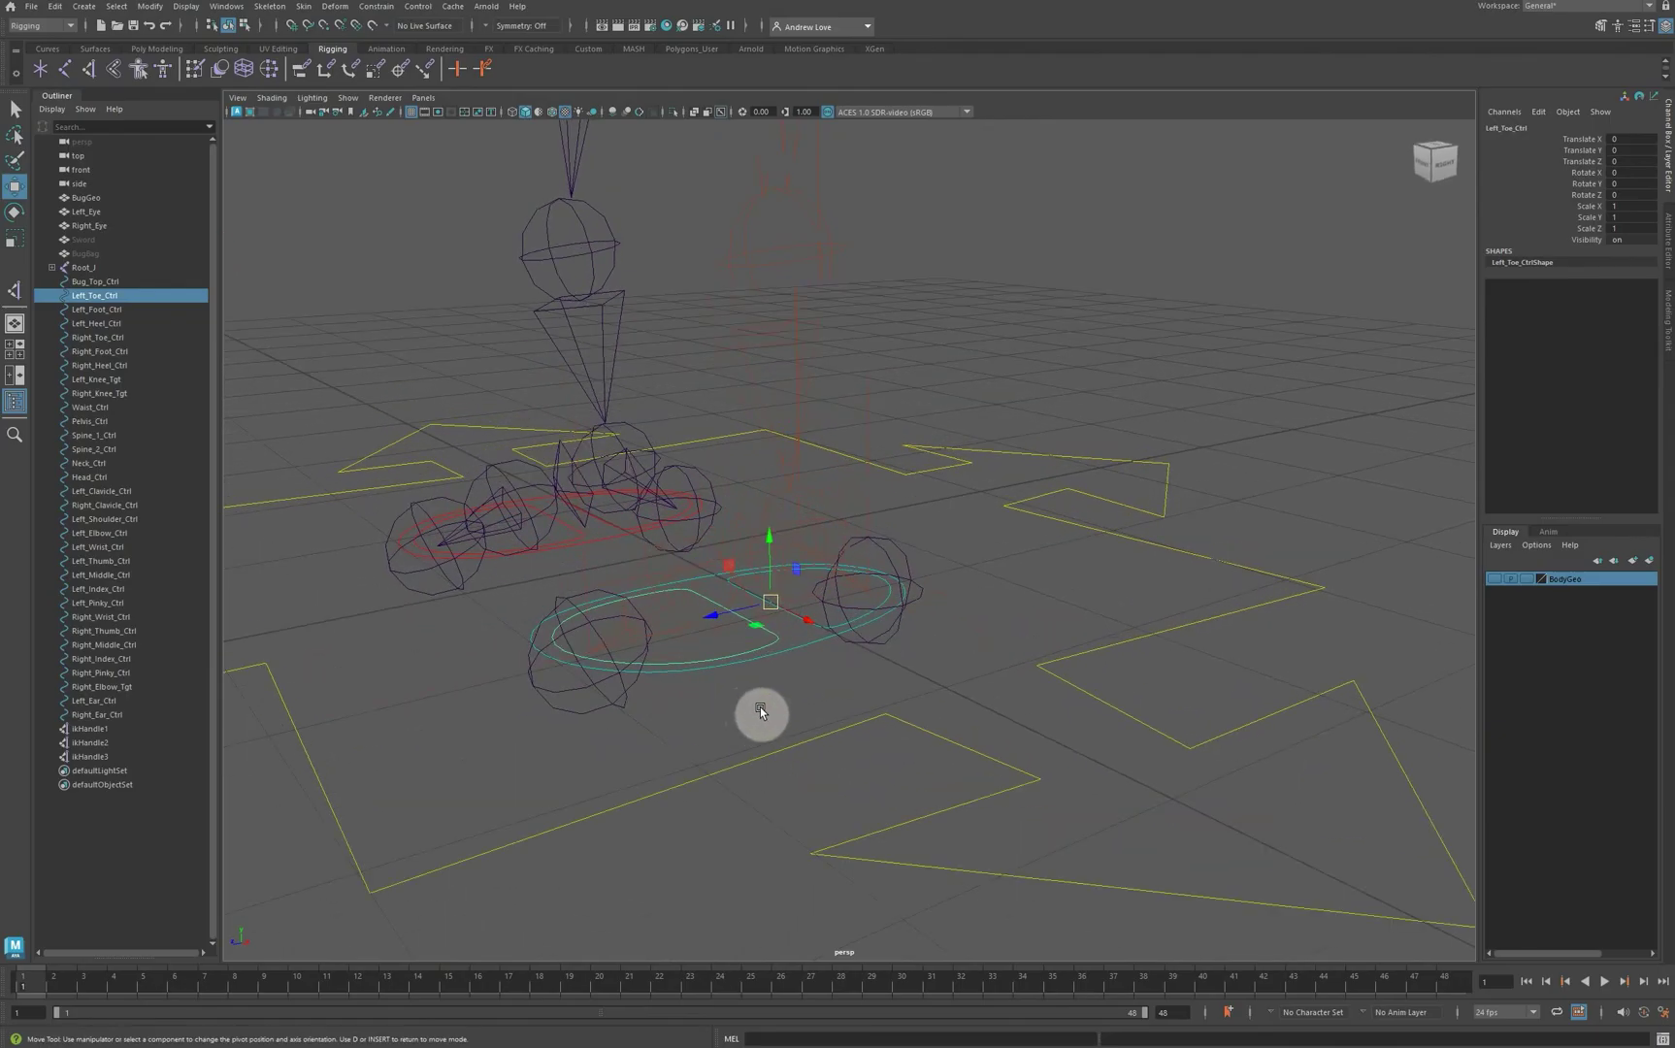
key("v")
left_click_drag(755, 617, 707, 604)
key("d")
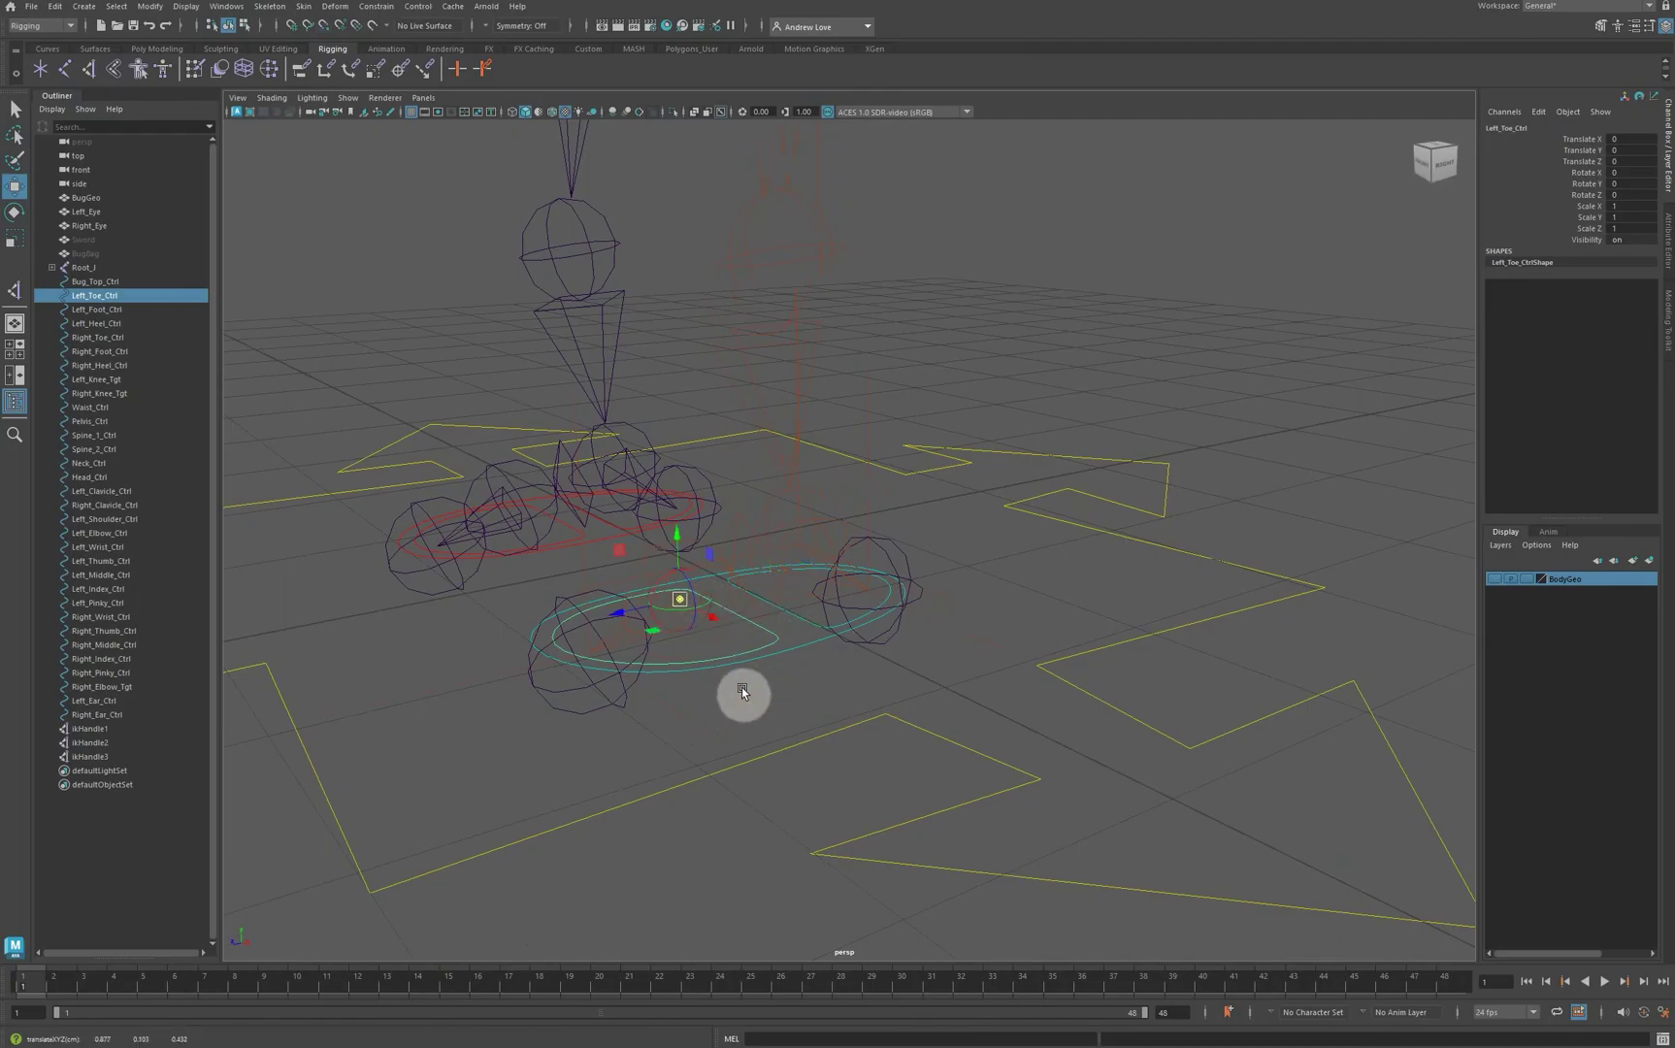
left_click(744, 690)
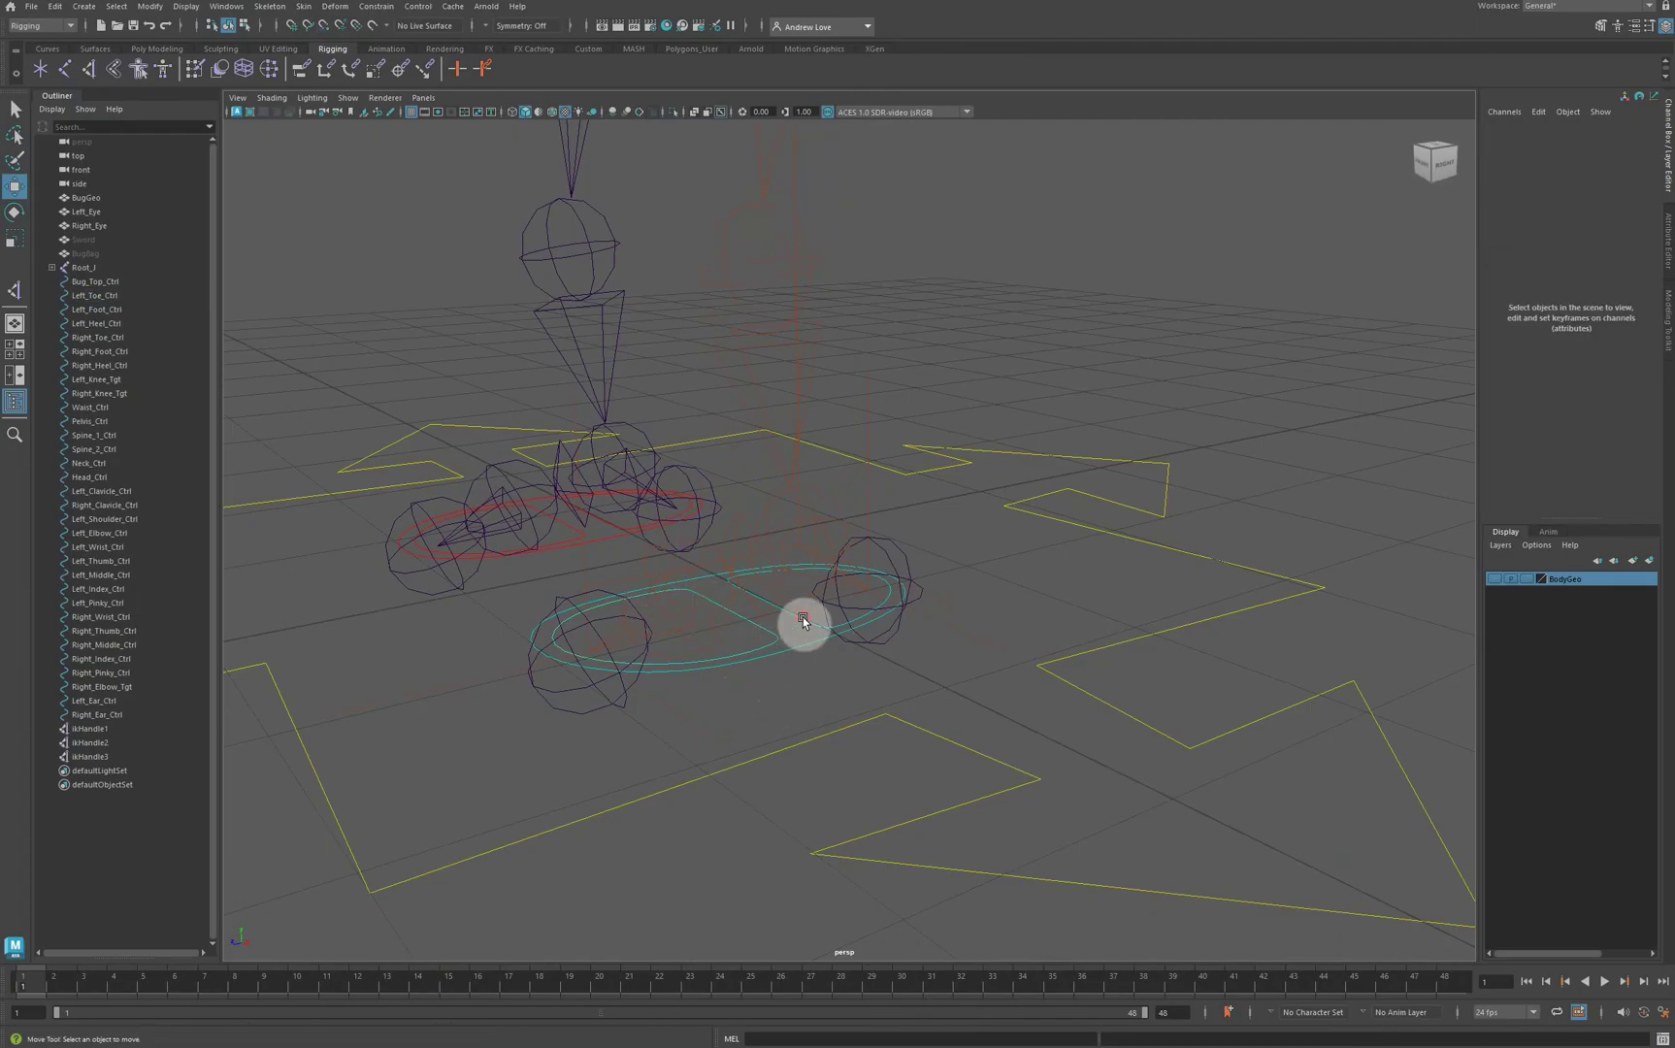
Step: Snap the pivot of Left_Heel_Ctrl onto the left toe joint at the ball of the foot, and check the left foot controls' pivots
left_click(803, 622)
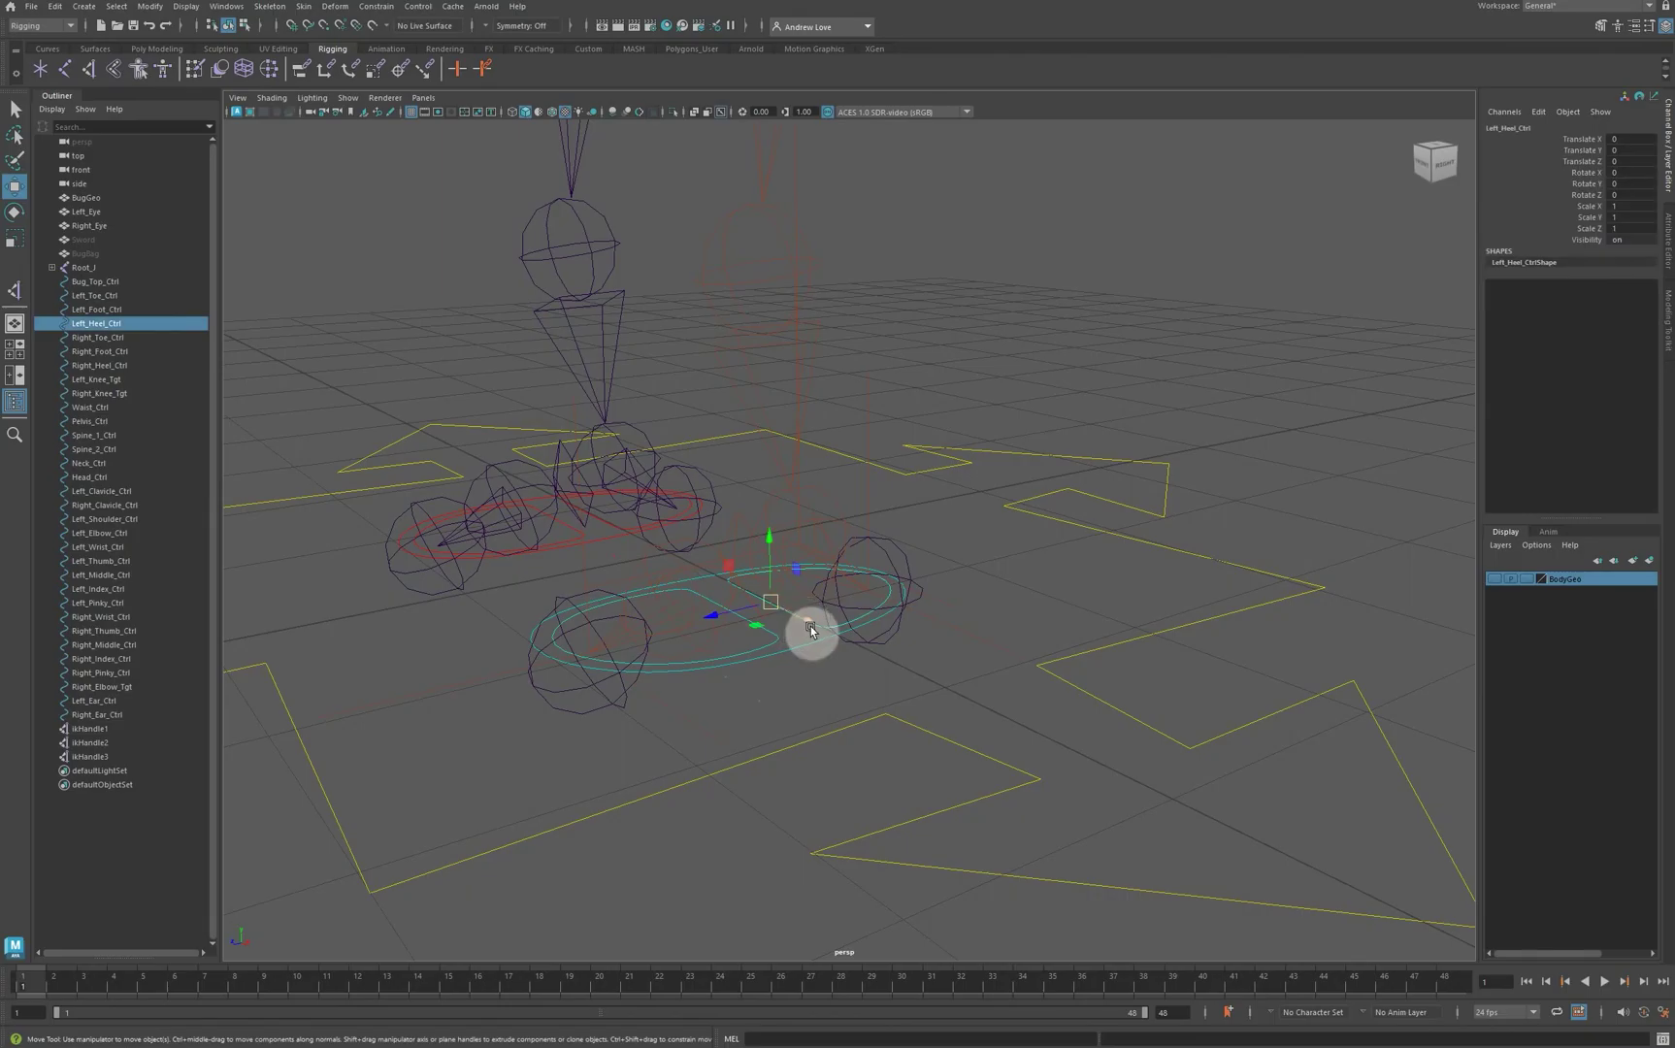
key("d")
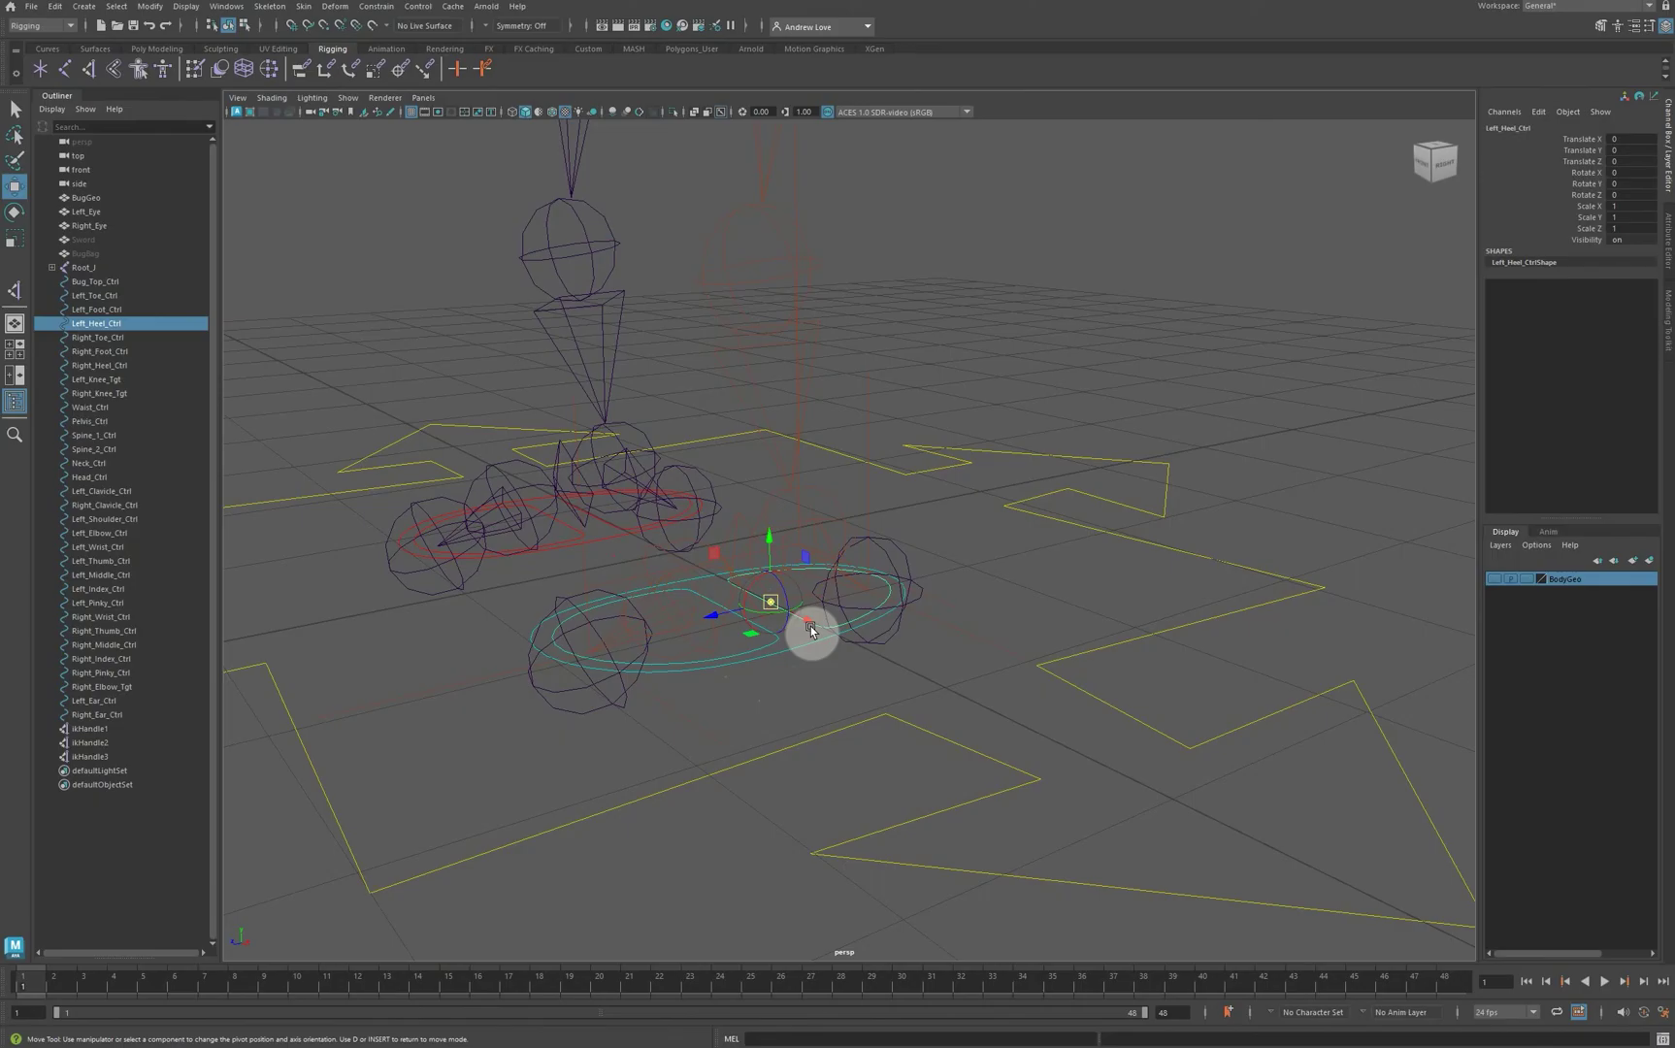
left_click_drag(811, 631, 712, 603)
key("d")
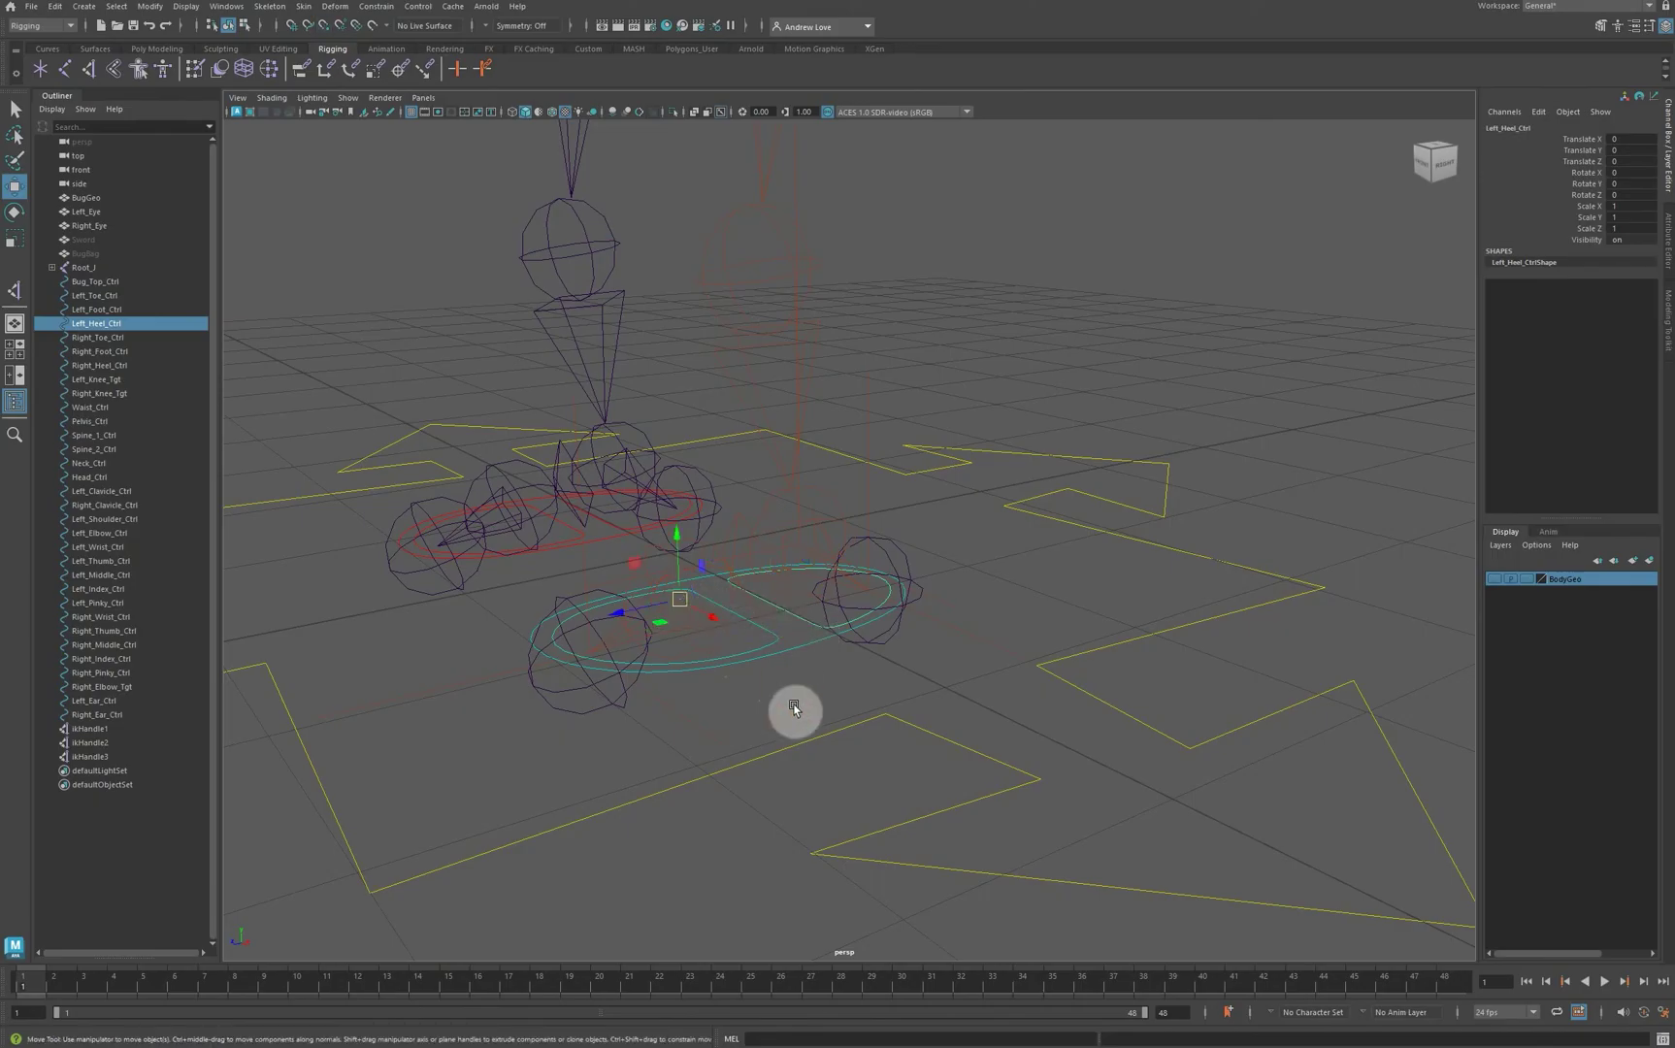
left_click(802, 650)
left_click(799, 648)
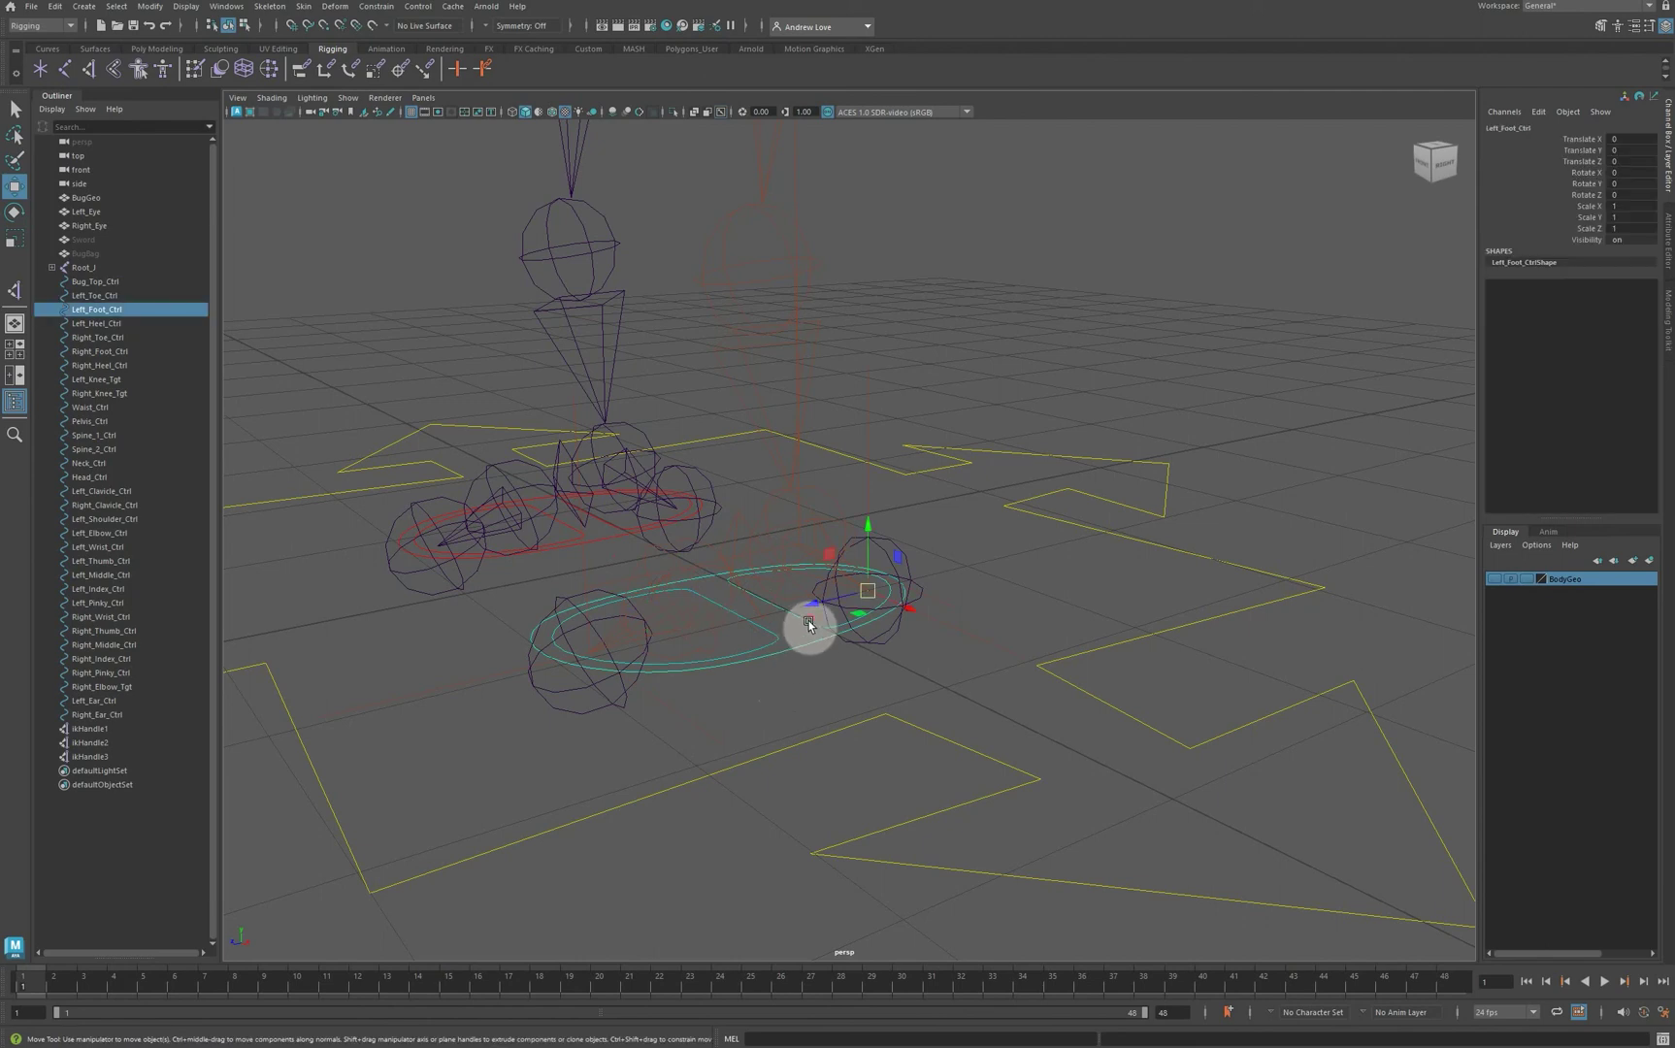
left_click(808, 620)
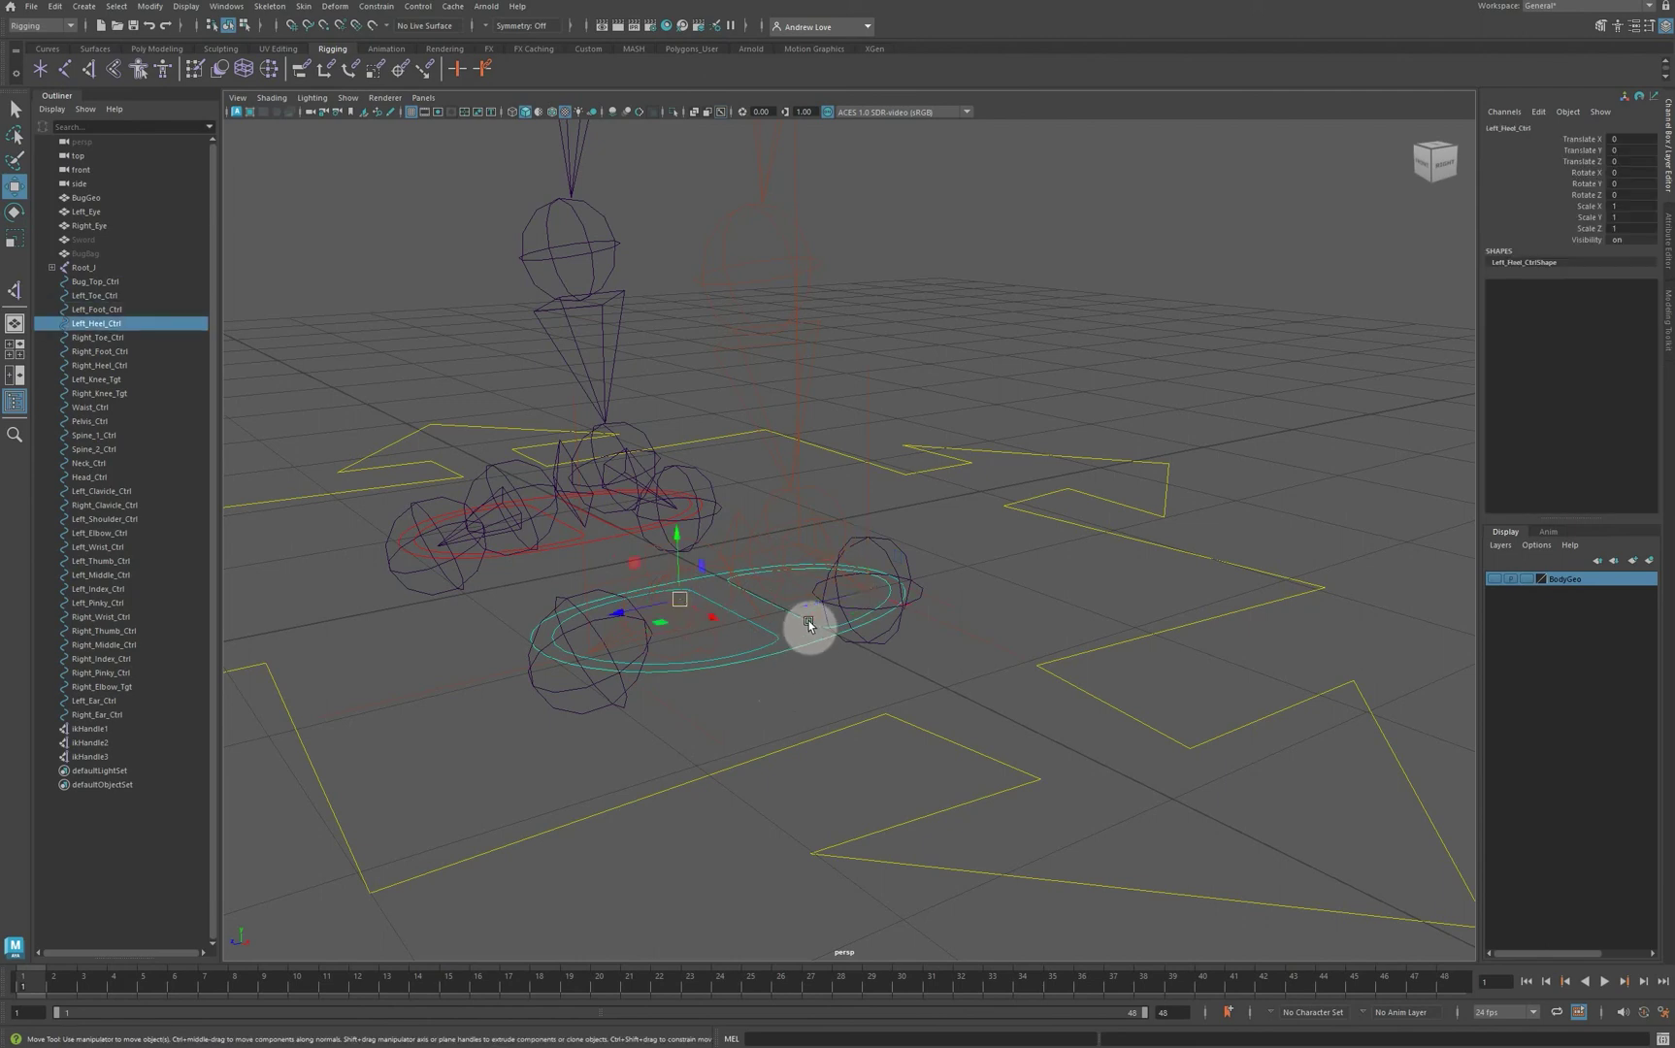
left_click(768, 648)
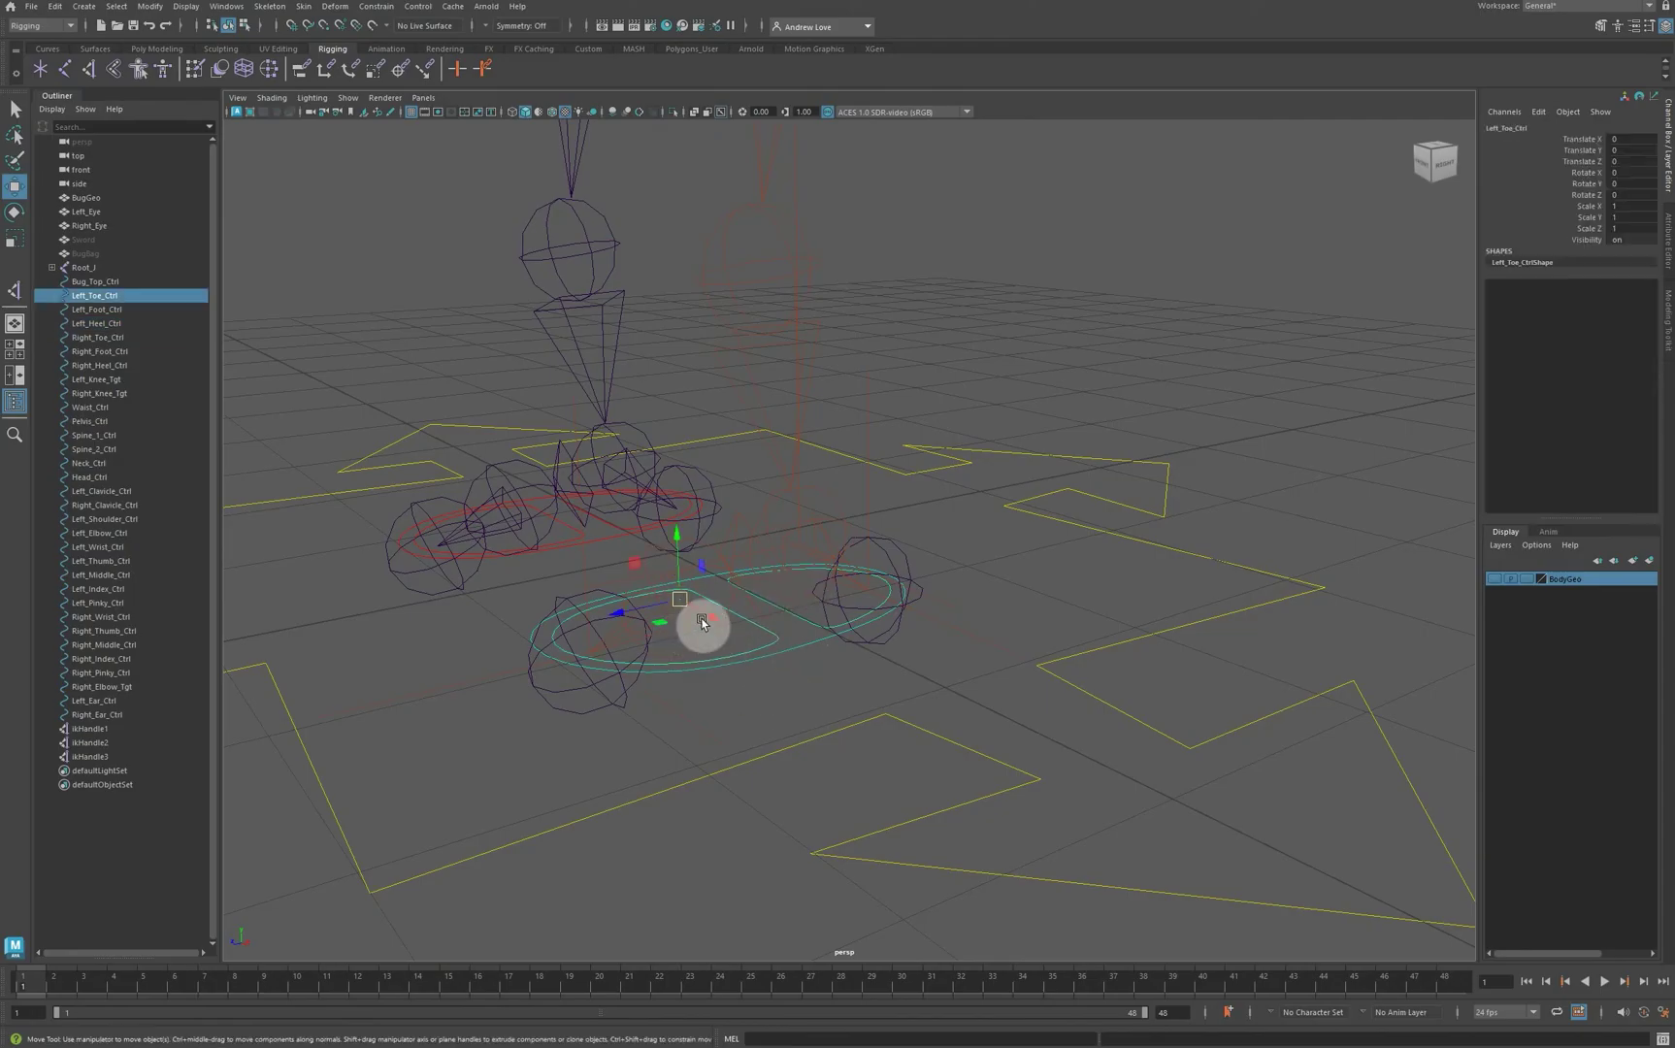
left_click(760, 714)
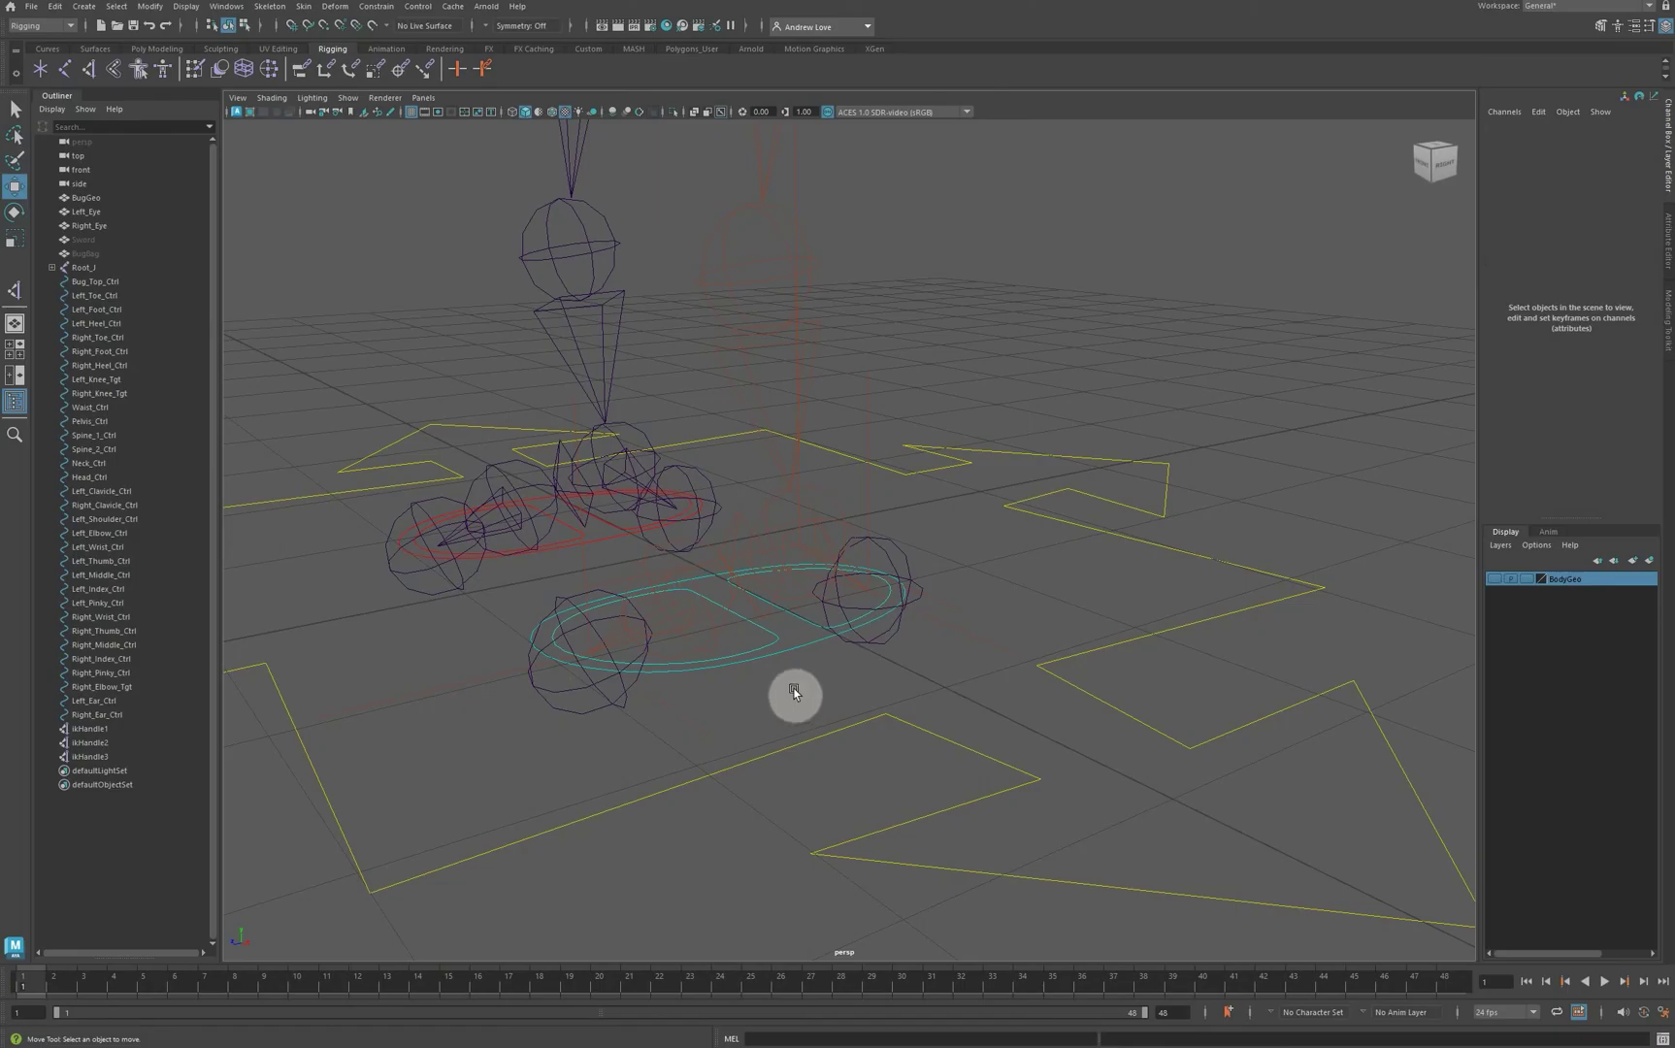
Step: Parent ikHandle2 at the tip of the left foot under Left_Toe_Ctrl
left_click(582, 571)
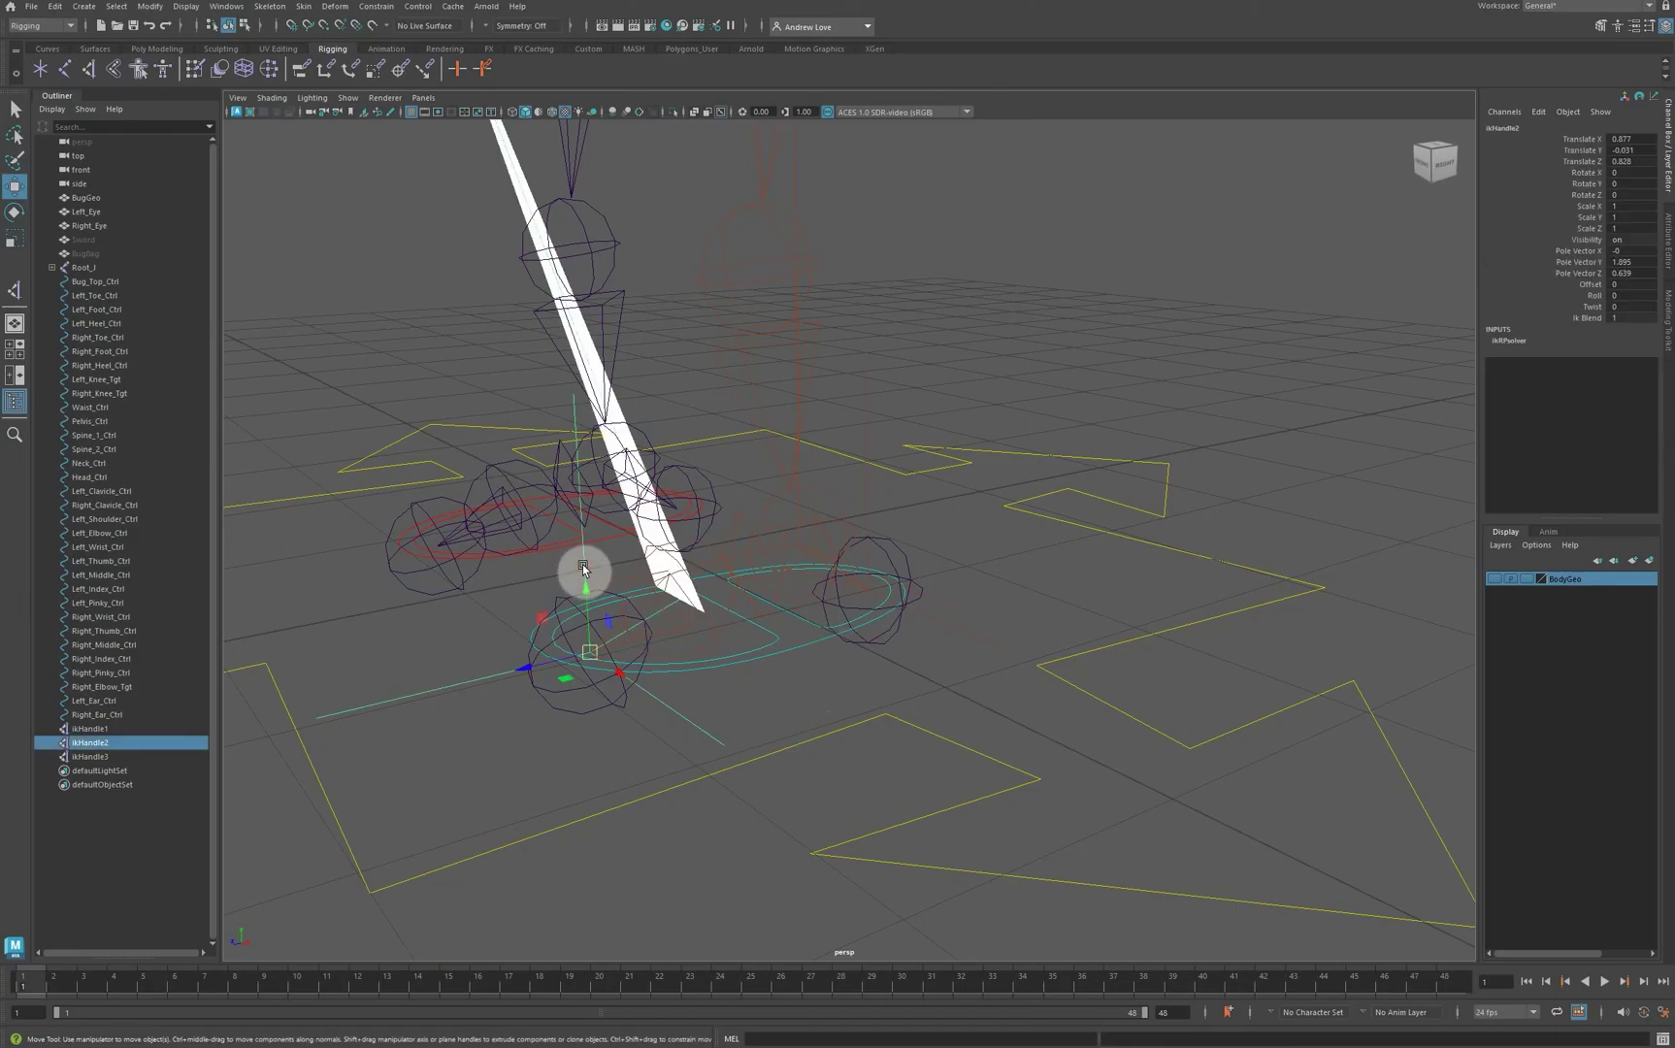
left_click(773, 640, "shift")
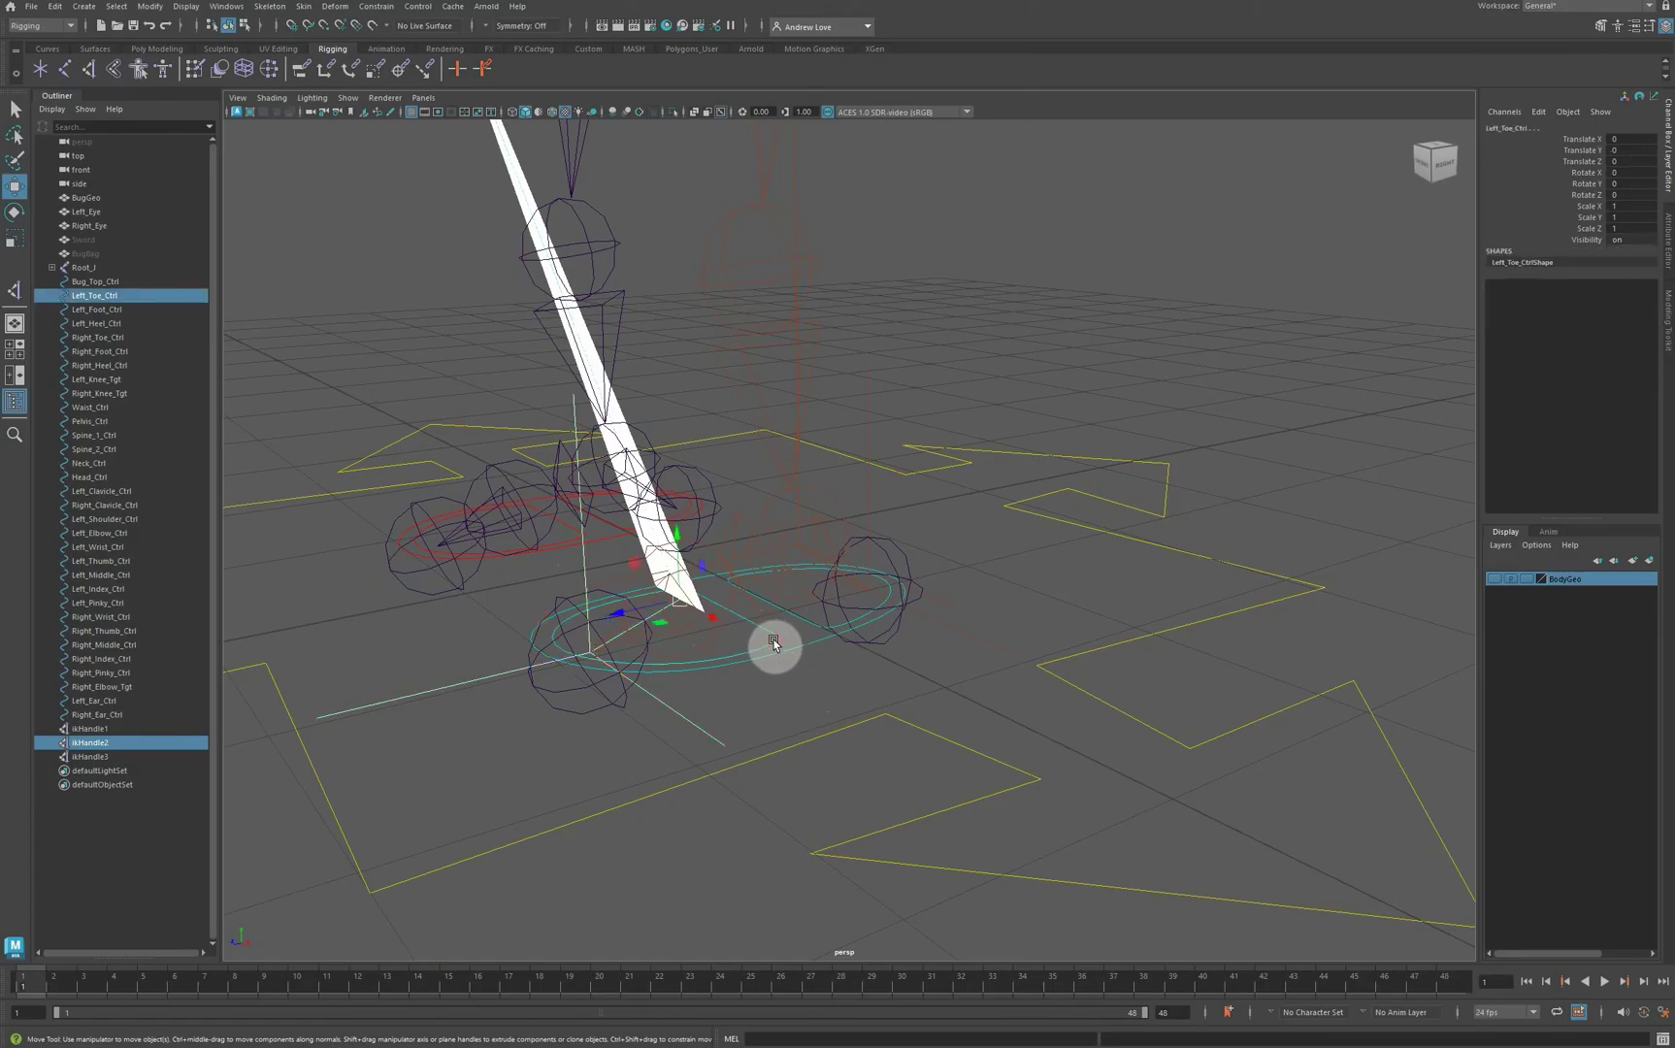
key("p")
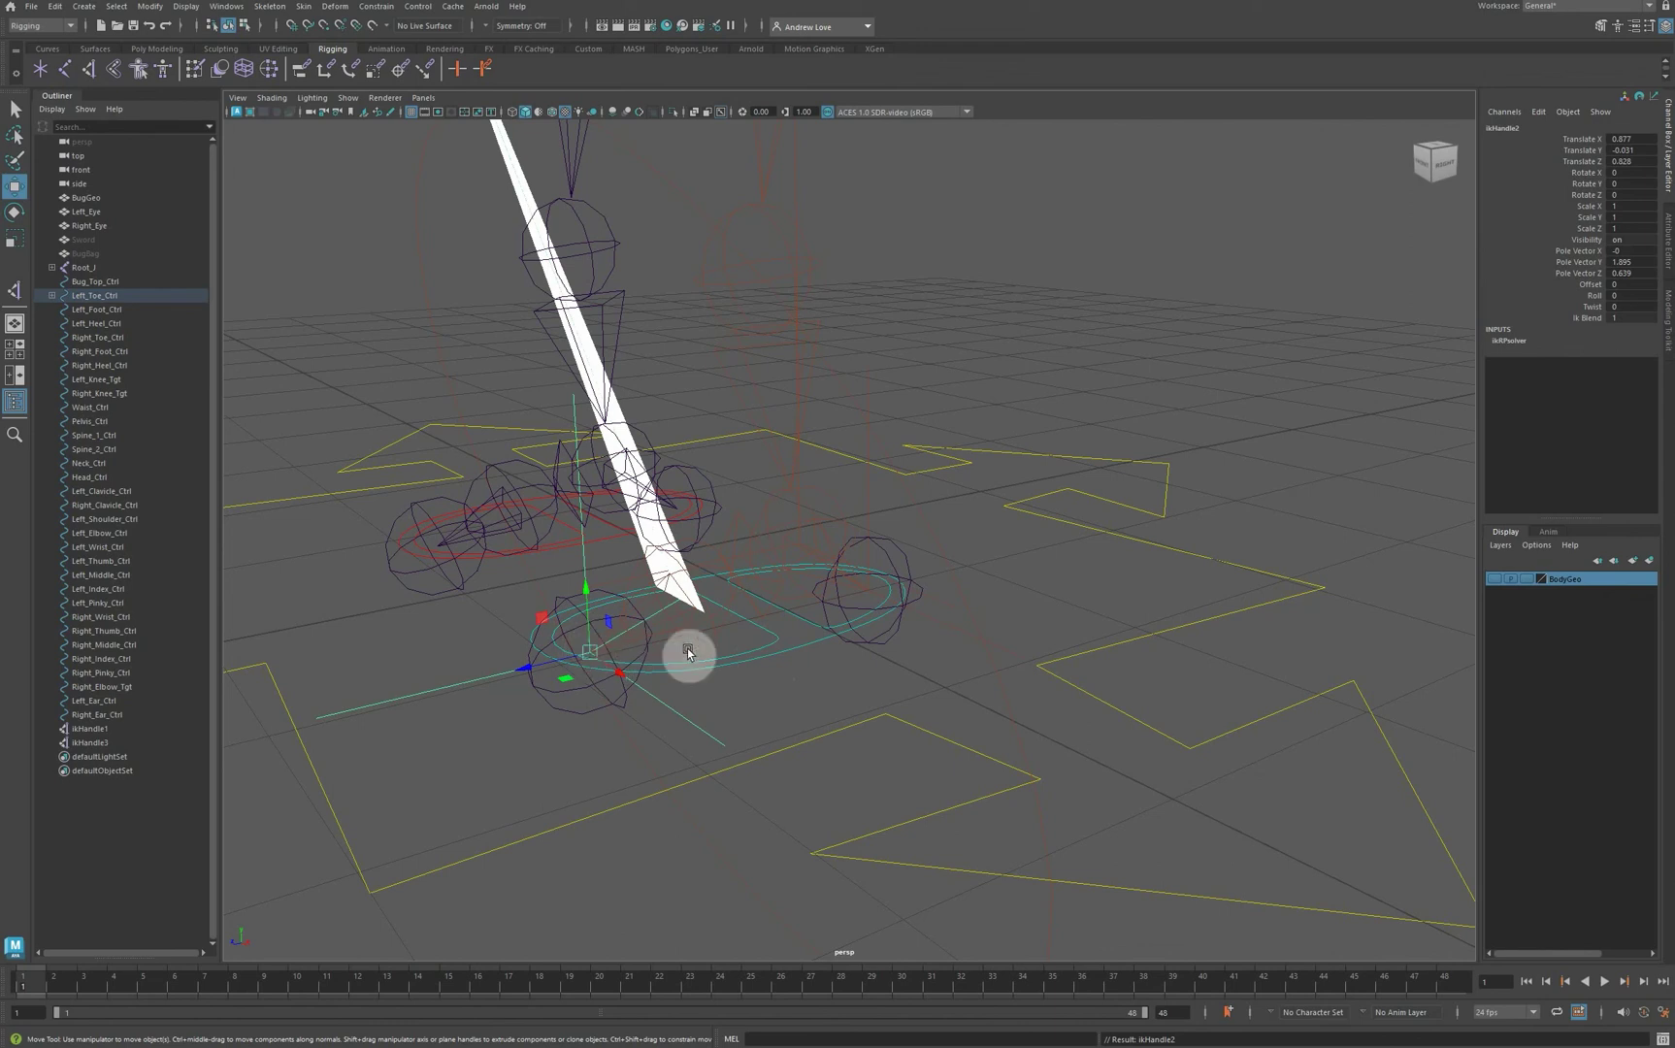
Step: Test Left_Toe_Ctrl by rotating it about -11 degrees around X, and undo the rotation
left_click(721, 640)
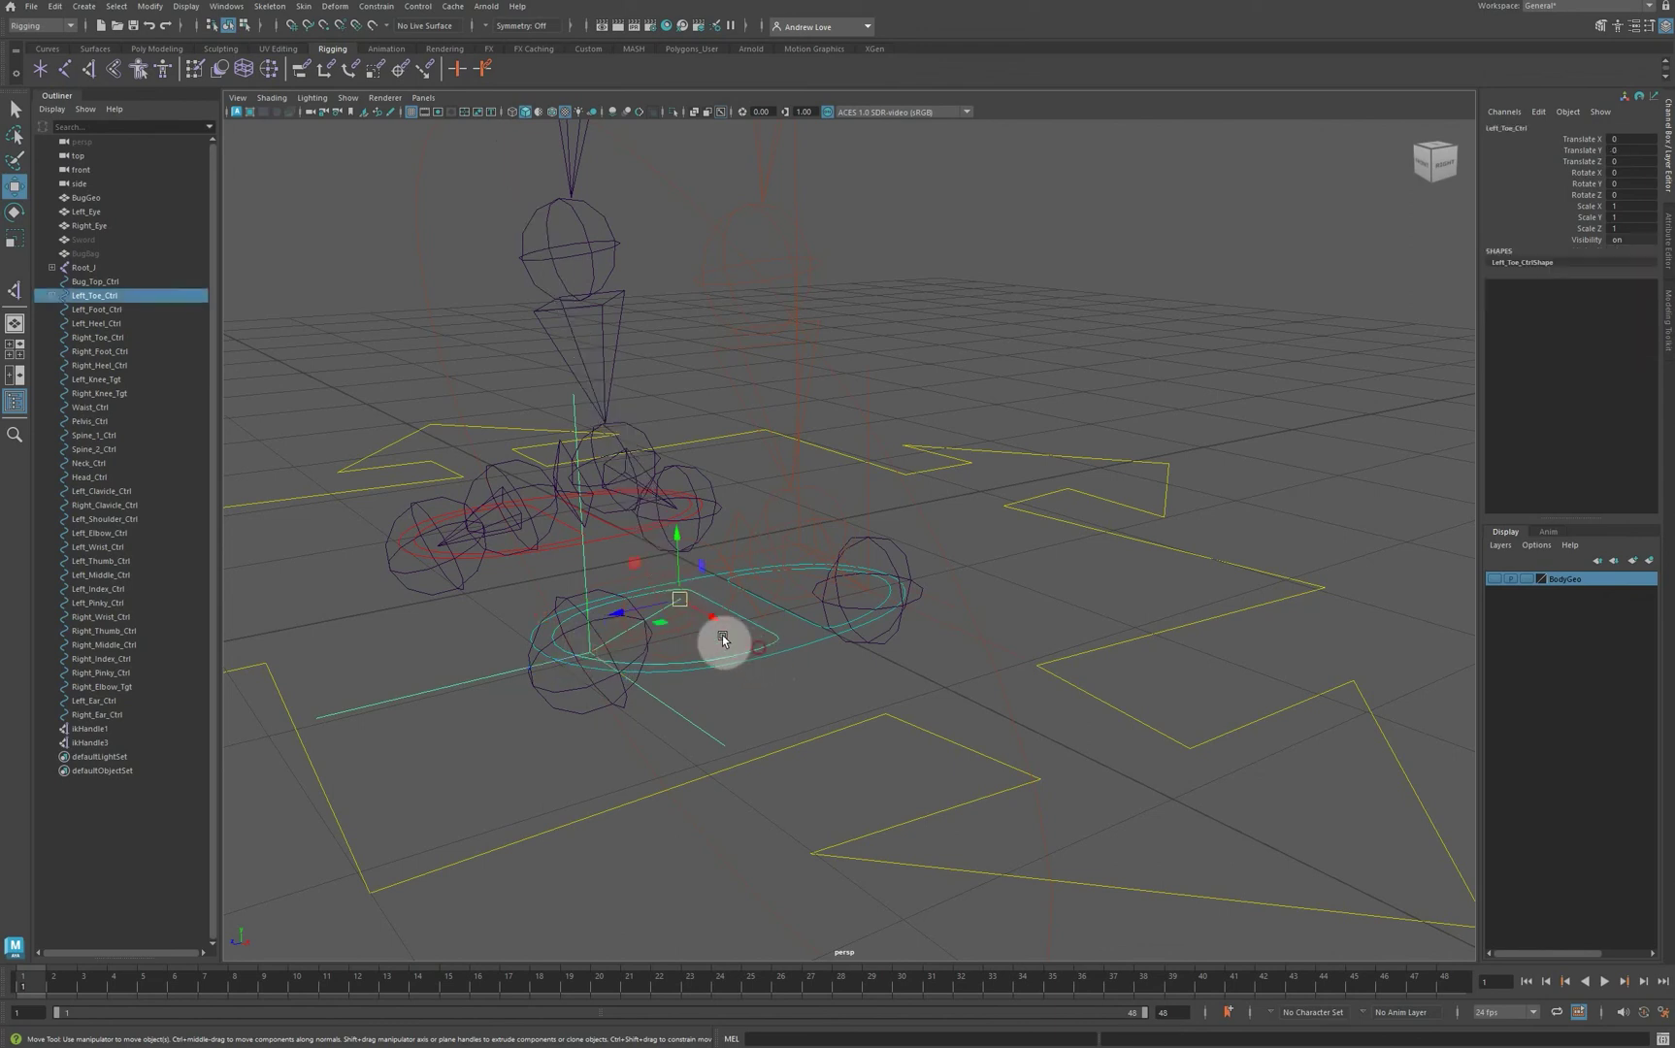
key("e")
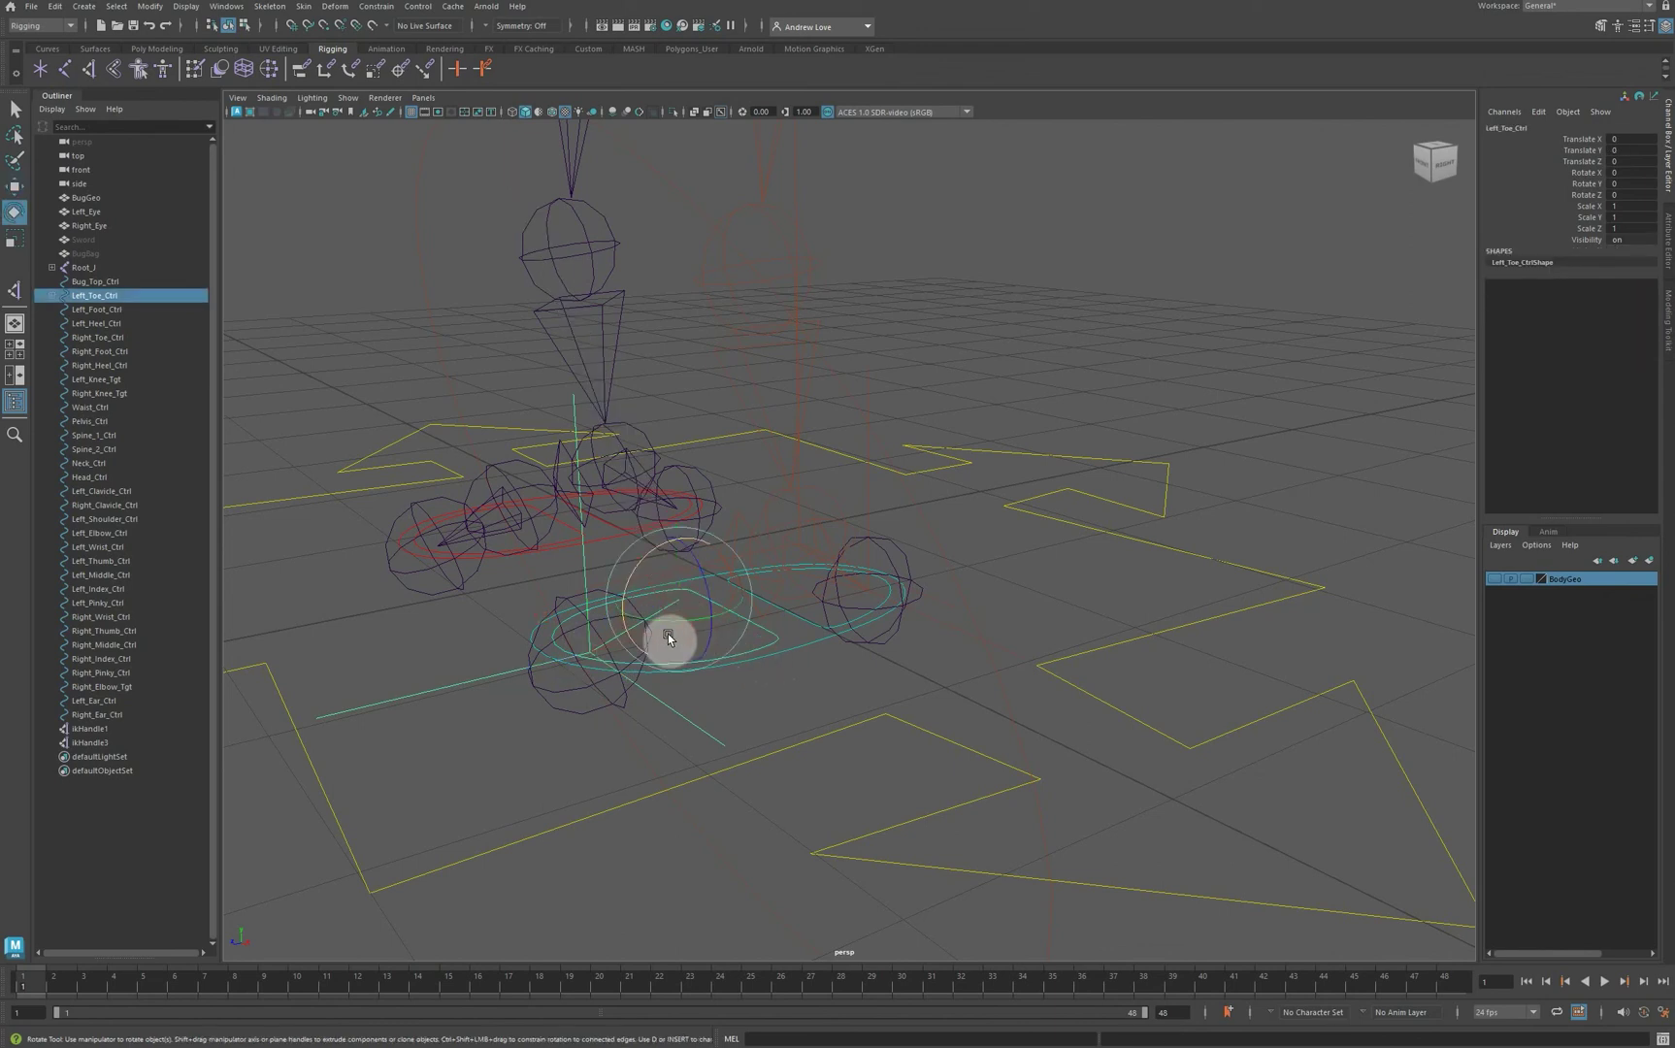
mouse_move(628, 586)
left_mouse_down()
mouse_move(656, 560)
mouse_move(647, 583)
left_mouse_up()
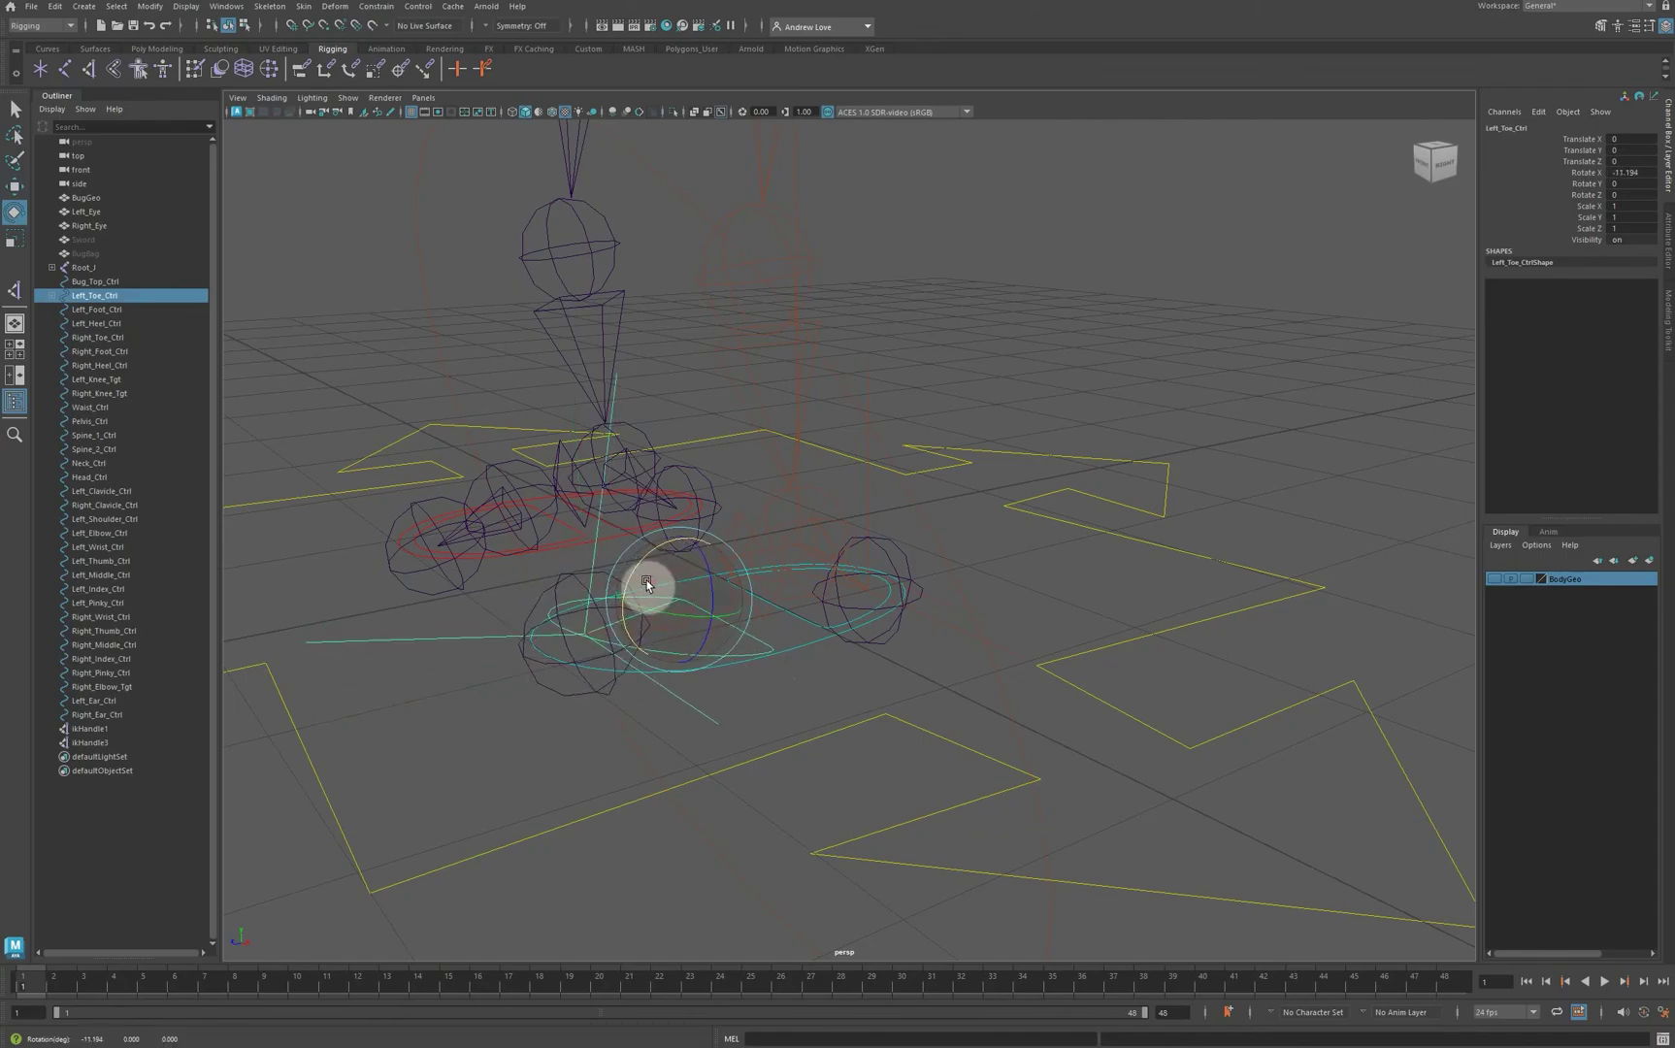
key("ctrl+z")
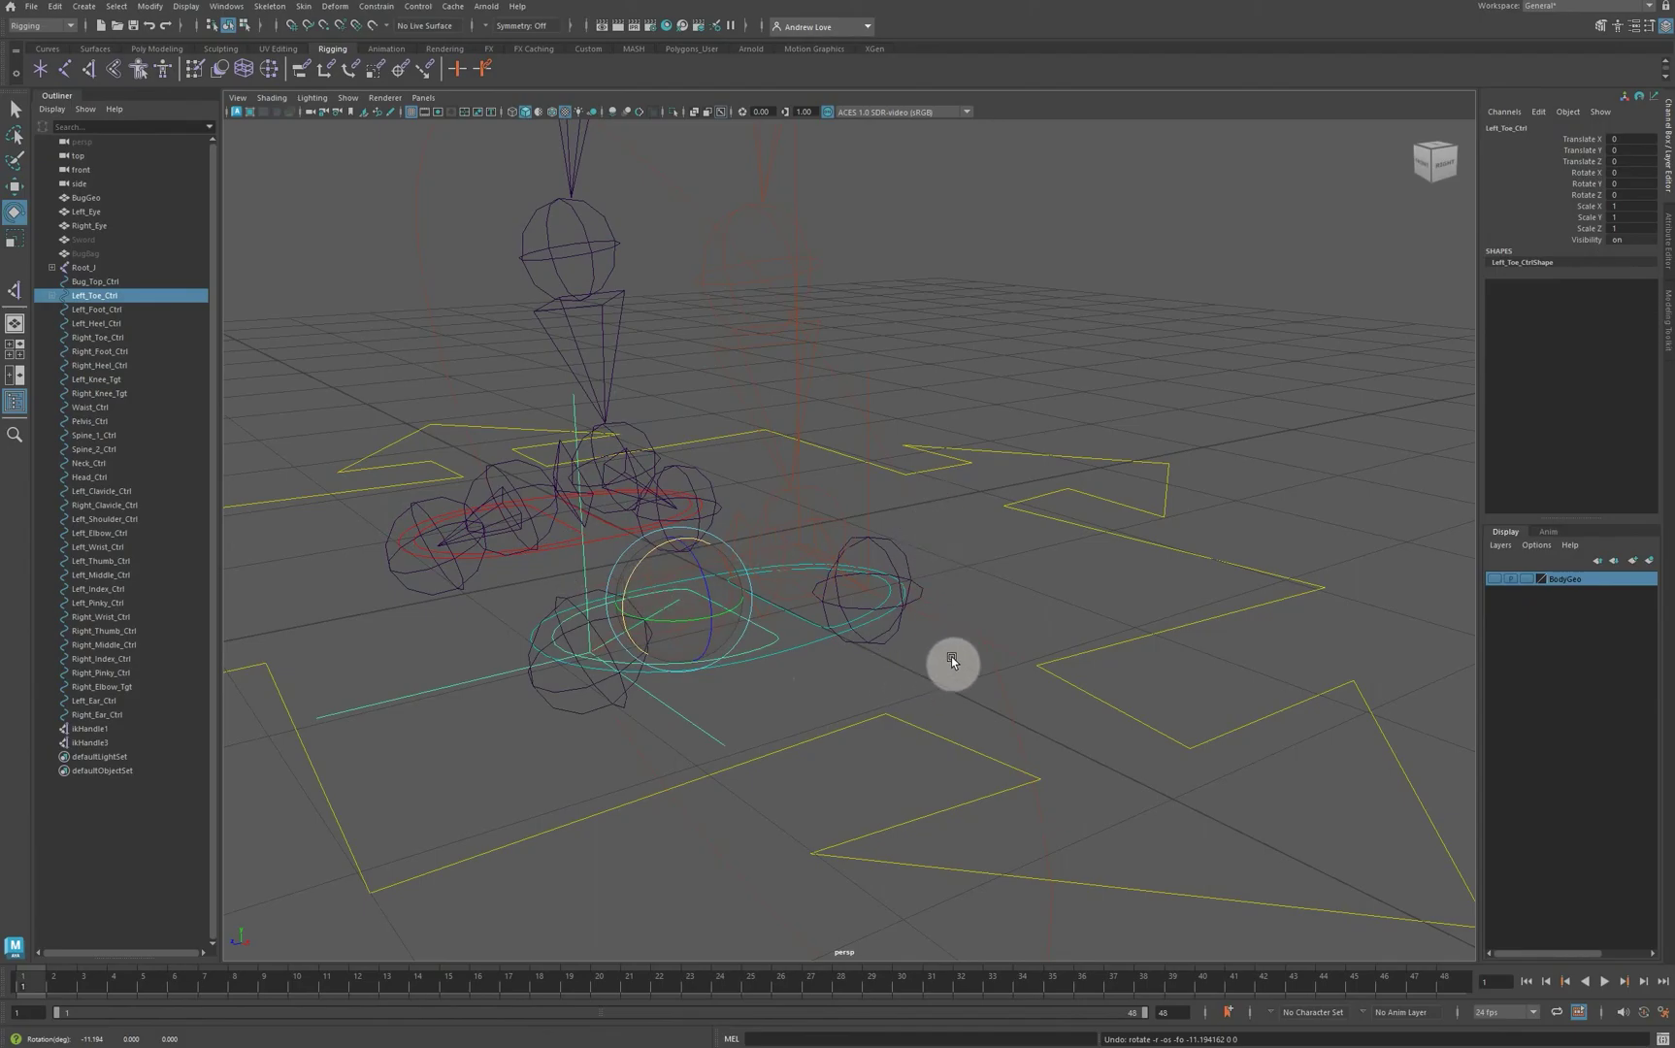
Step: Parent ikHandle1 at the left ankle and ikHandle3 at the left heel under Left_Heel_Ctrl, and clear the selection
left_click(942, 600)
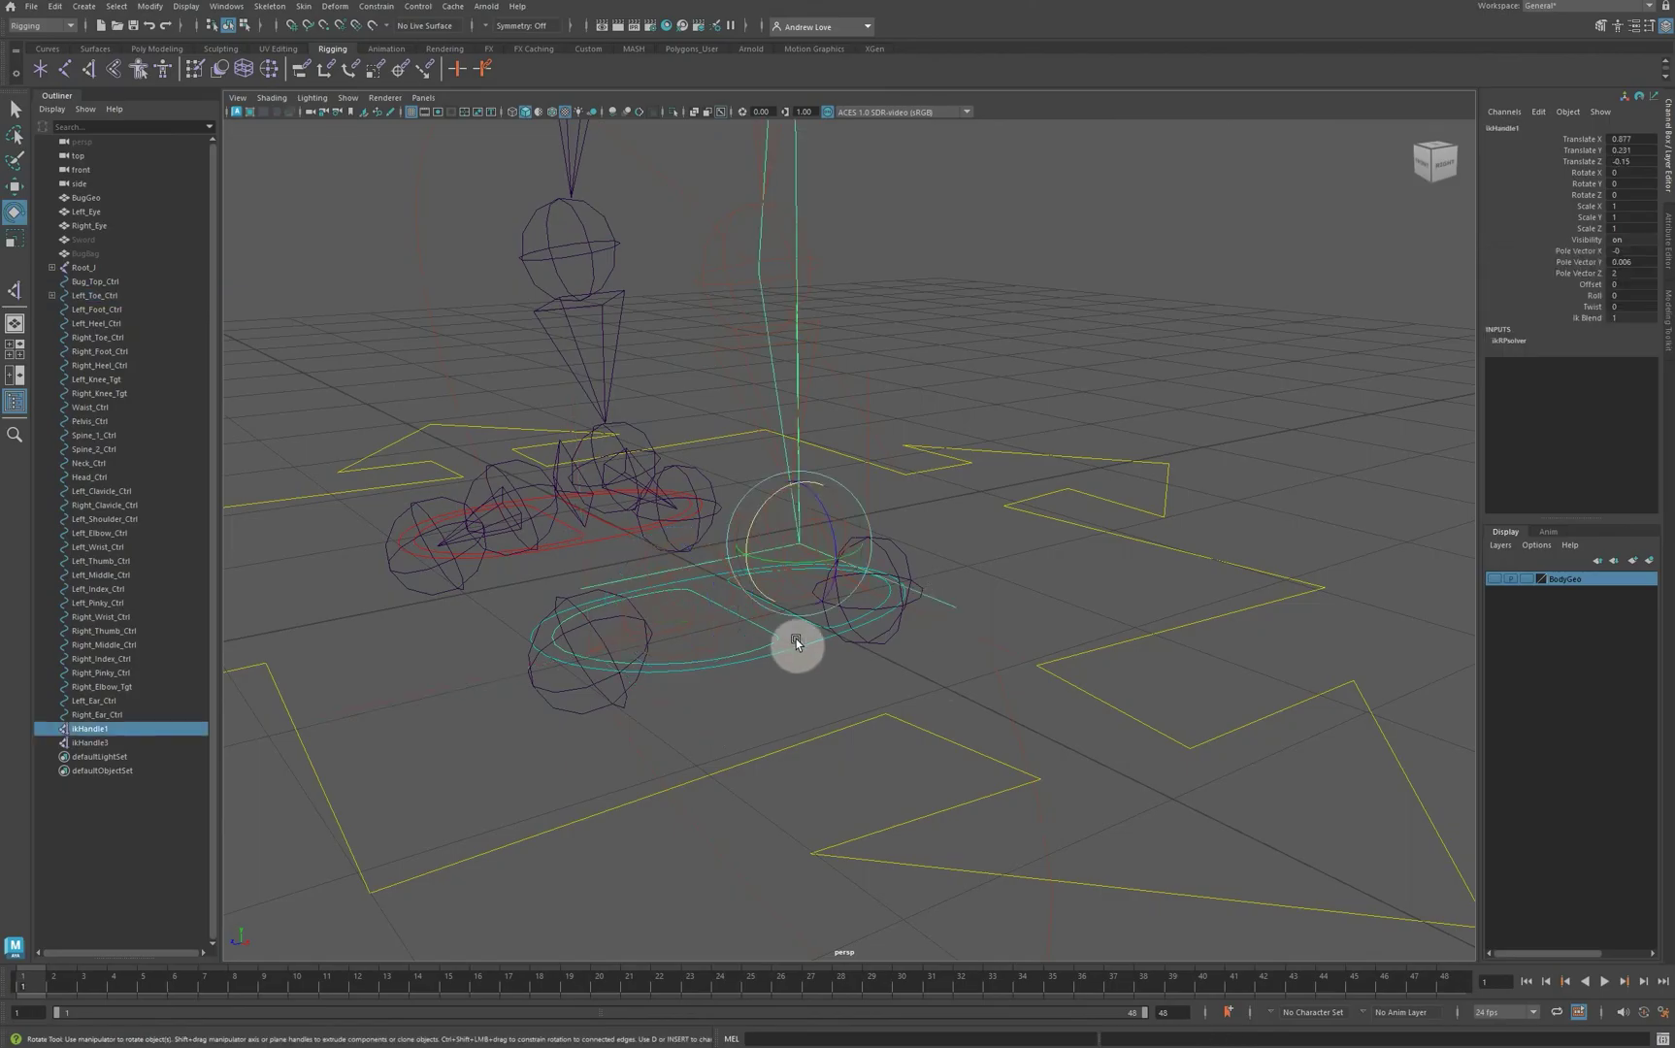
left_click(815, 623, "shift")
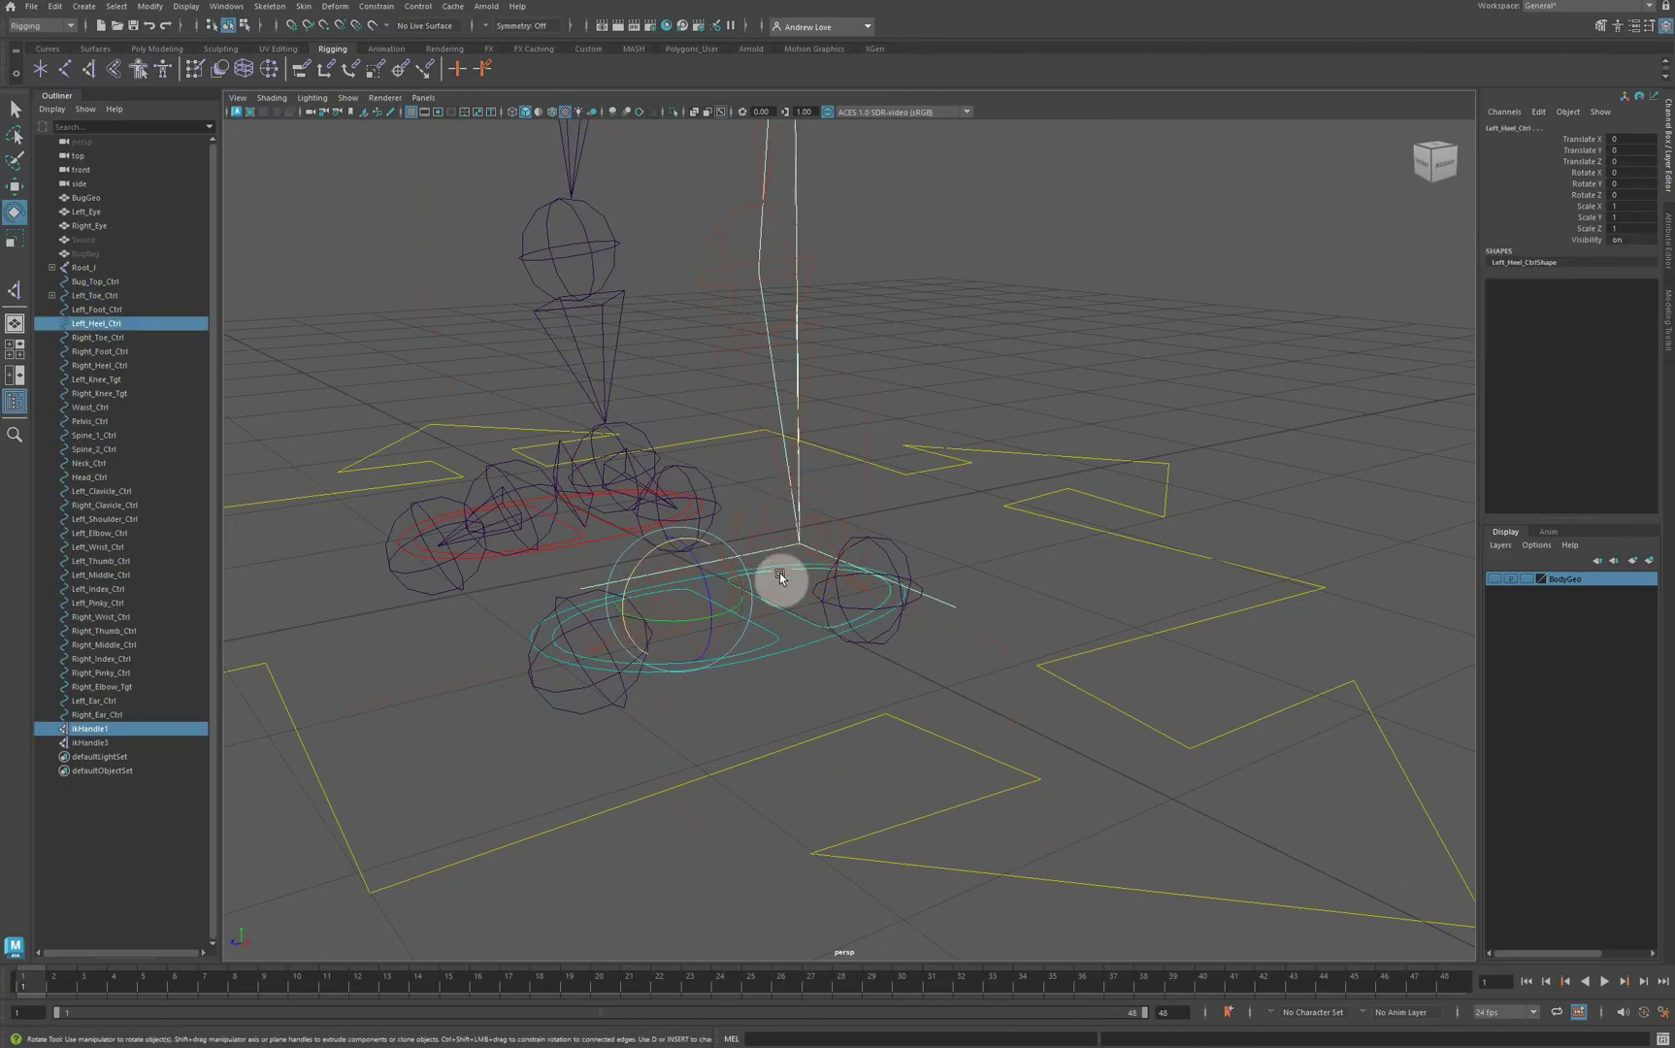
key("p")
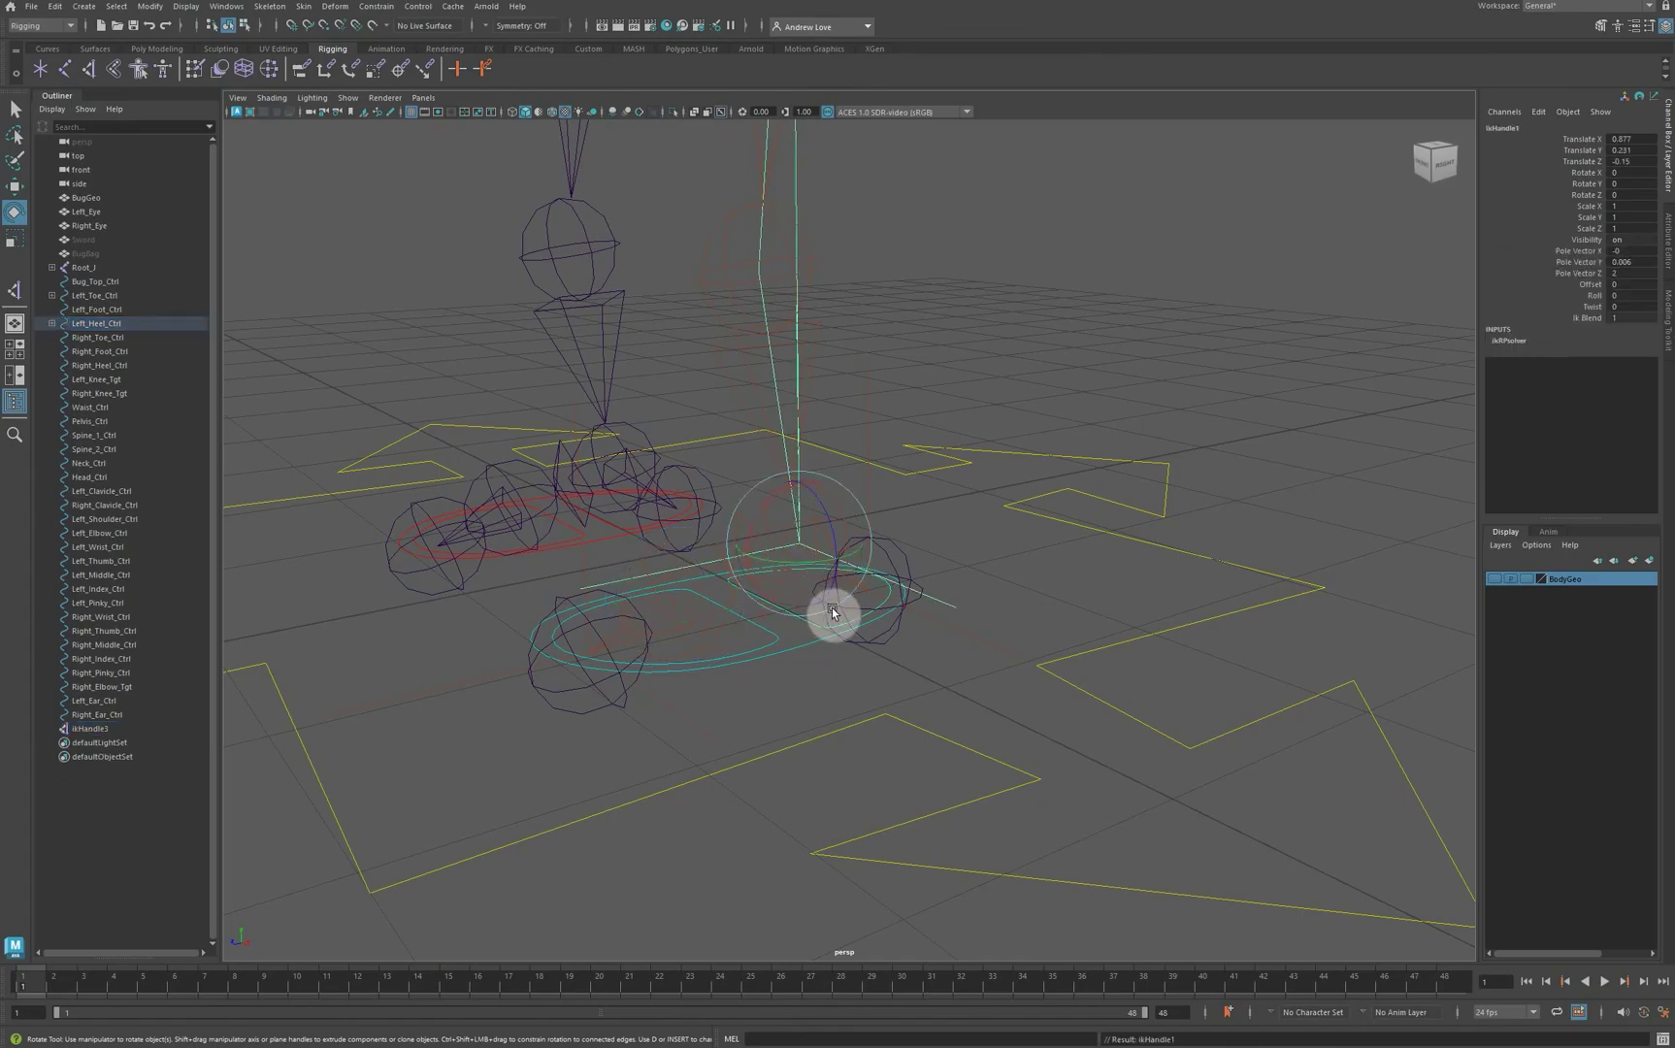
left_click(946, 622)
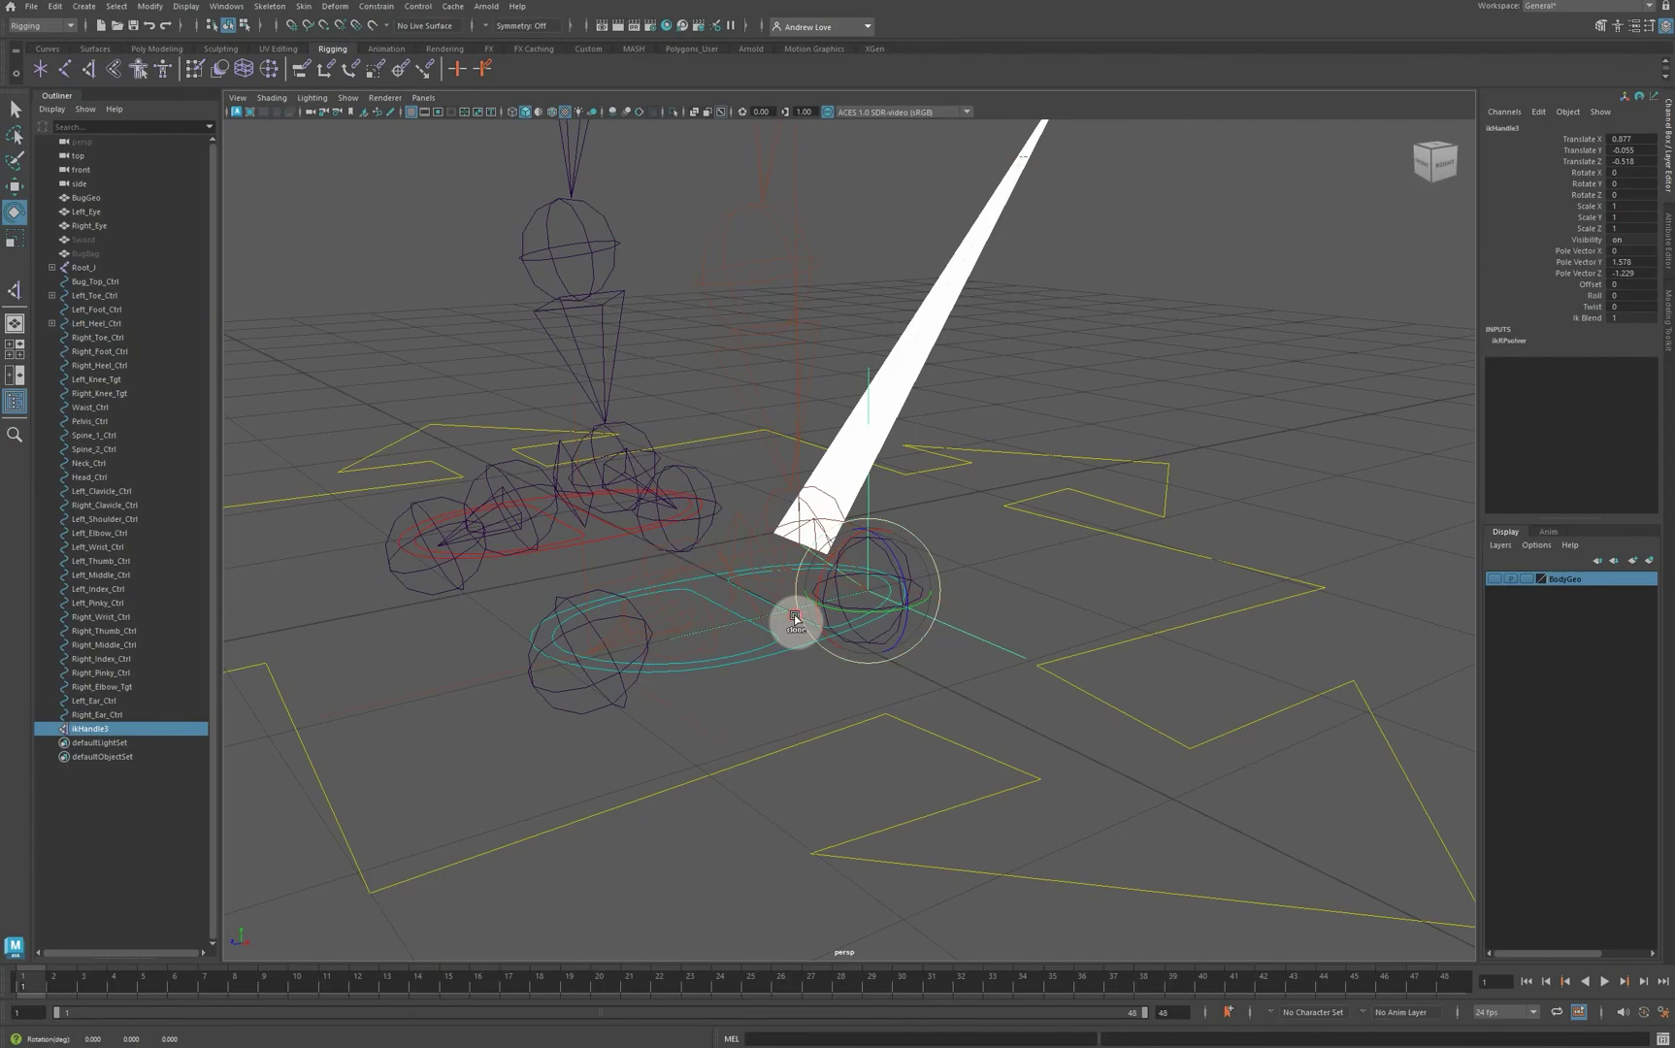
scroll(781, 631, "up", 4)
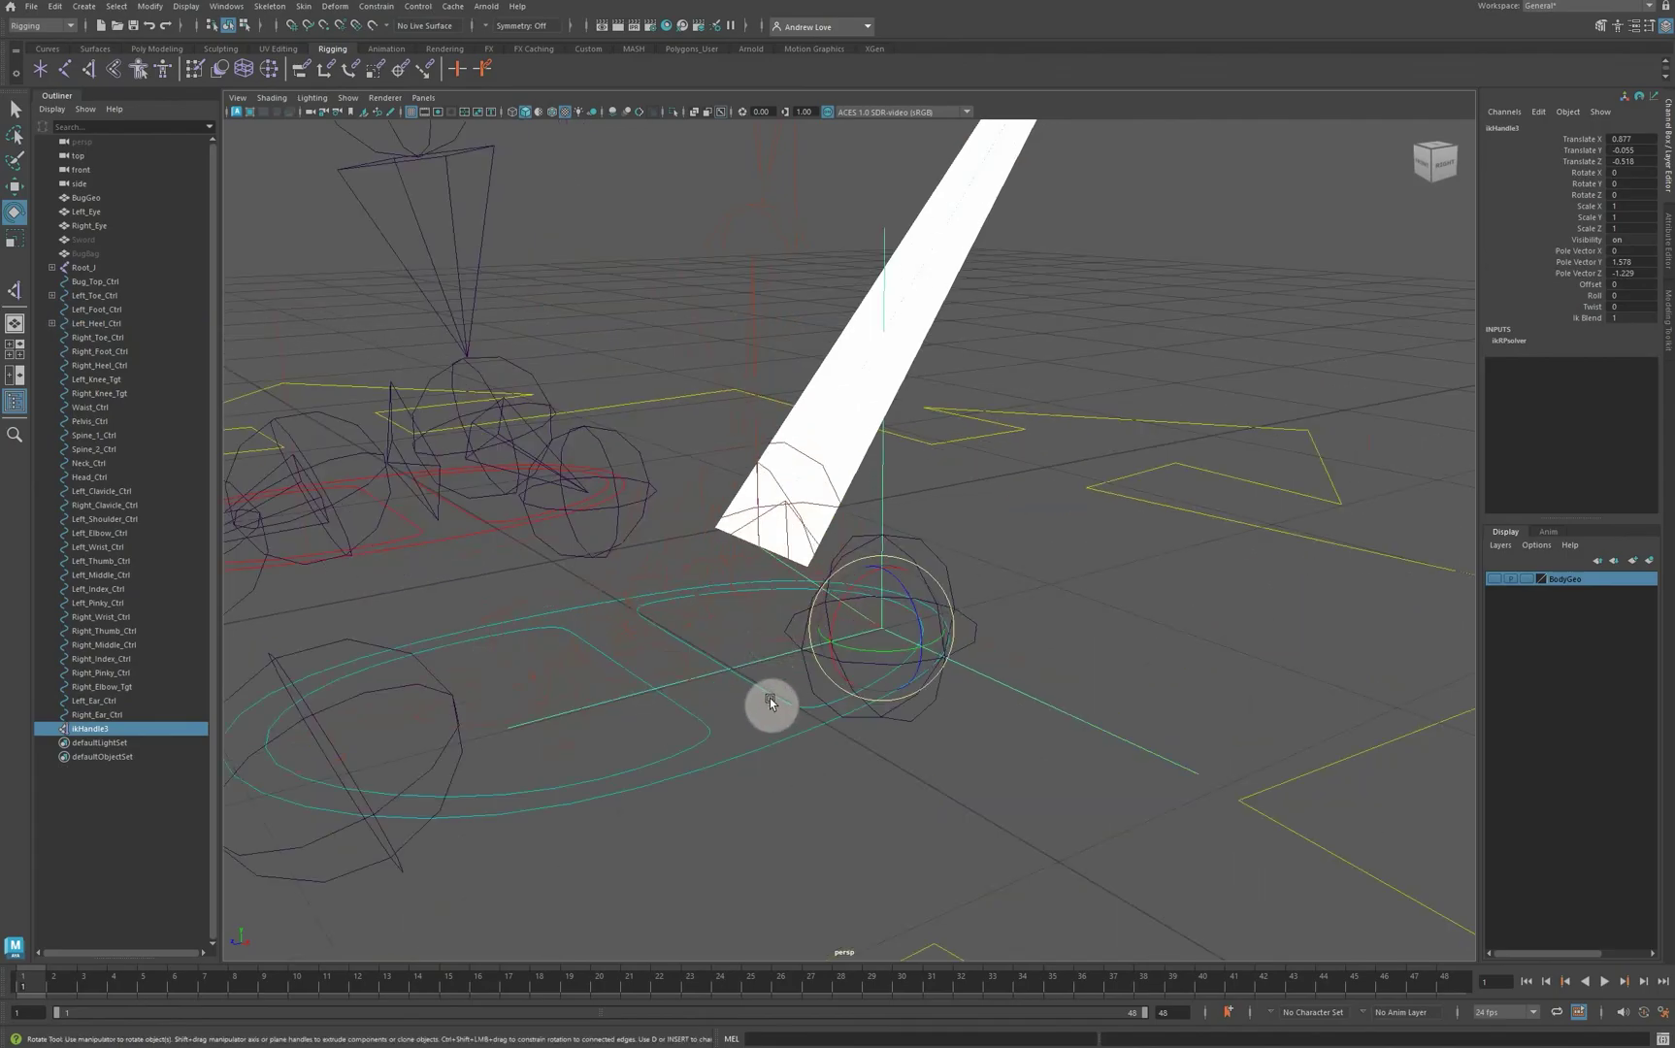
left_click(764, 694, "shift")
key("p")
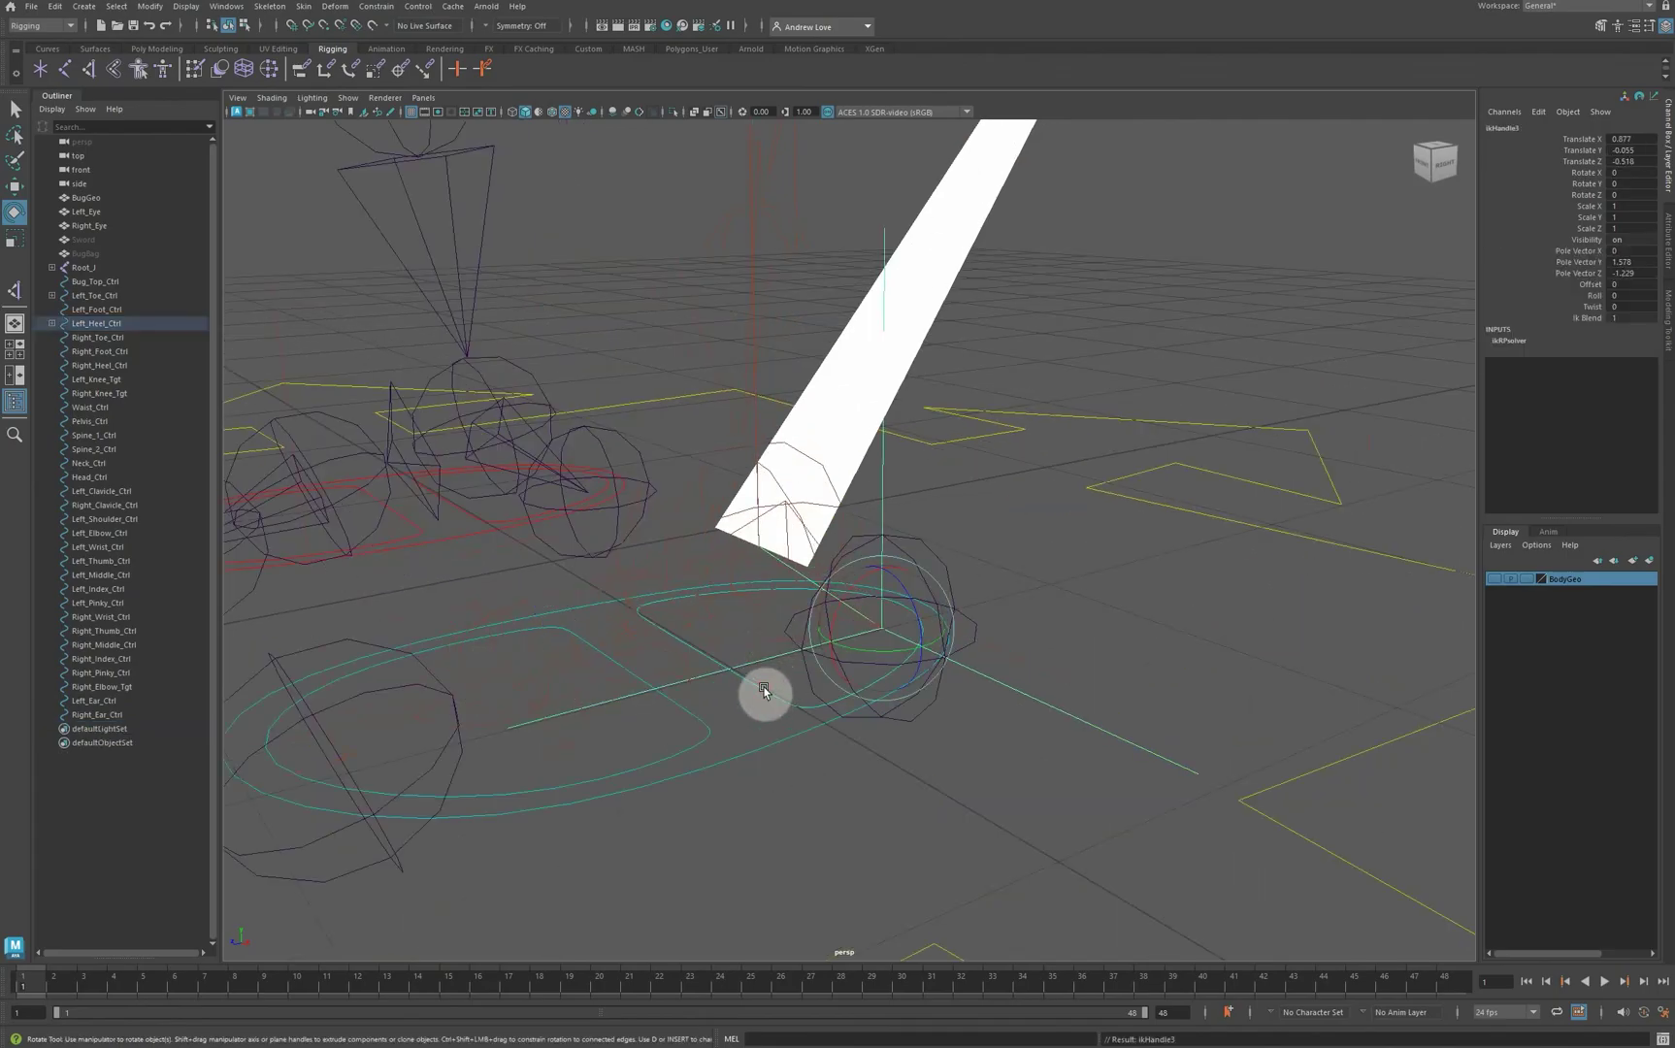
left_click(788, 776)
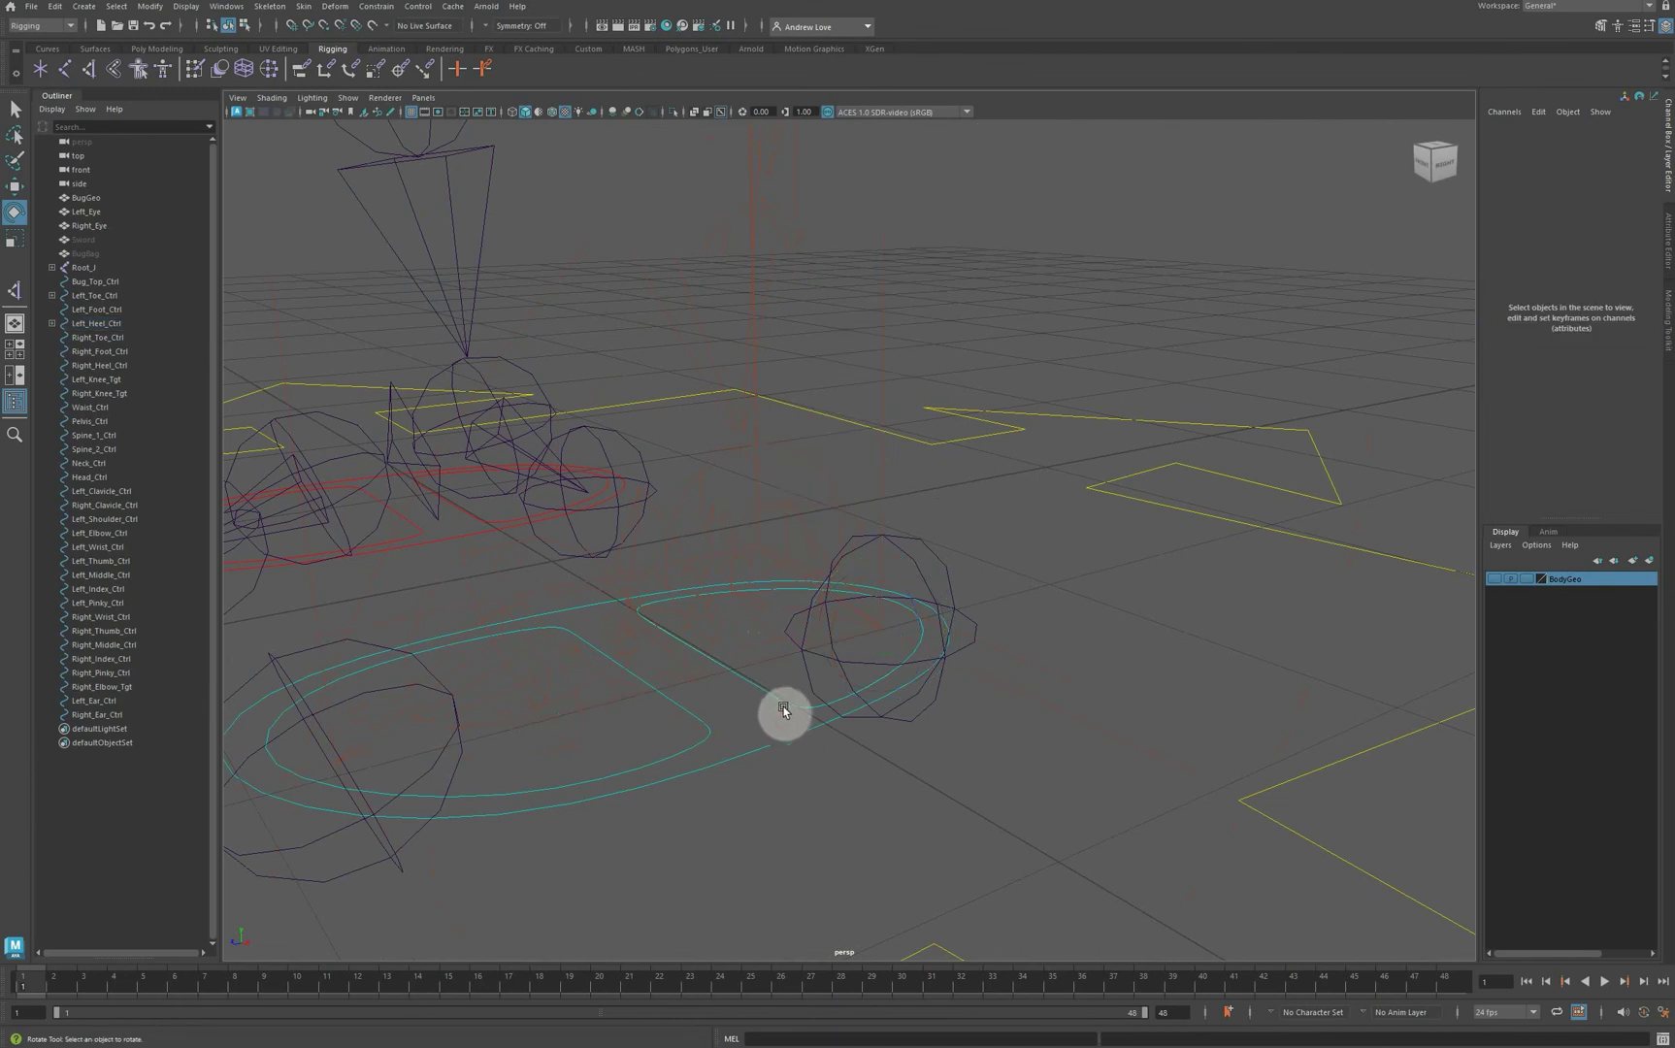
Step: Test the heel lift by rotating Left_Heel_Ctrl about 36 degrees around X, and undo the rotation
left_click(776, 699)
left_click_drag(776, 700, 782, 704, "alt")
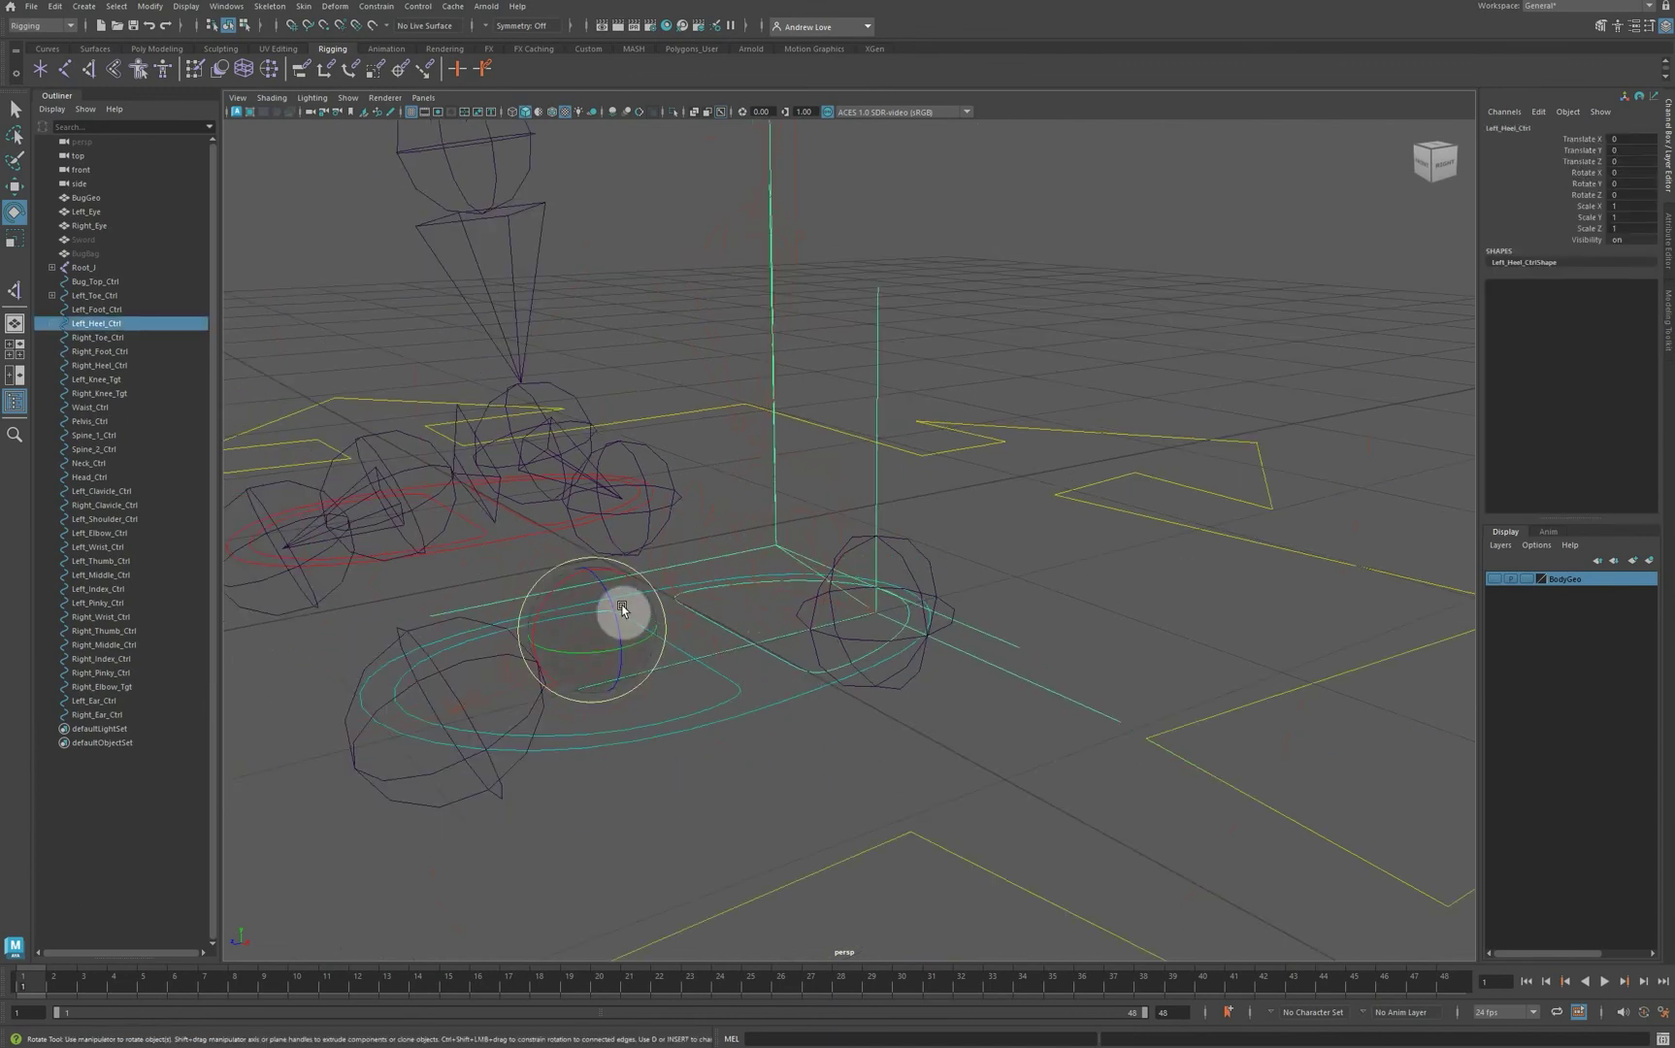
left_click_drag(559, 594, 527, 621)
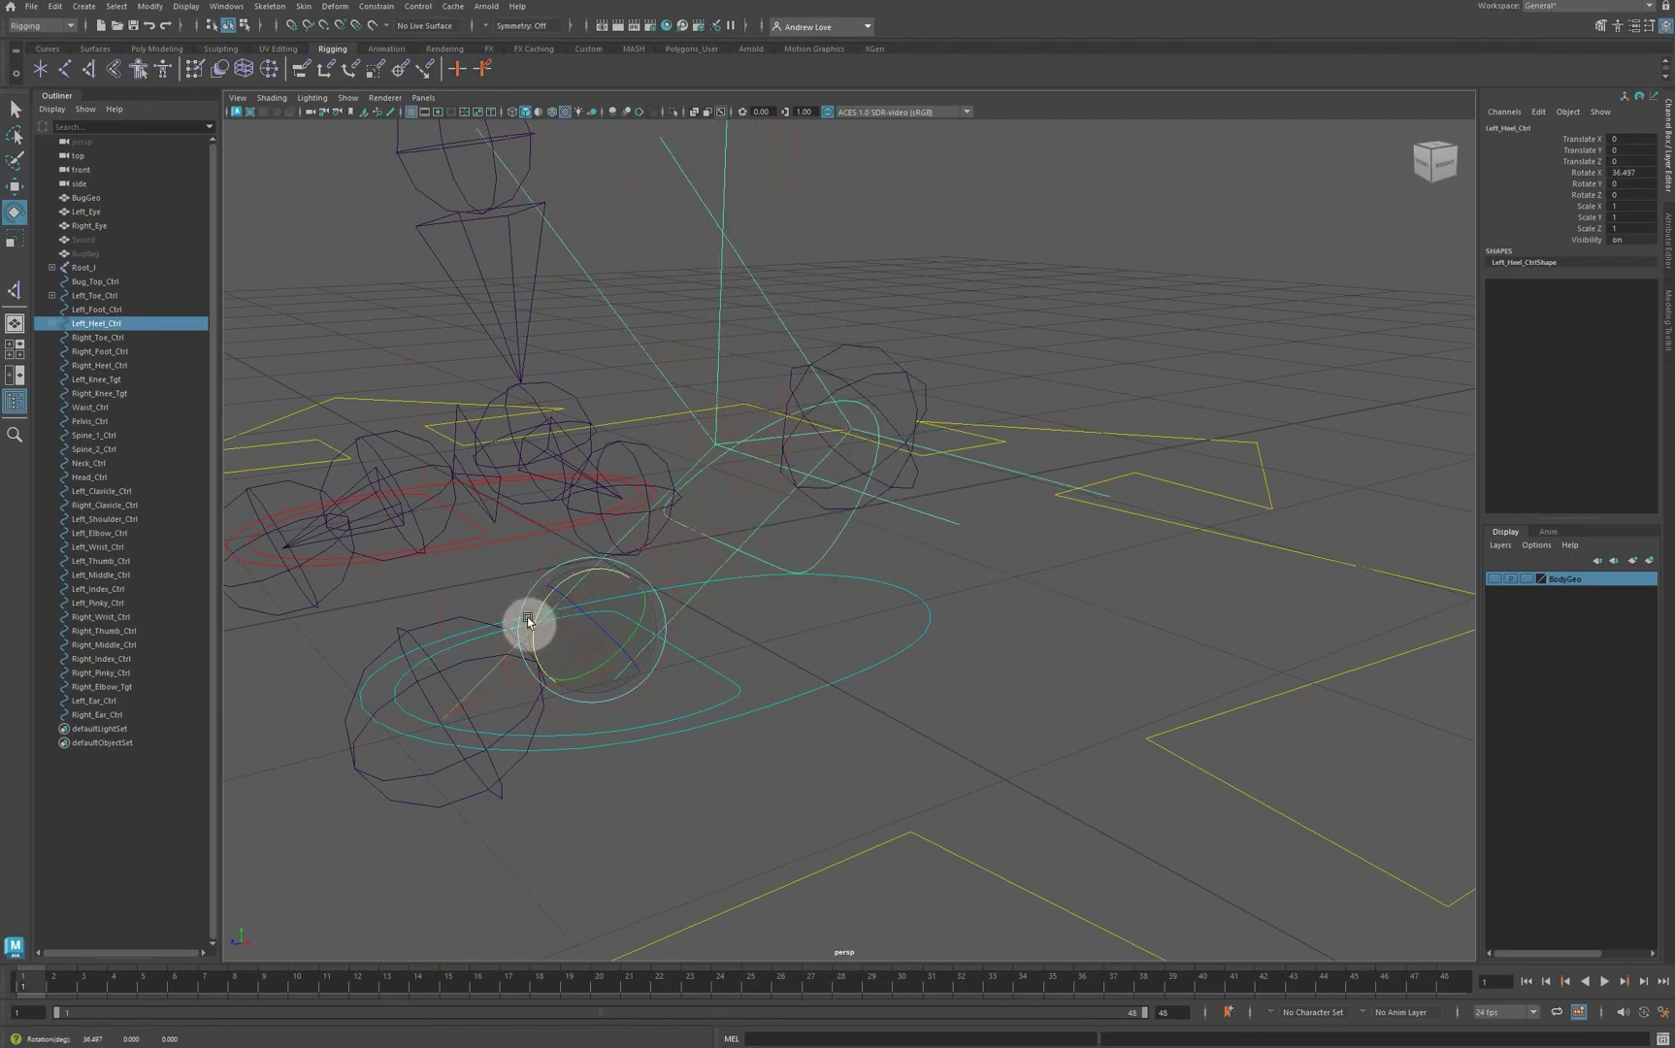
key("ctrl+z")
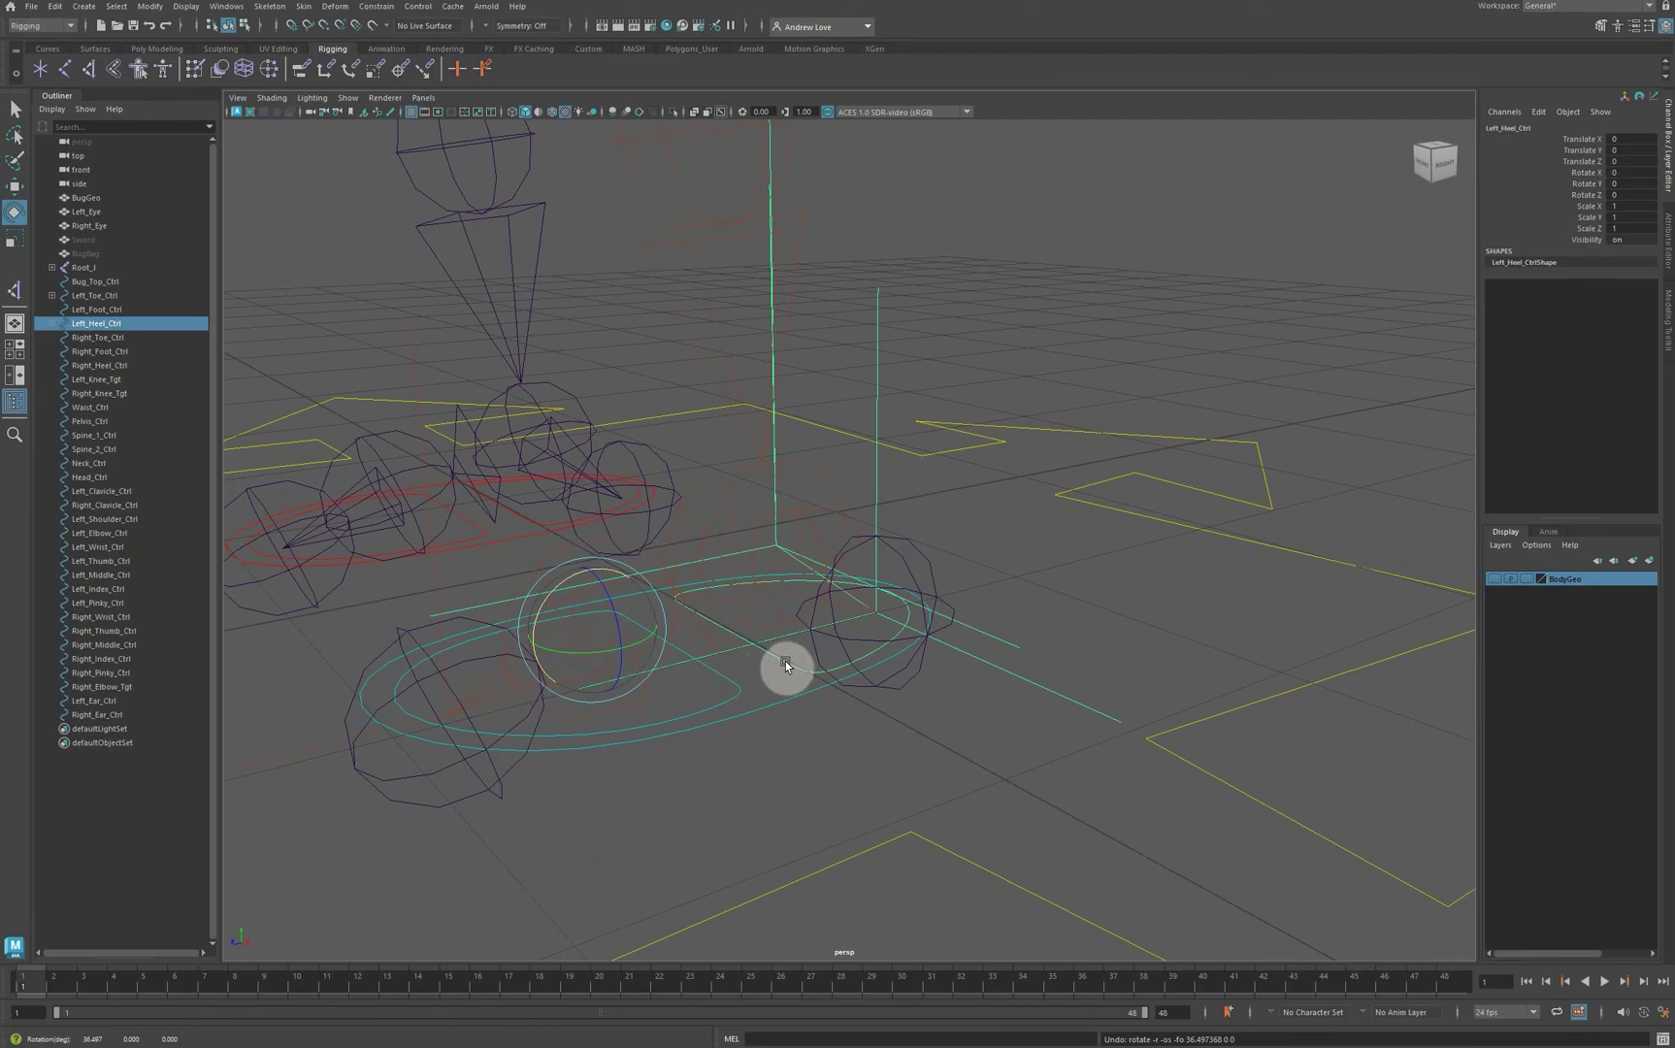
Step: Parent Left_Heel_Ctrl and Left_Toe_Ctrl under Left_Foot_Ctrl, and clear the selection
left_click(769, 707, "shift")
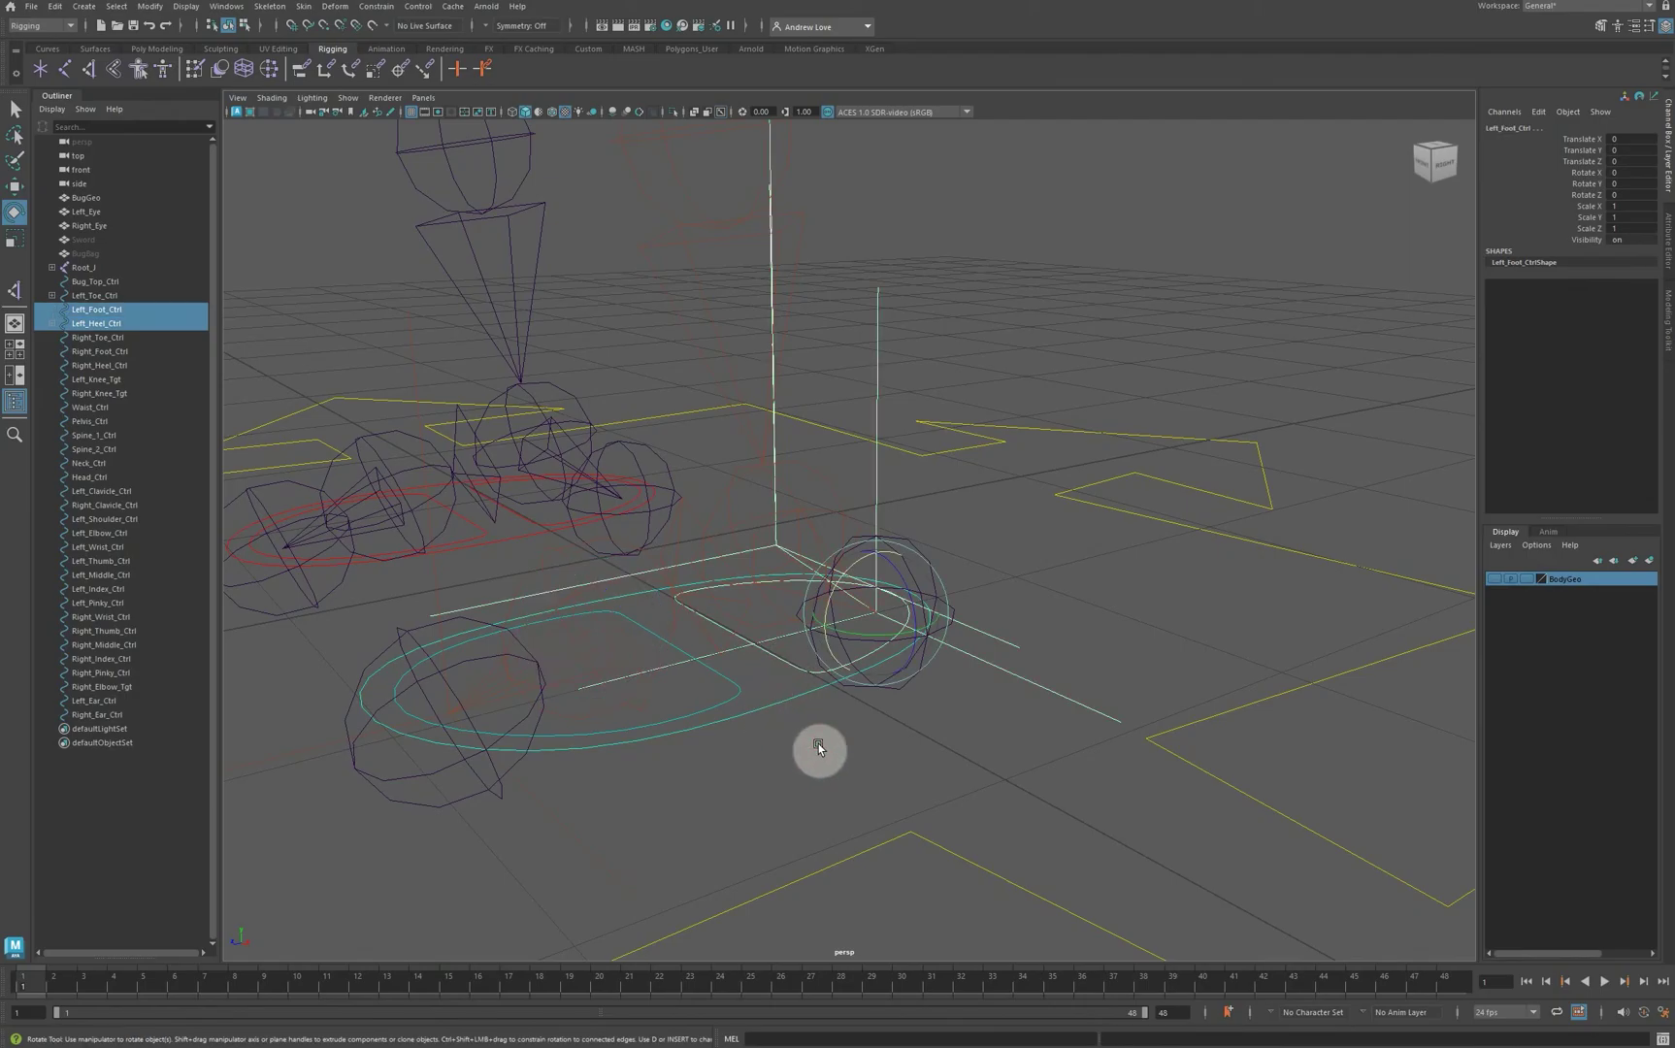
key("p")
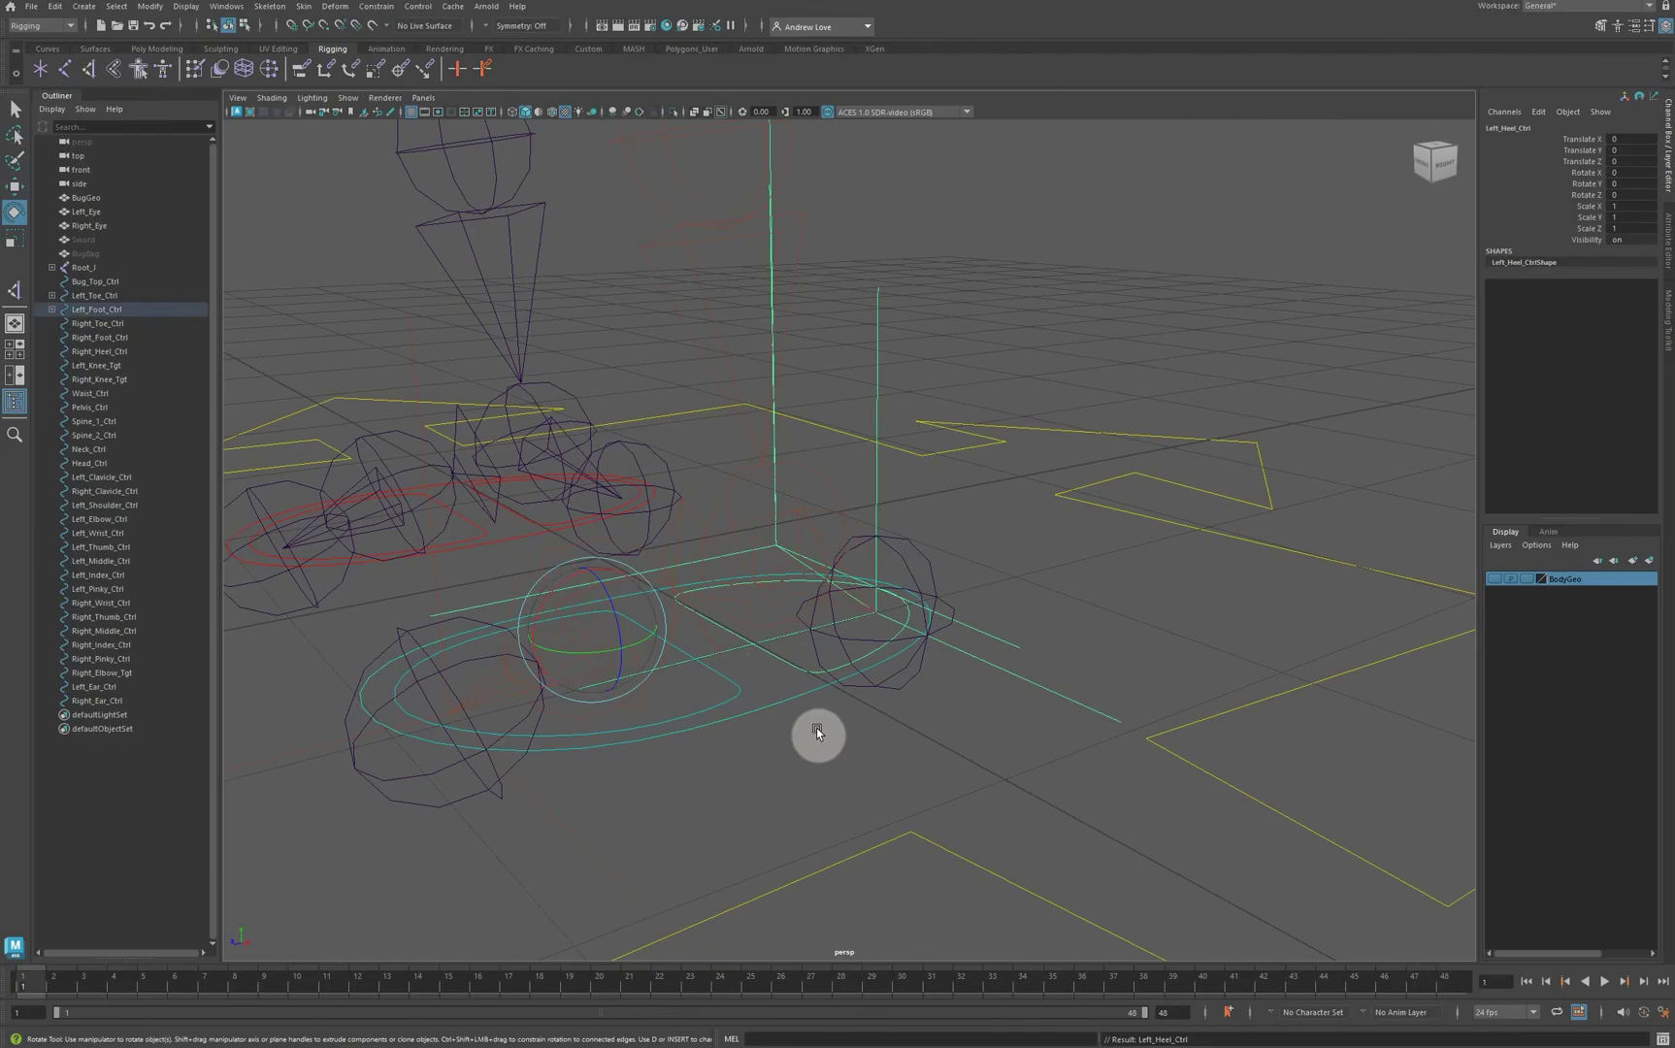
left_click(790, 716)
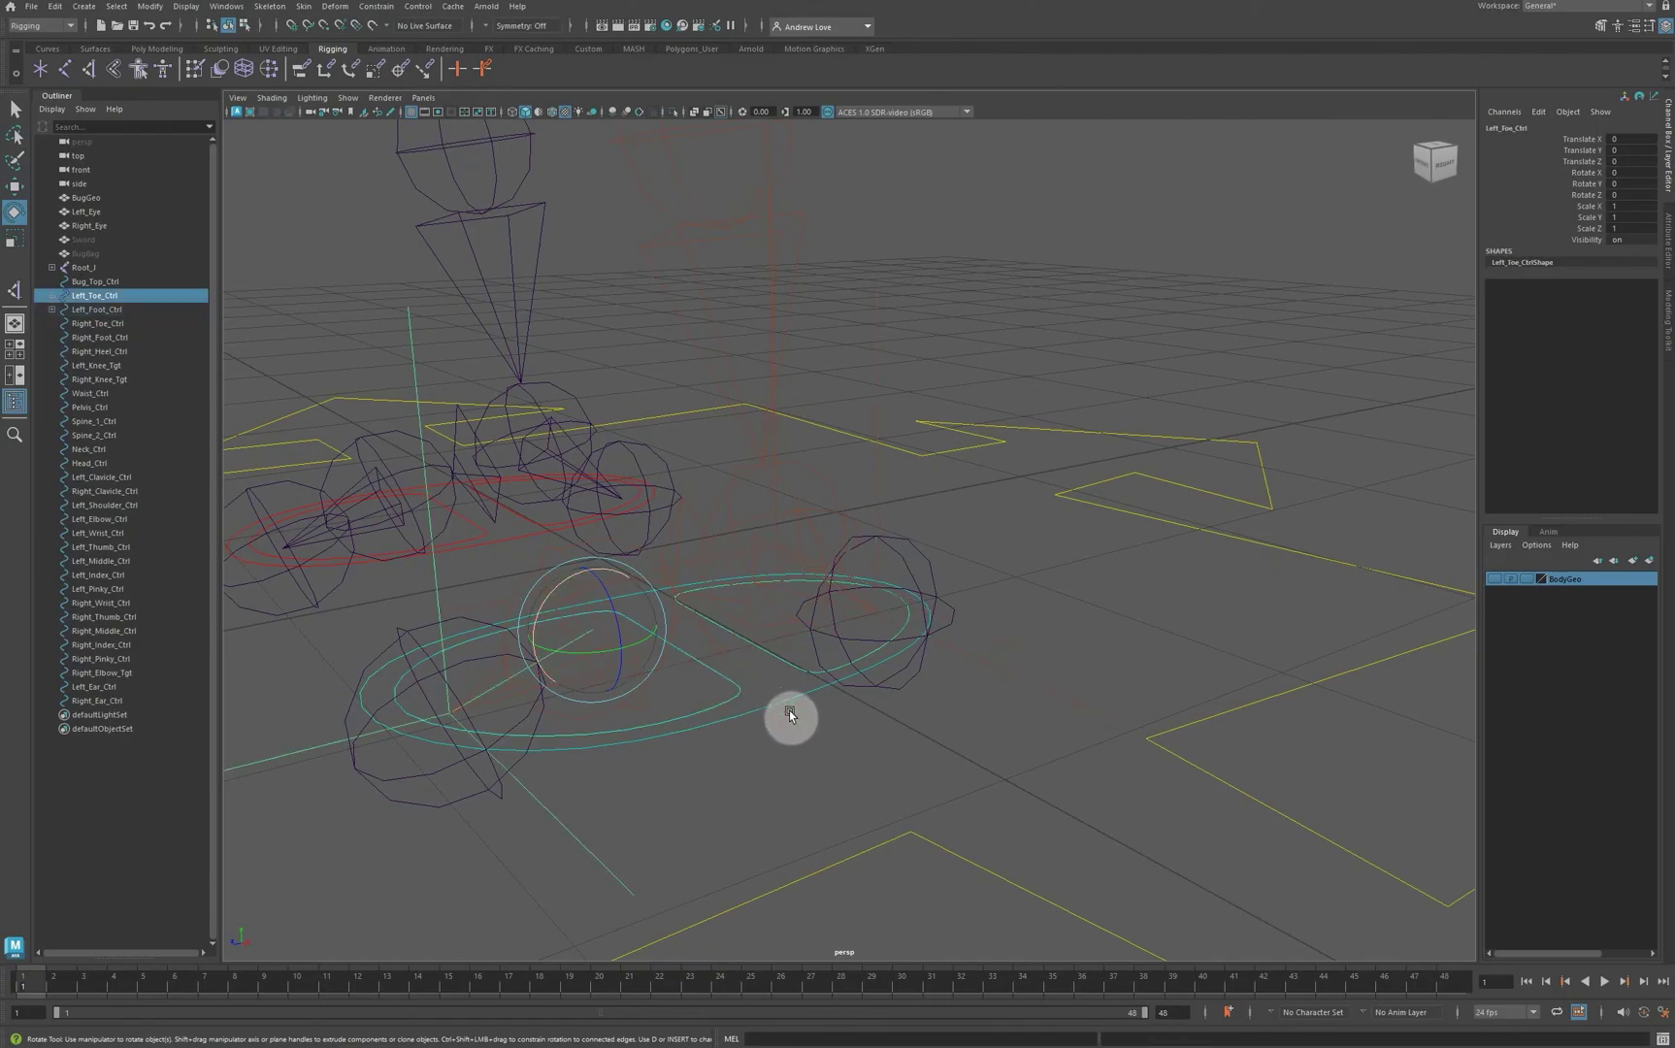
left_click(777, 703, "shift")
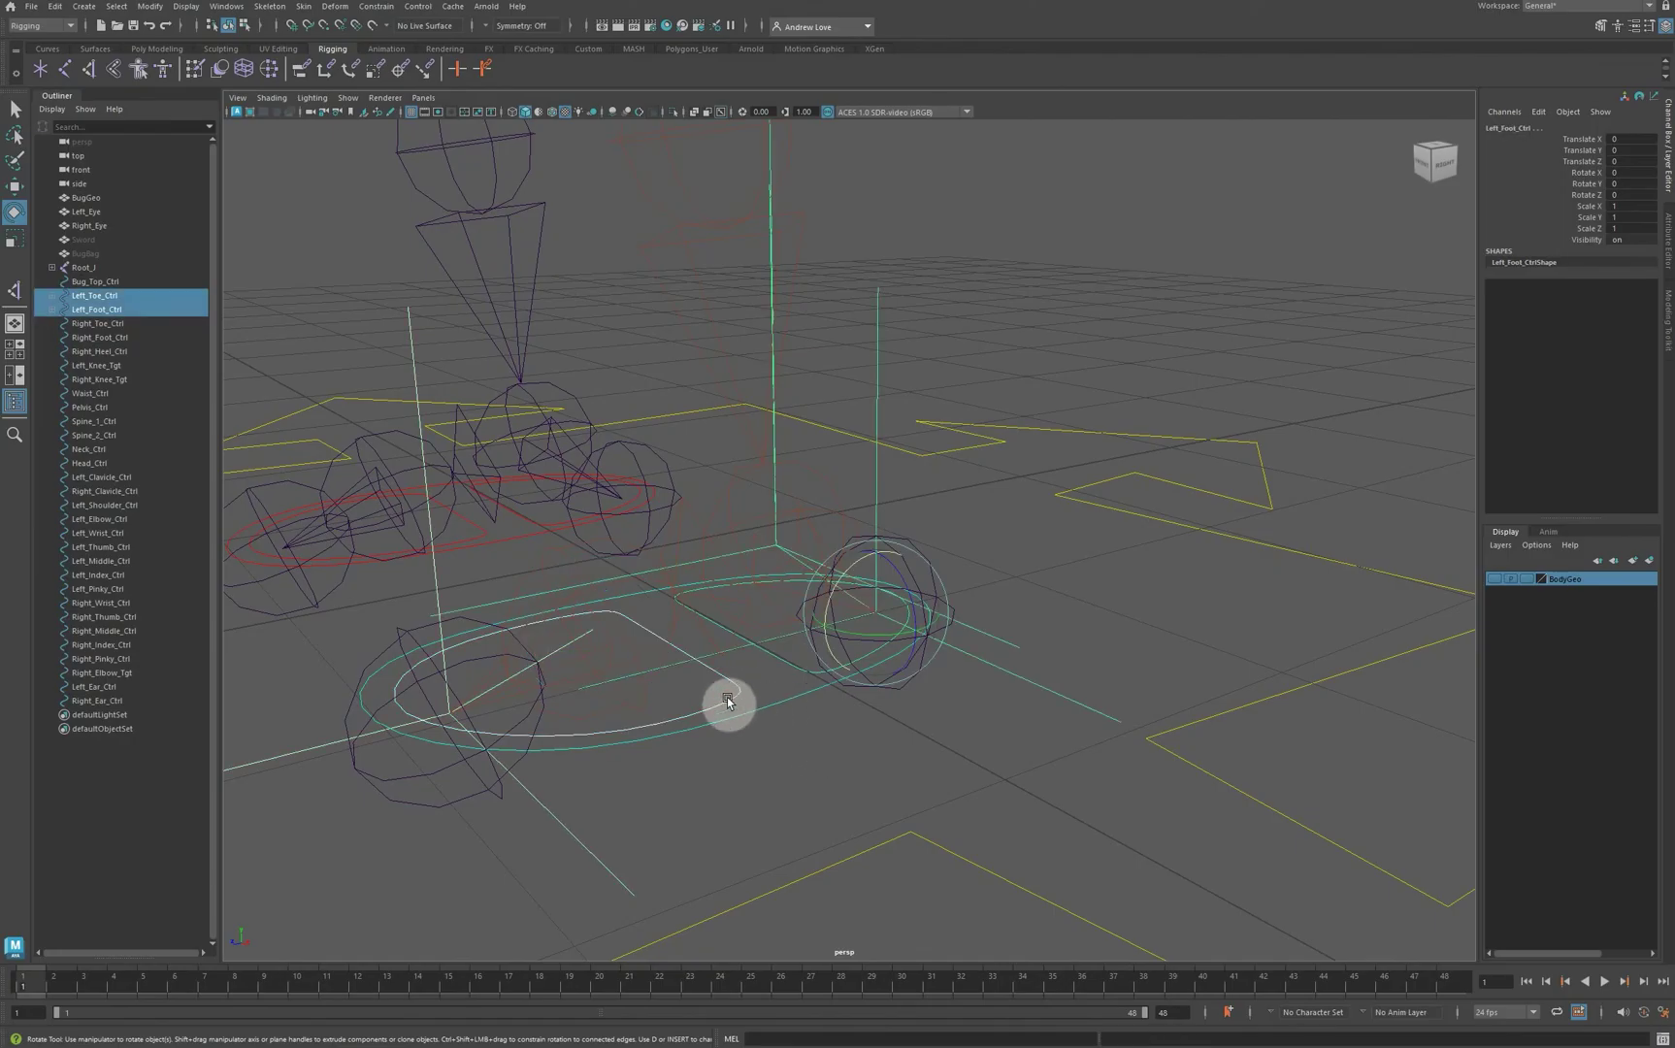
key("p")
left_click(806, 761)
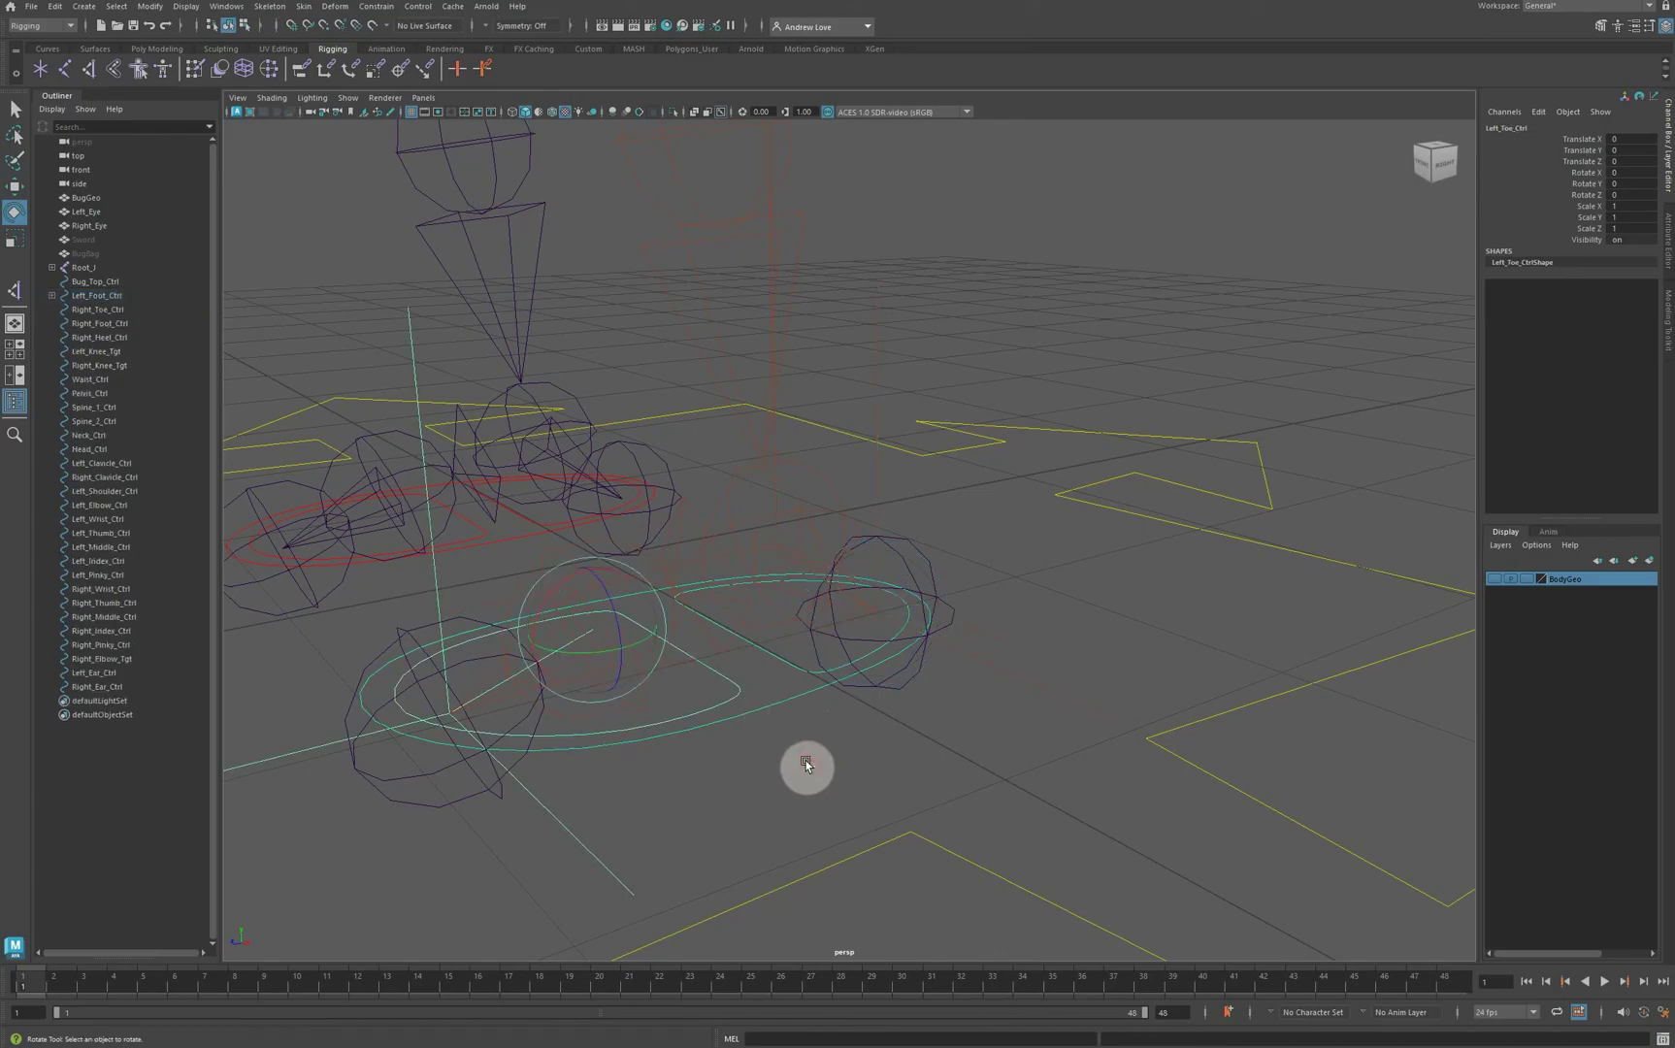
Step: Test Left_Foot_Ctrl by raising it about 0.14 in Y and rotating it about 6 degrees around Y, and undo both changes
left_click(755, 714)
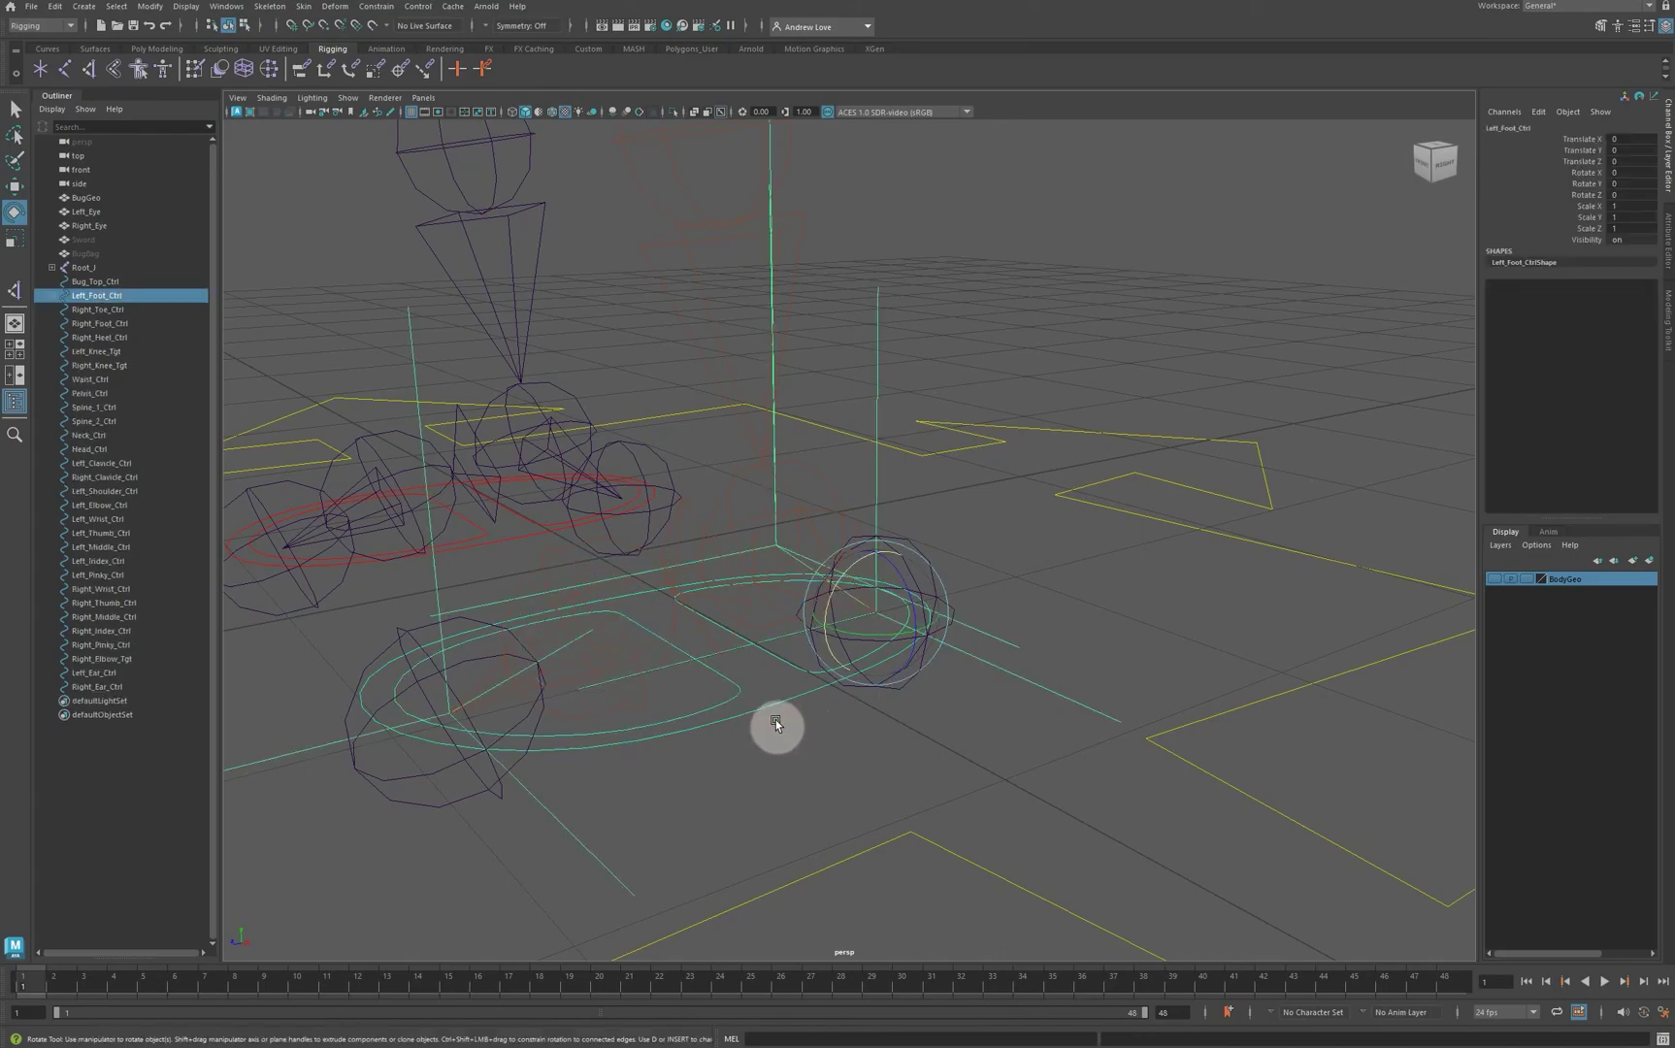
key("w")
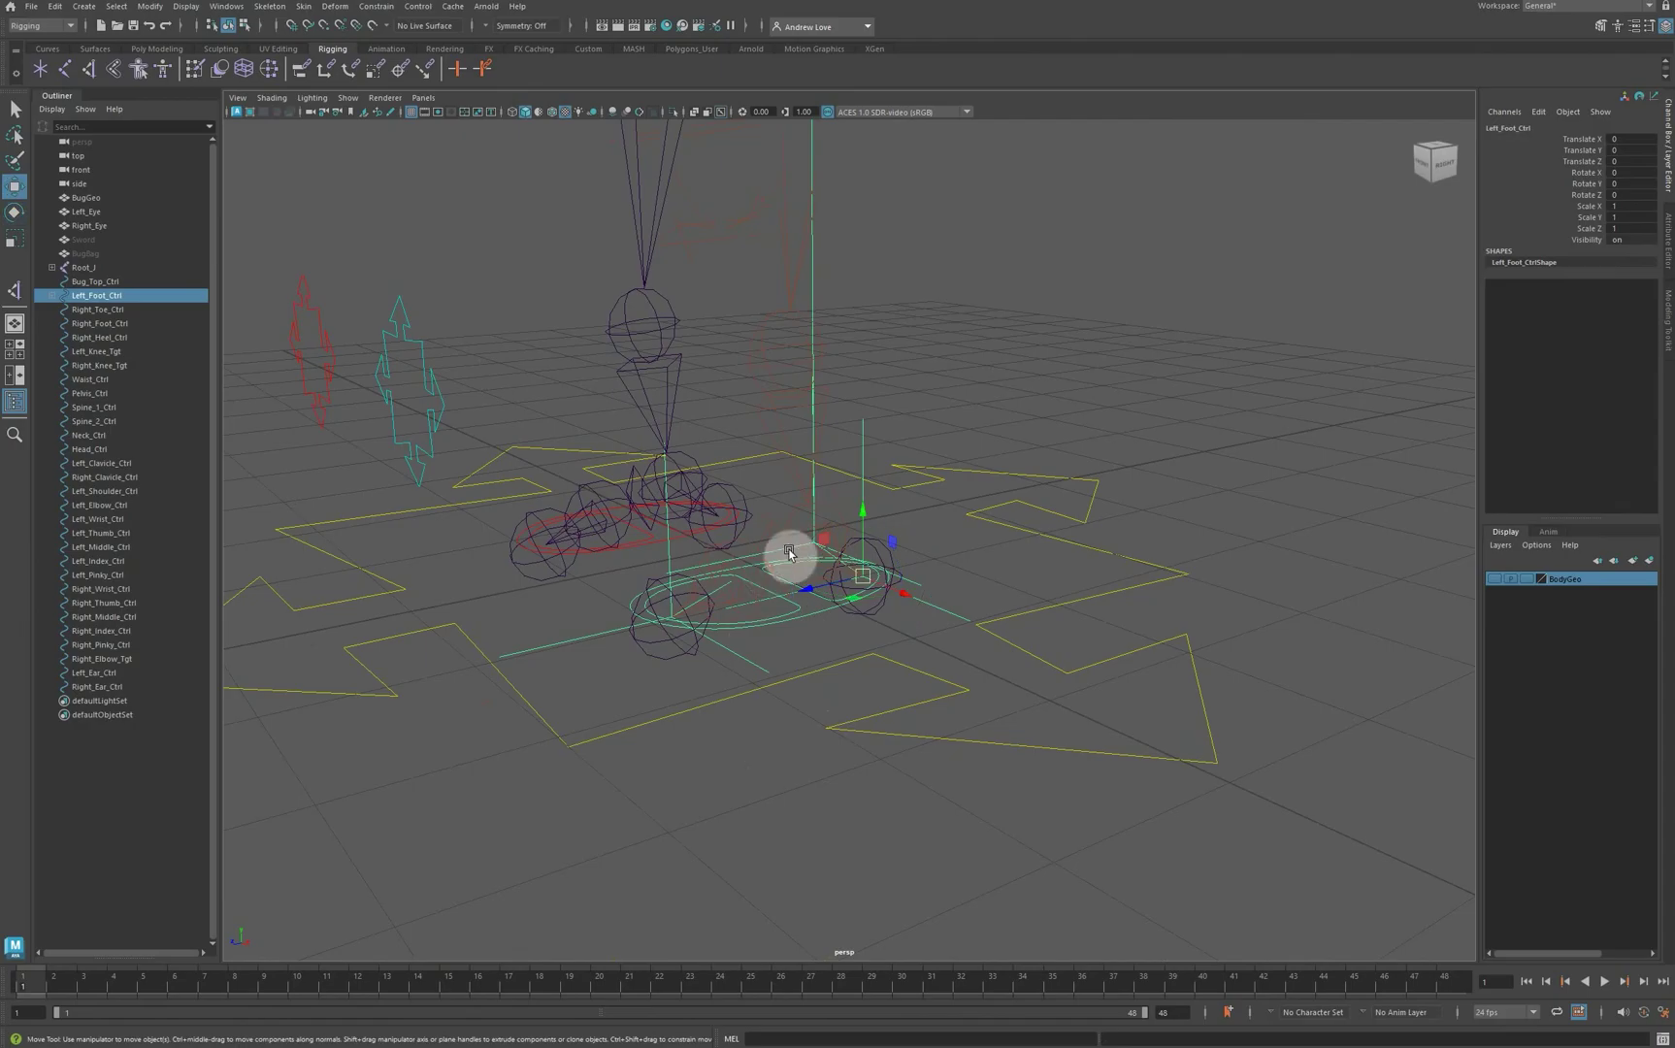
mouse_move(859, 523)
left_mouse_down()
mouse_move(855, 478)
mouse_move(844, 504)
left_mouse_up()
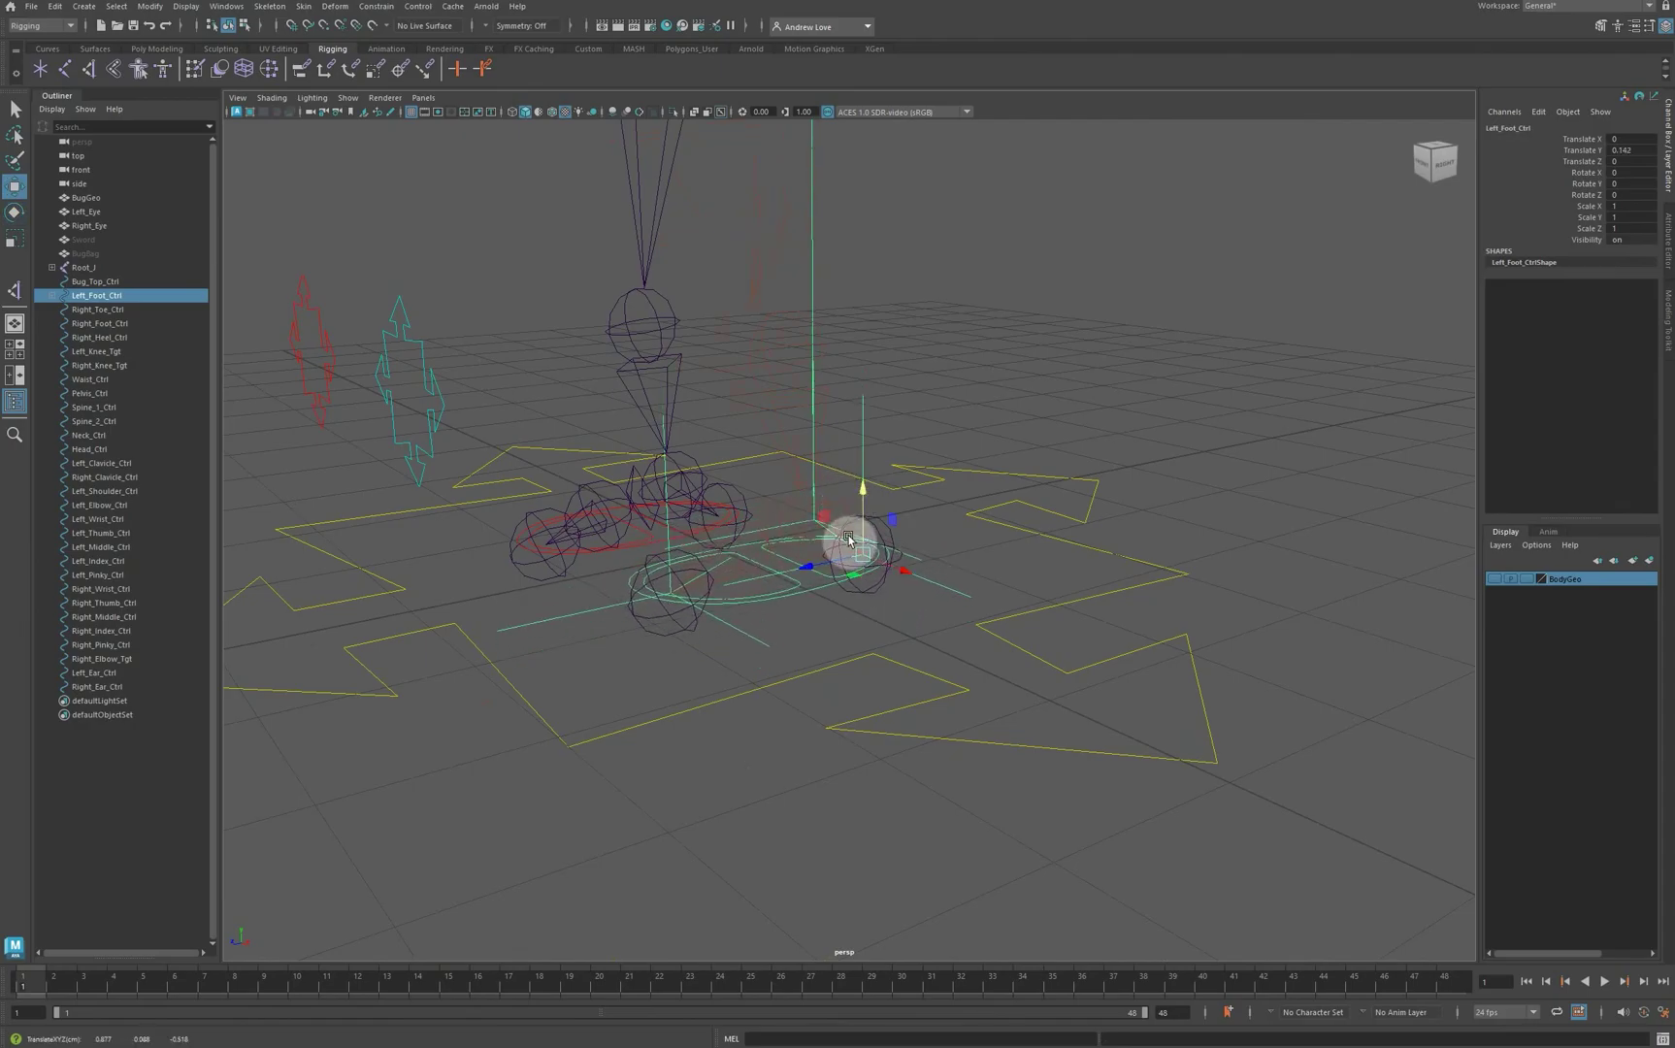
key("e")
left_click_drag(815, 573, 829, 566)
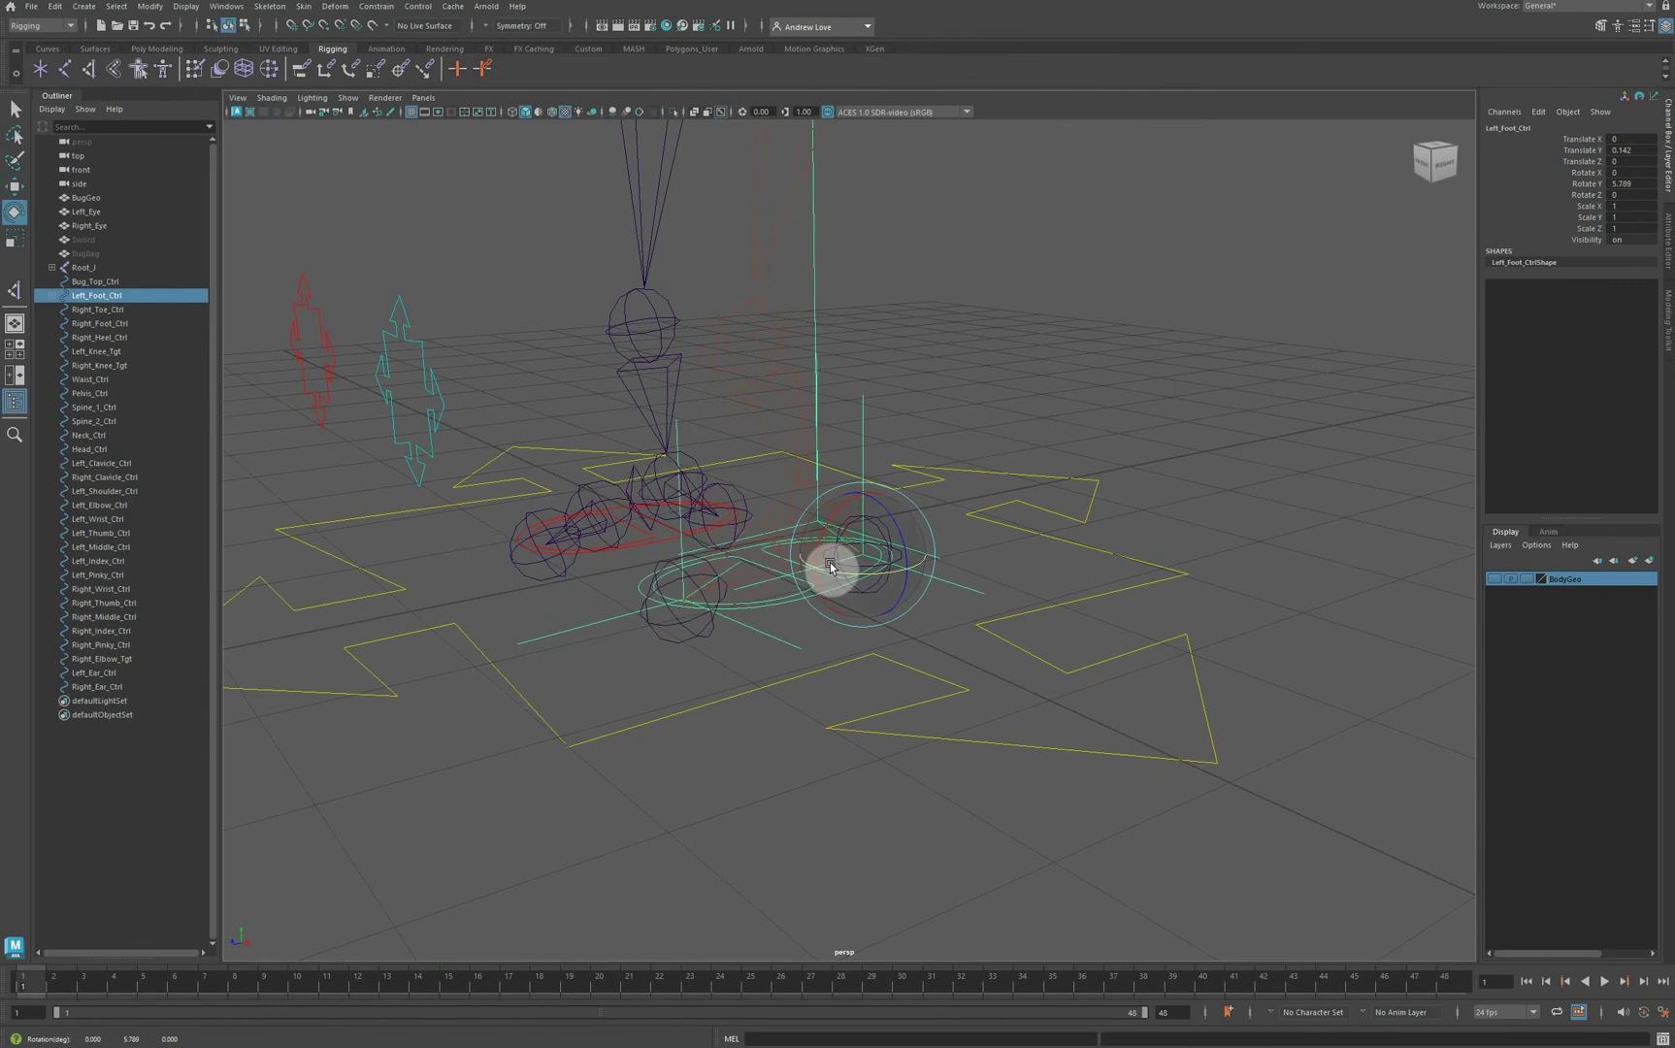
key("ctrl+z")
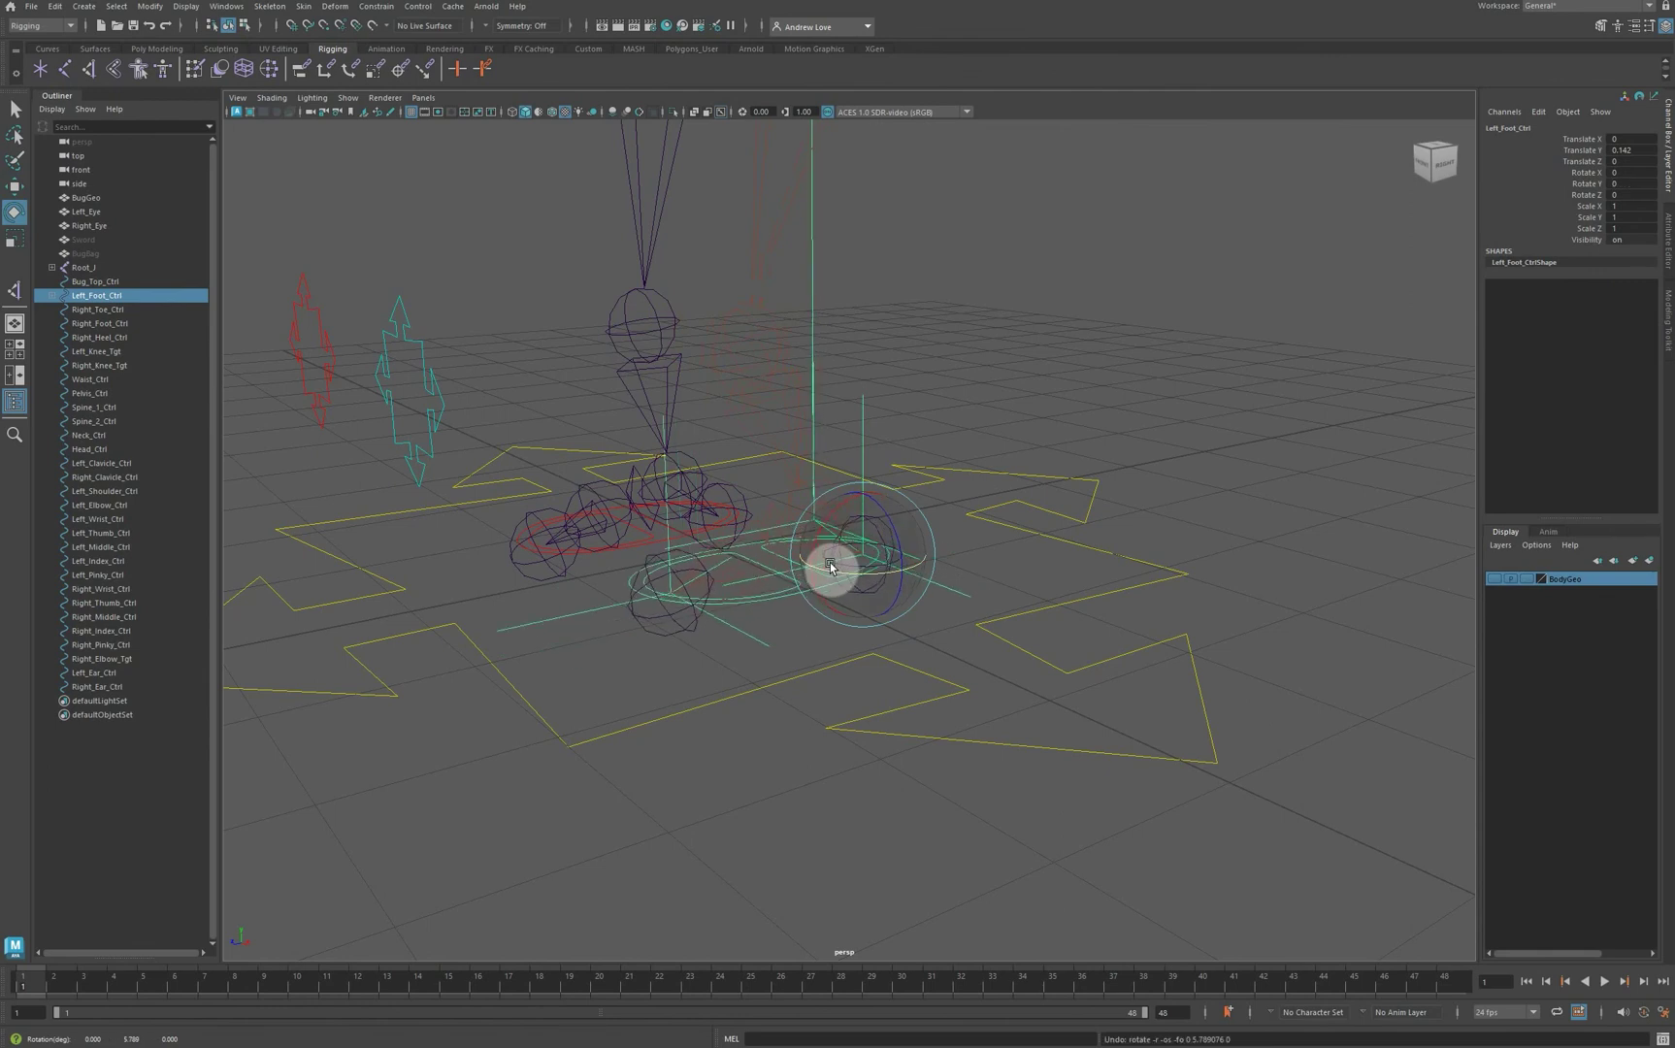
key("ctrl+z")
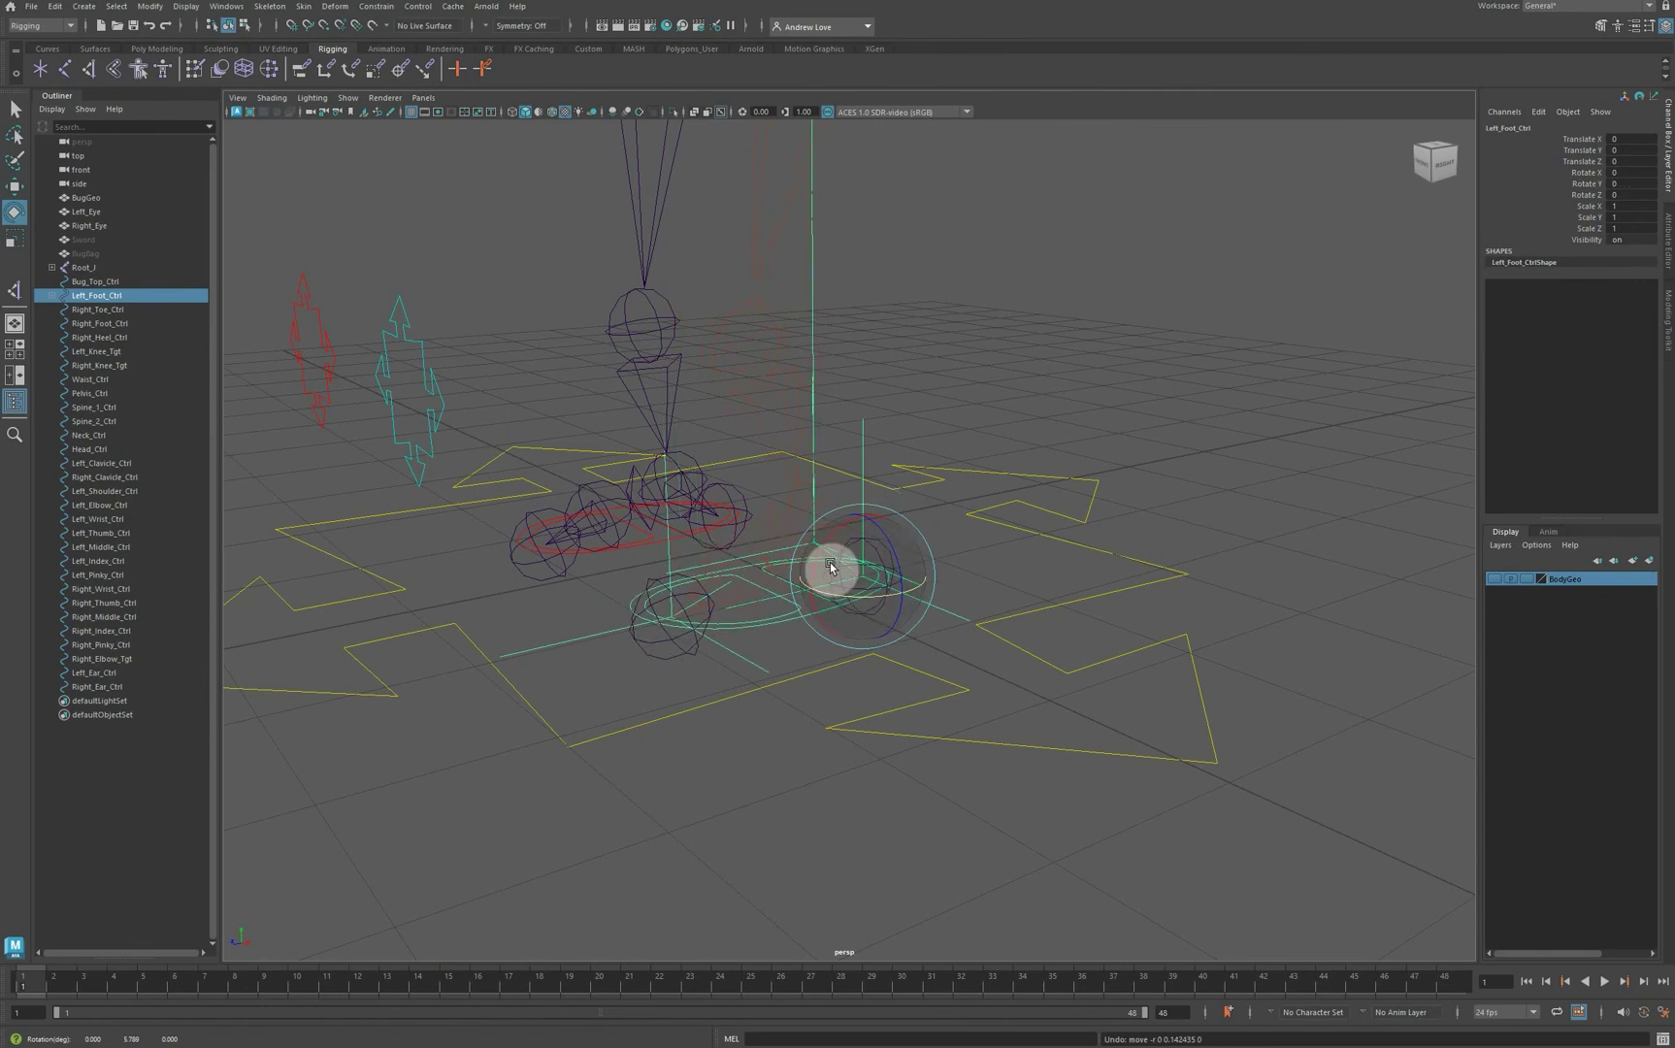
Step: Examine the left ankle's ikHandle1, its pole vector and Left_Knee_Tgt in front of the left leg
left_click(845, 370)
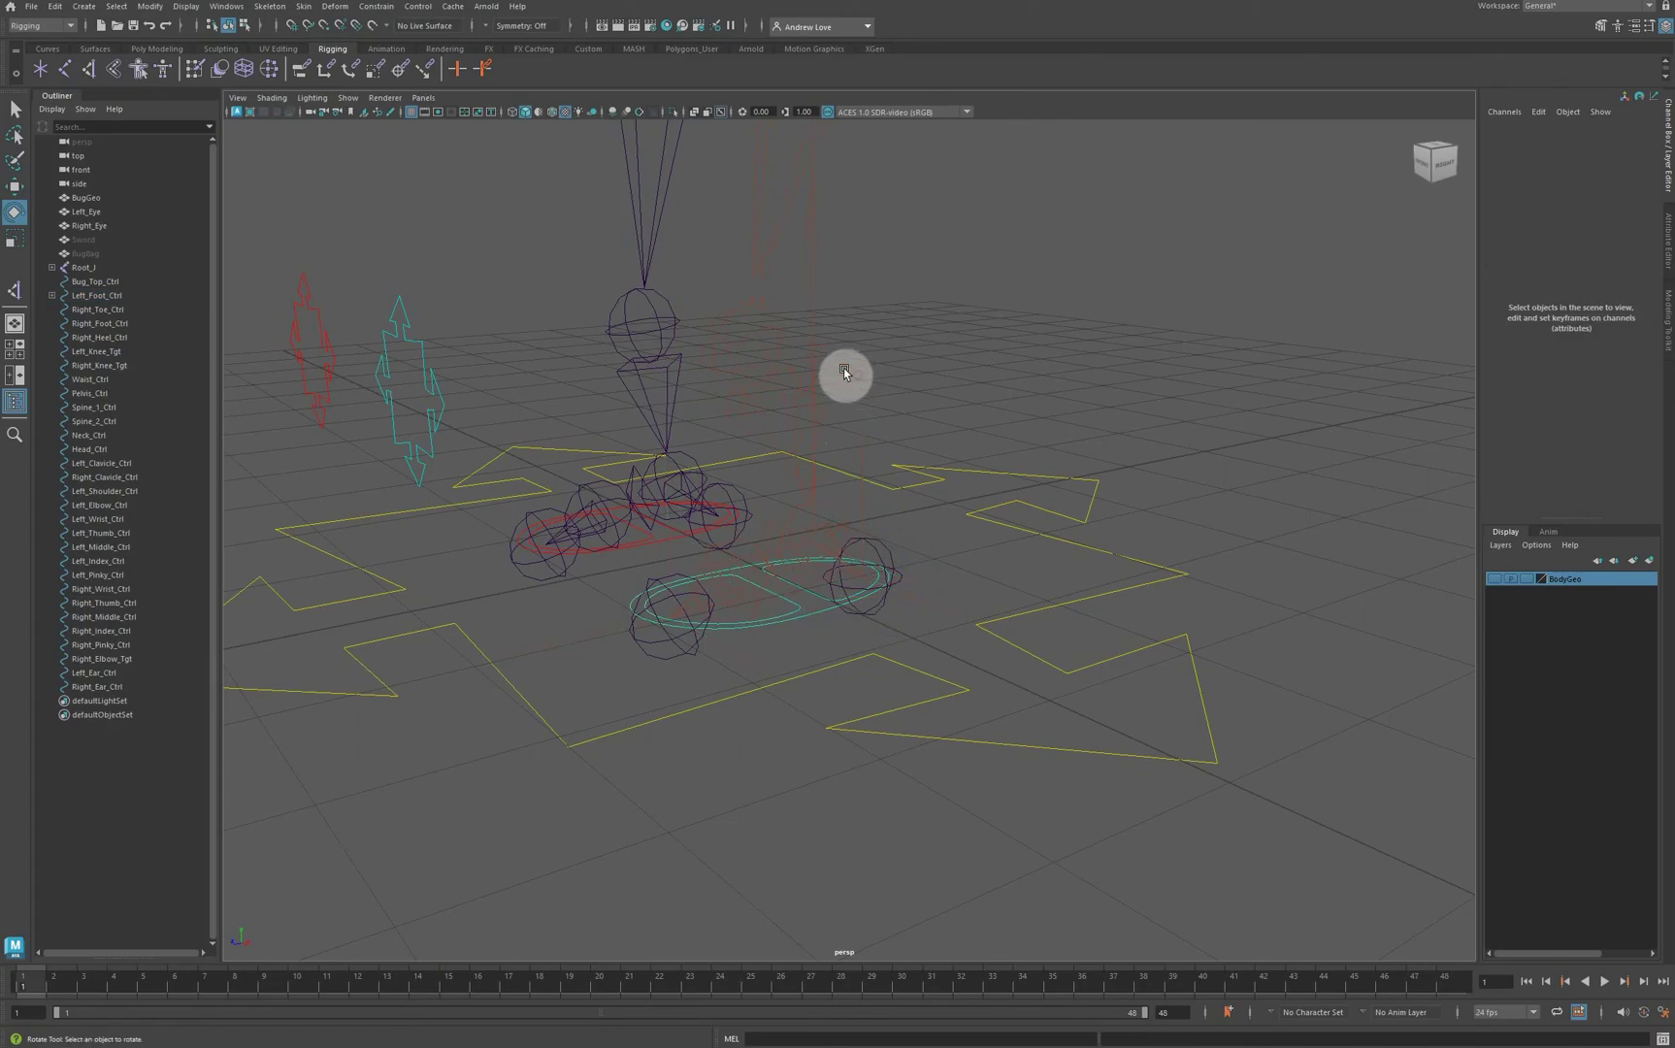
left_click(440, 386)
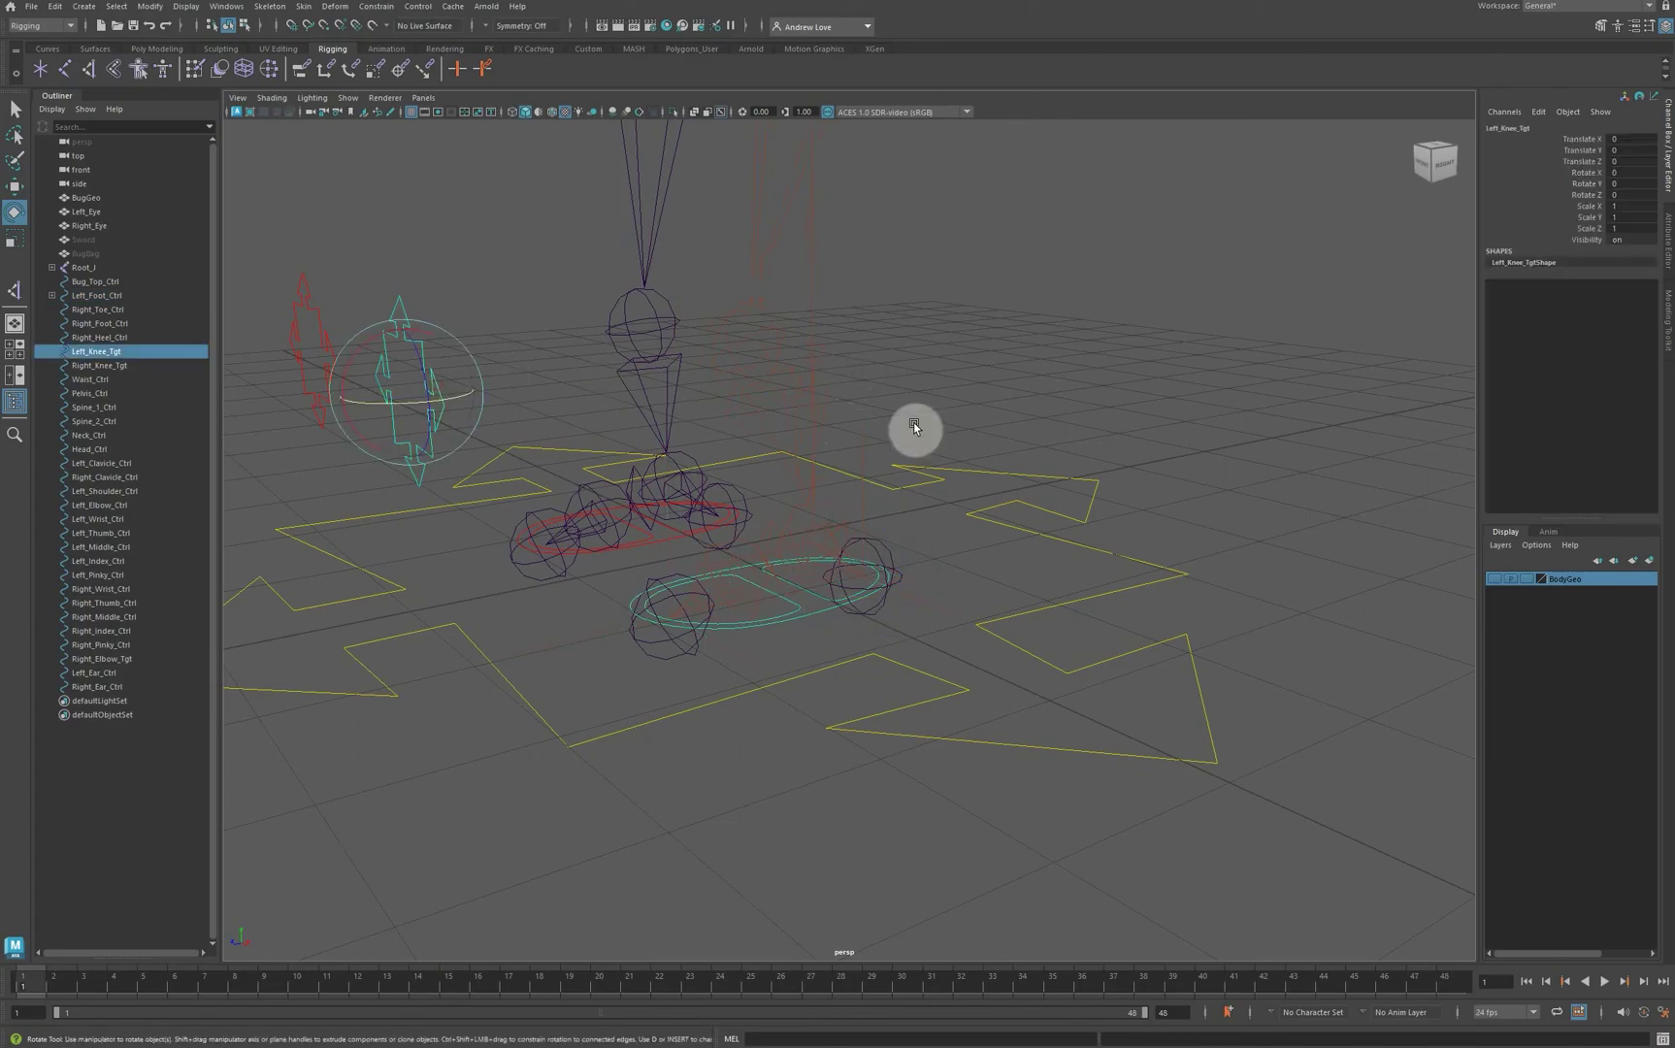
left_click(911, 578)
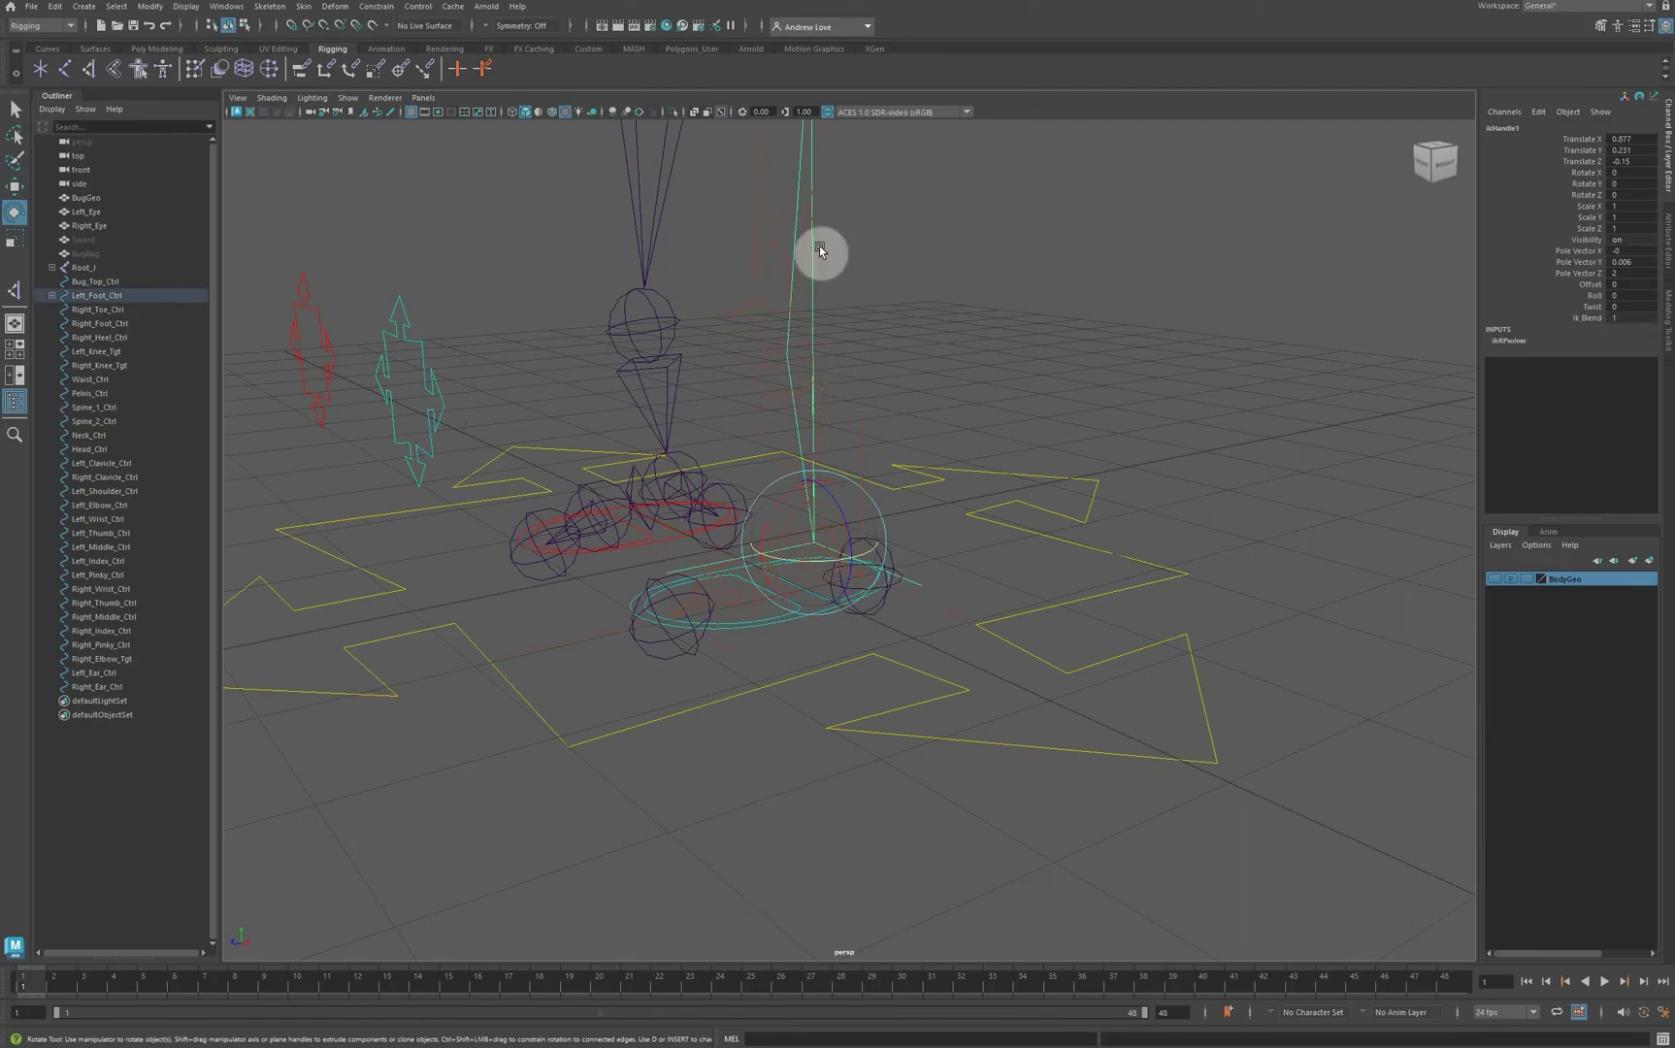
left_click_drag(911, 305, 838, 412, "alt")
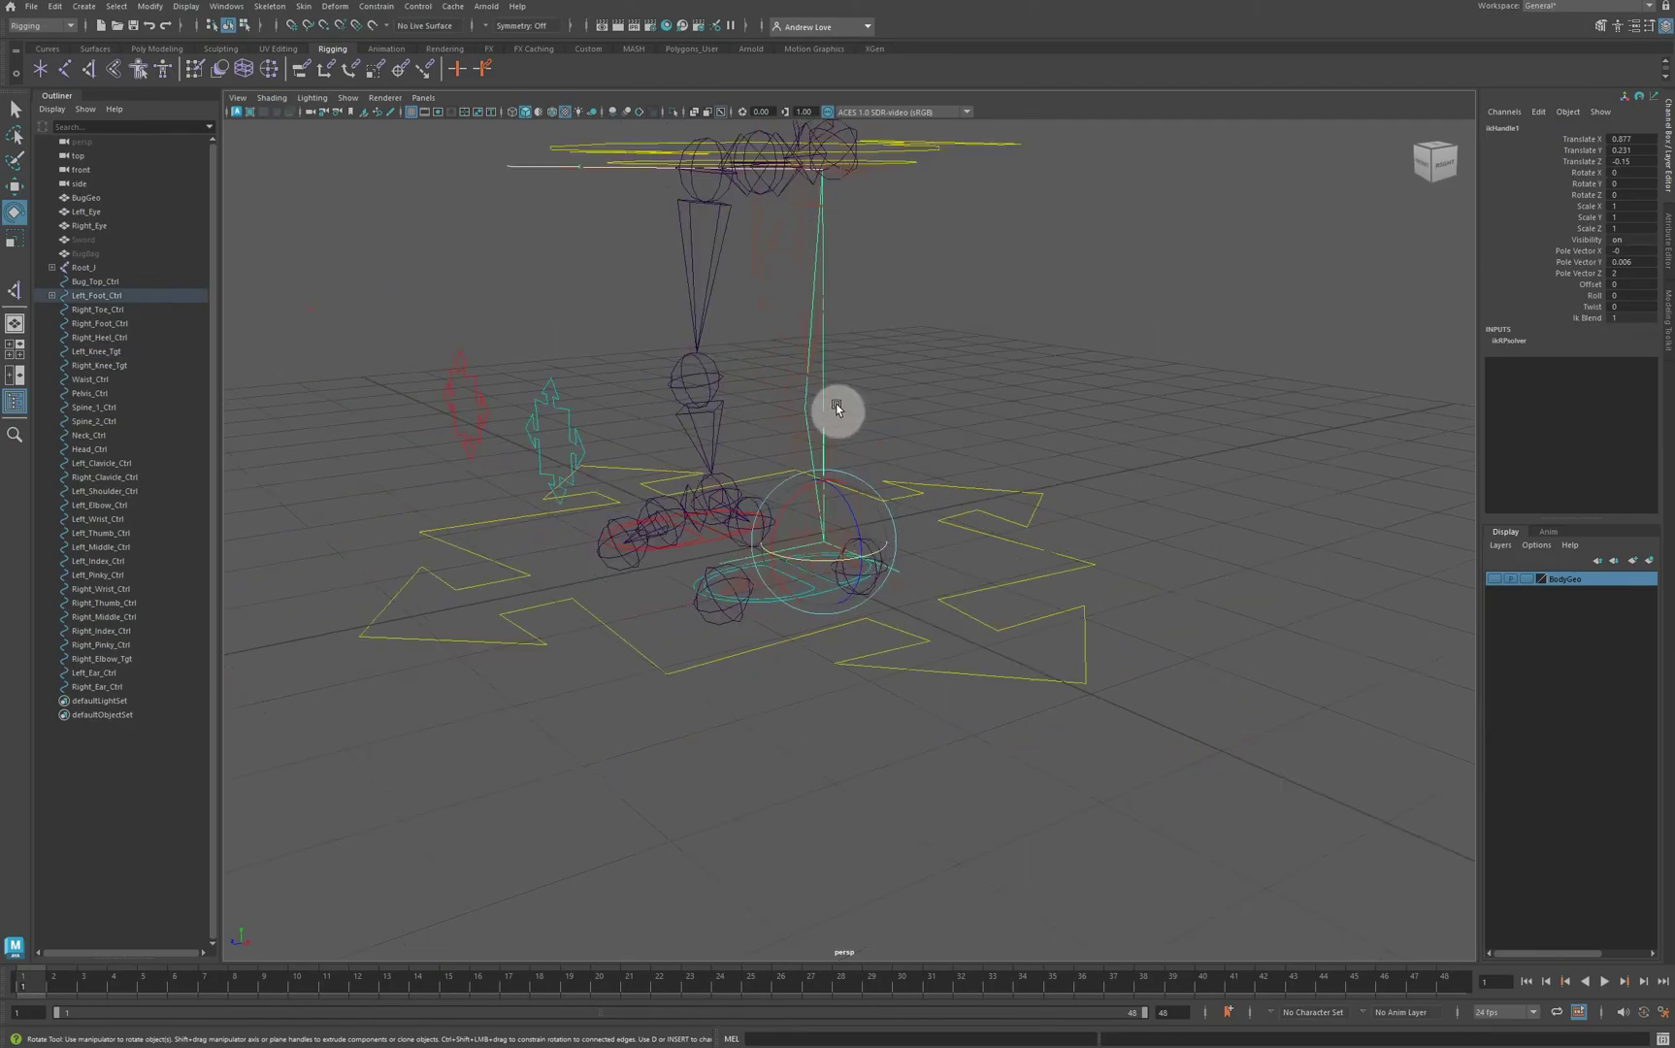
mouse_move(965, 396)
left_mouse_down("alt")
mouse_move(1044, 400)
mouse_move(979, 397)
left_mouse_up("alt")
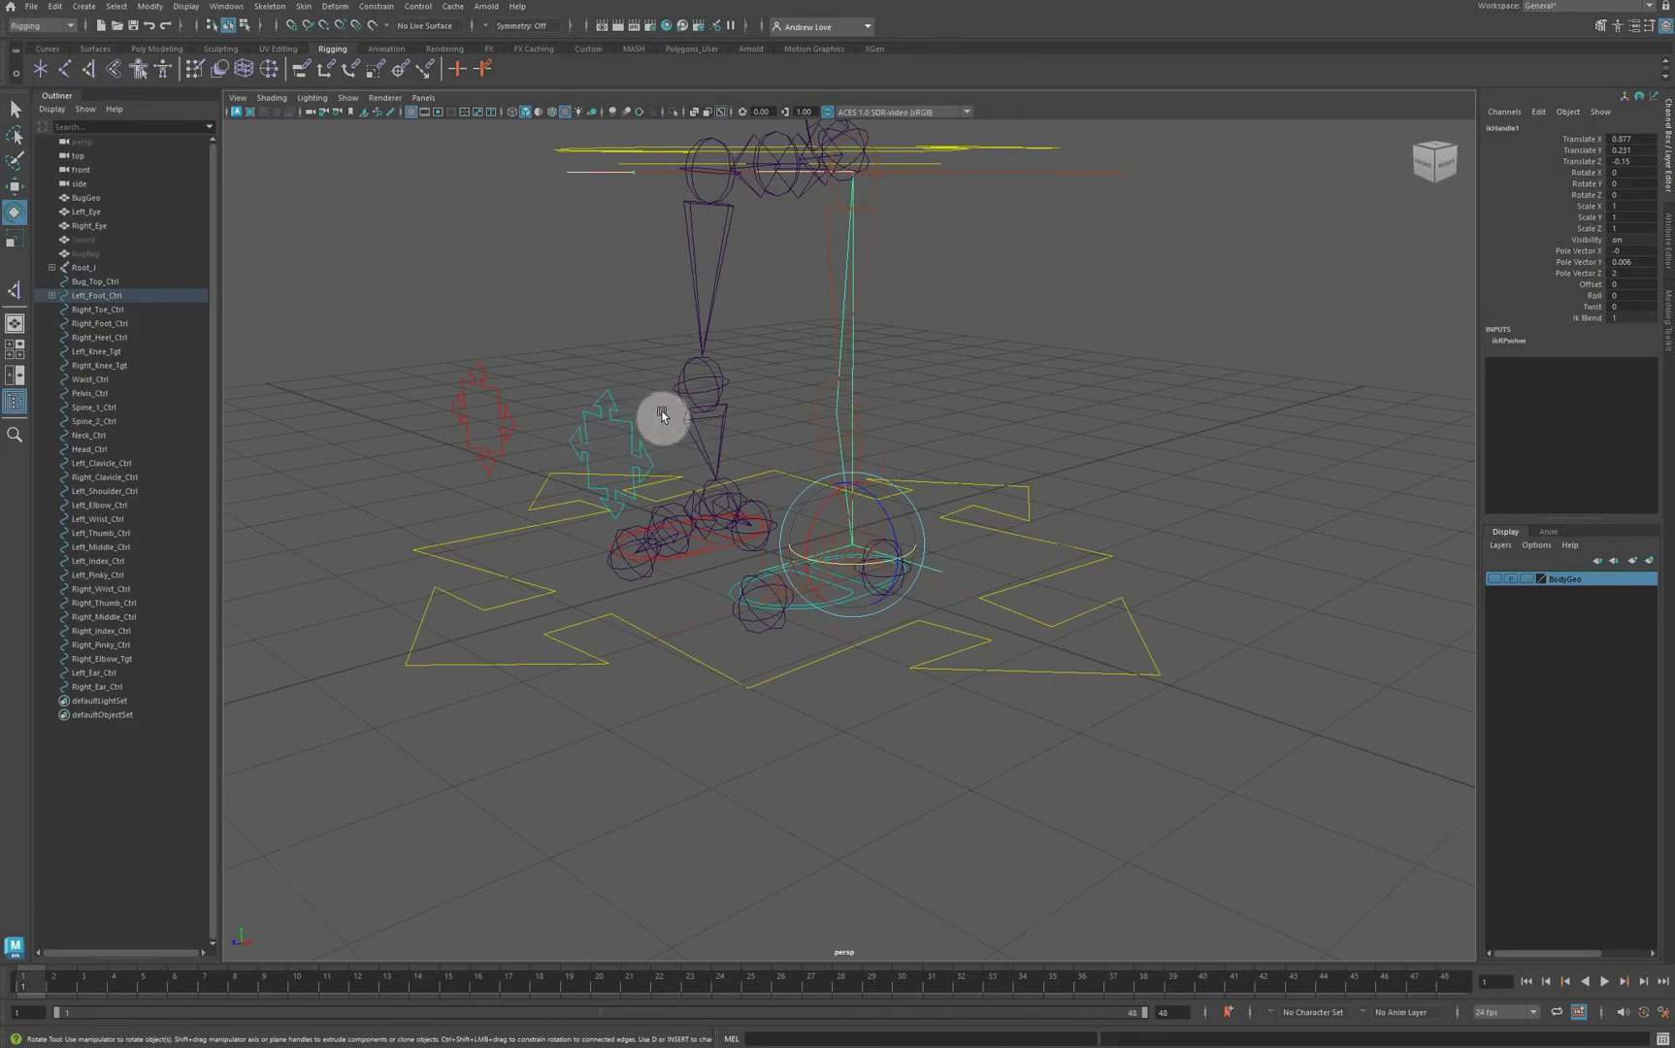
left_click(1001, 414)
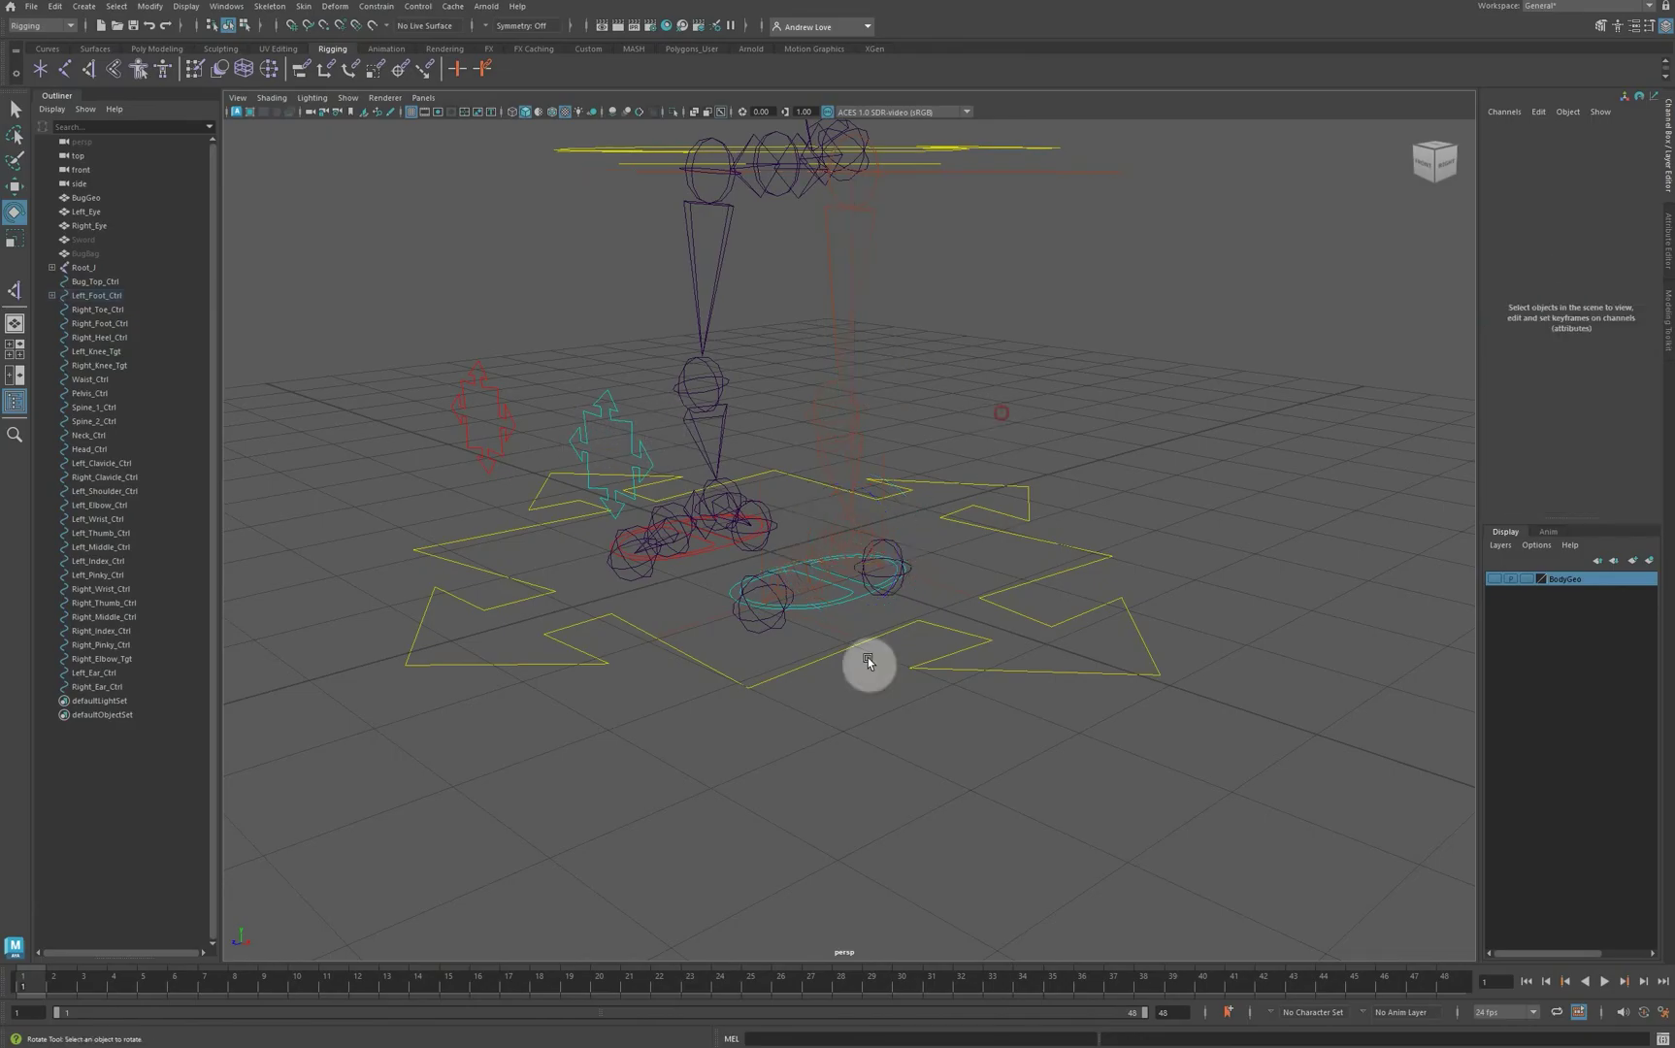
left_click(859, 596)
left_click(766, 407)
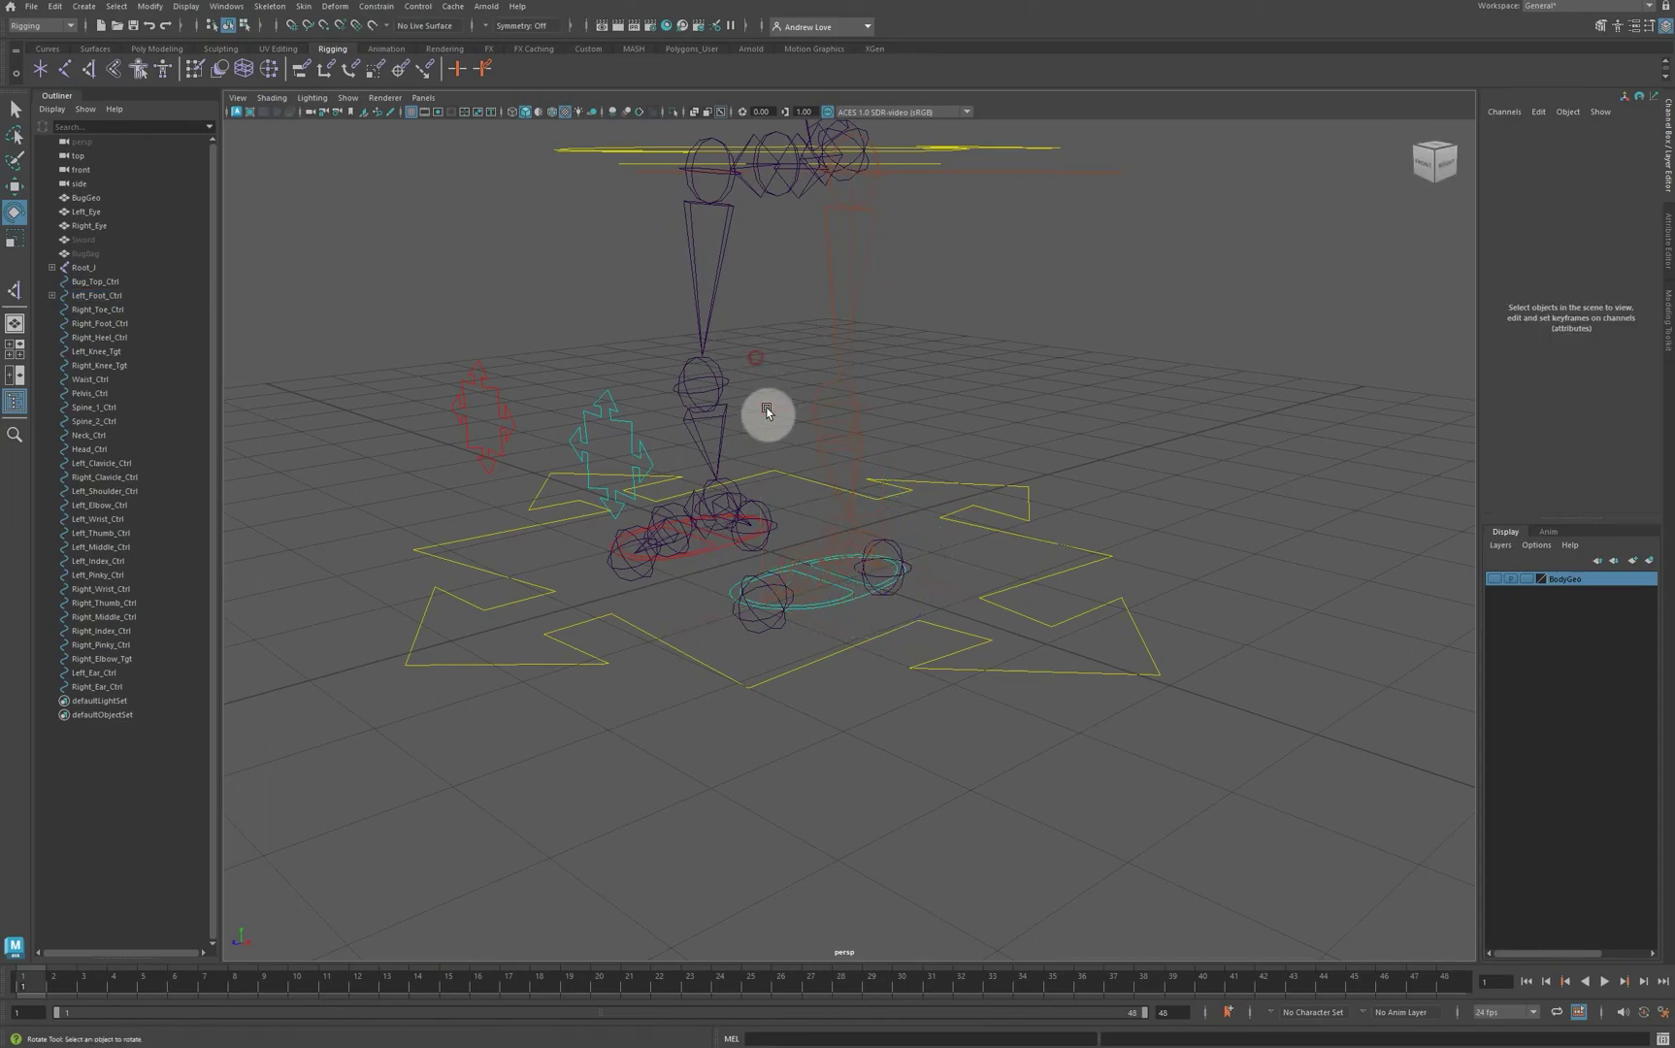
scroll(761, 393, "up", 5)
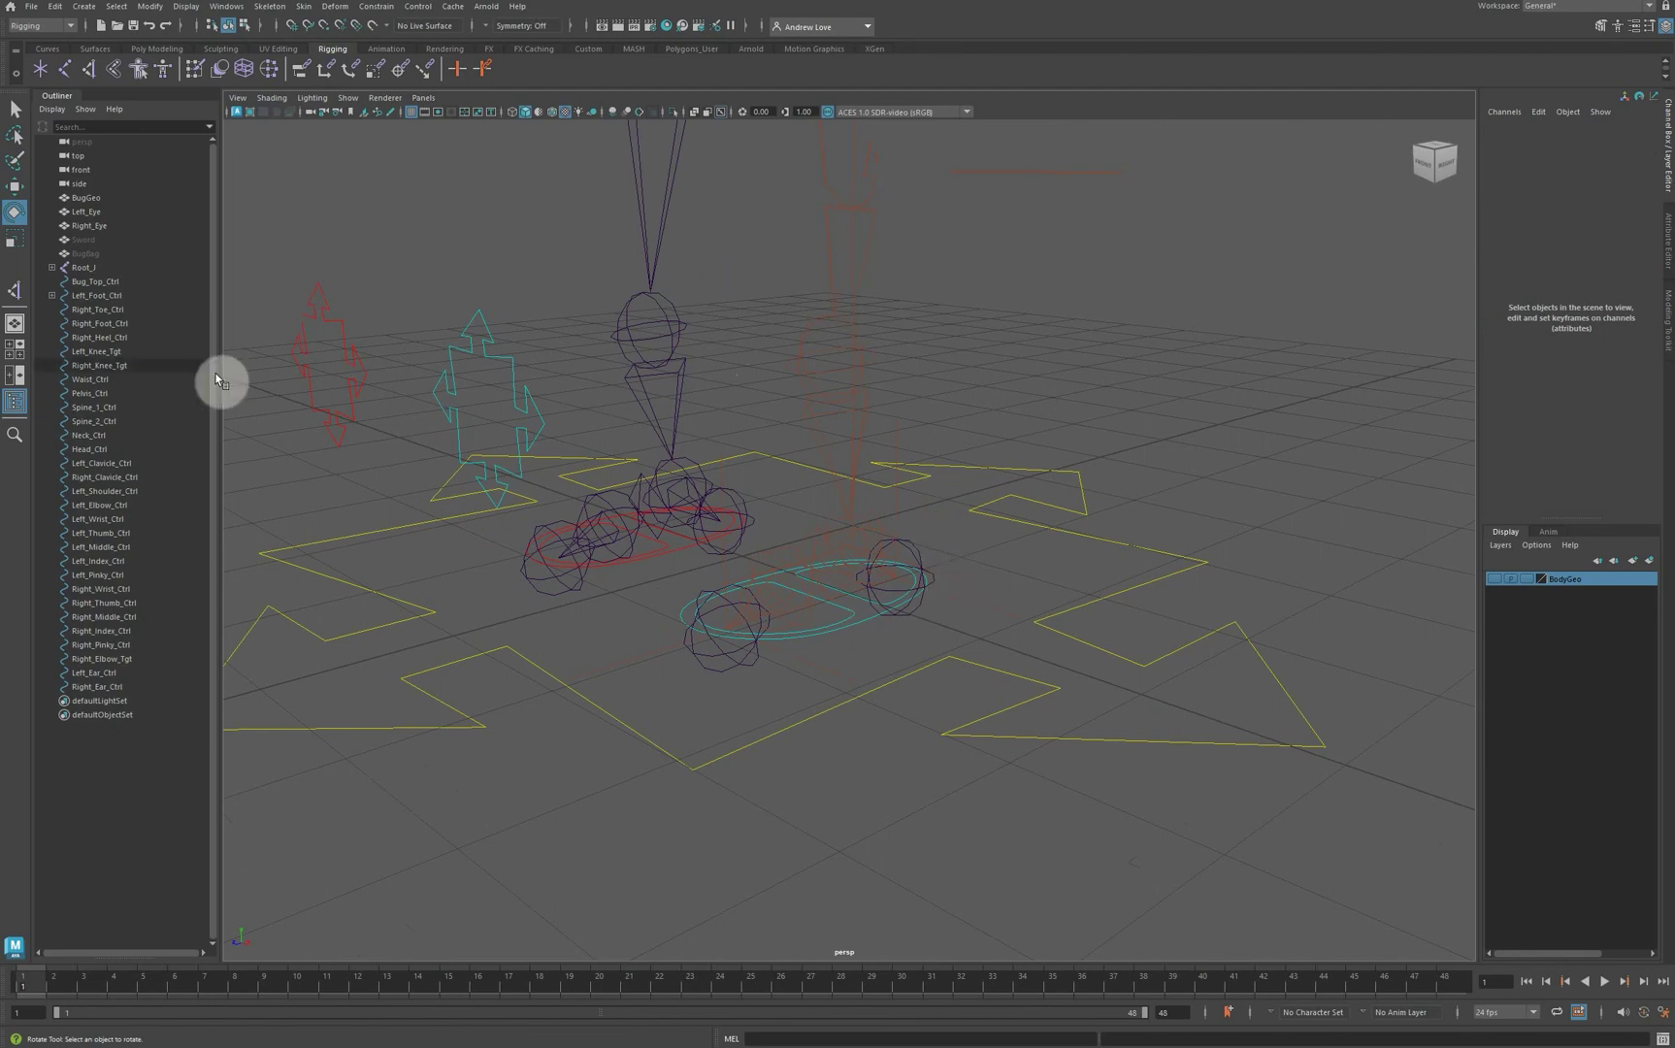
Step: Apply a pole vector constraint with weight 1 from Left_Knee_Tgt to ikHandle1 at the left ankle
left_click(450, 372)
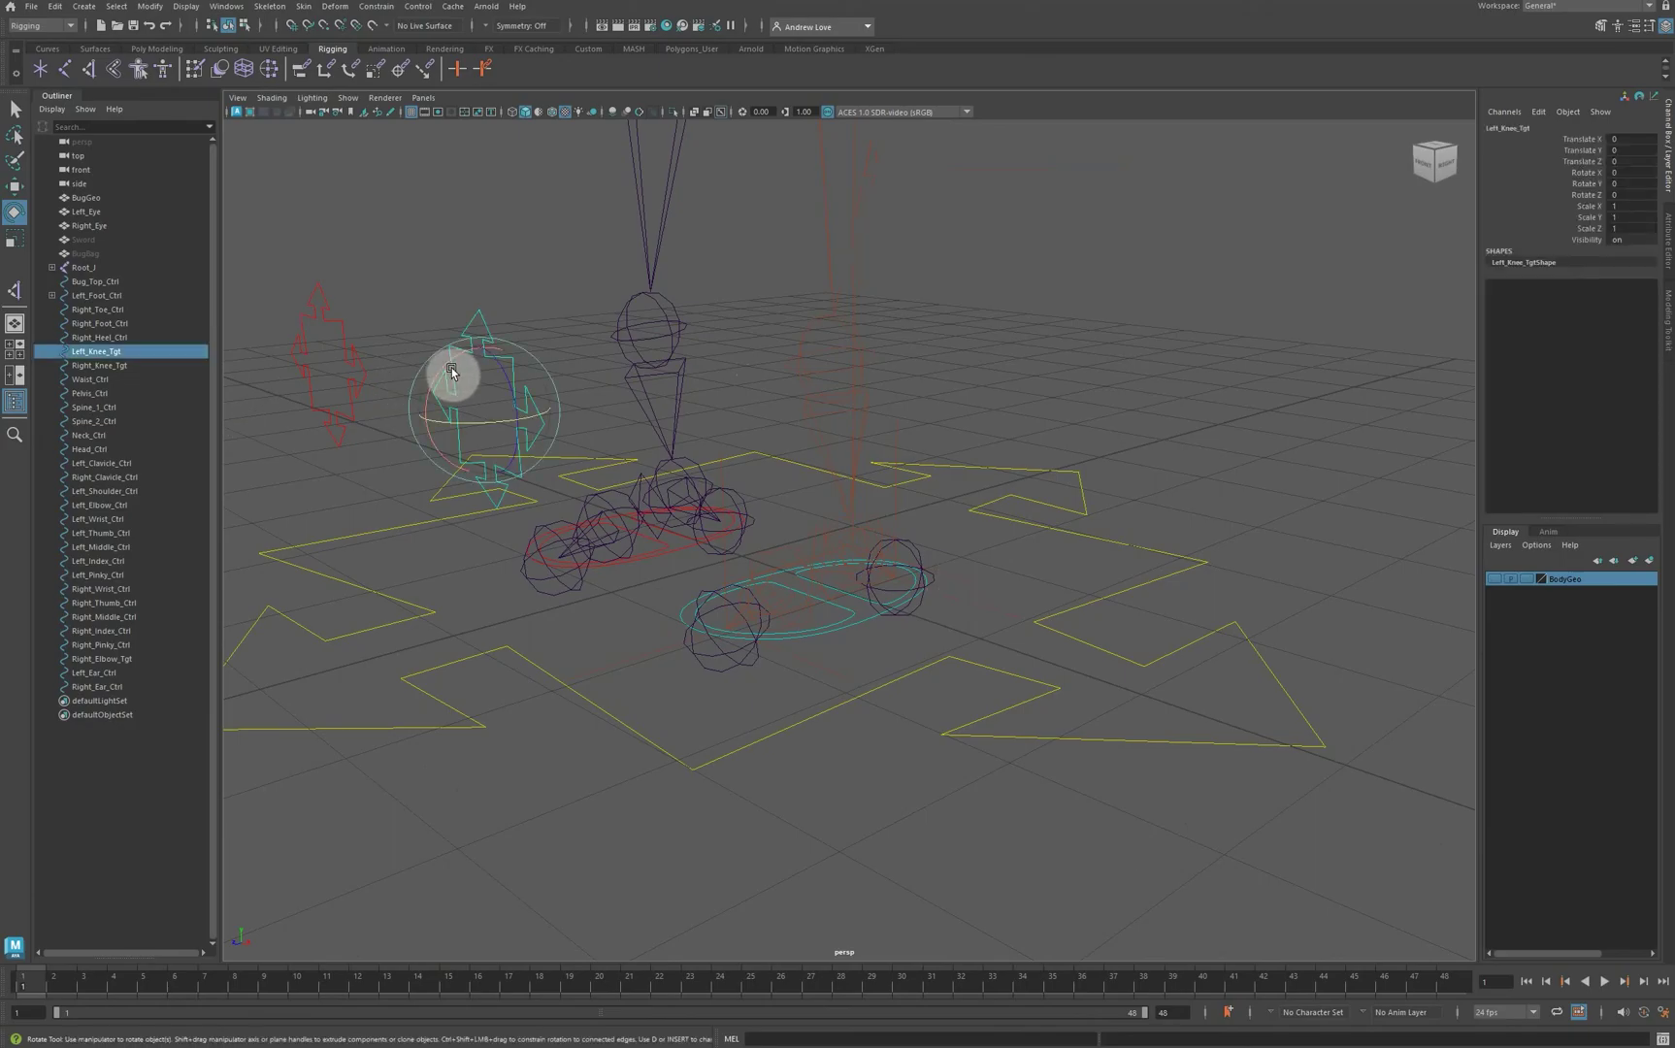
key("q")
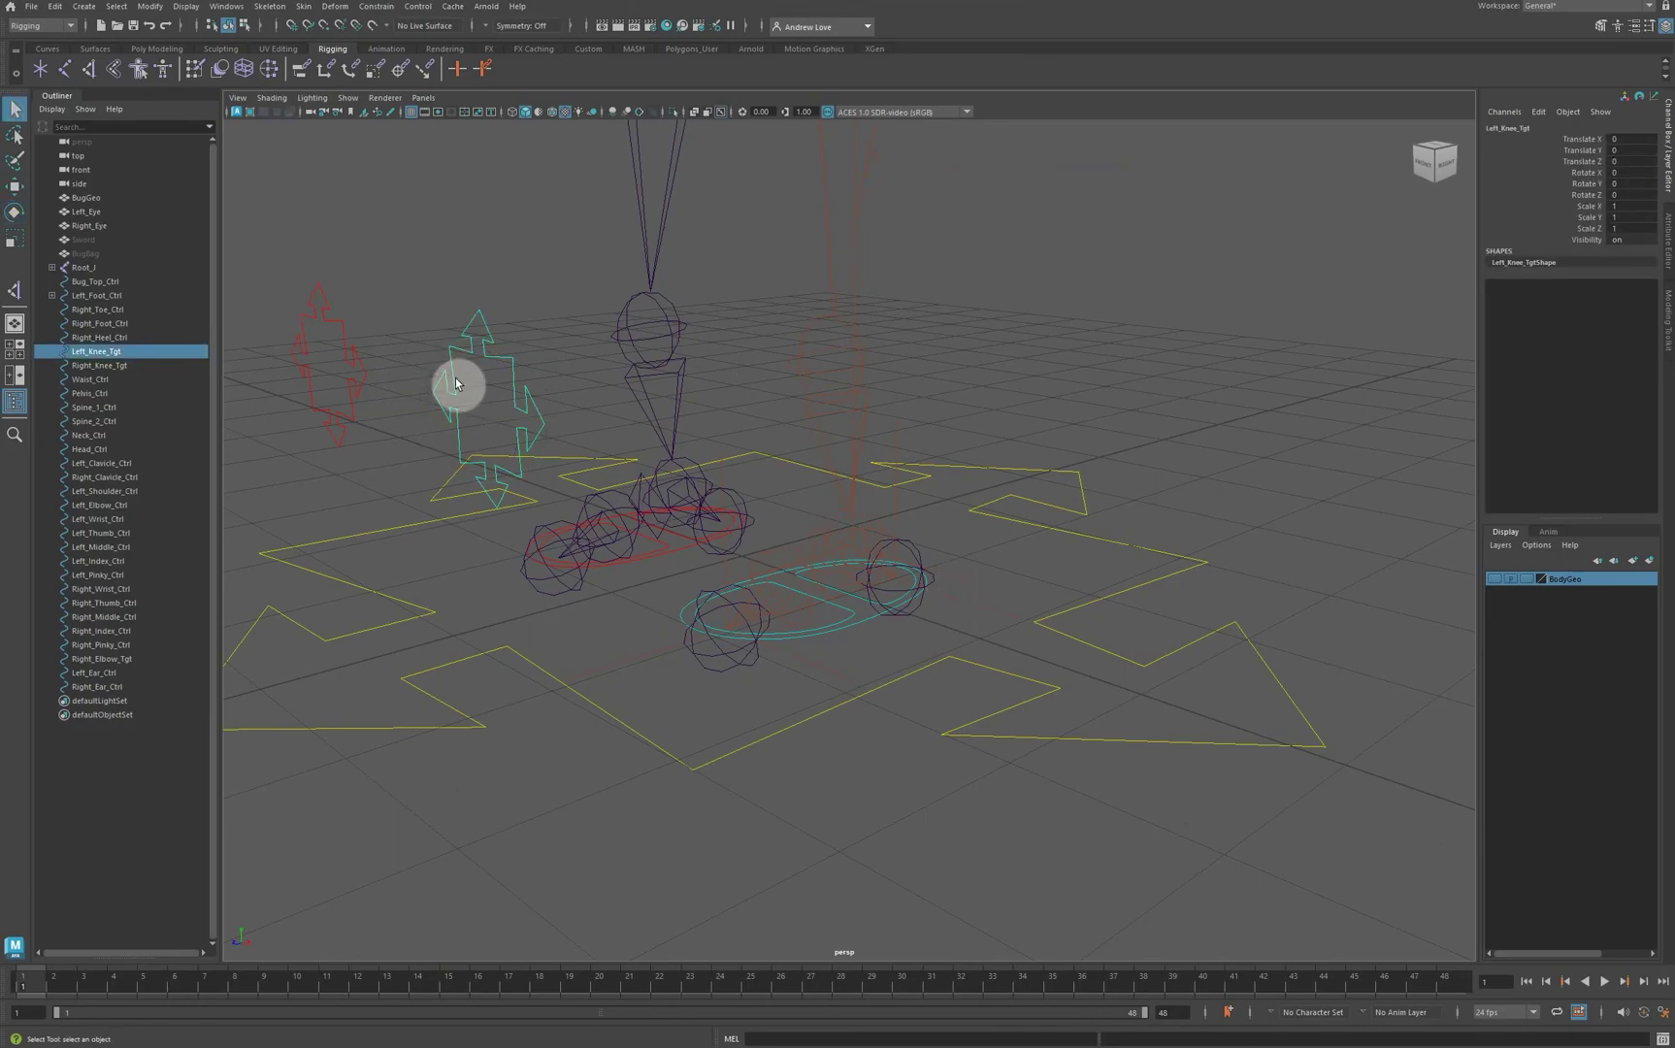
left_click(963, 583)
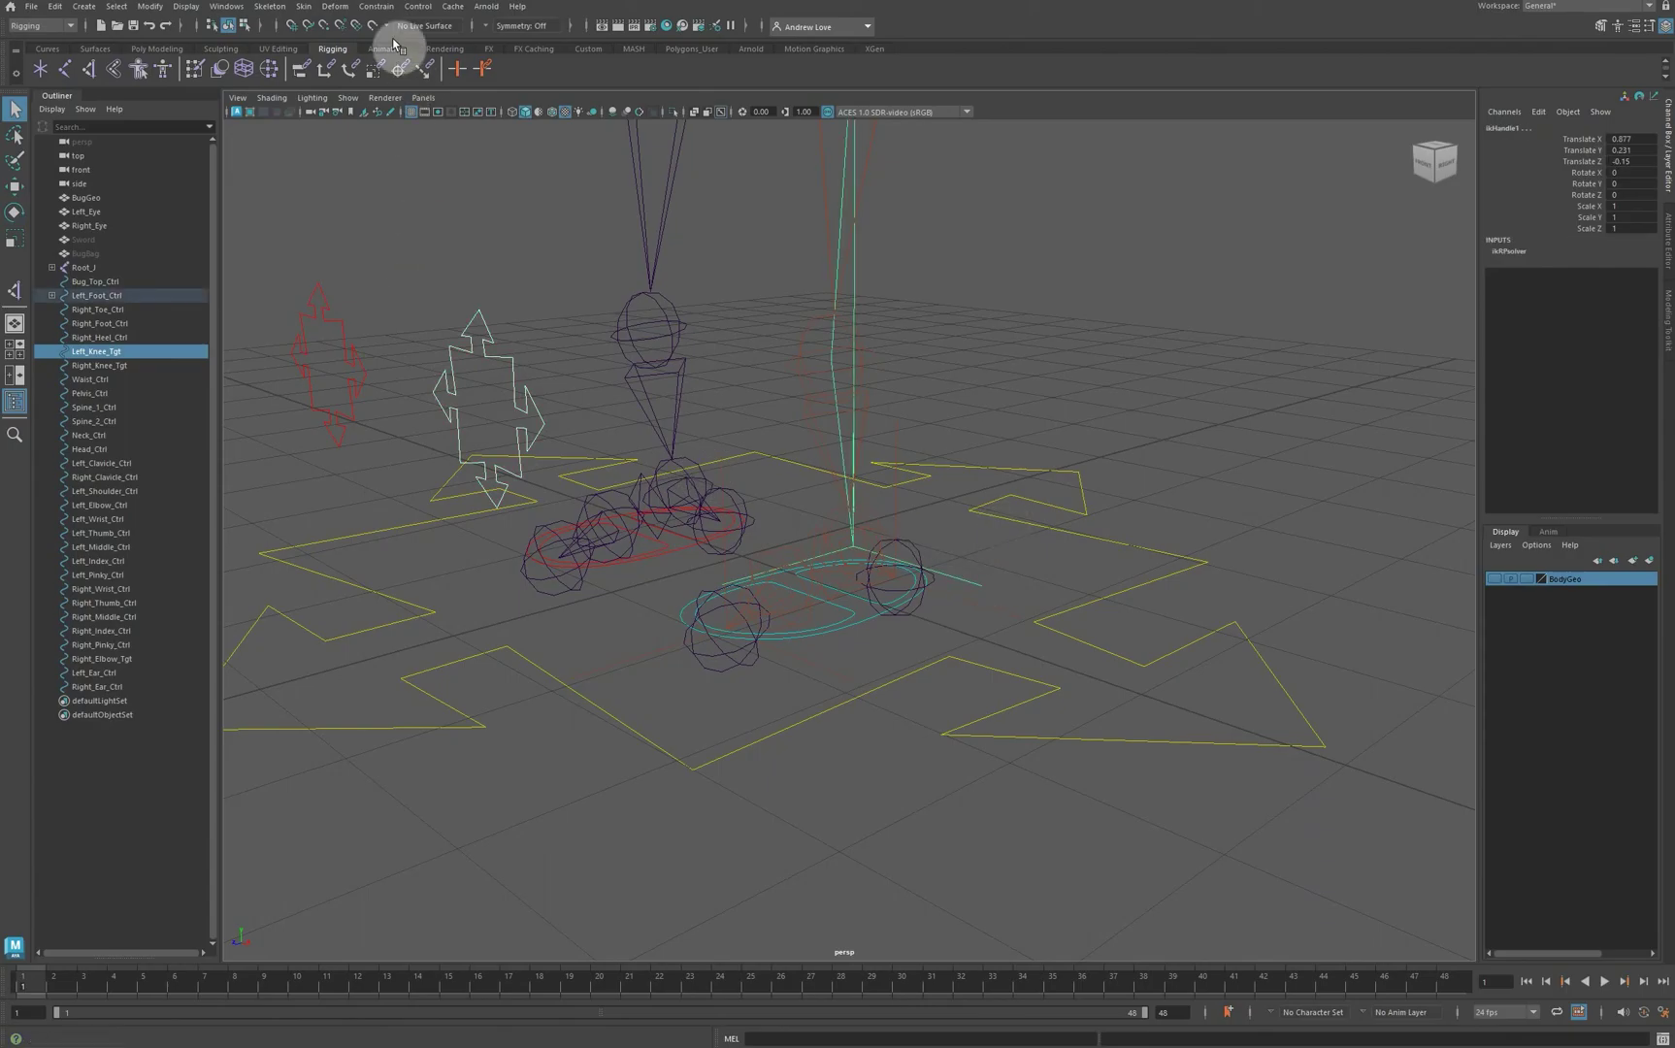
left_click(373, 7)
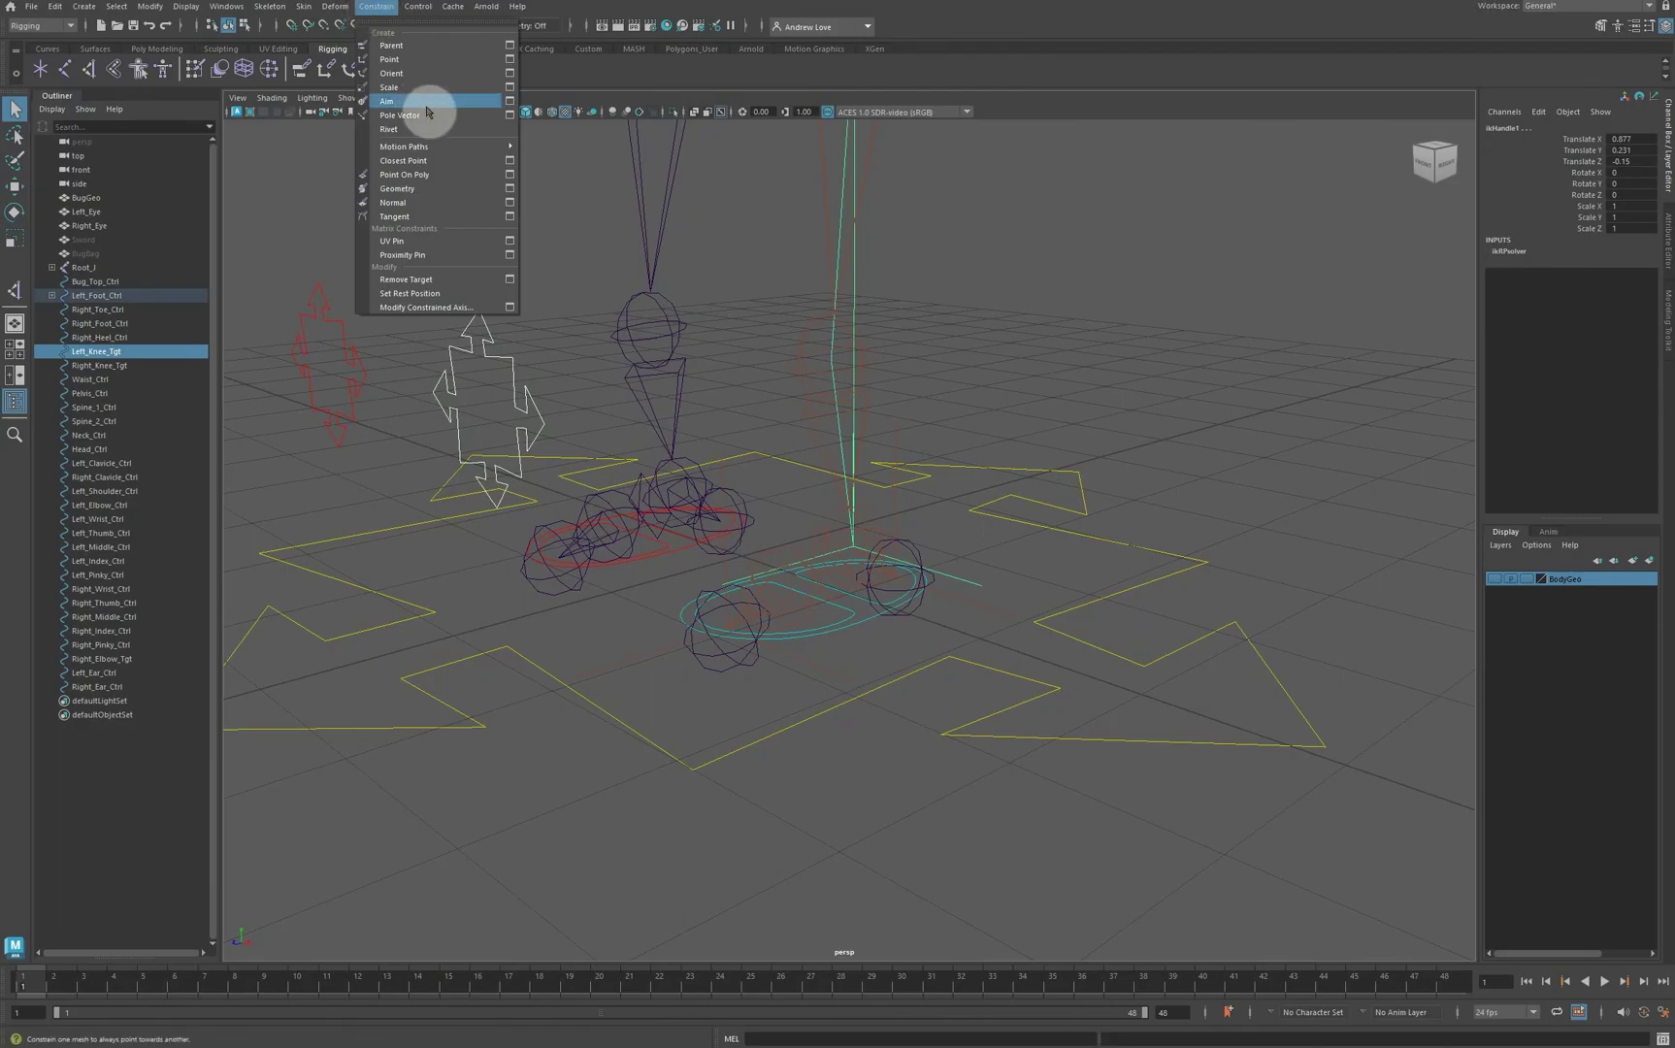
left_click(508, 114)
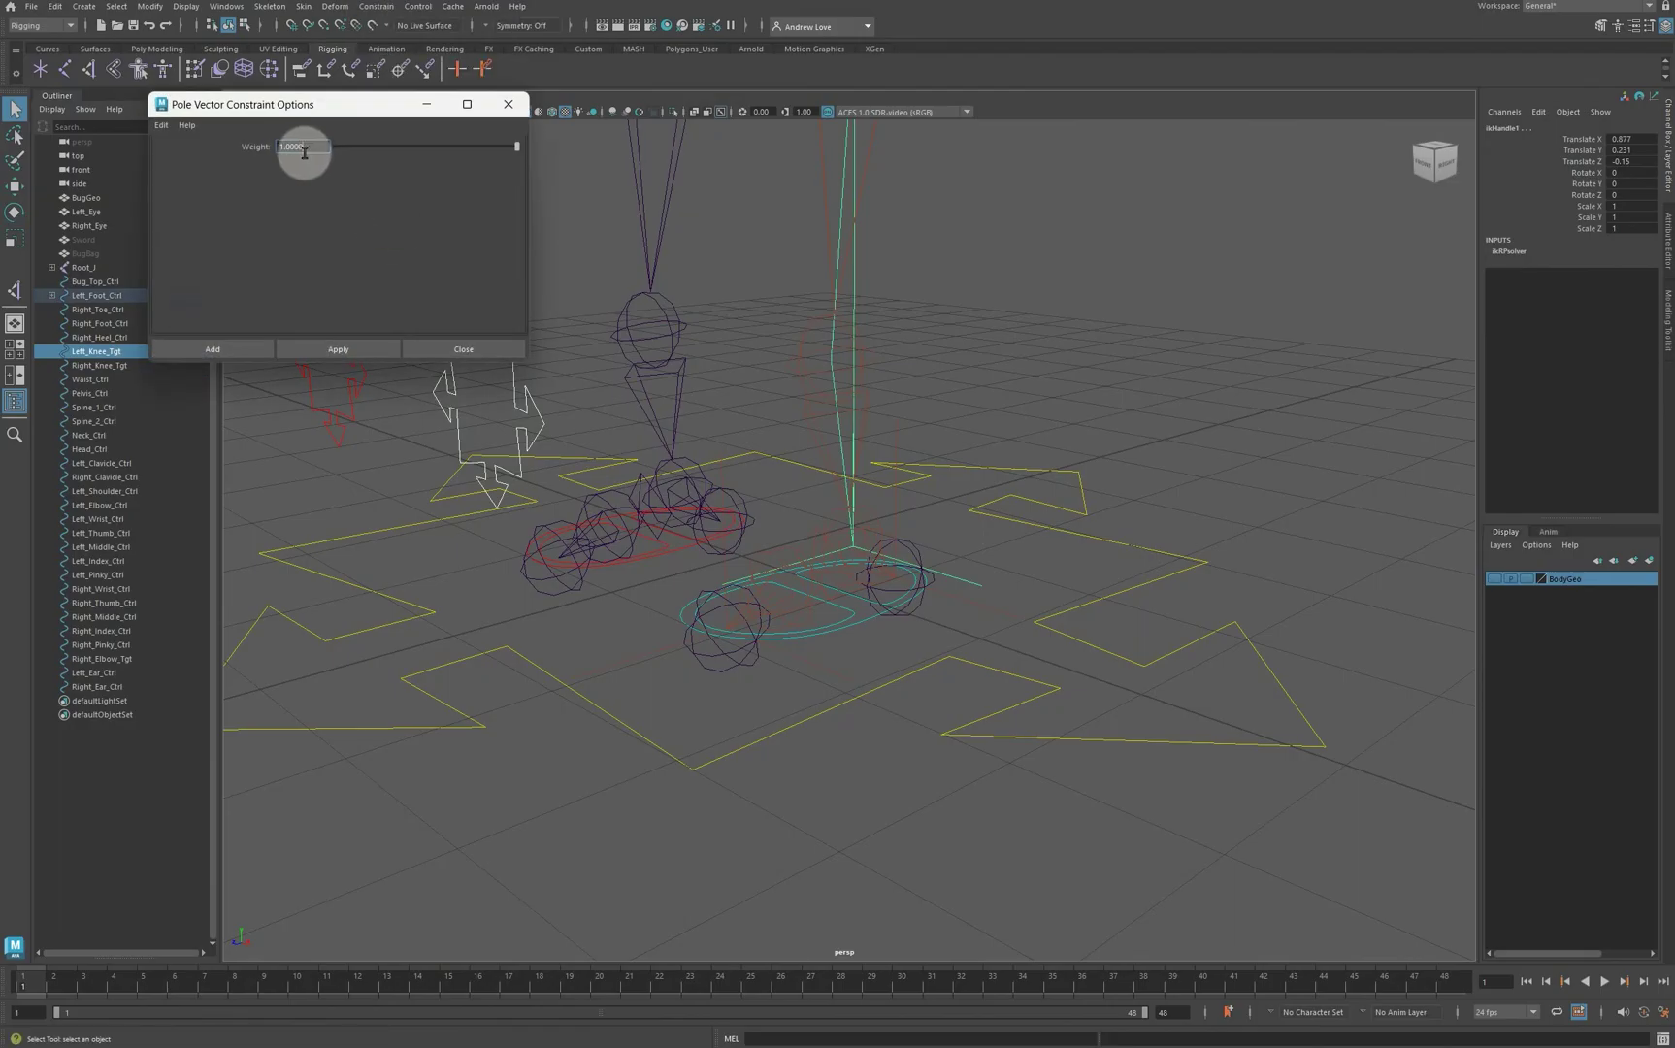
left_click(352, 349)
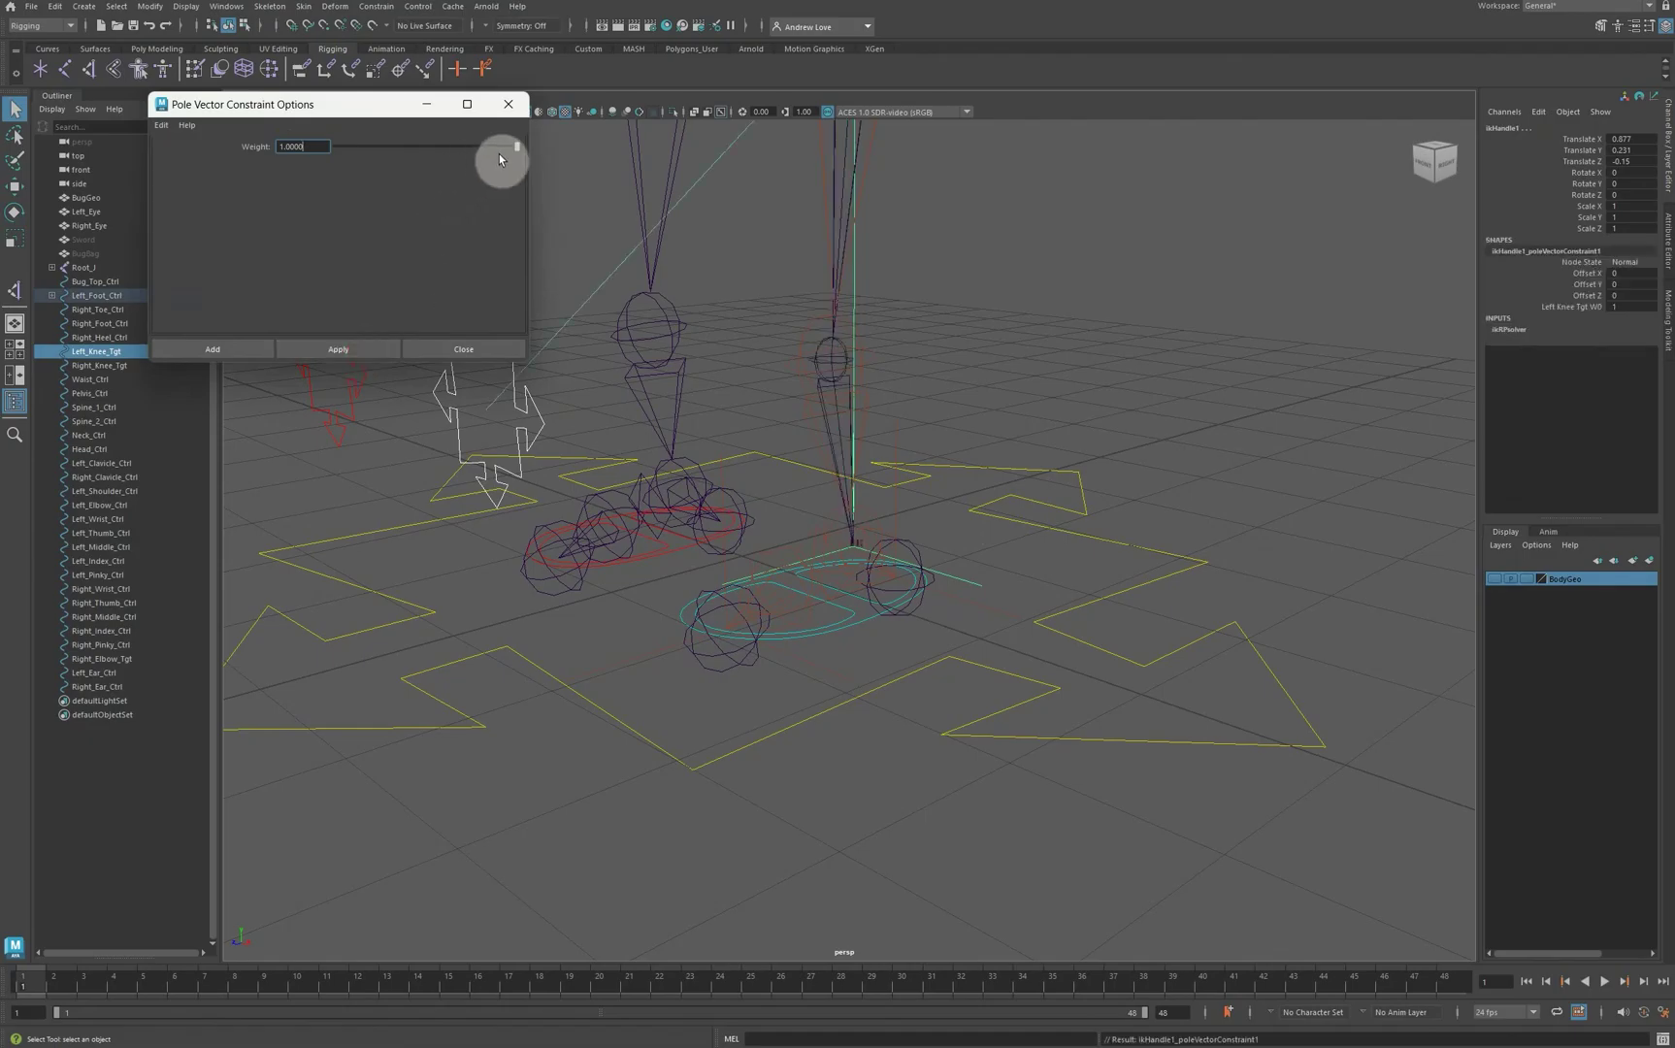
left_click(508, 104)
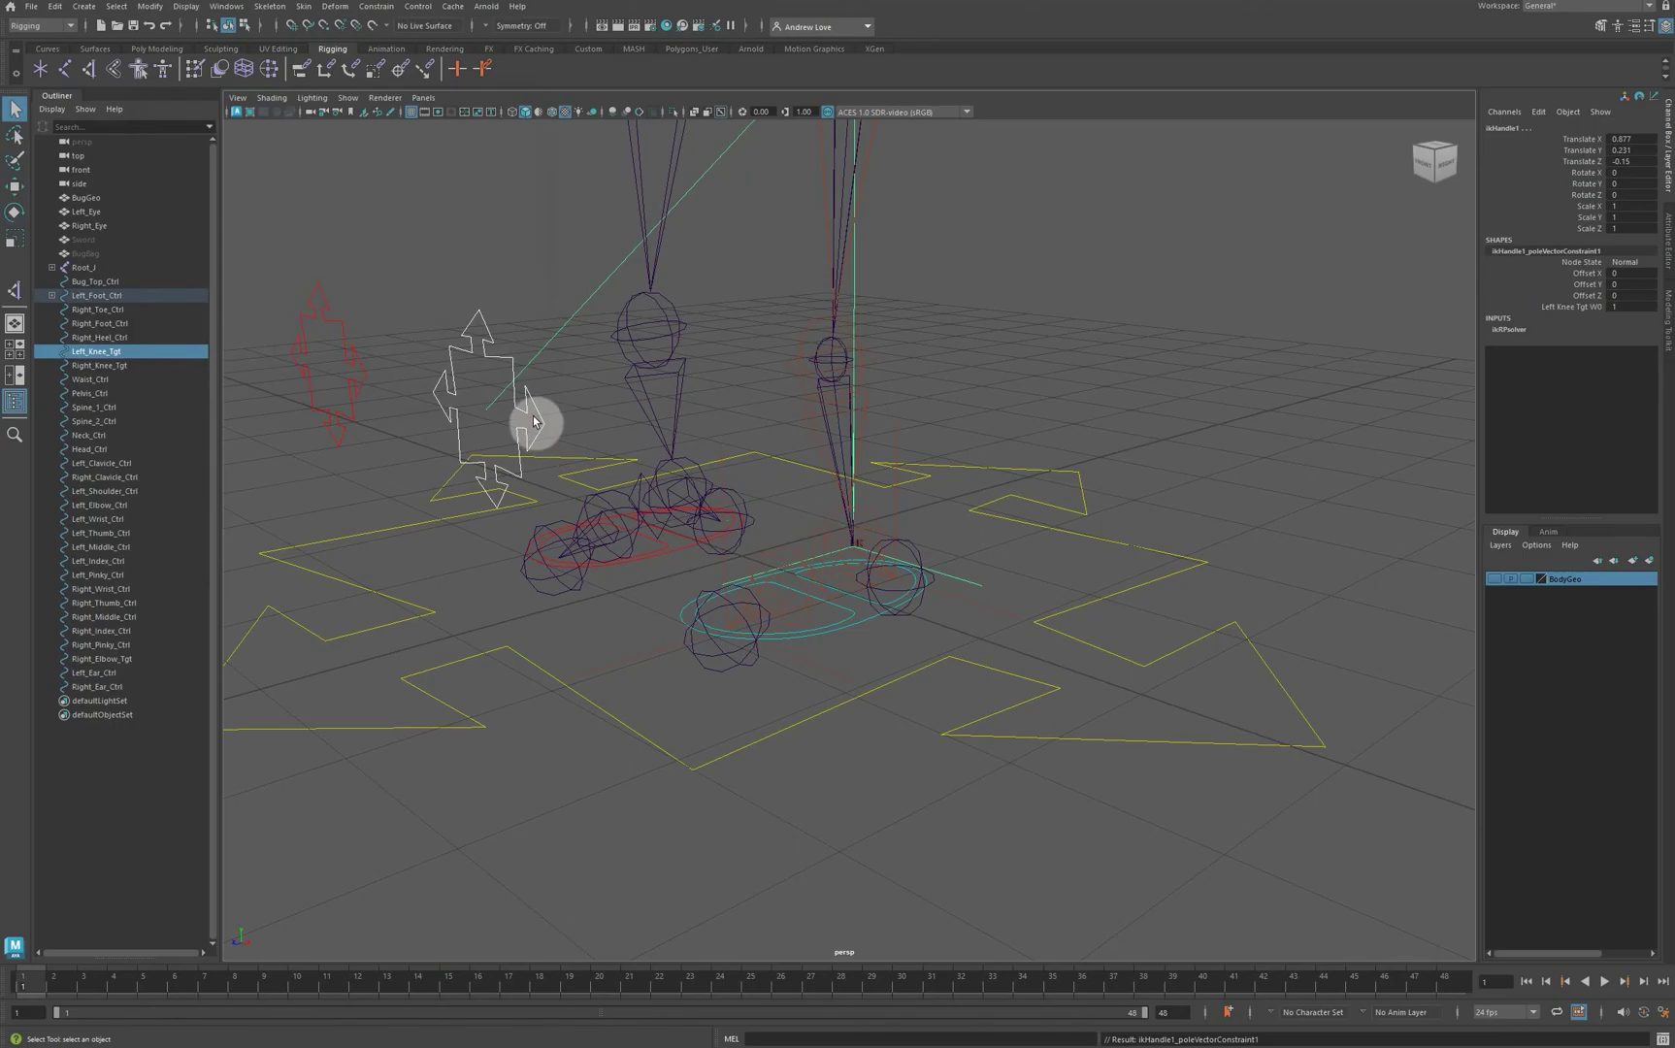
Step: Test the knee control by moving Left_Knee_Tgt about 0.37 in X, undo the move and clear the selection
key("w")
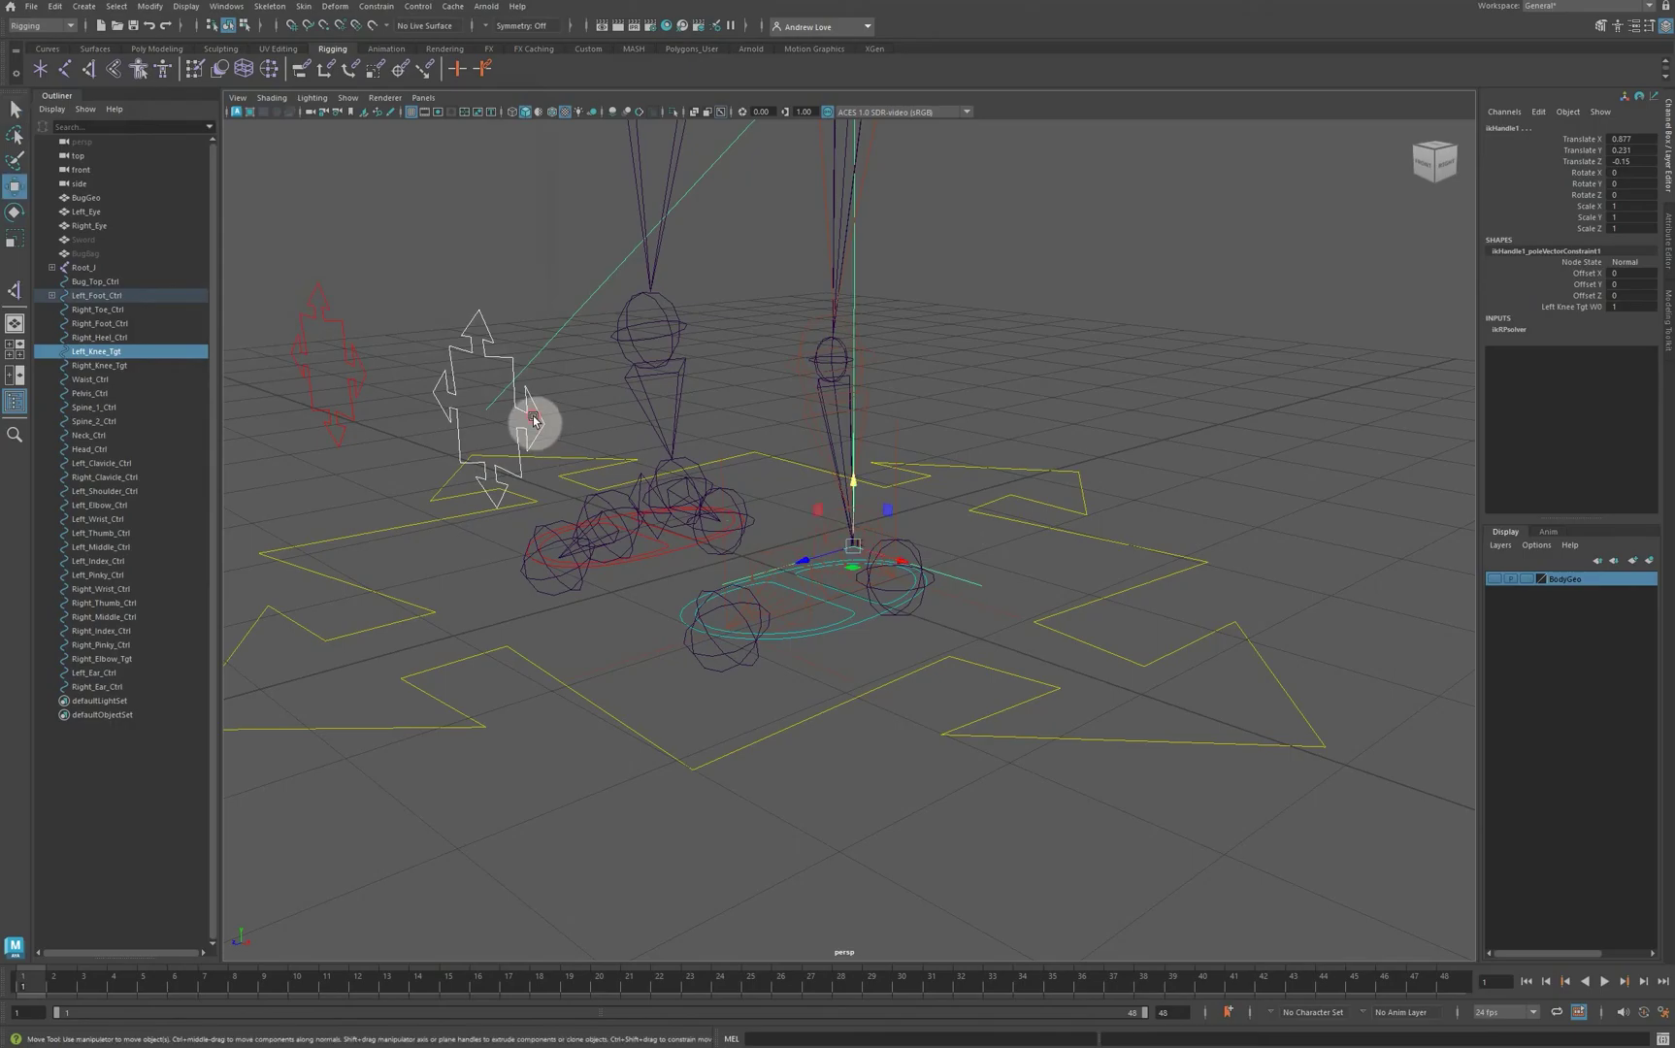
left_click(529, 419)
left_click_drag(512, 396, 571, 419)
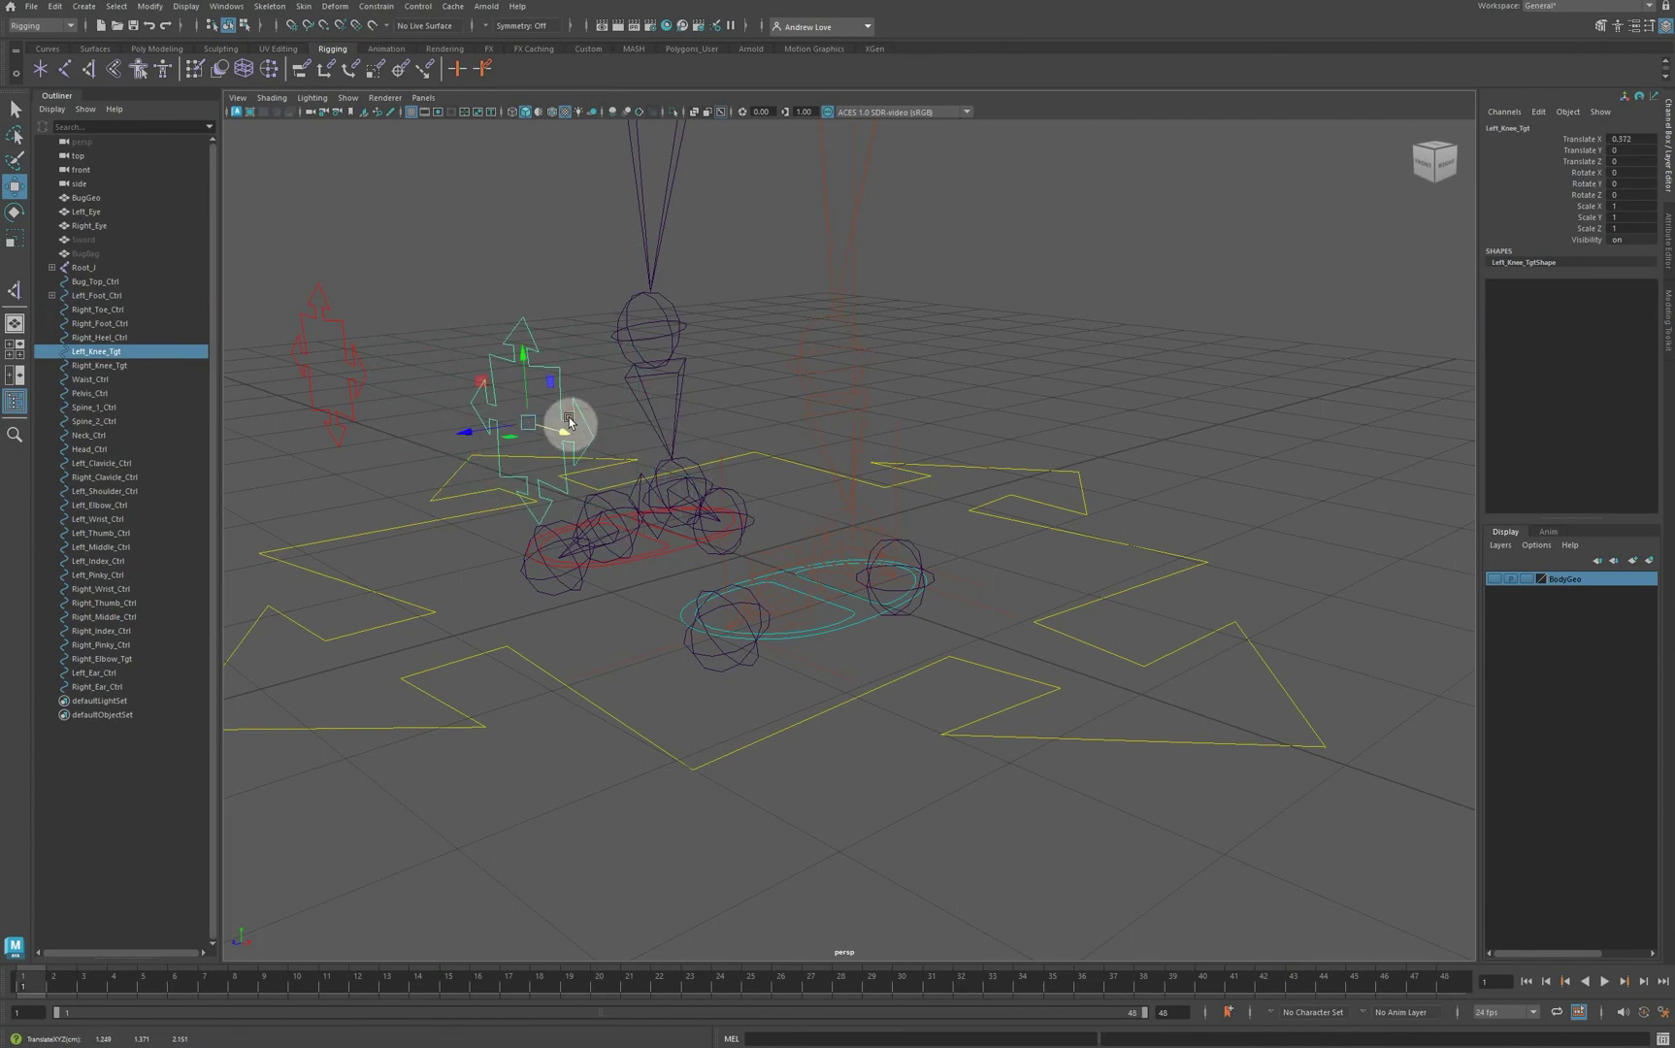
key("ctrl+z")
left_click(452, 549)
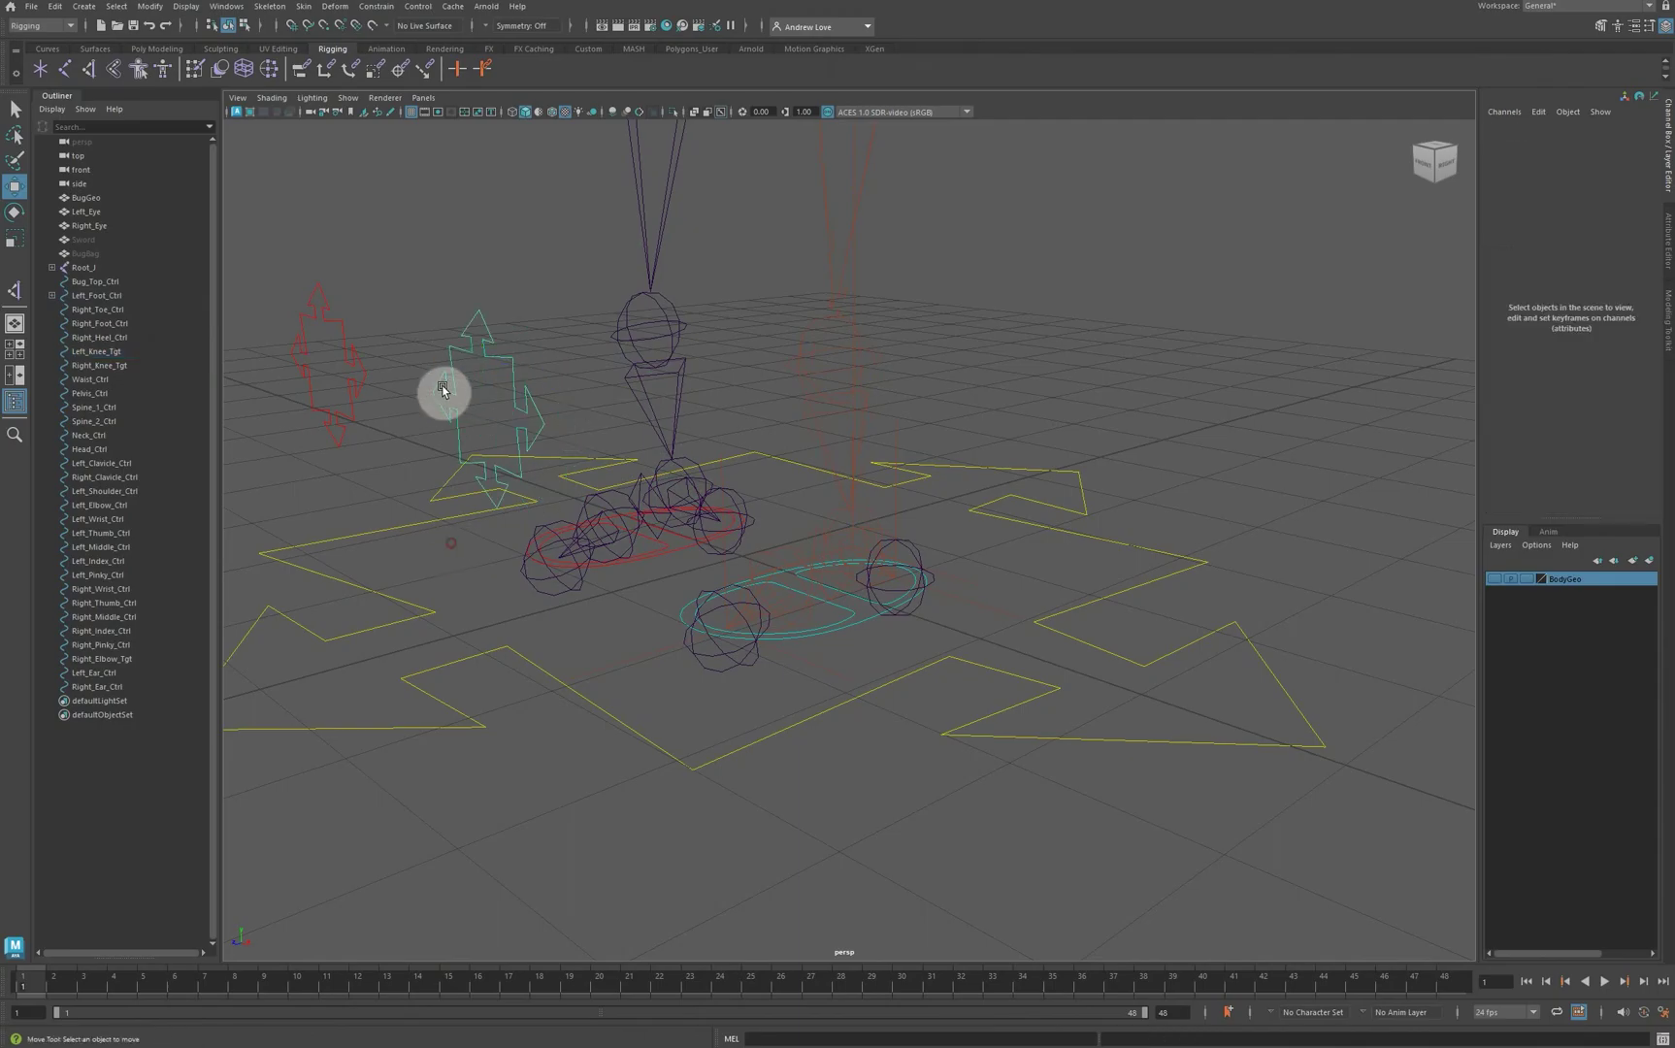
Step: Parent Left_Knee_Tgt under Left_Foot_Ctrl
left_click(450, 379)
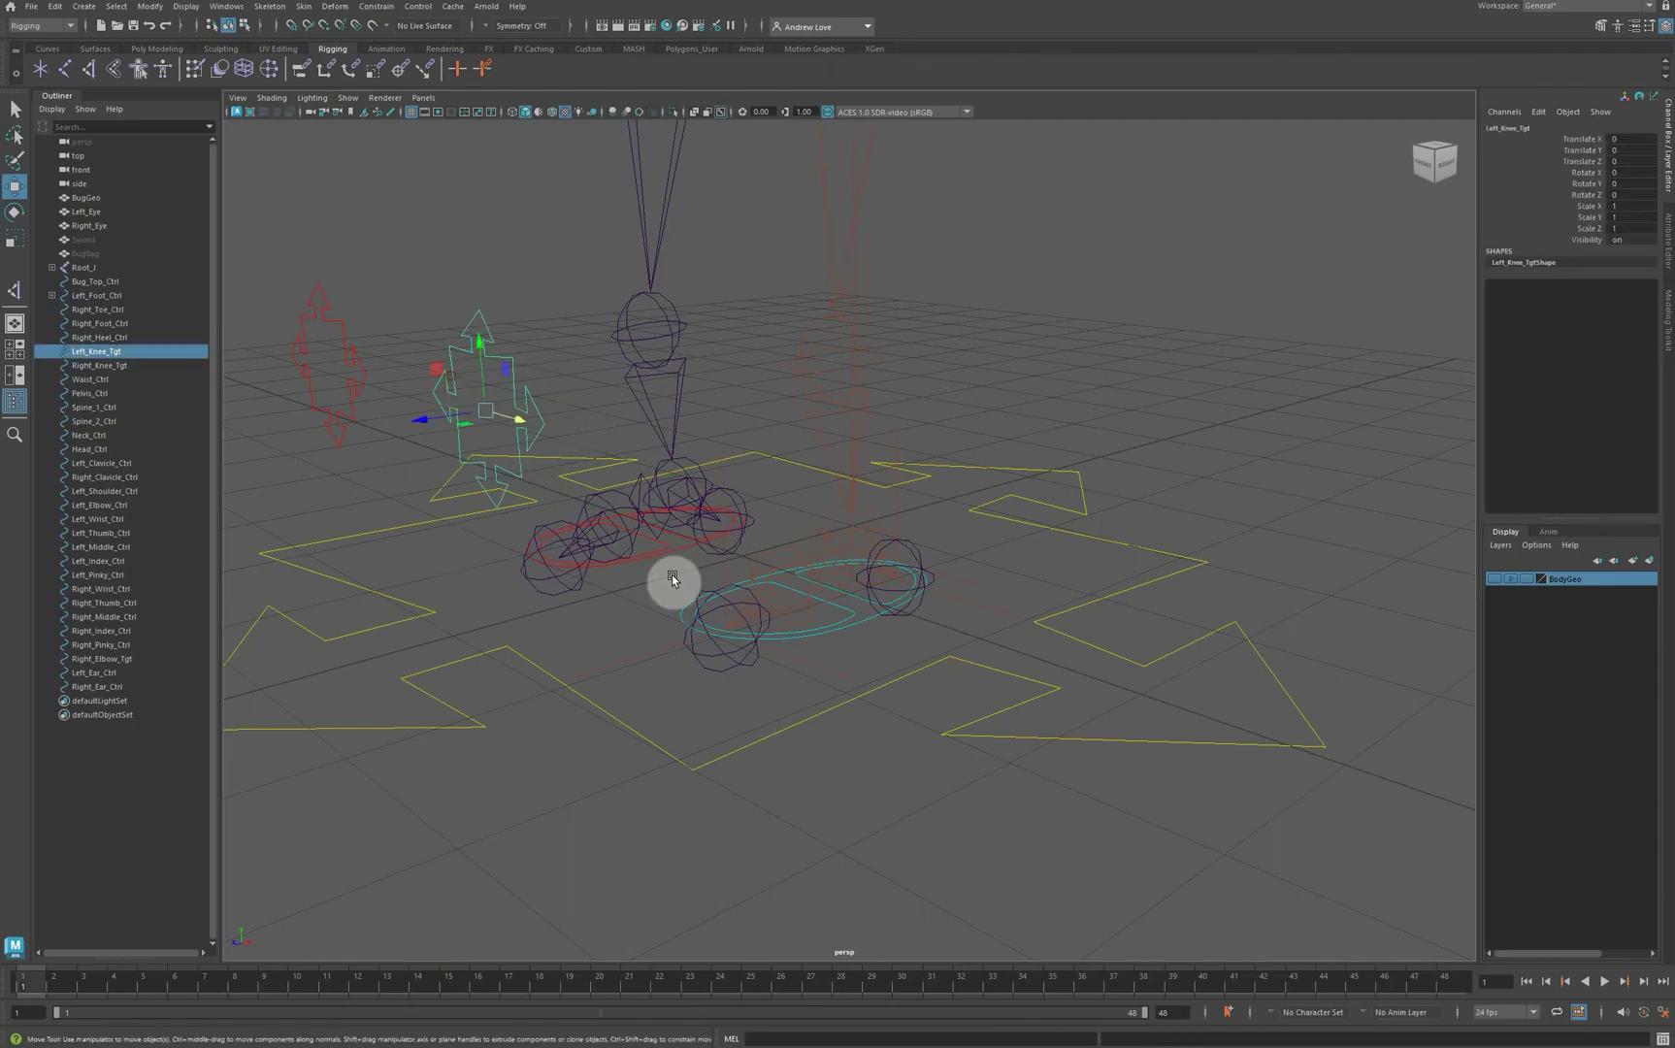
left_click(871, 648, "shift")
key("p")
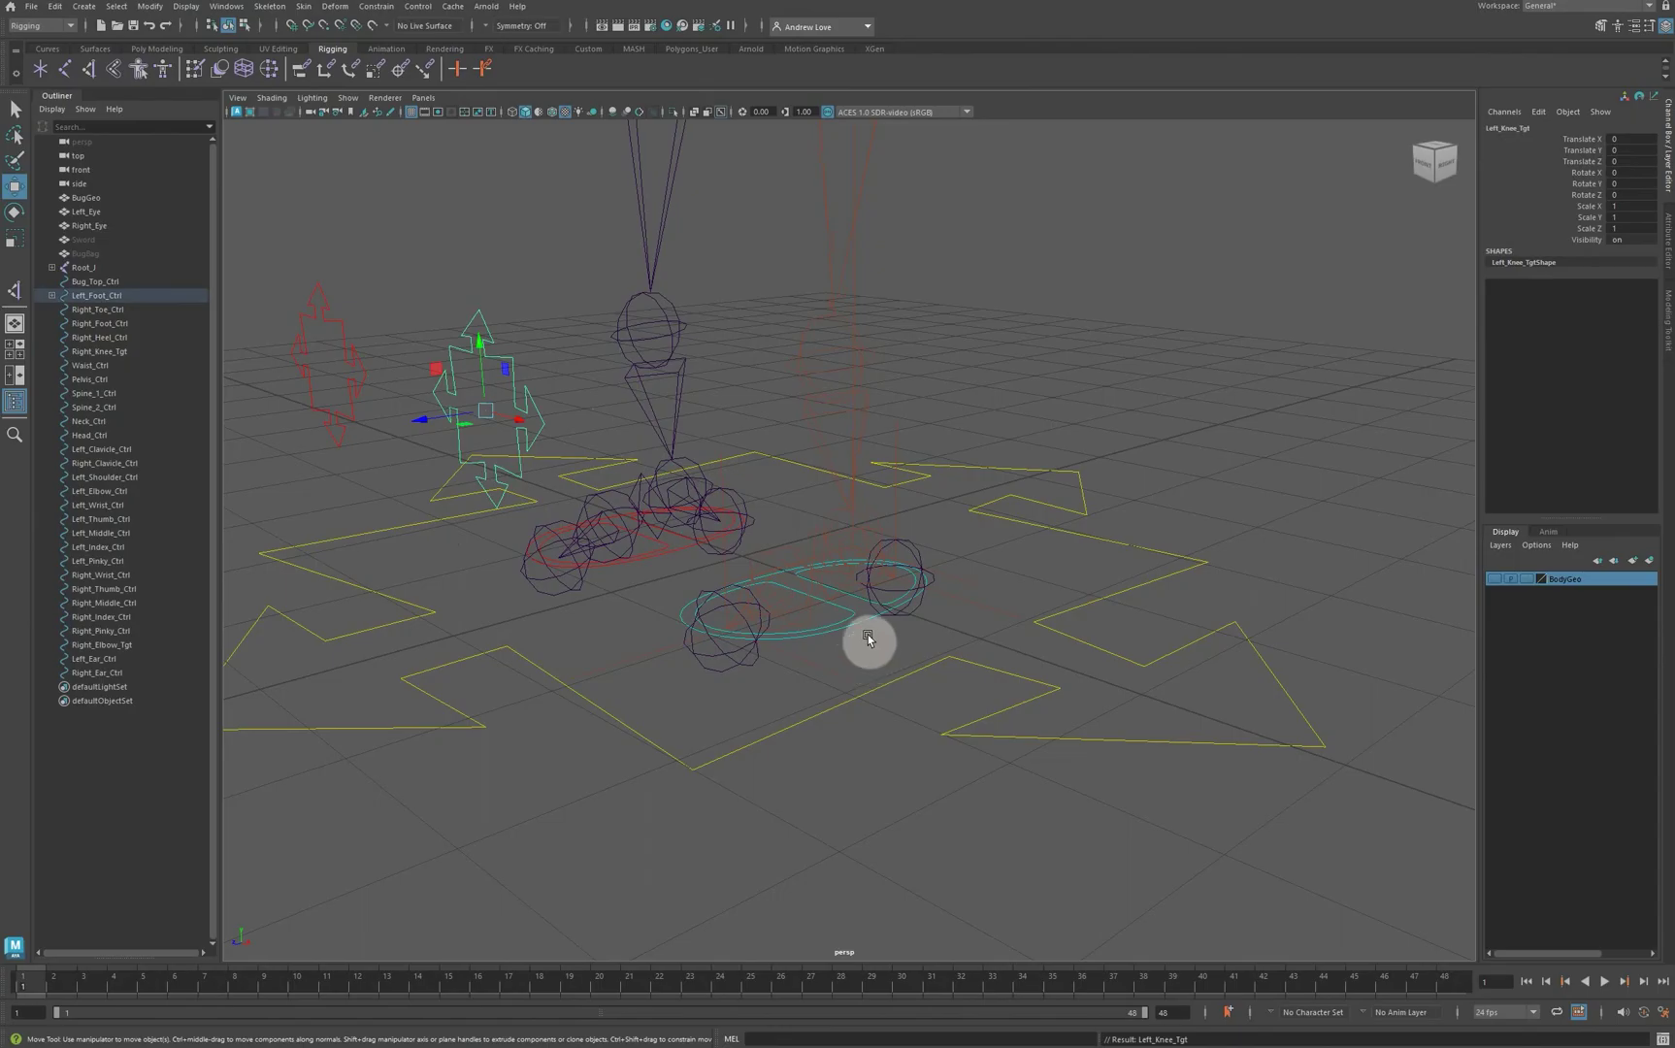
Step: Test rotating Left_Foot_Ctrl about 8.3 degrees around Y and moving Left_Knee_Tgt, undo both changes and clear the selection
left_click(869, 621)
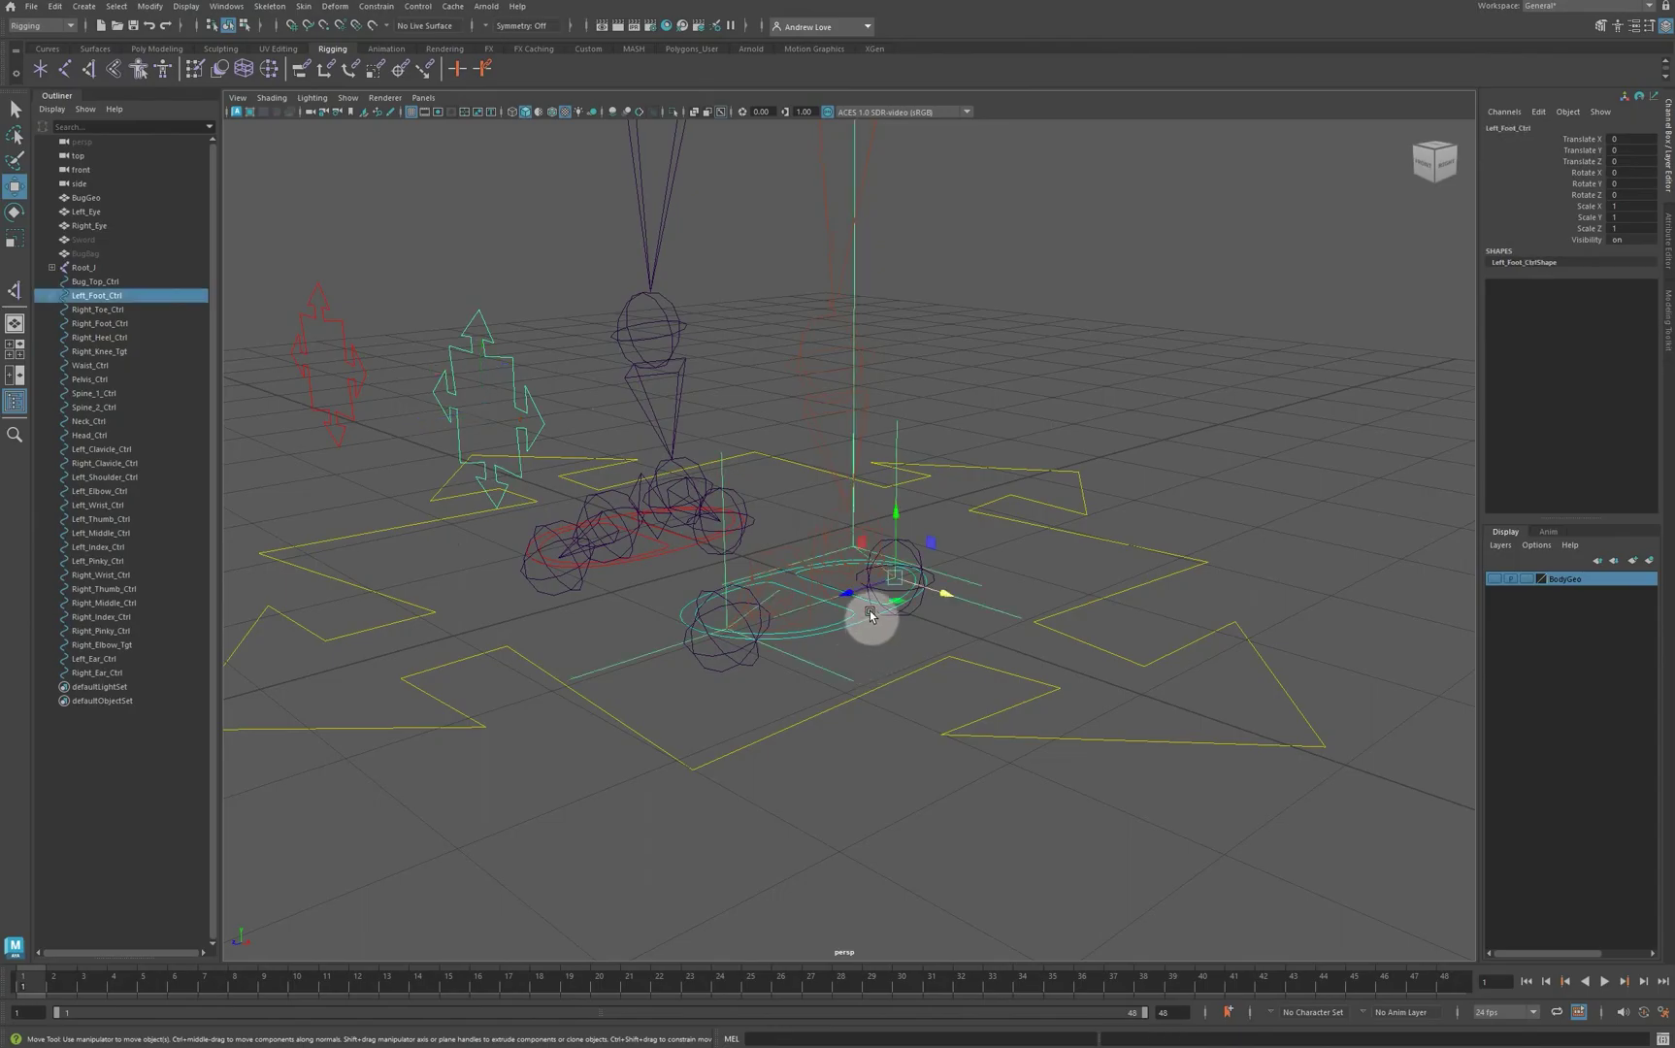
key("e")
left_click_drag(864, 591, 875, 587)
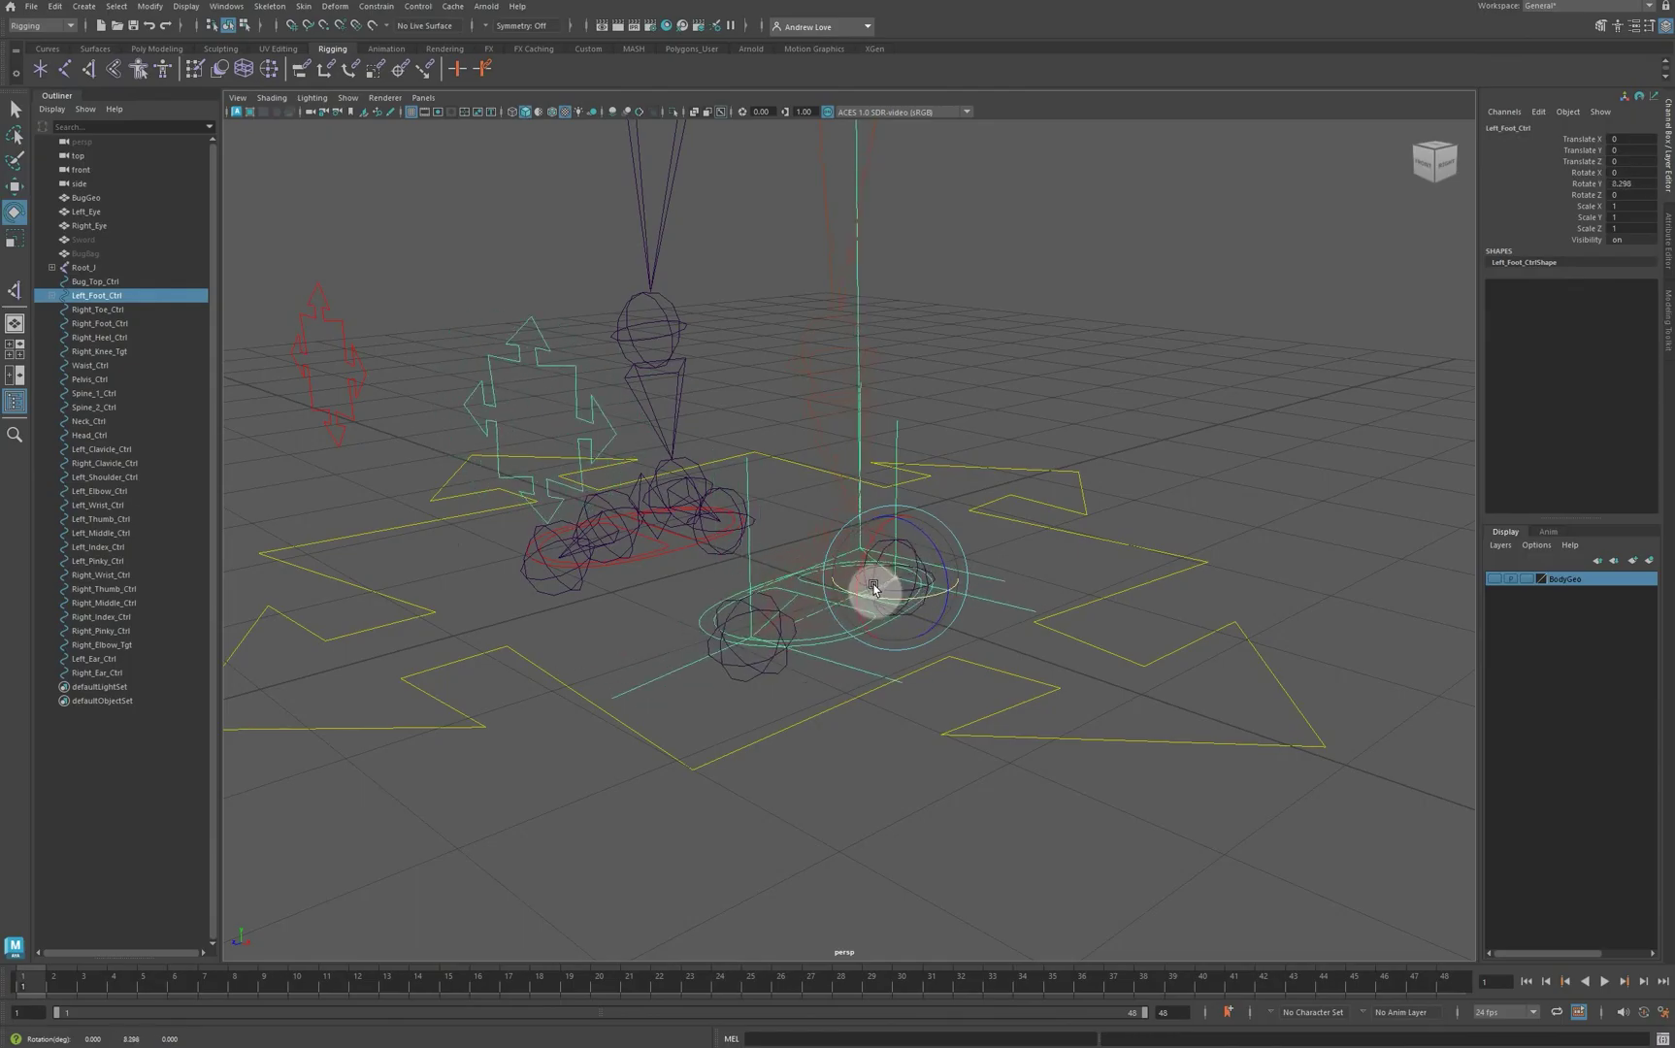
left_click(591, 426)
key("w")
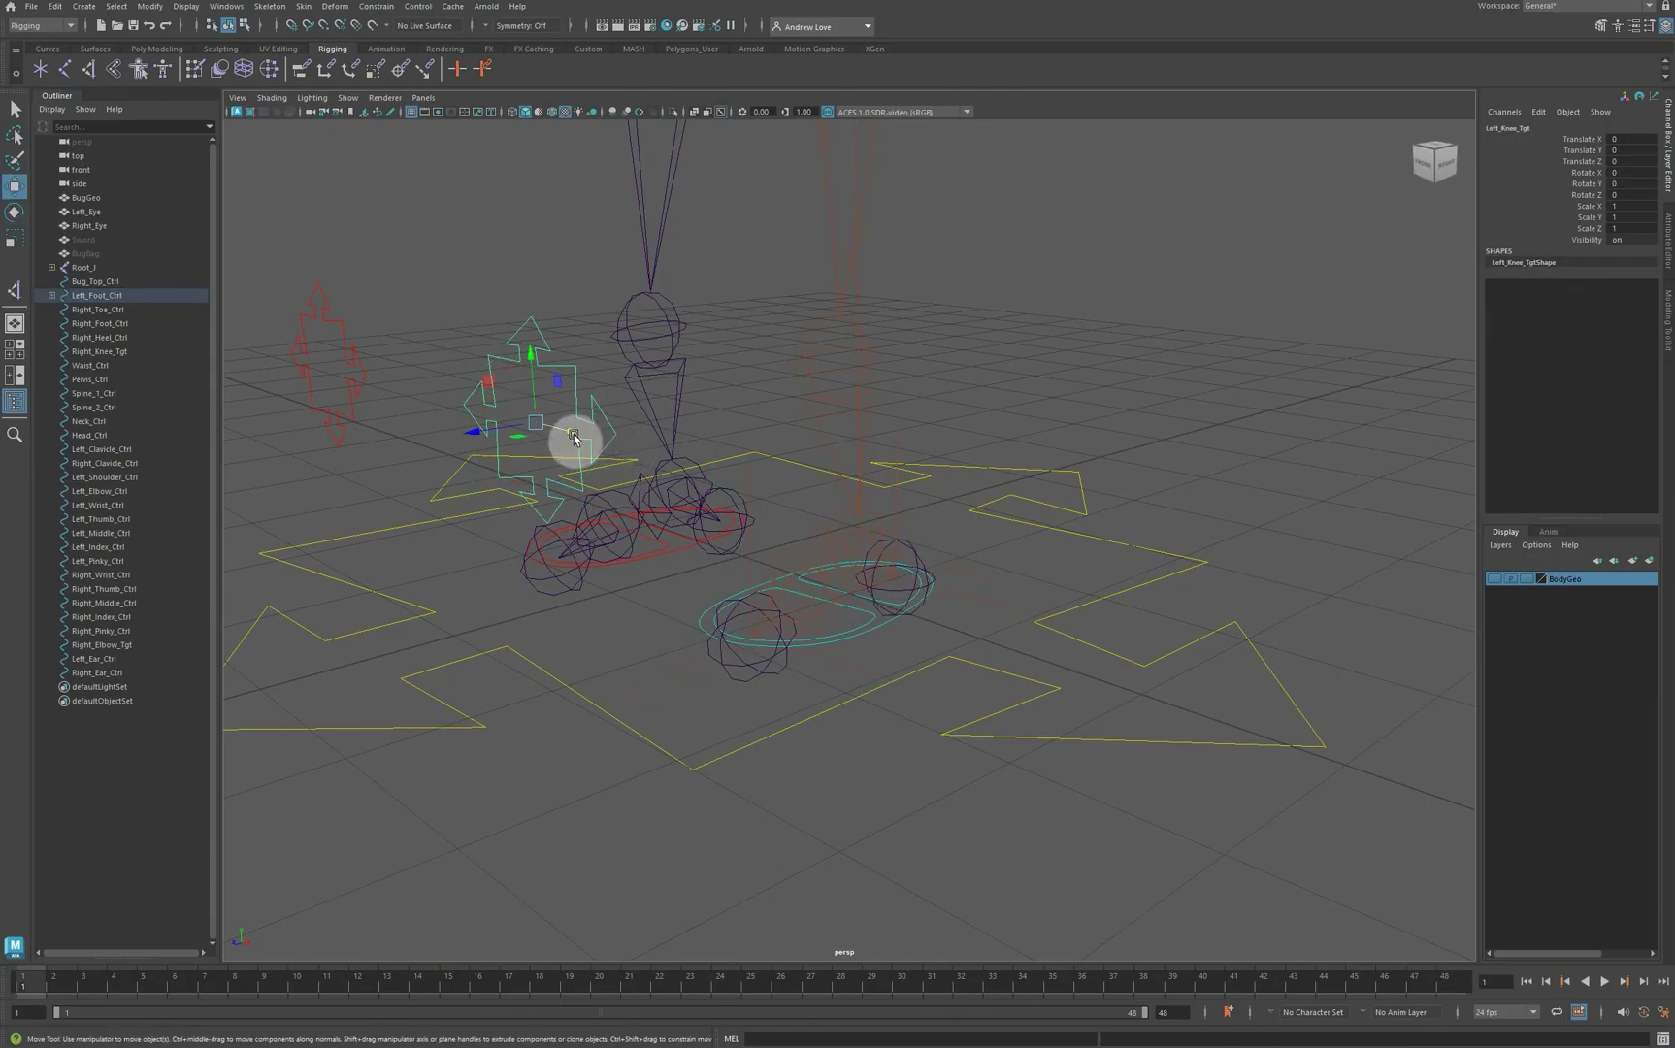
mouse_move(572, 438)
left_mouse_down()
mouse_move(692, 464)
mouse_move(568, 447)
left_mouse_up()
key("ctrl+z")
key("ctrl+z")
key("ctrl+z")
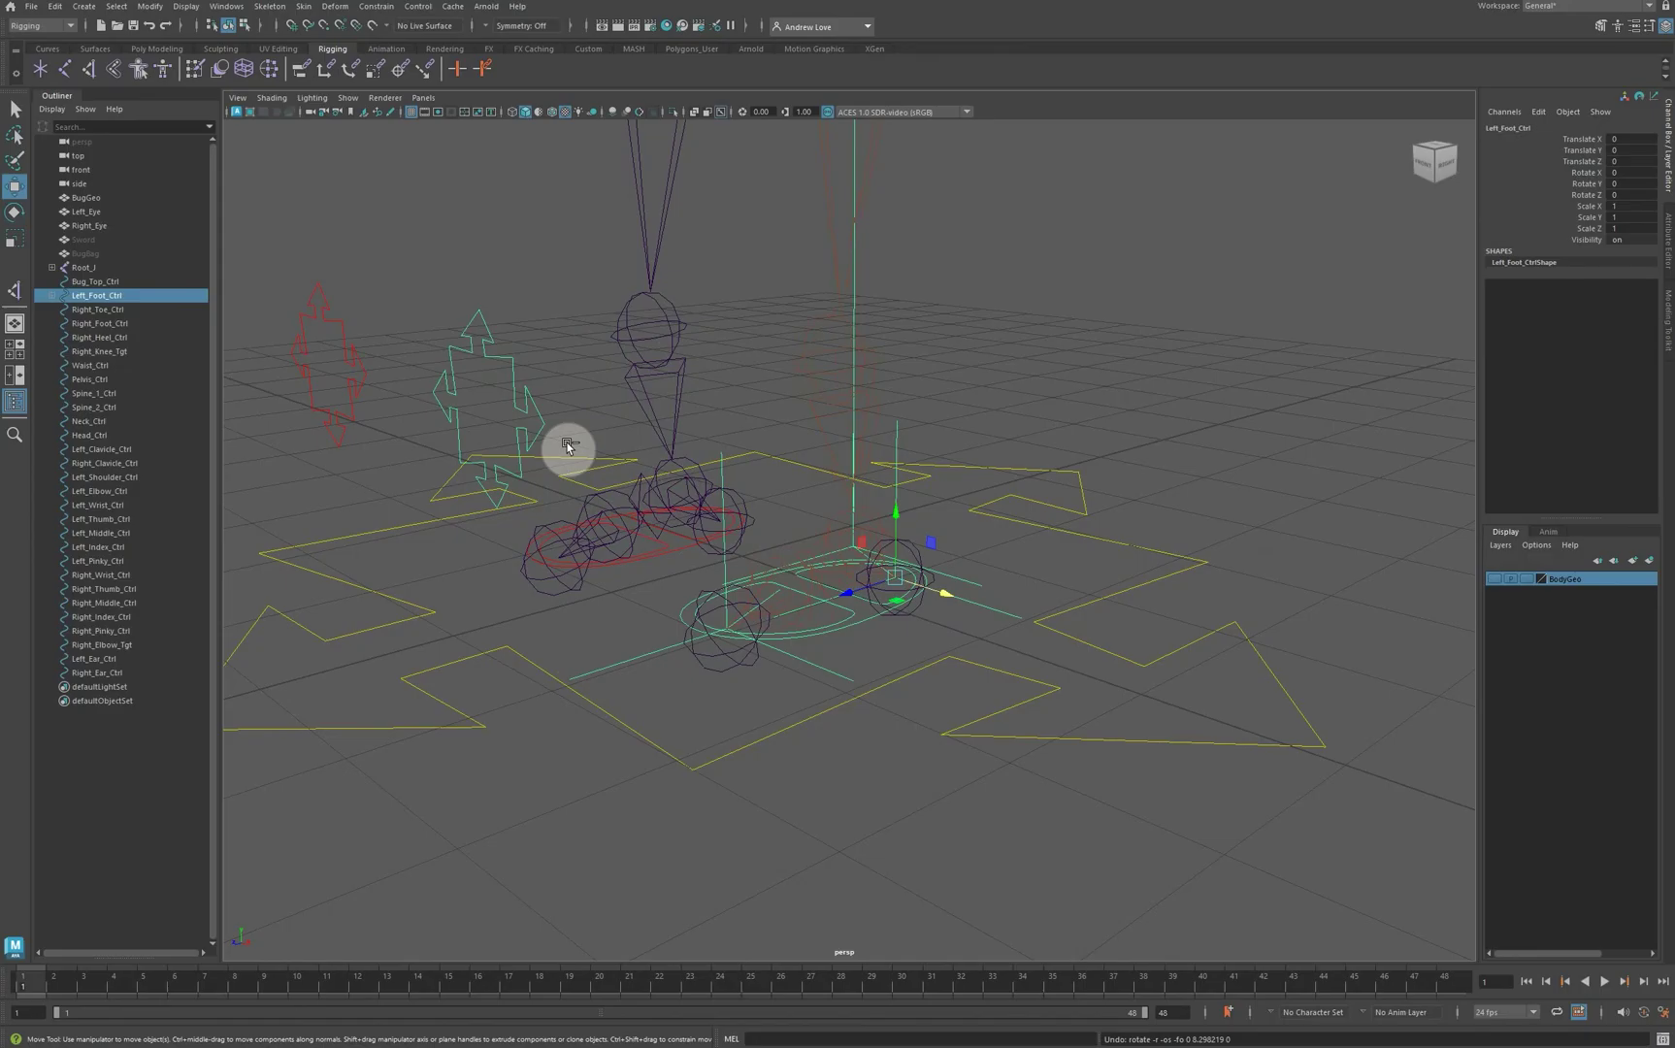
left_click(1170, 256)
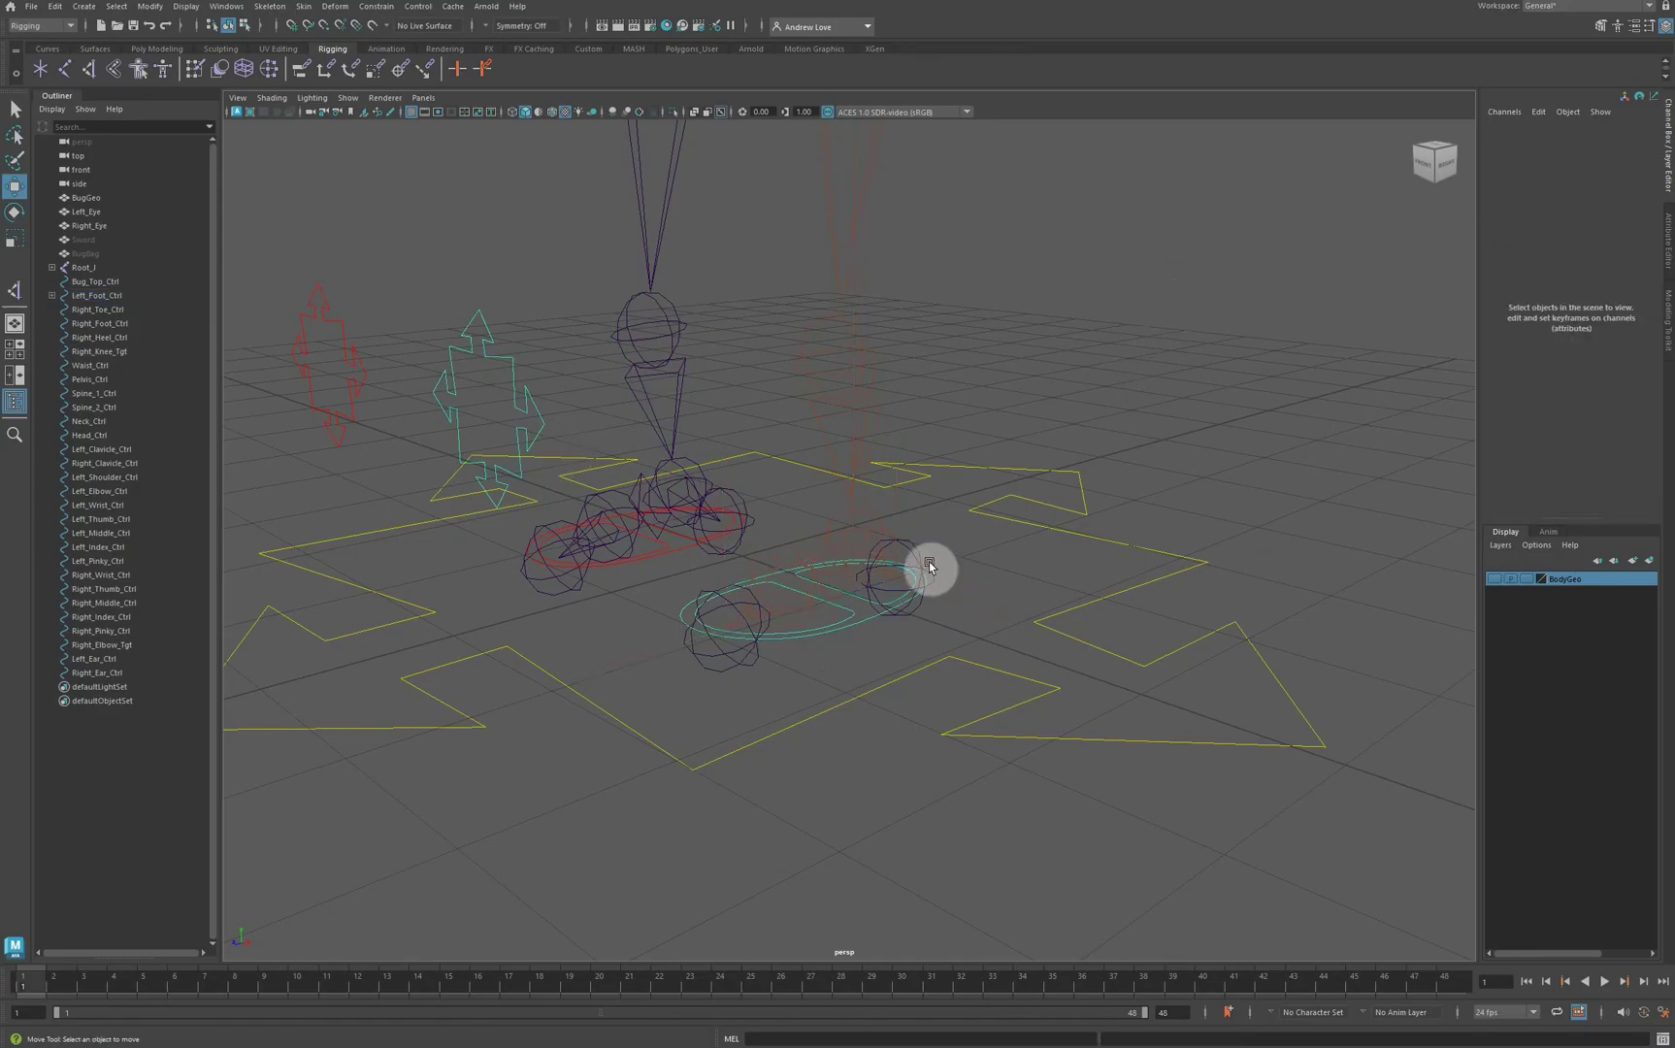
Step: Parent Left_Foot_Ctrl under Bug_Top_Ctrl
left_click(860, 626)
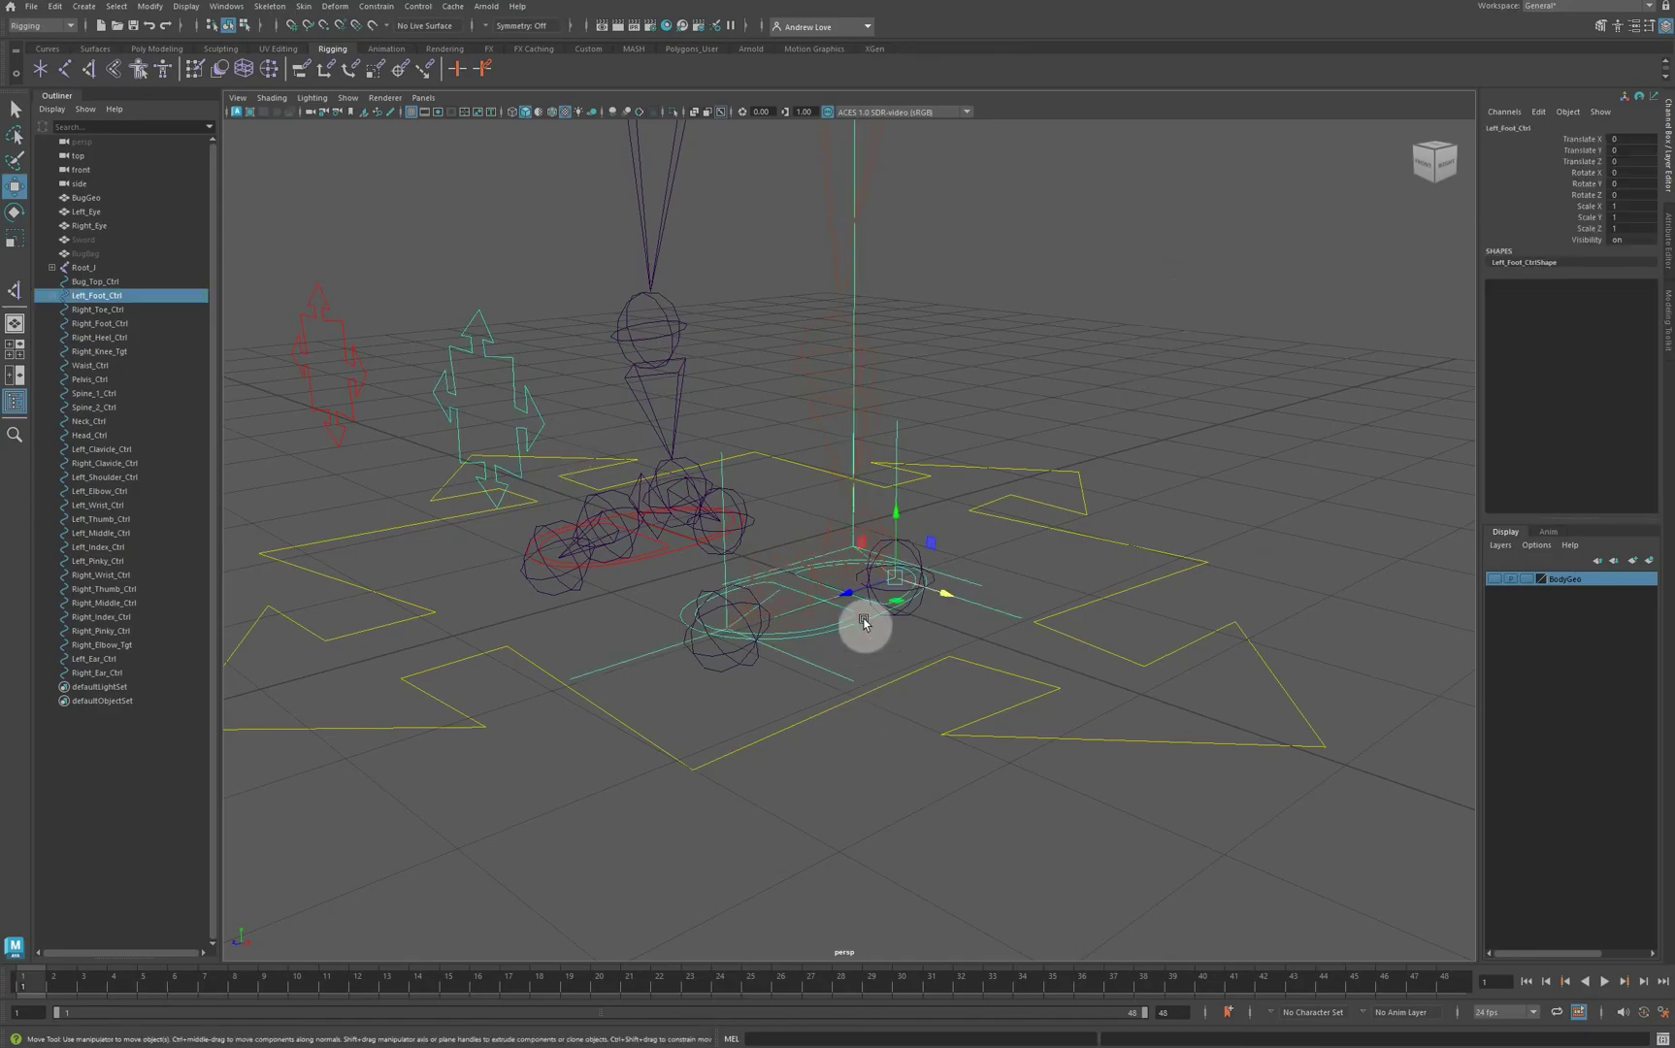
left_click(917, 674, "shift")
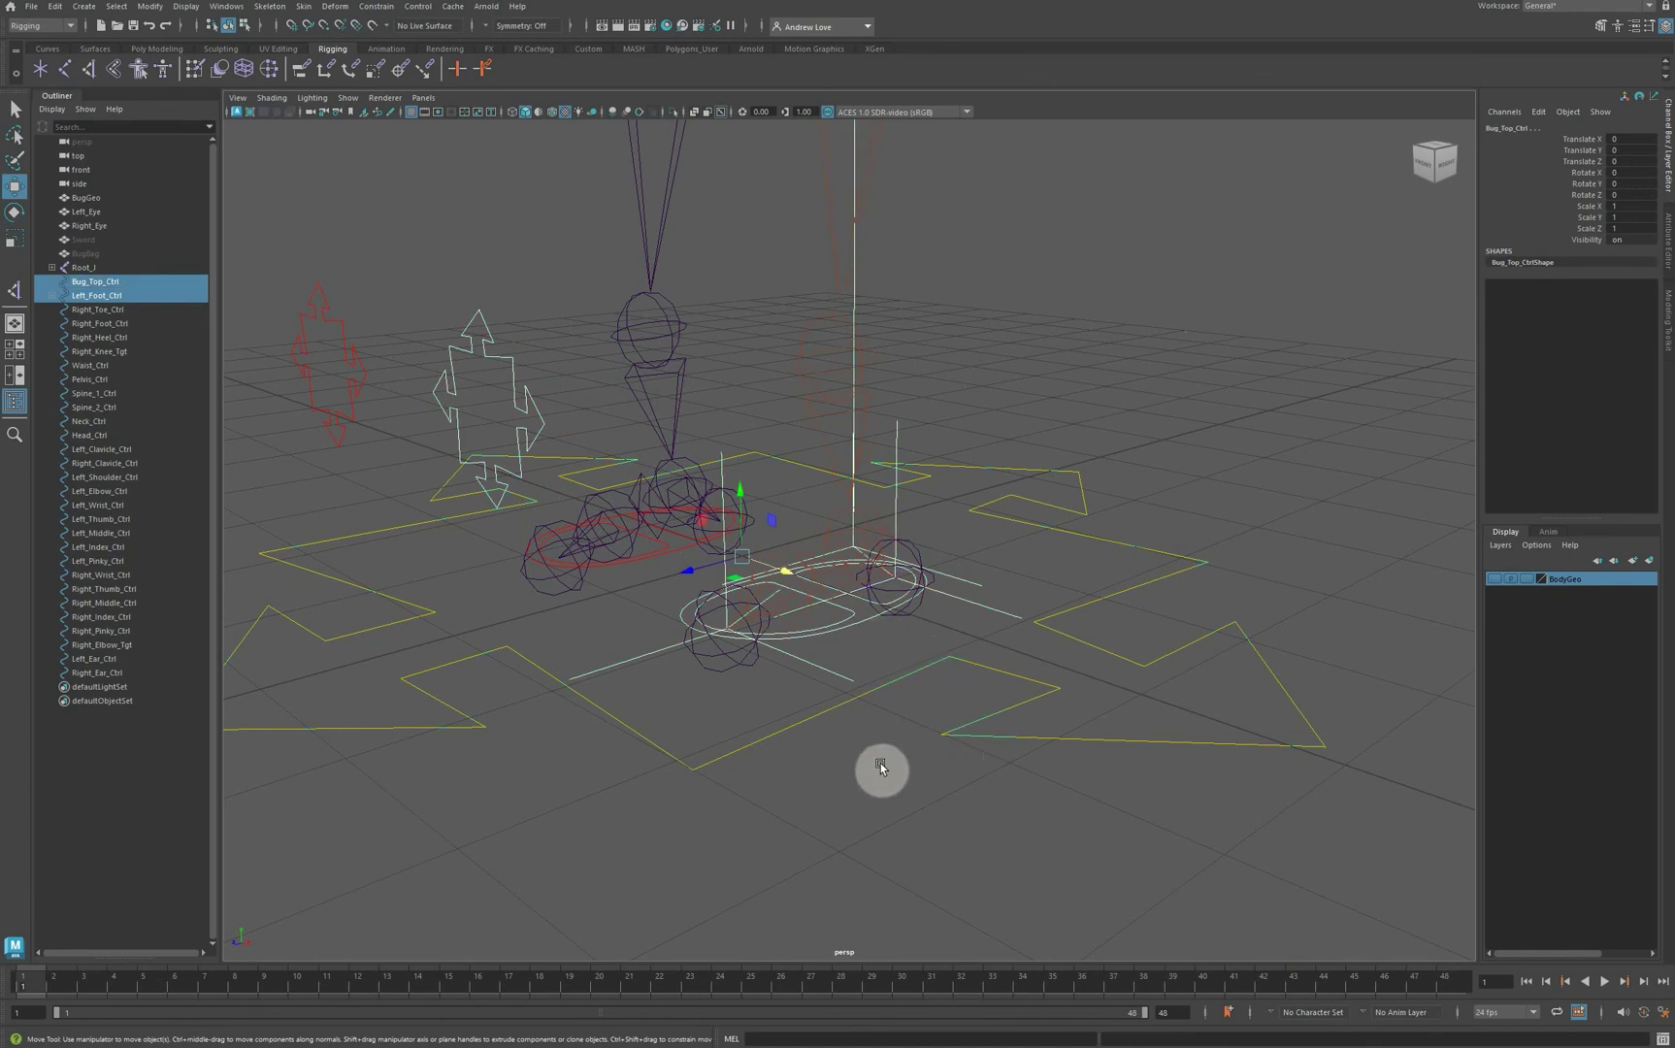
key("p")
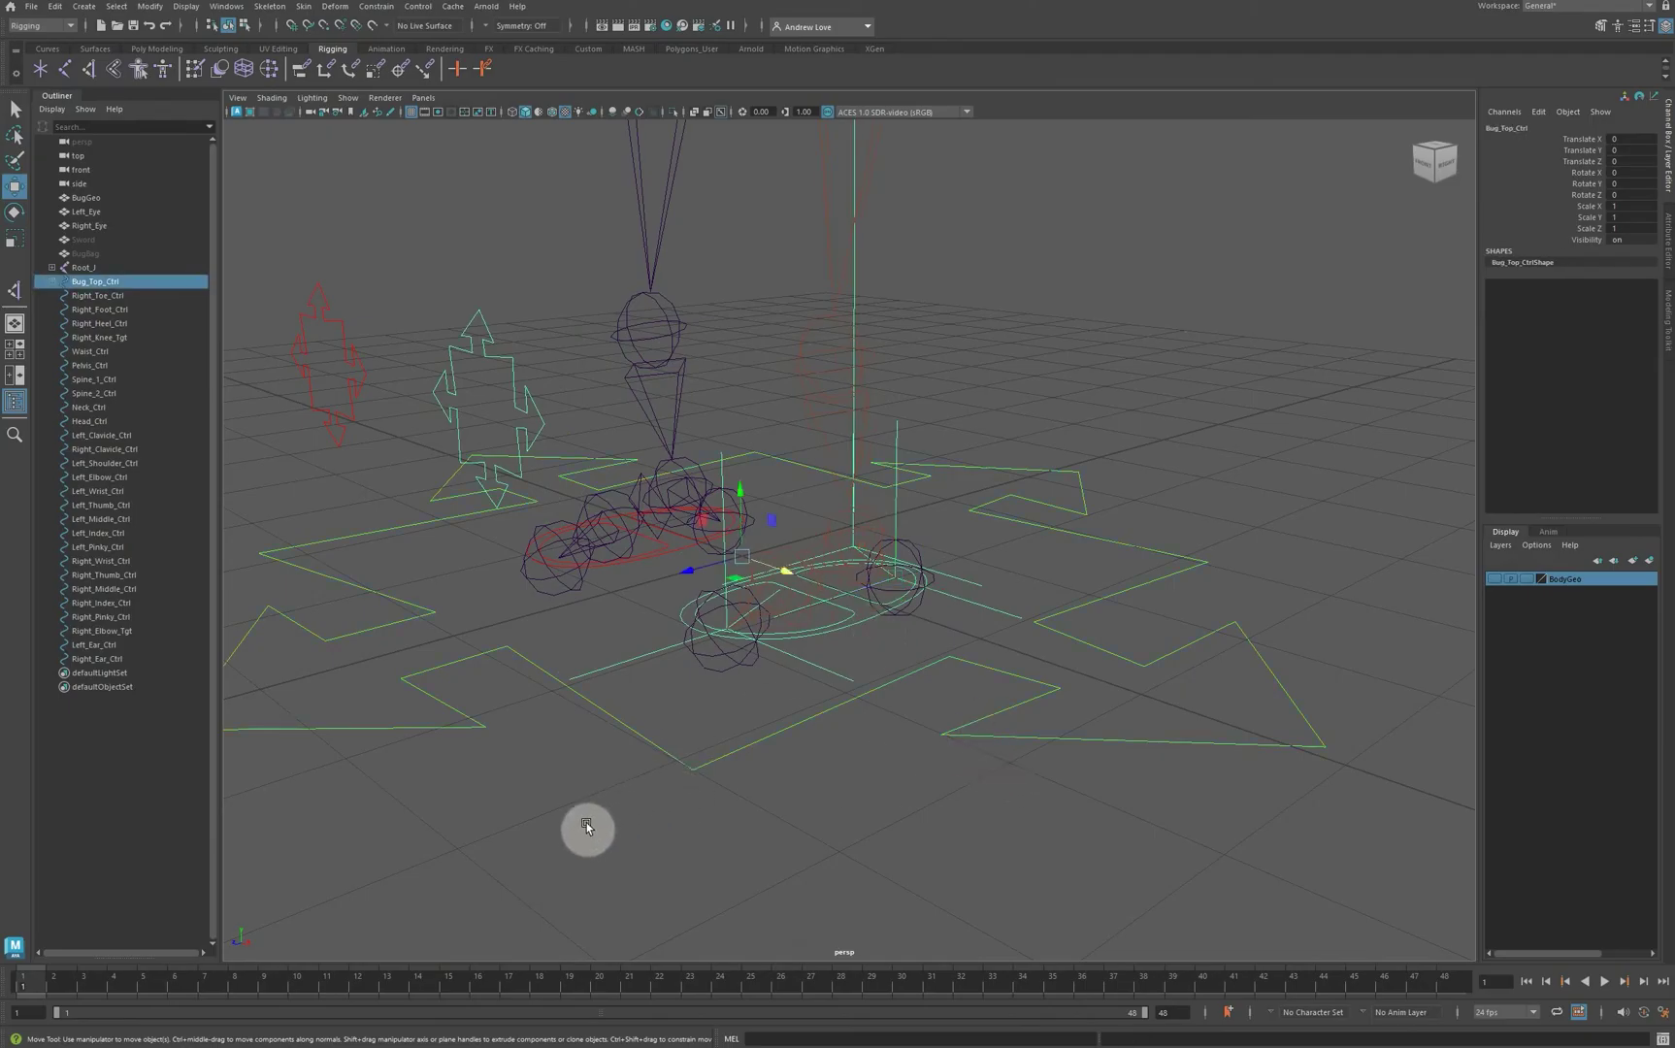
Step: Create an IK handle from the right hip joint to the right ankle joint
left_click_drag(587, 827, 517, 649, "alt")
right_click_drag(517, 649, 437, 648, "alt")
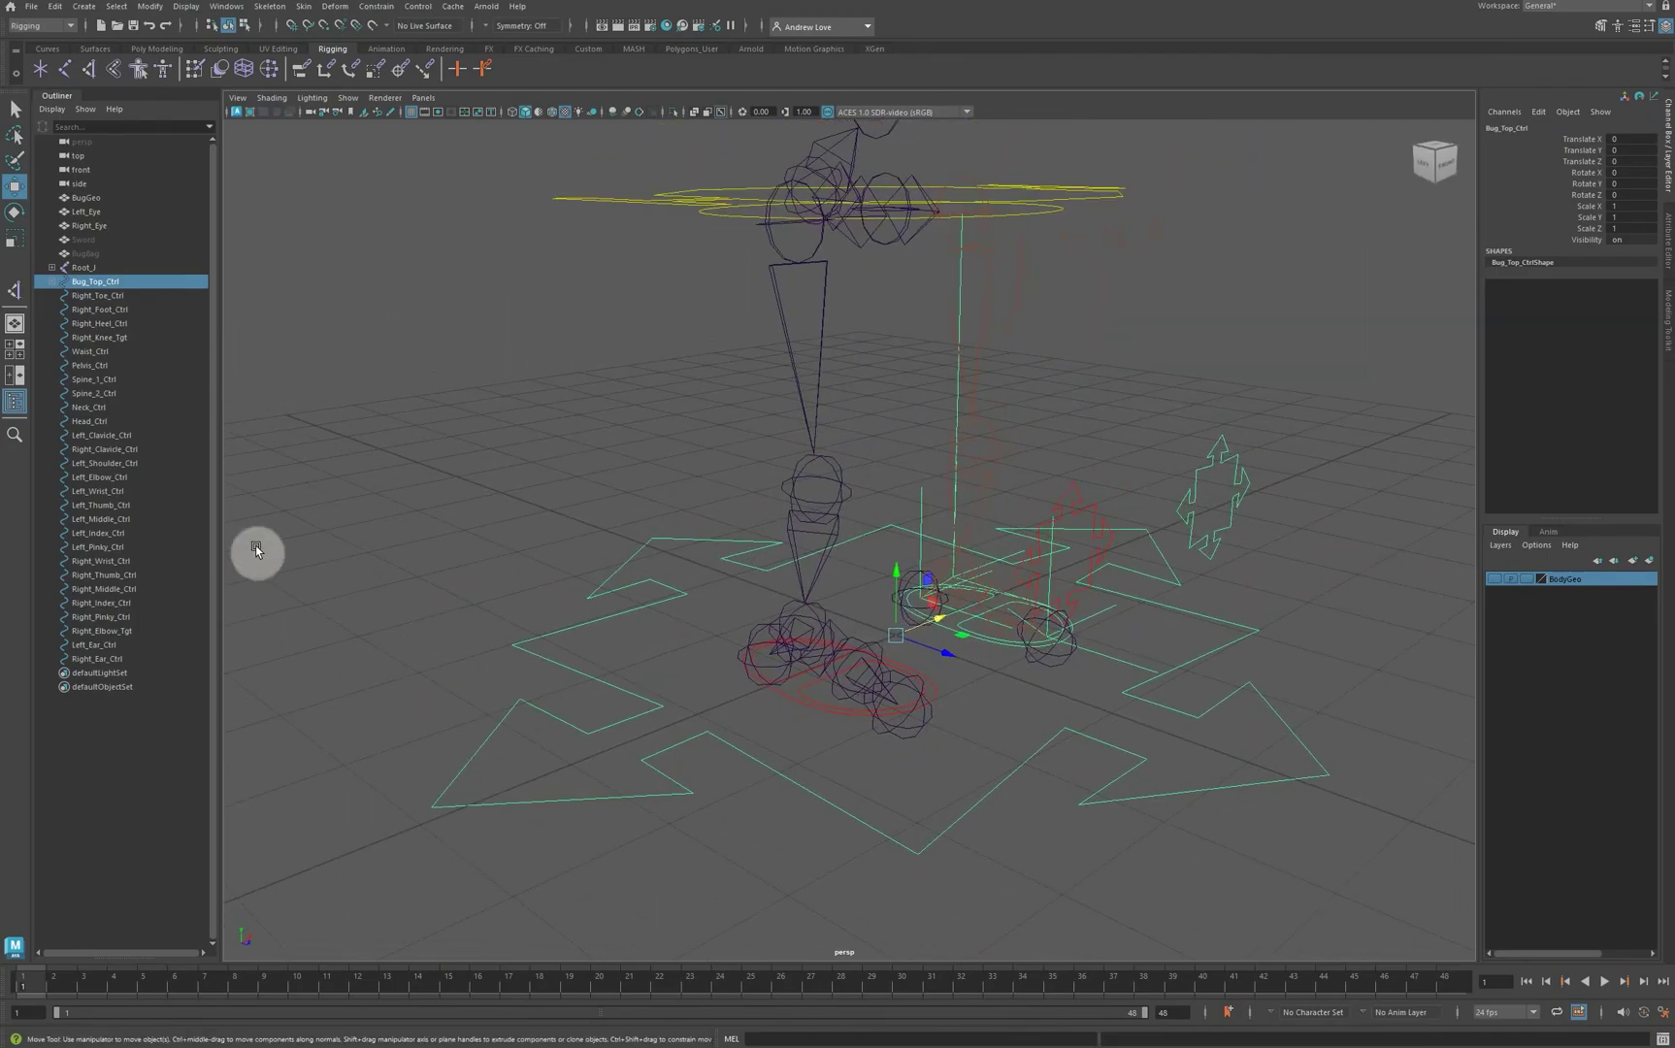
left_click(91, 75)
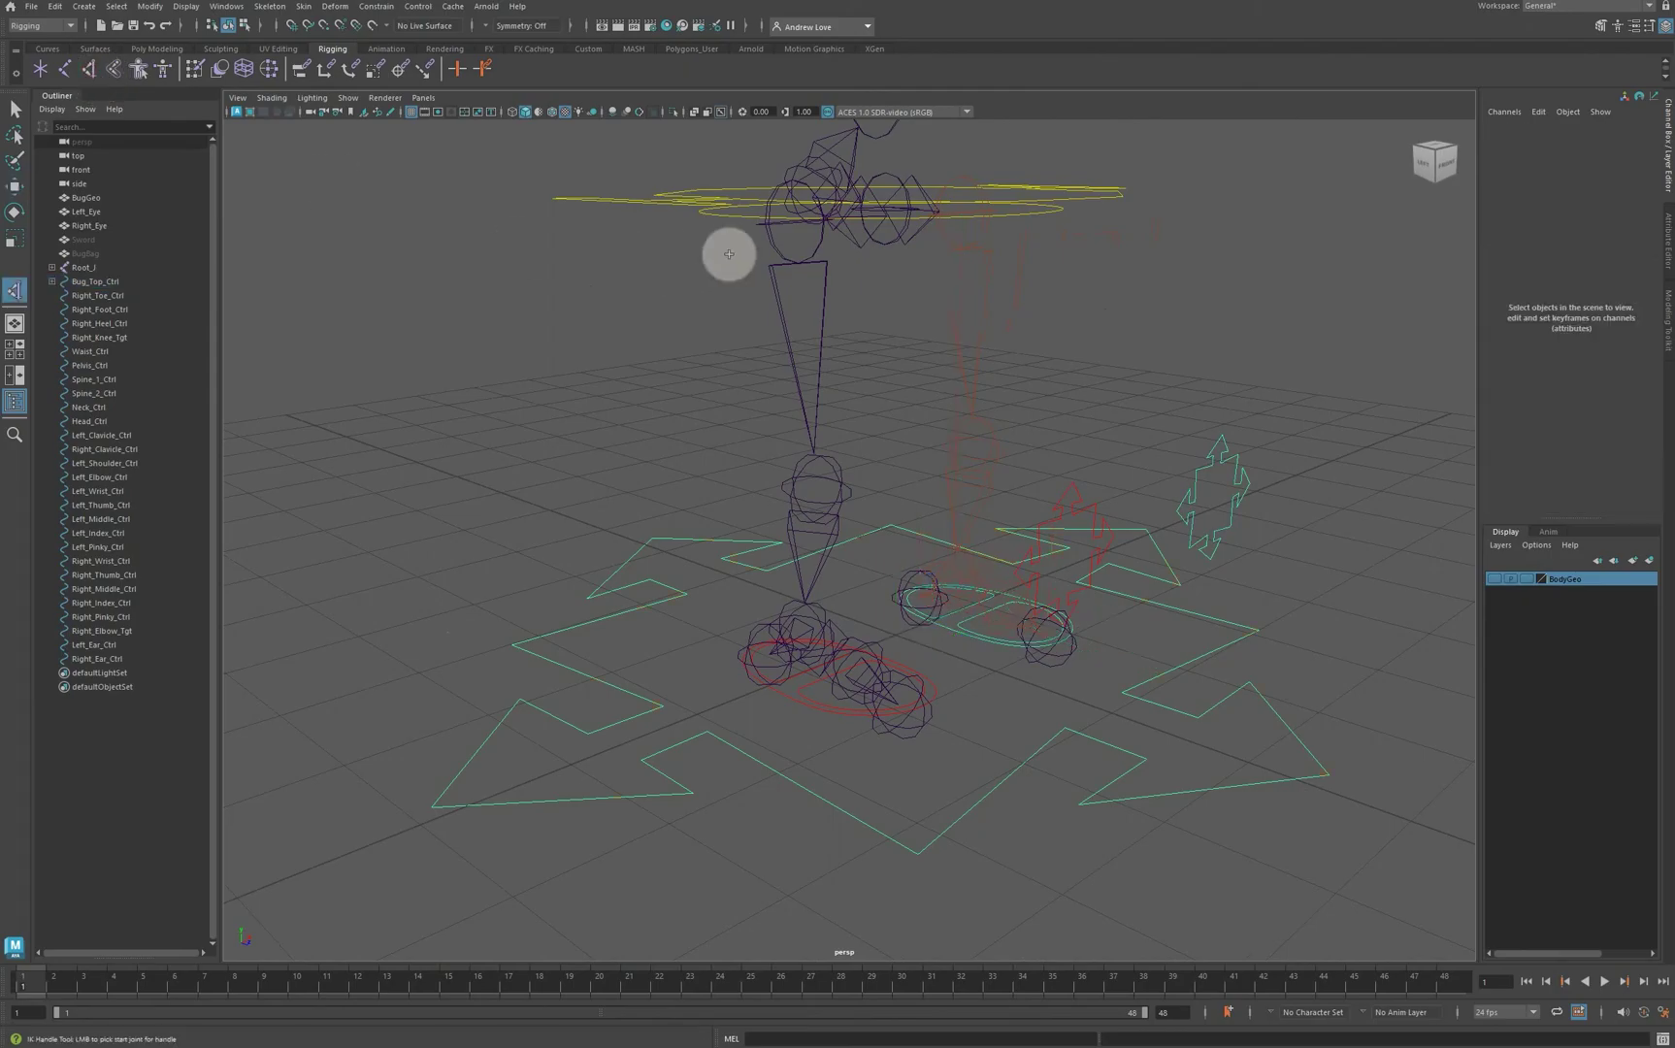
left_click(773, 245)
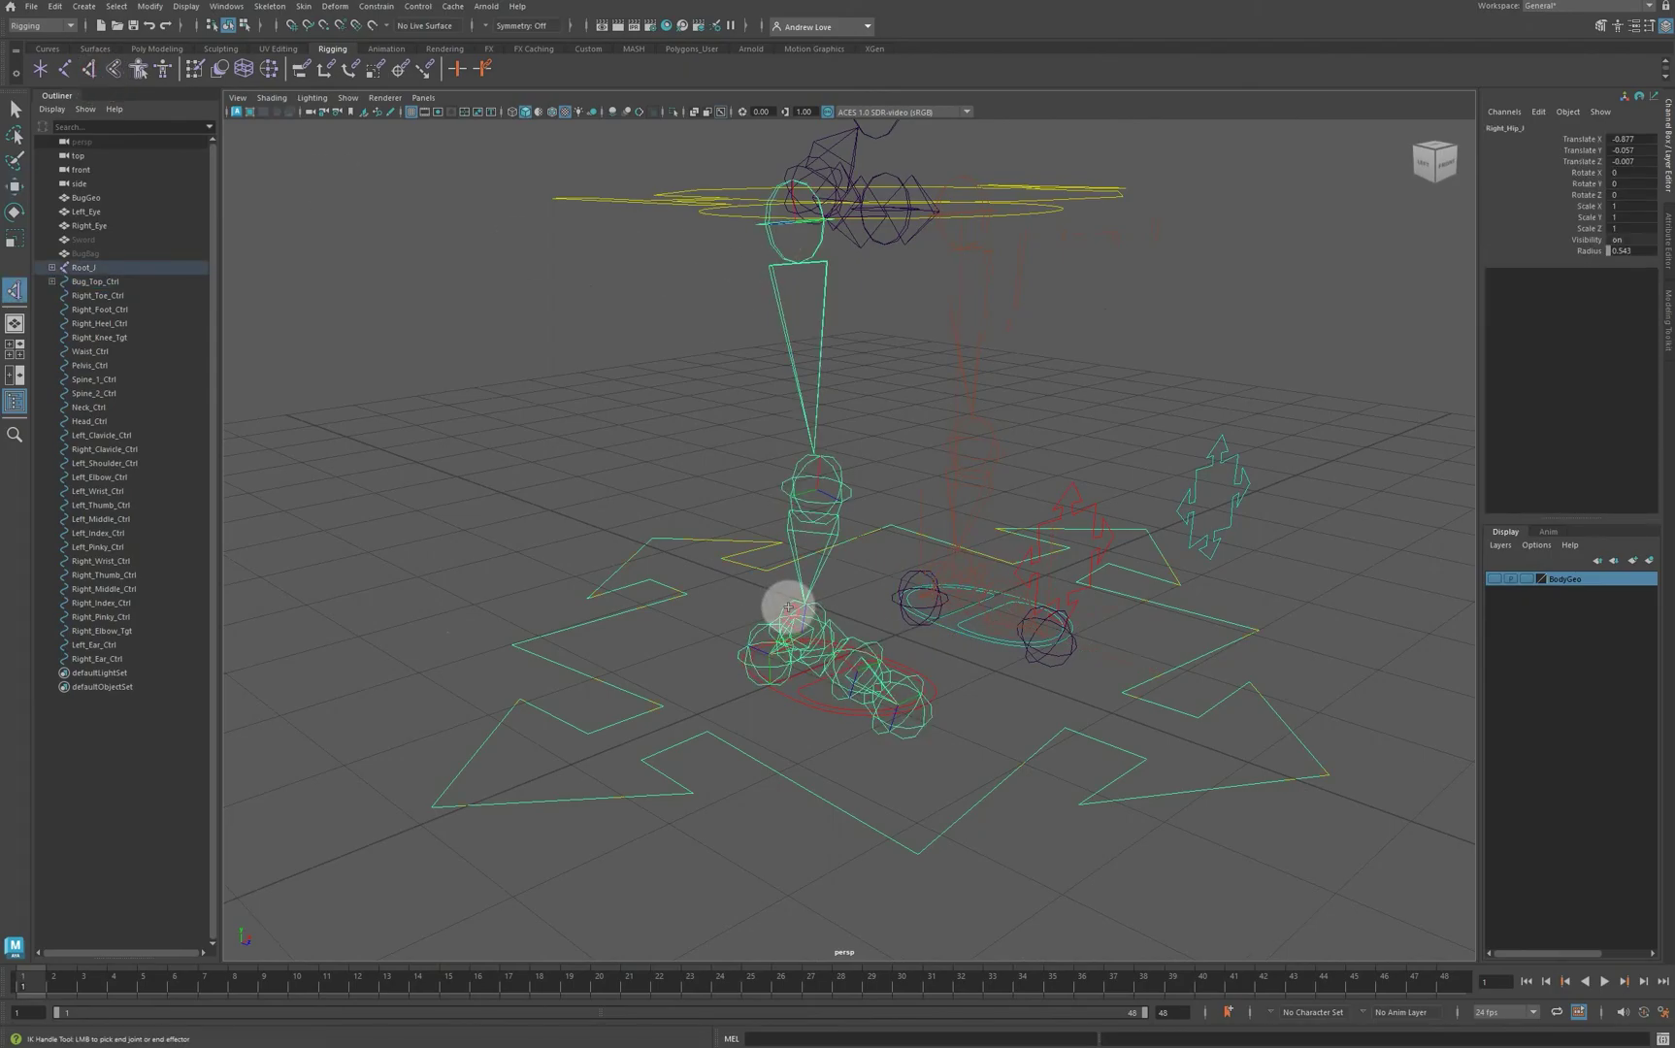
left_click(788, 607)
key("w")
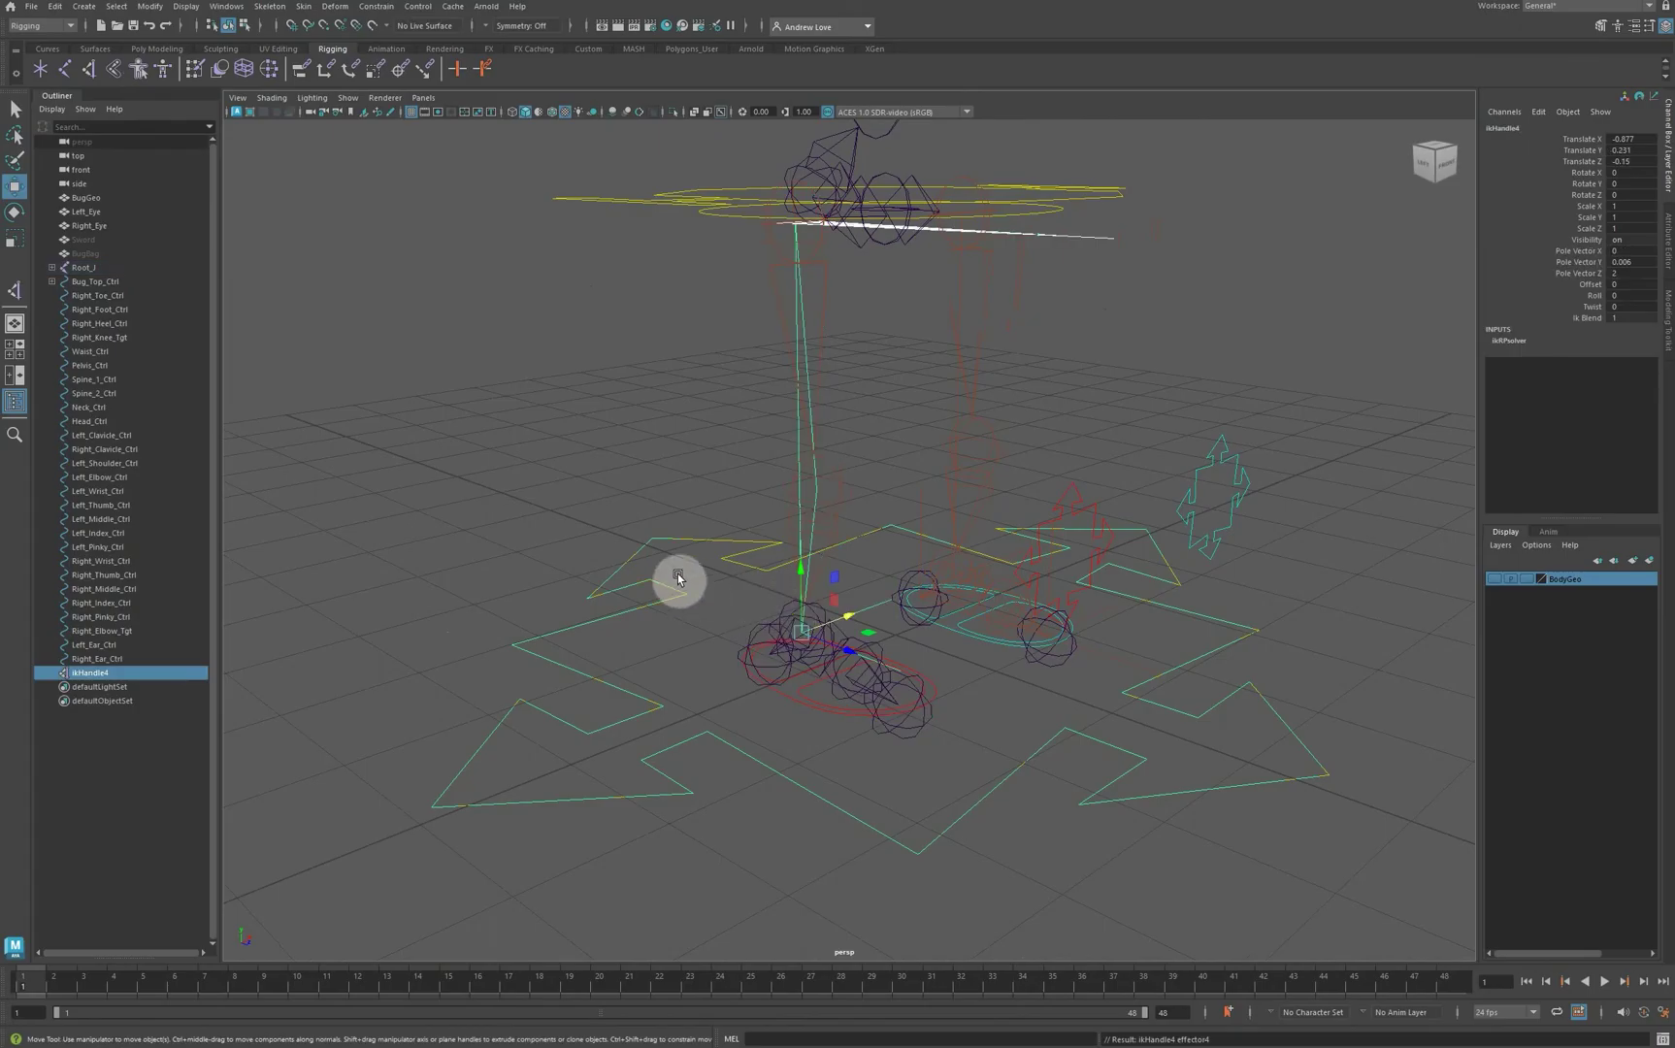
Step: Create an IK handle from the right toe joint to the joint at the tip of the right foot
scroll(676, 580, "up", 2)
scroll(631, 577, "up", 2)
scroll(630, 577, "down", 3)
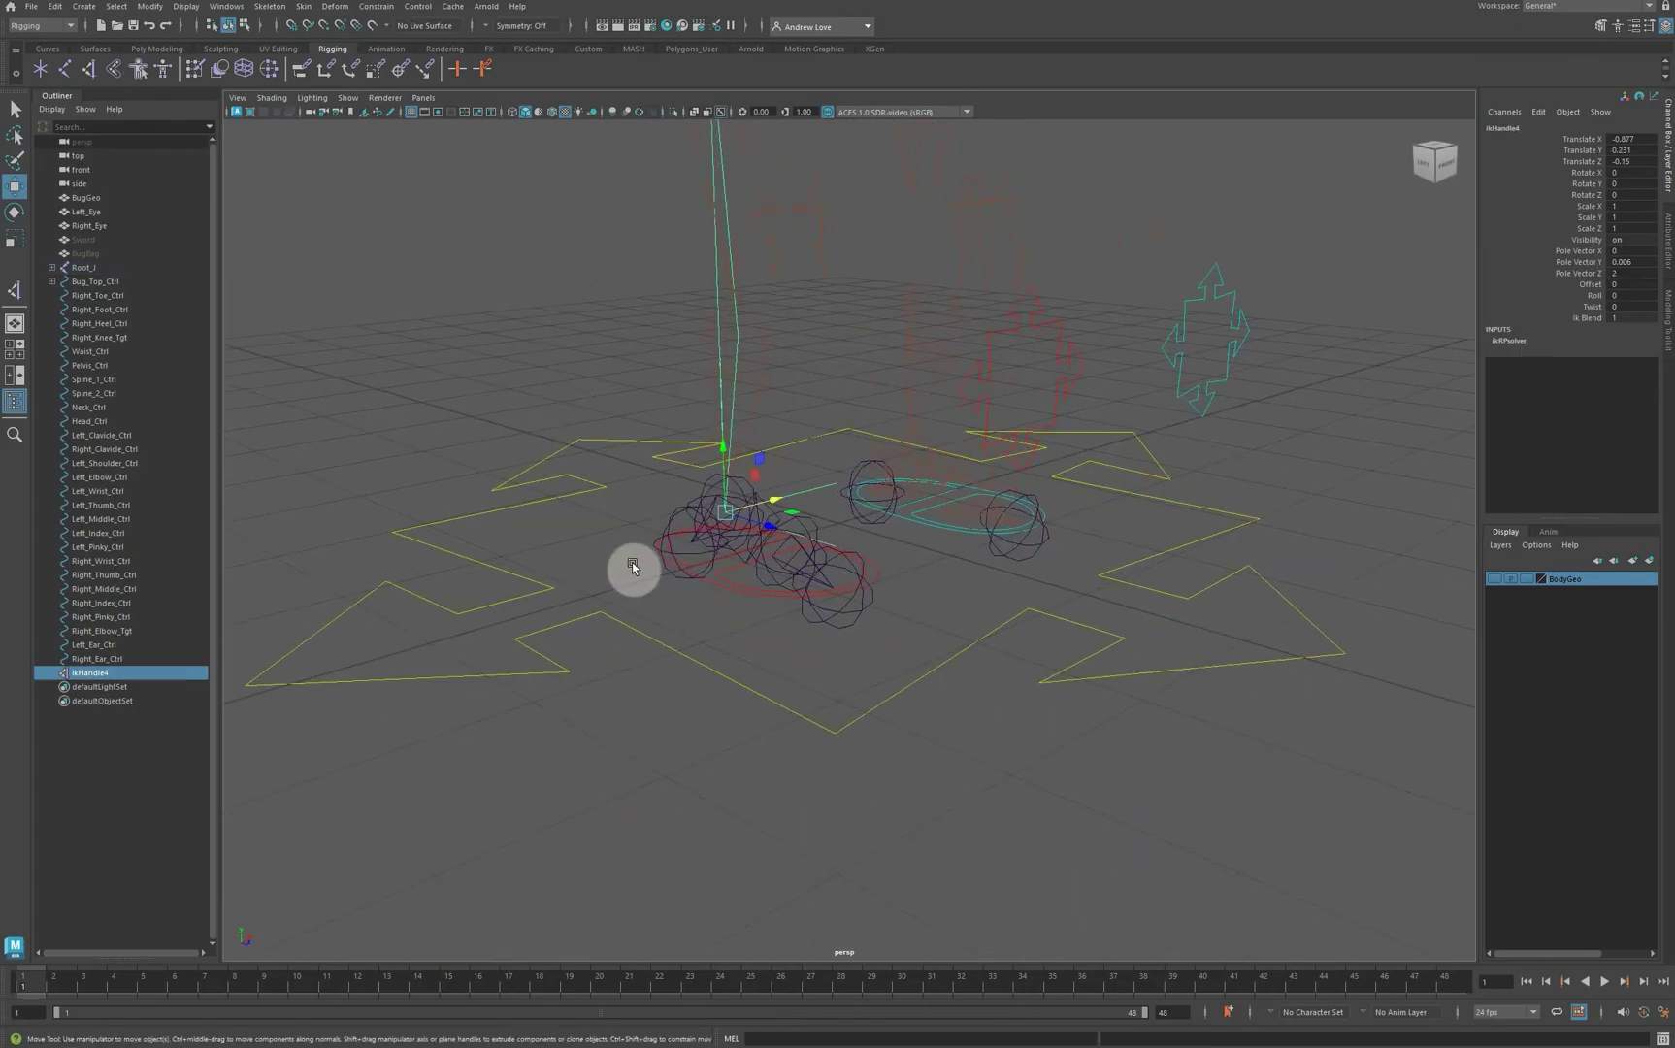
left_click(89, 70)
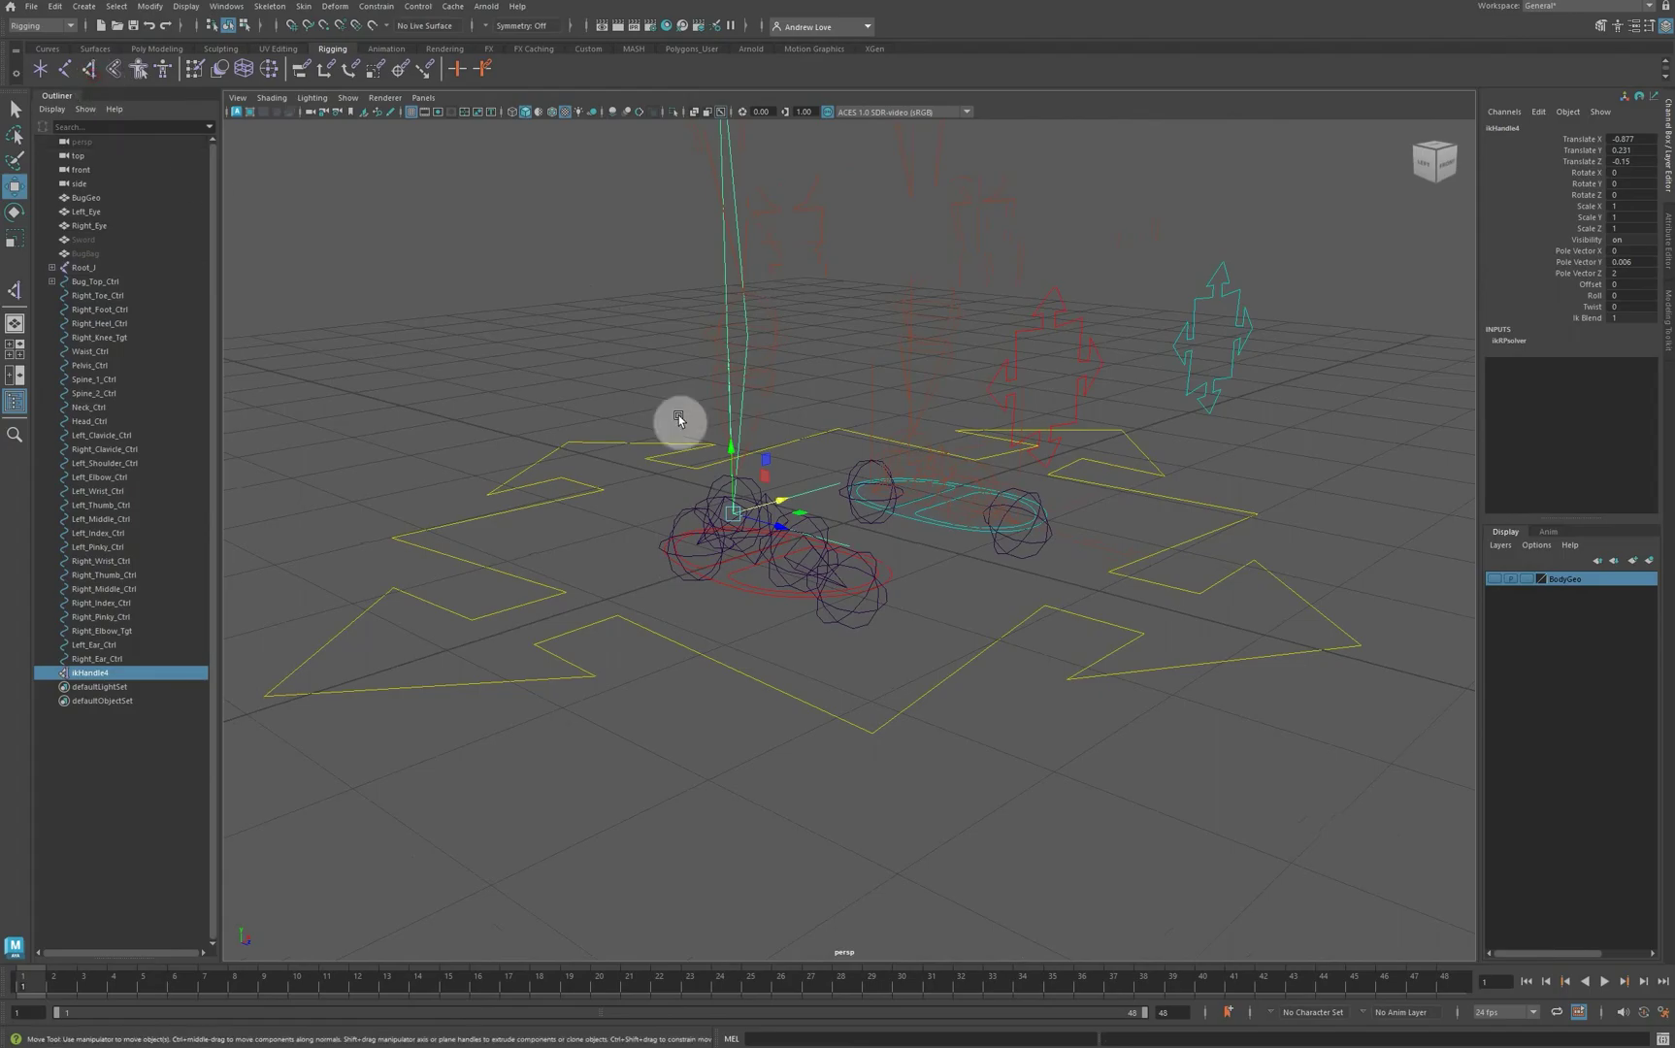
left_click(822, 523)
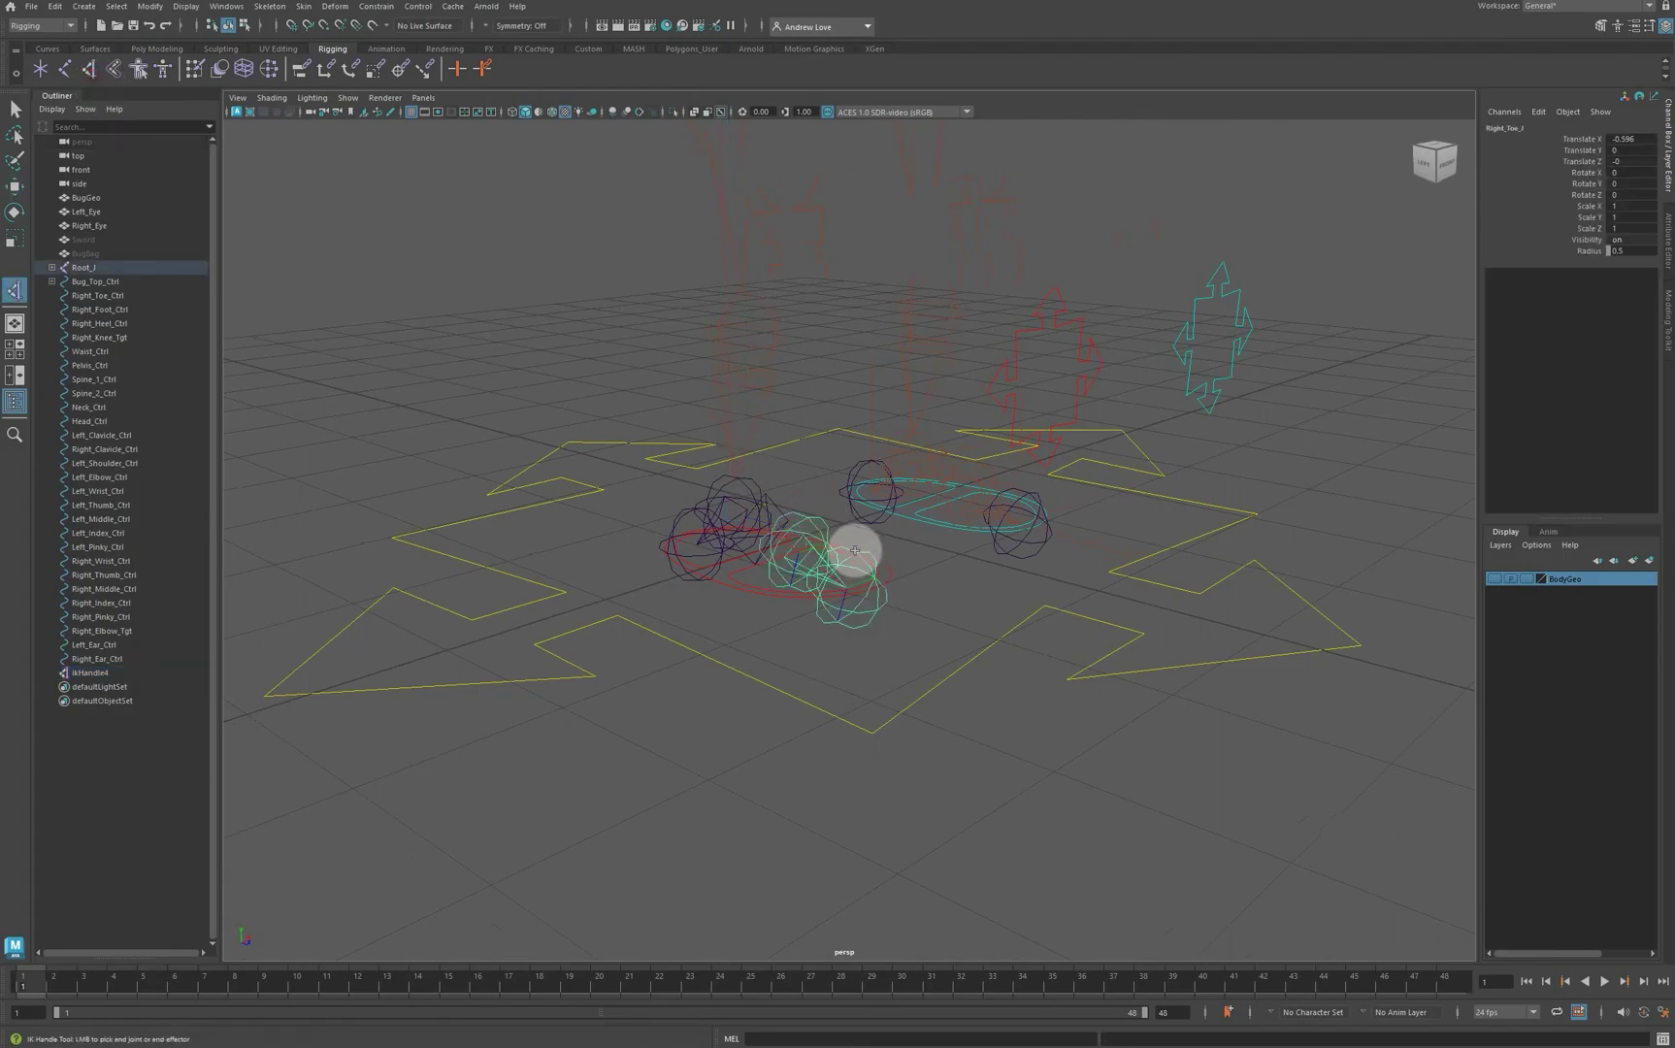
left_click(860, 623)
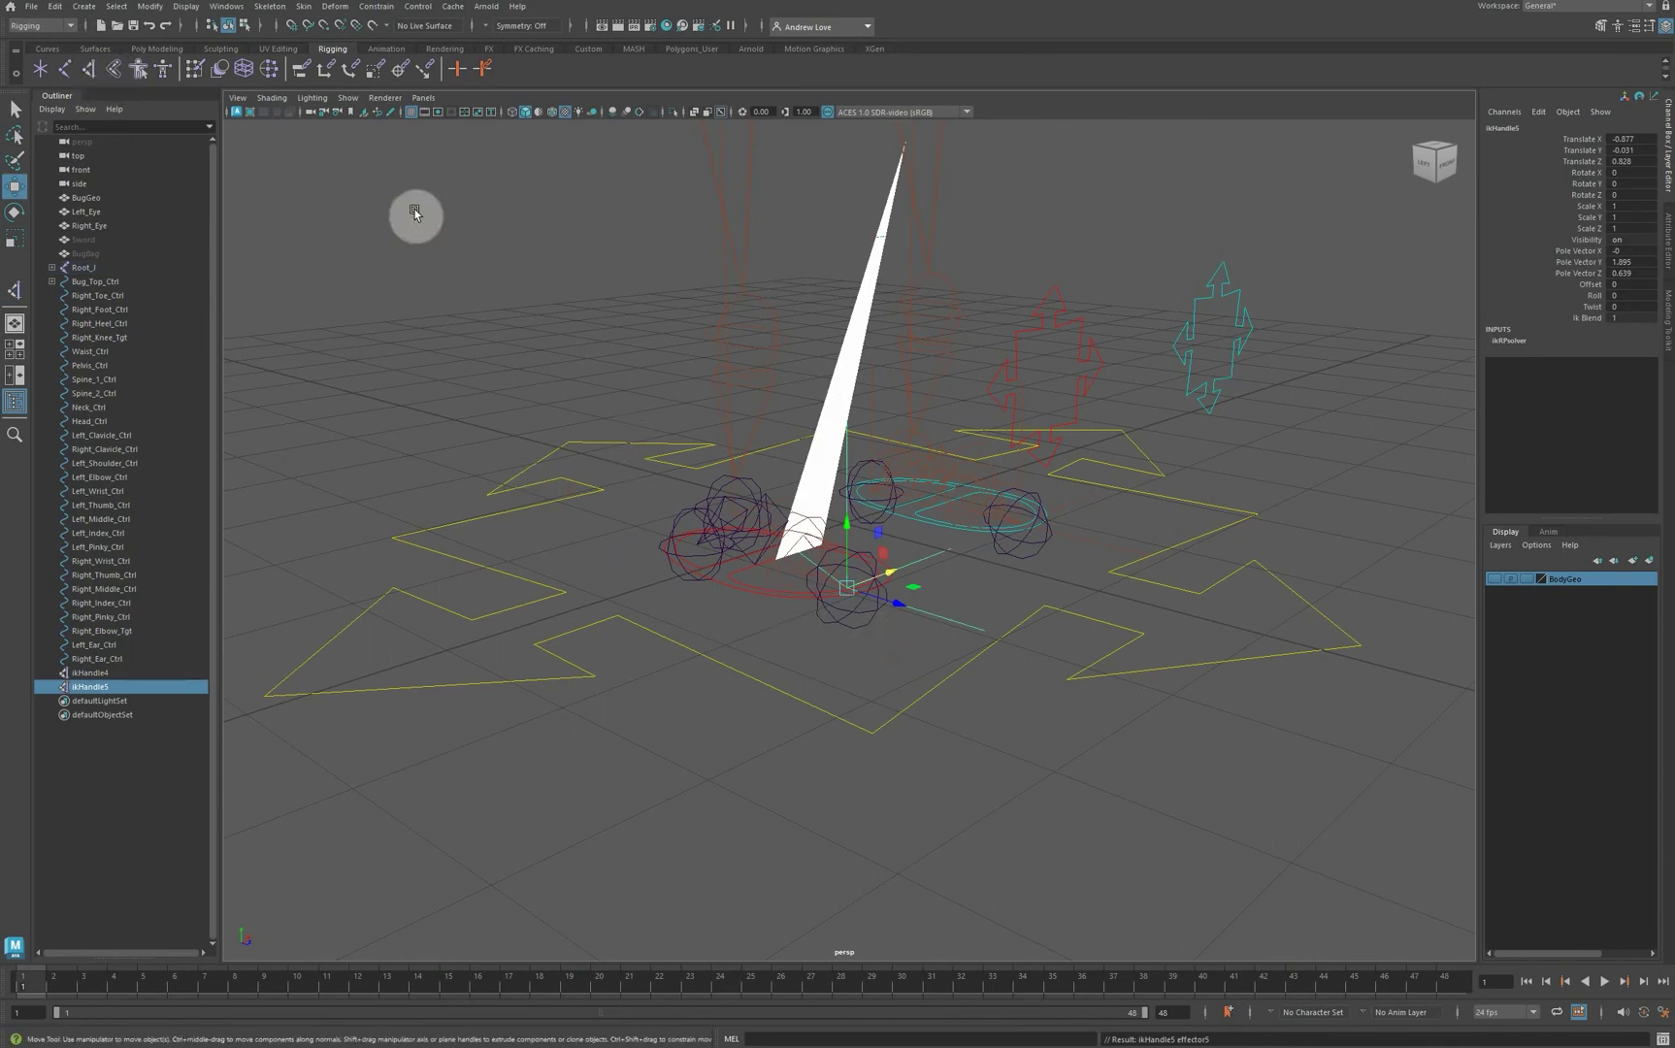
Step: Create an IK handle from the right ankle joint to the right heel joint and clear the selection
left_click(94, 72)
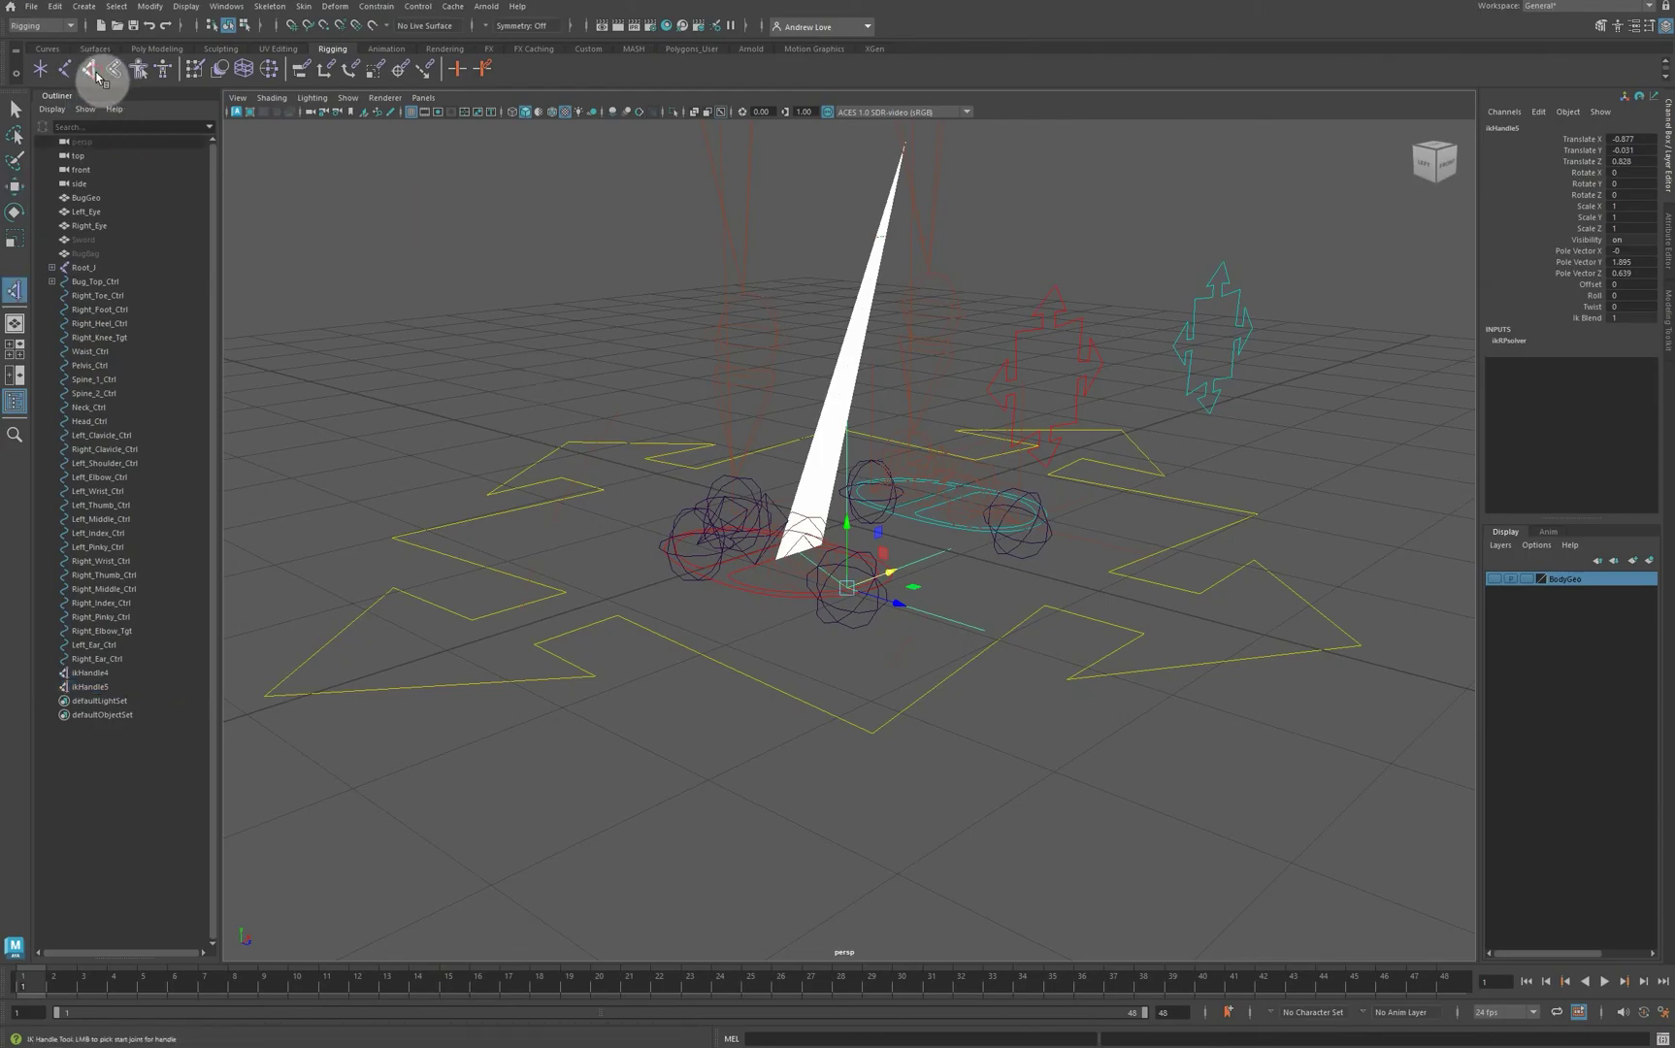
left_click(712, 482)
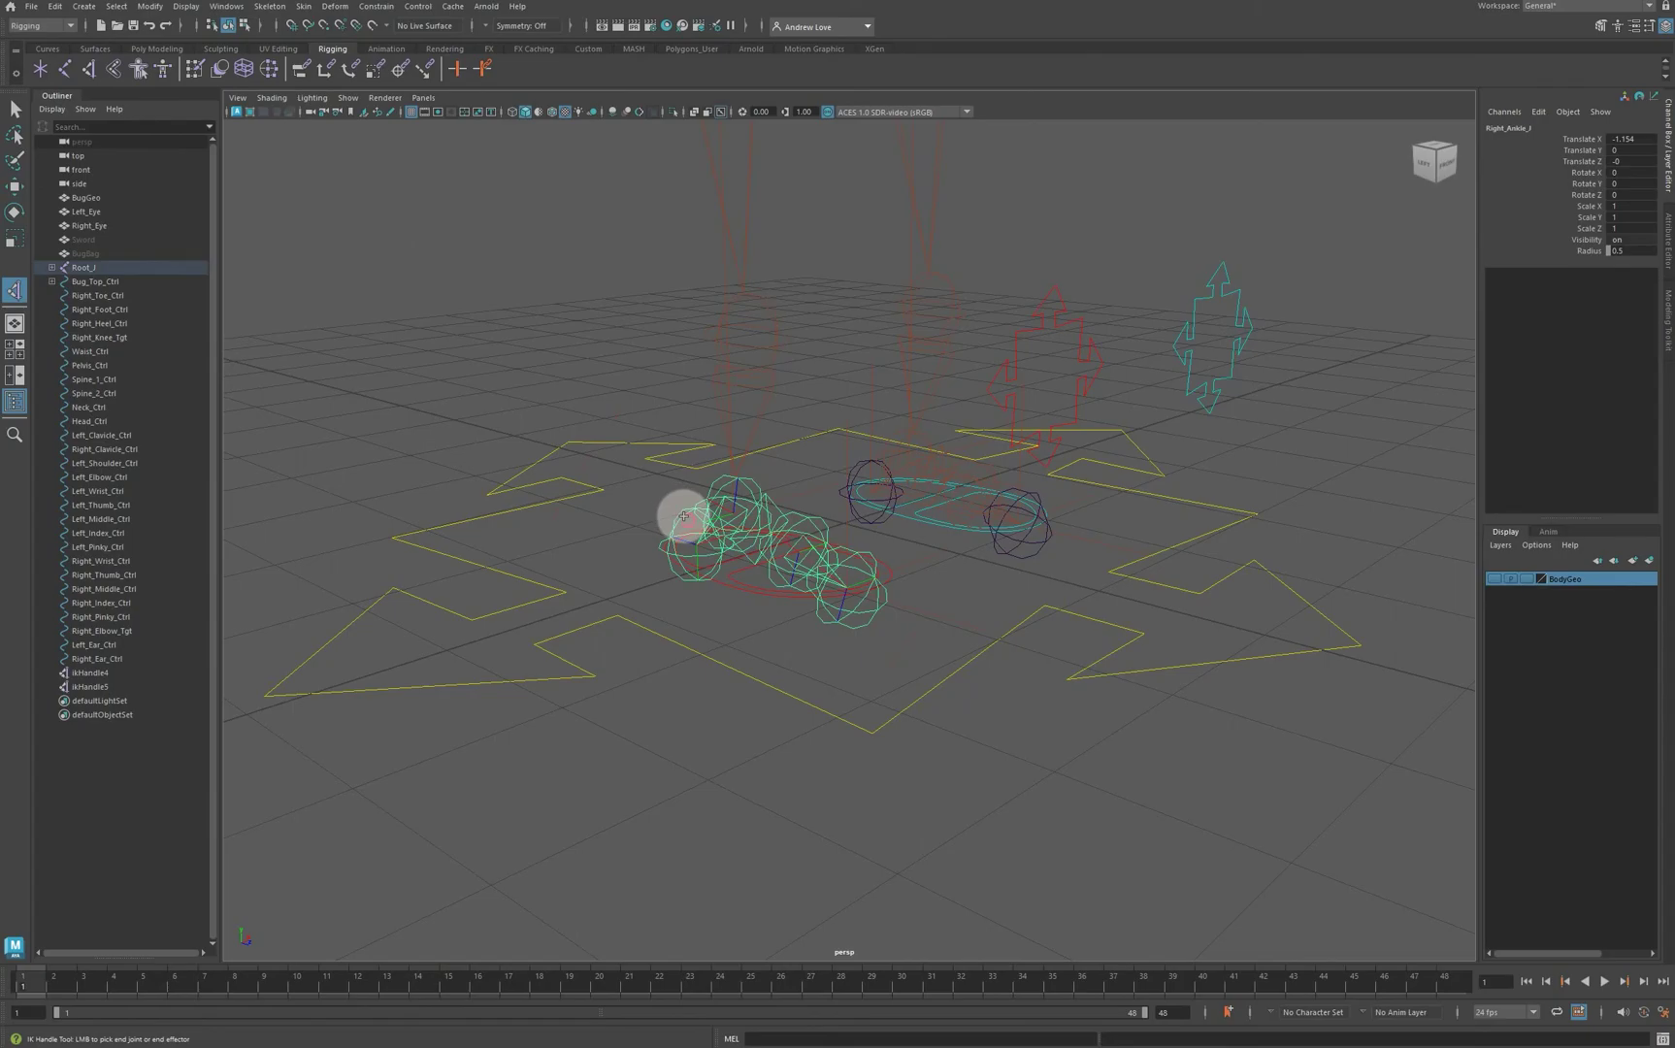
left_click(684, 516)
key("w")
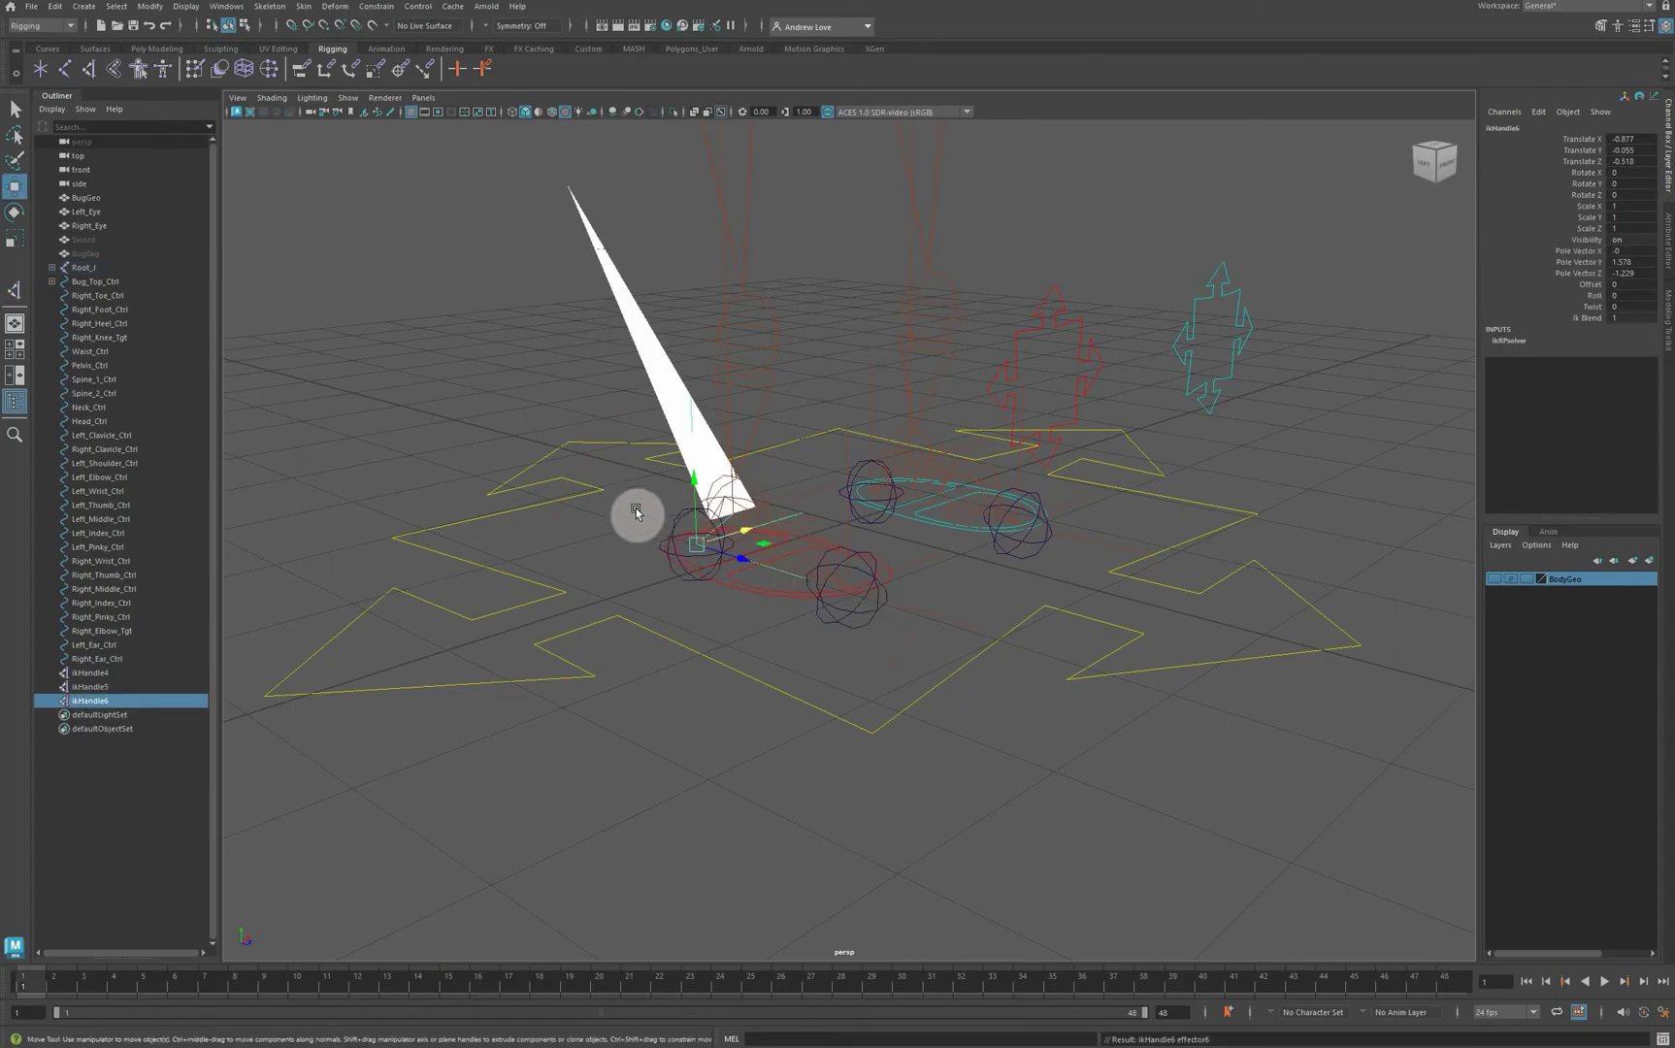
left_click(433, 435)
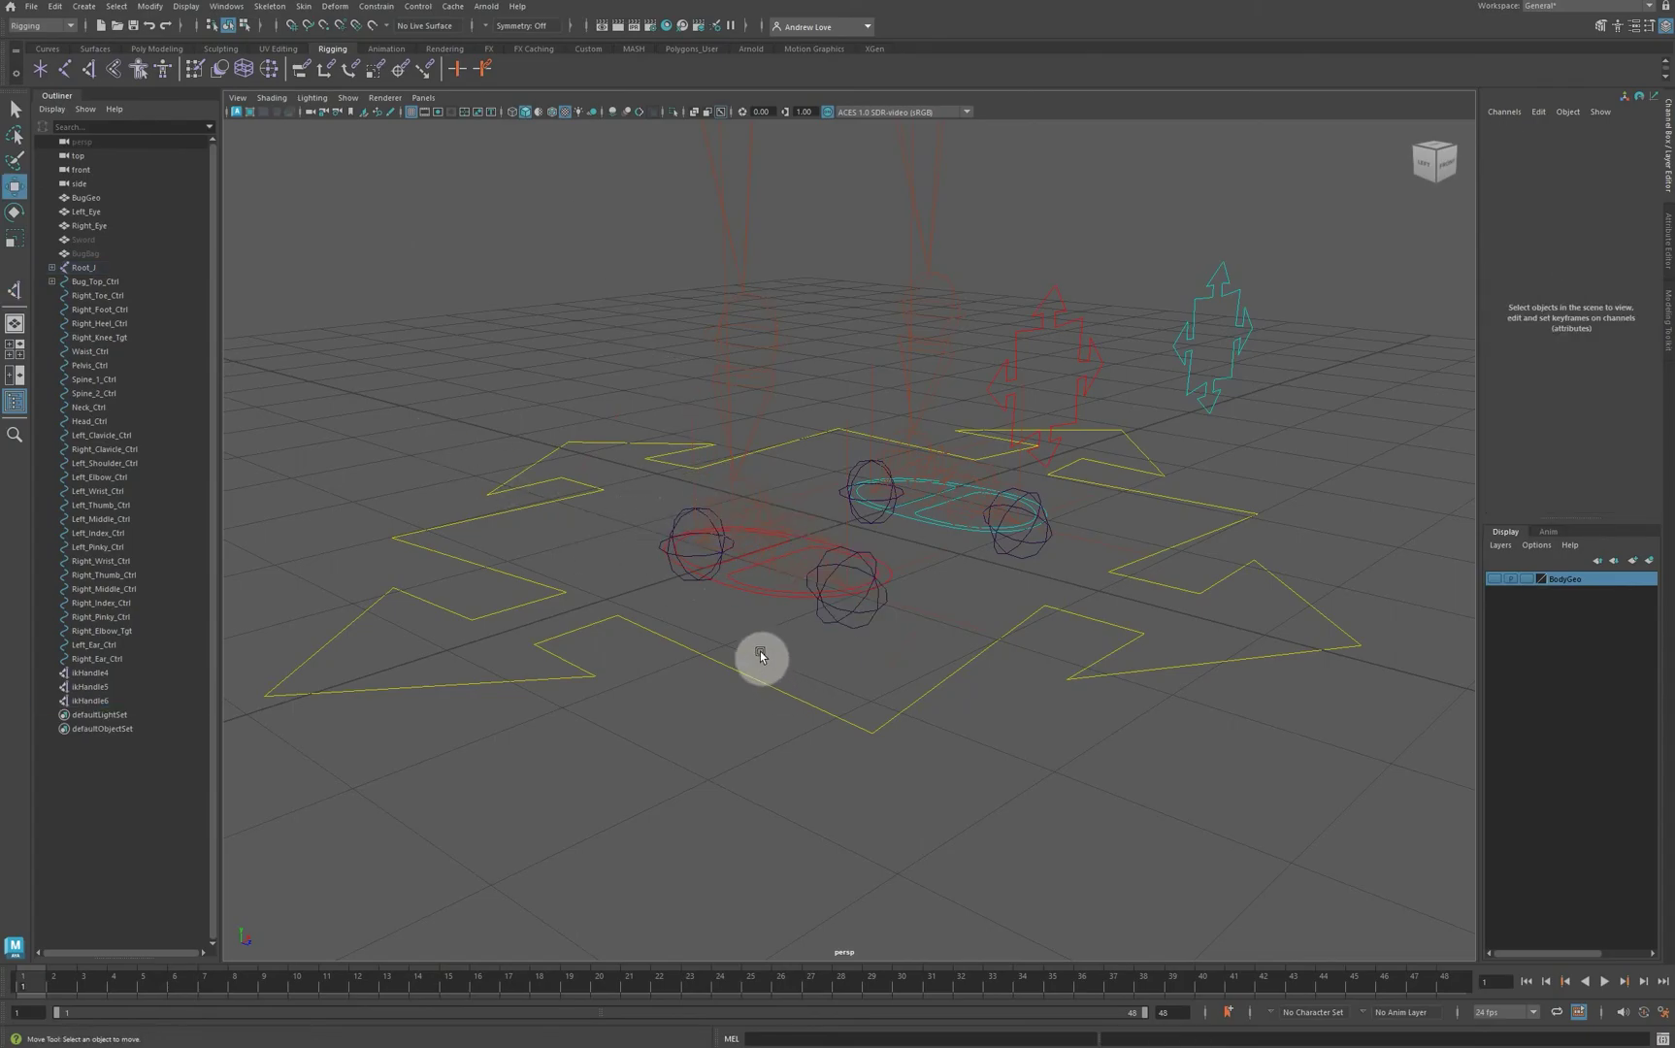
Step: Move the pivot of Right_Foot_Ctrl onto the right heel joint
scroll(763, 666, "up", 5)
scroll(688, 691, "up", 4)
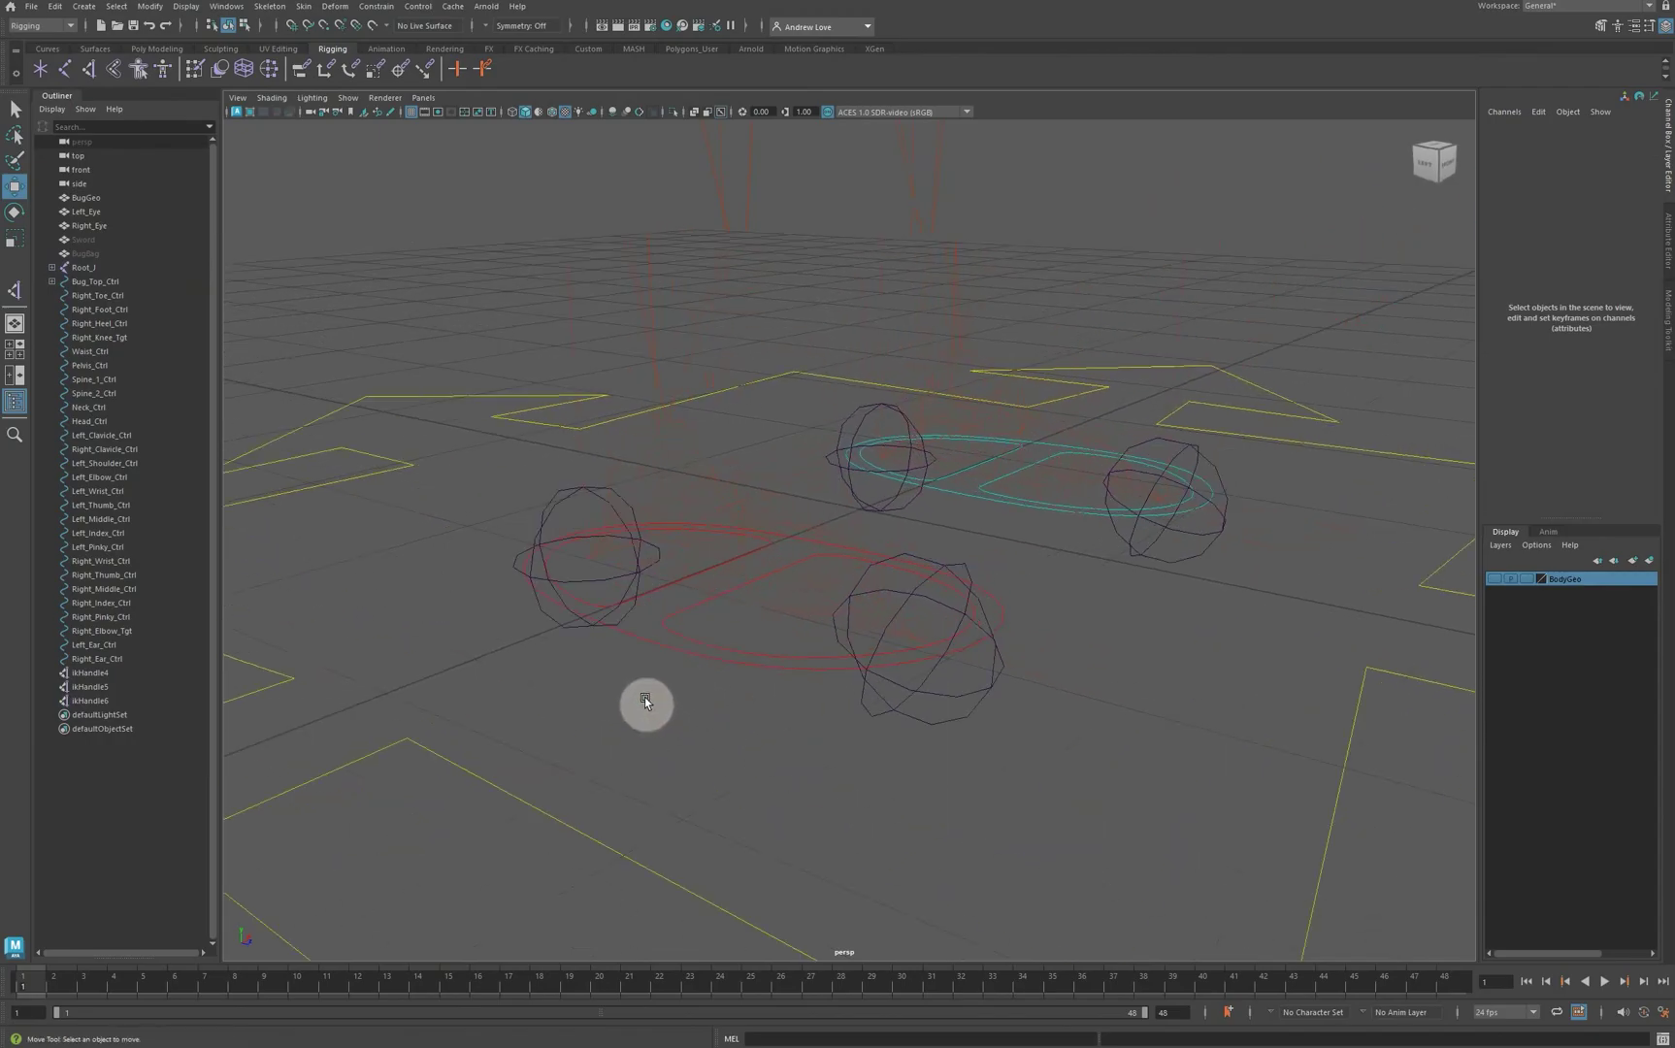
key("q")
left_click(636, 658)
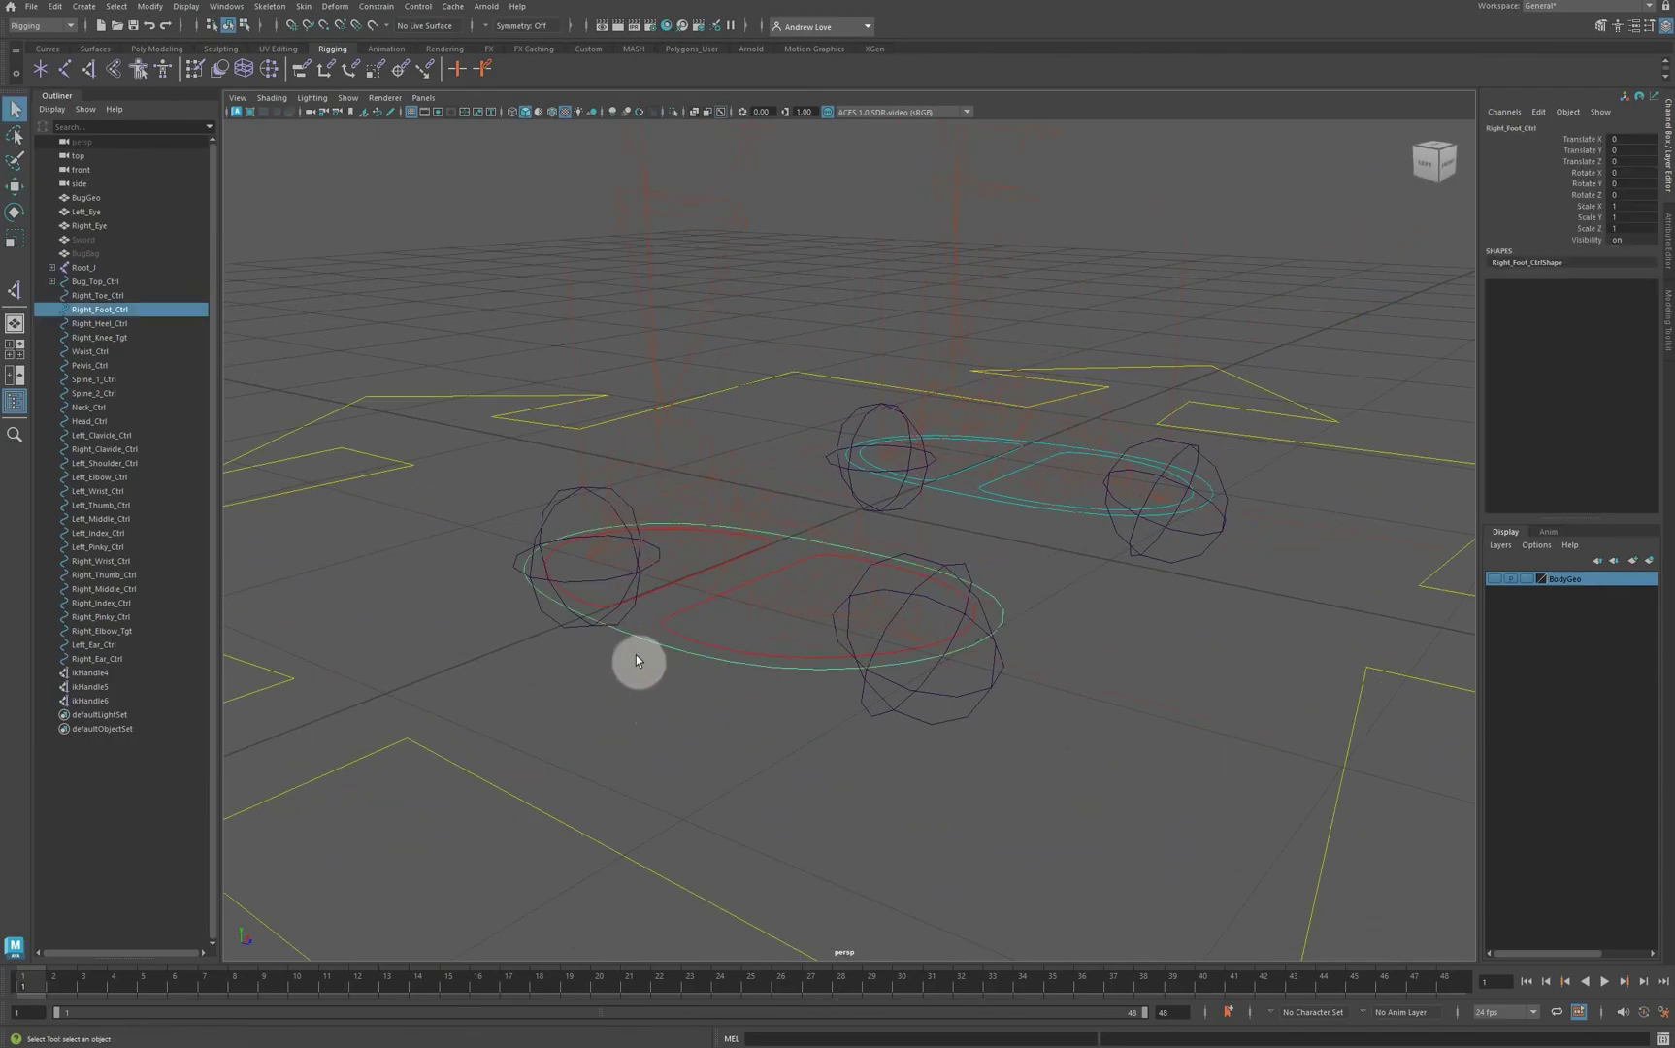
key("w")
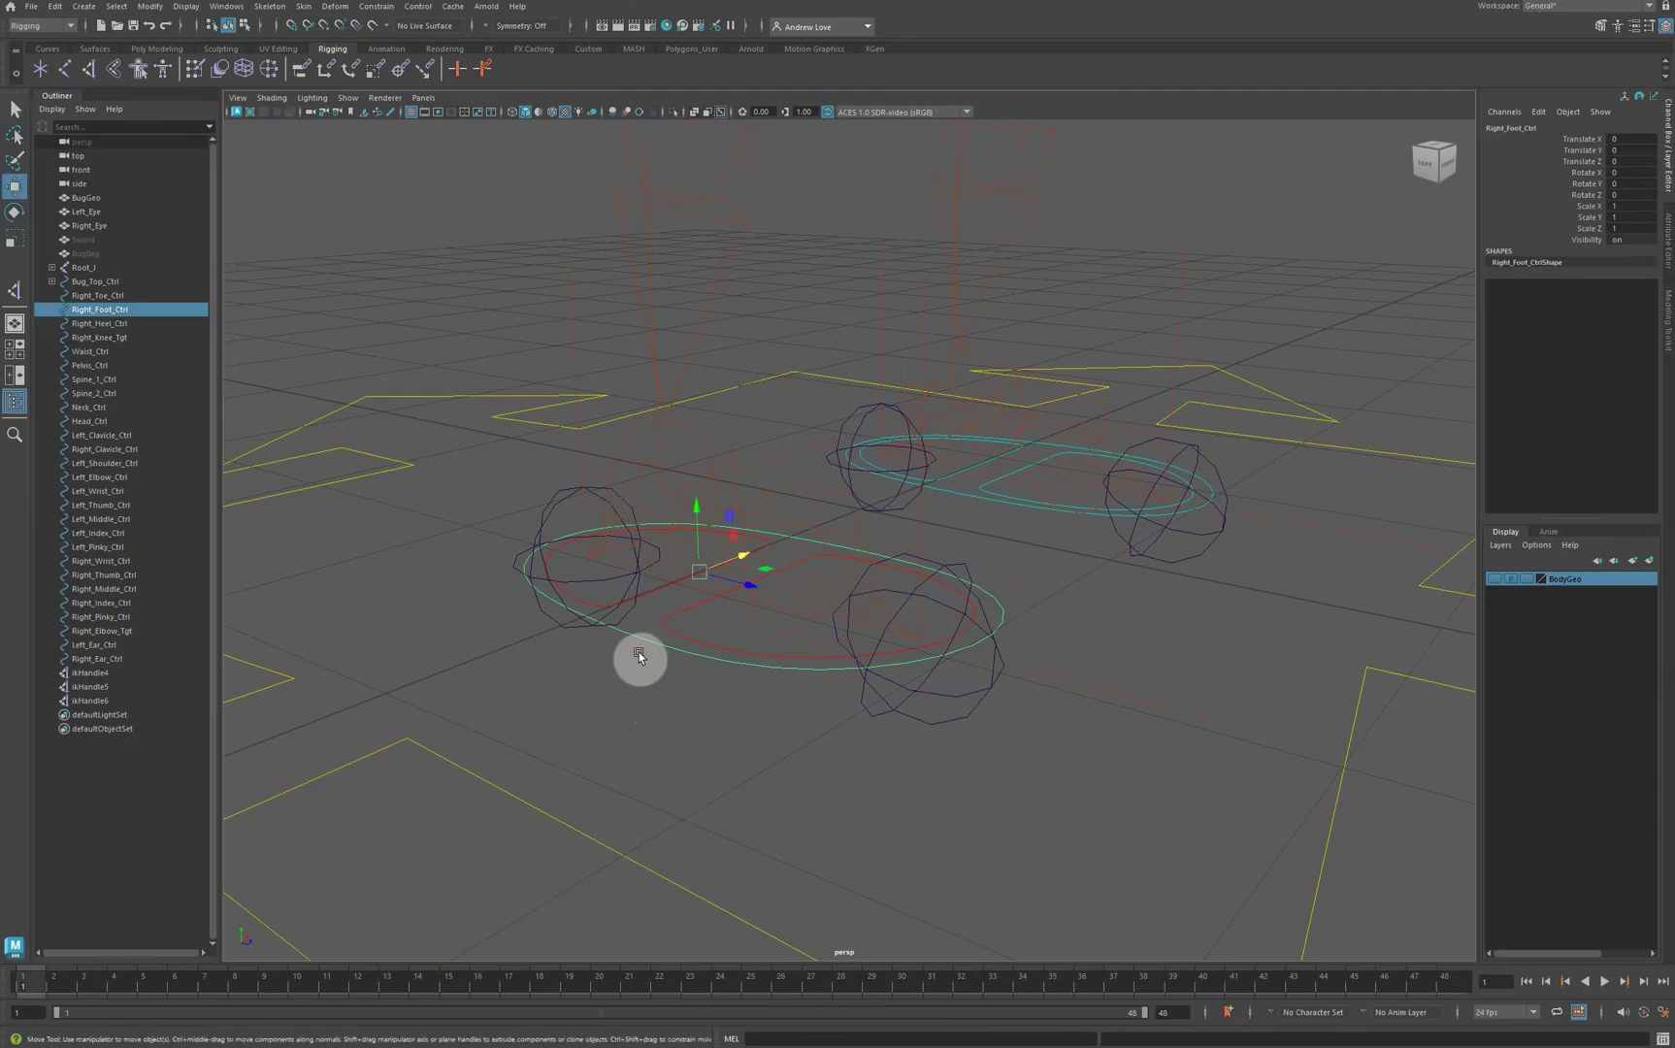
key("d")
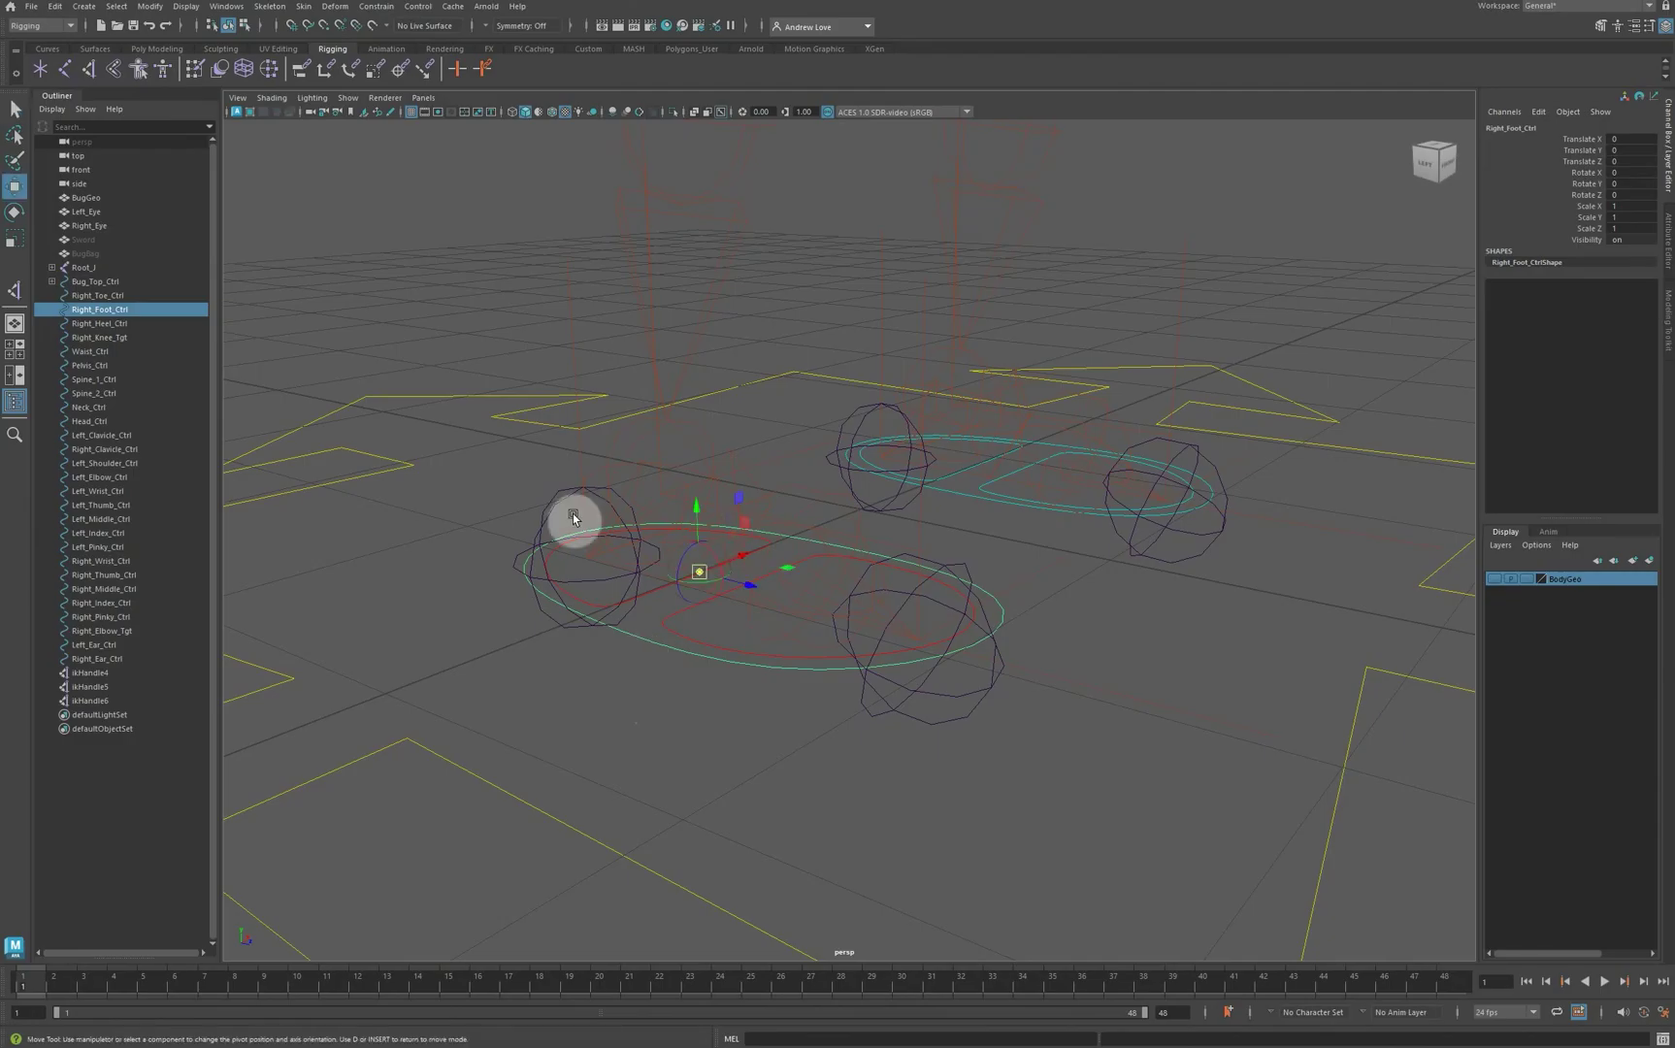
left_click_drag(678, 551, 626, 557)
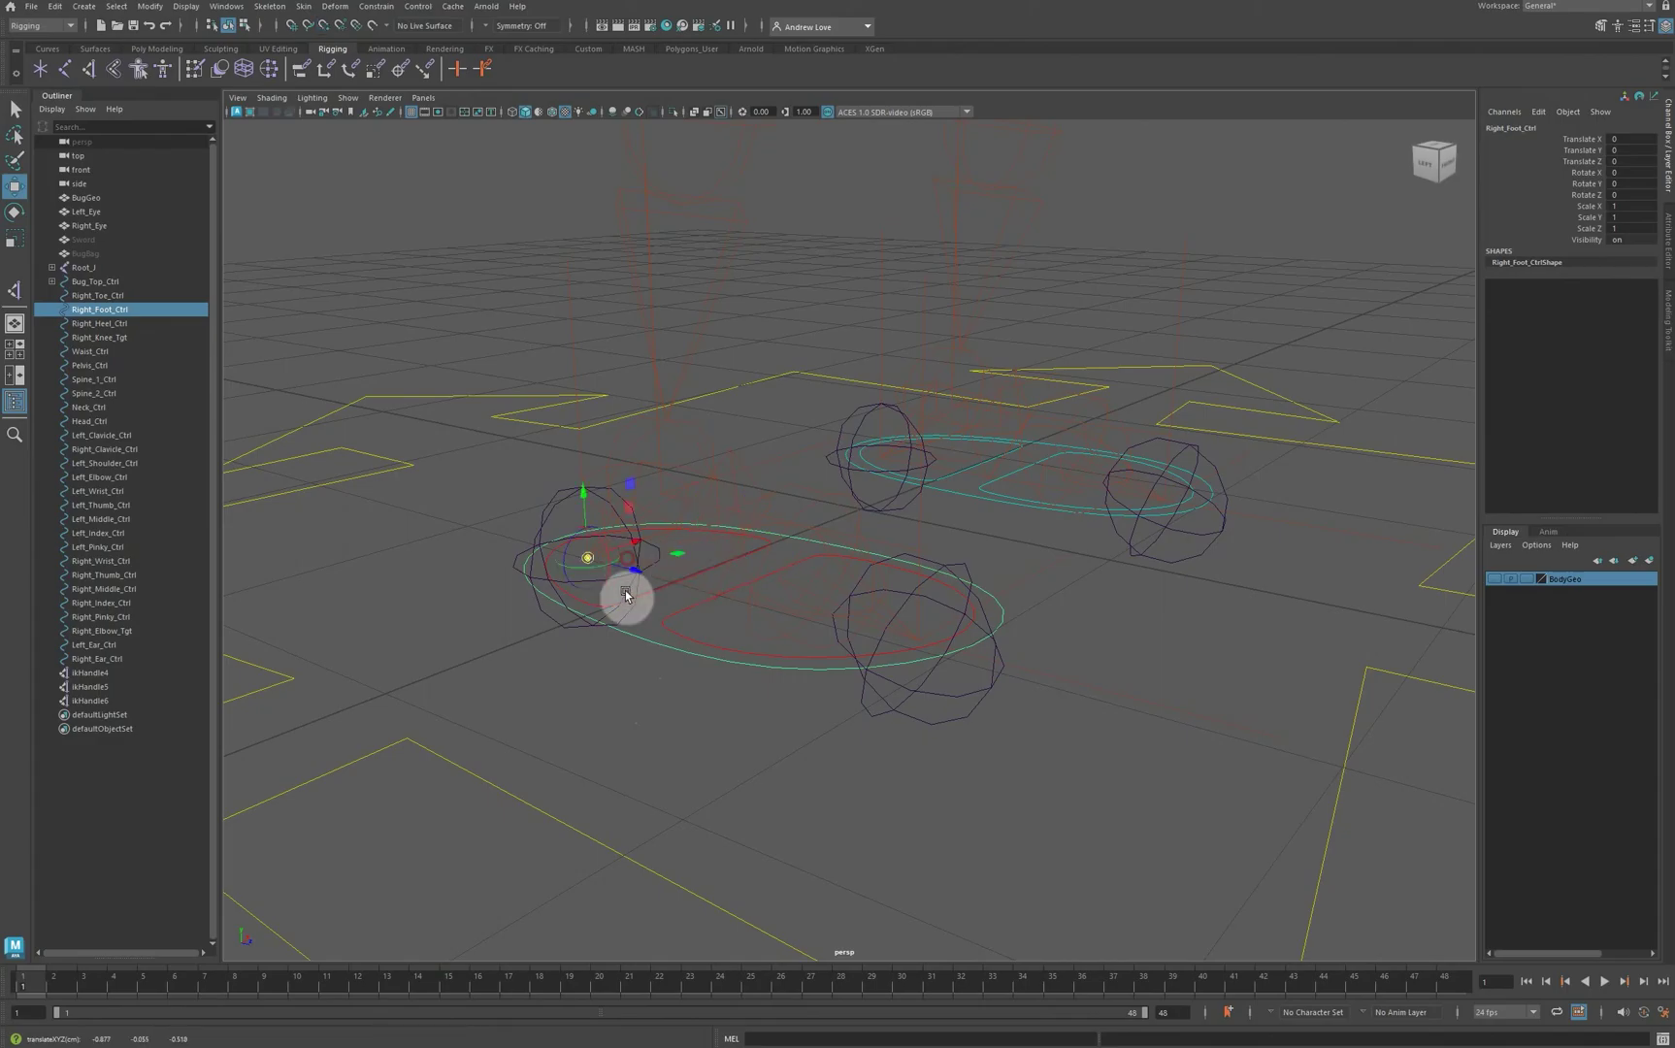
Step: Snap the pivots of Right_Toe_Ctrl and Right_Heel_Ctrl to the right toe joint and clear the selection
left_click(660, 619)
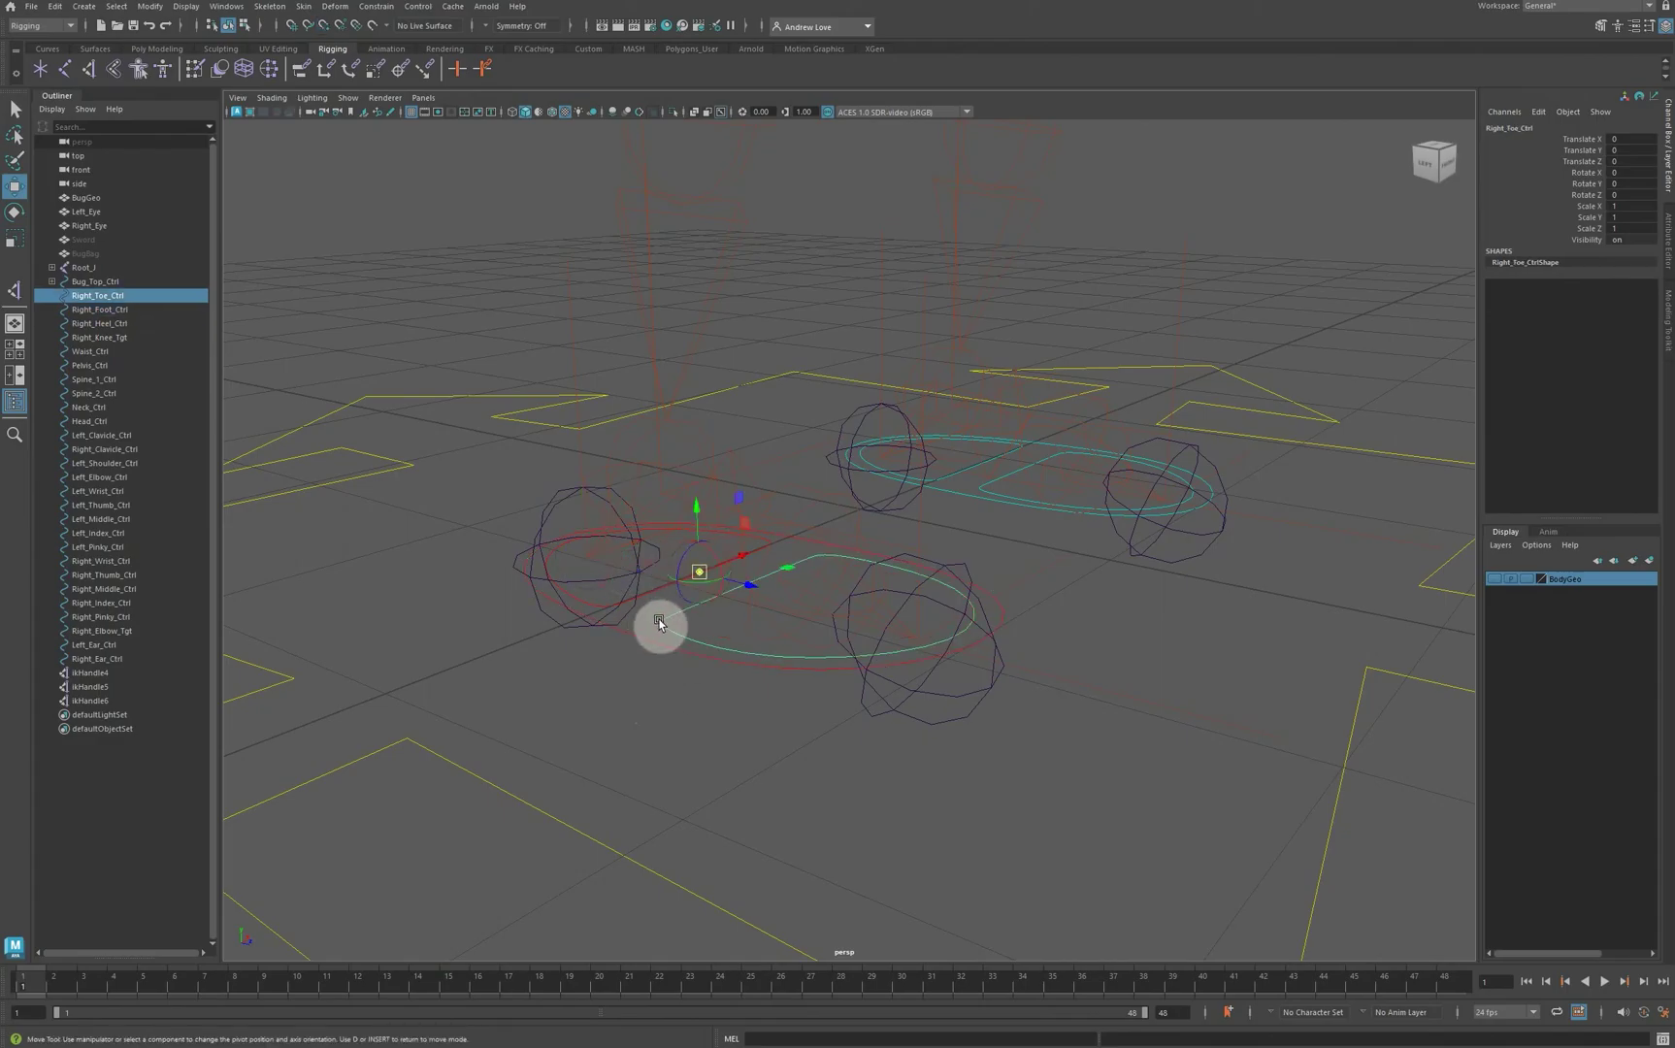
key("d")
key("v")
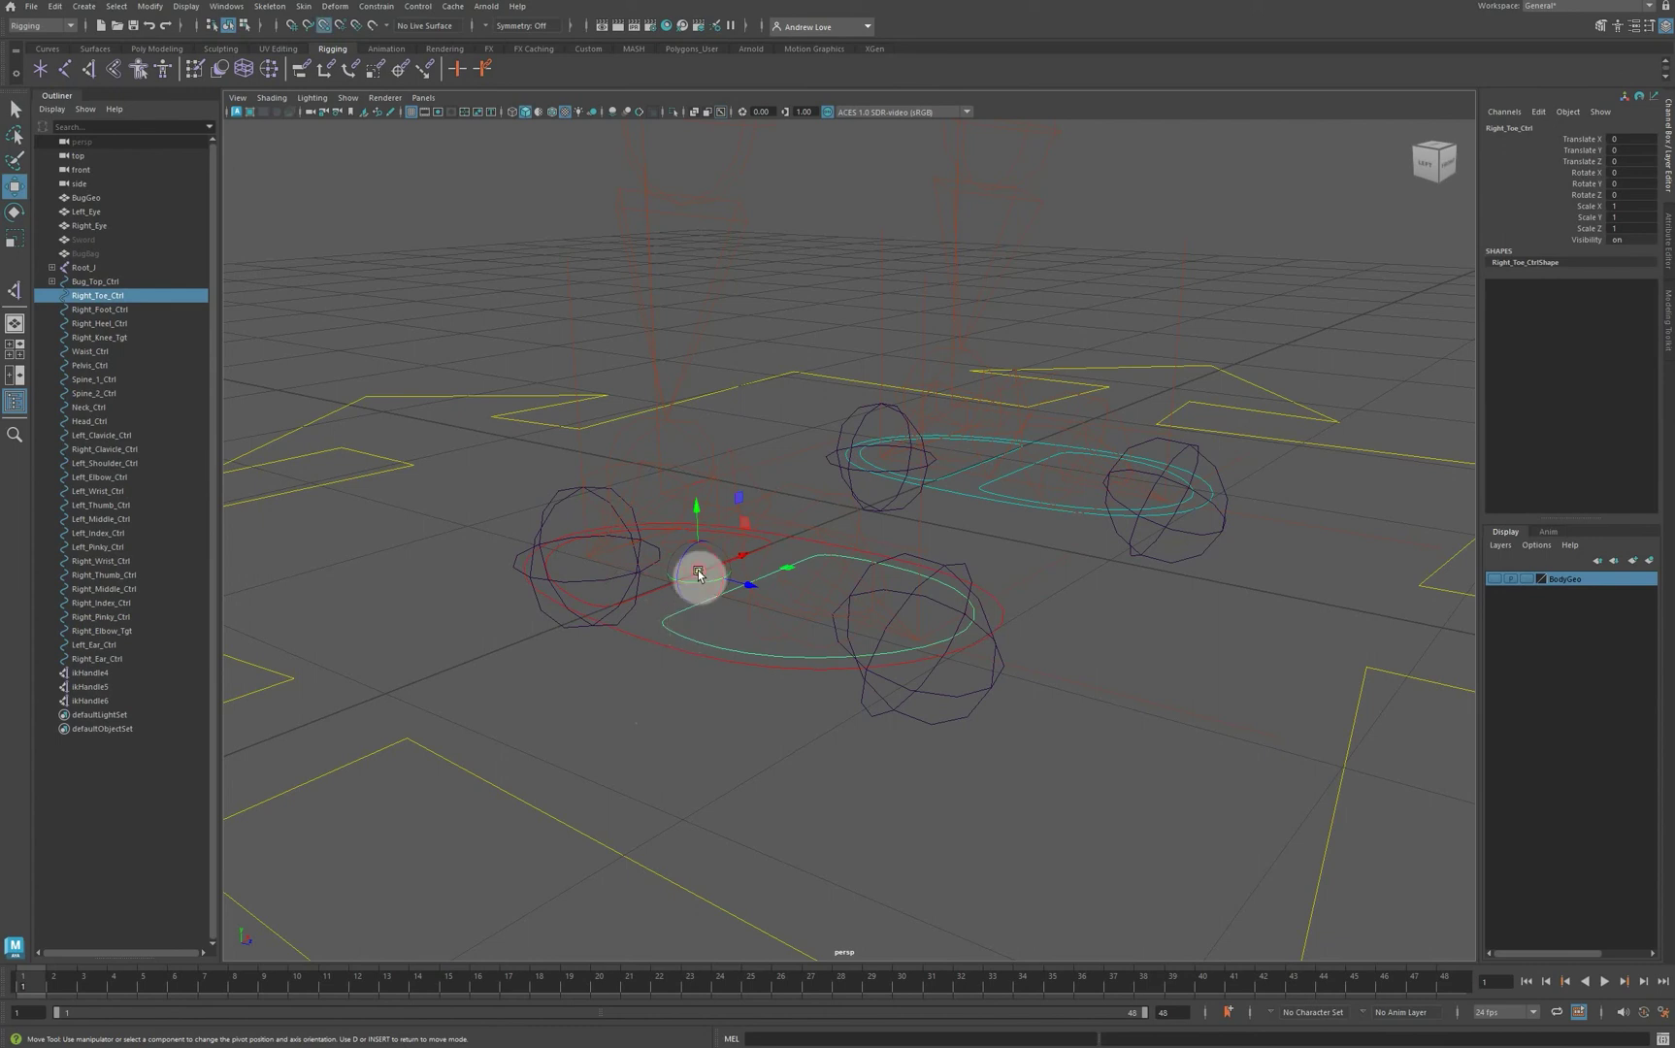
left_click_drag(703, 576, 759, 578)
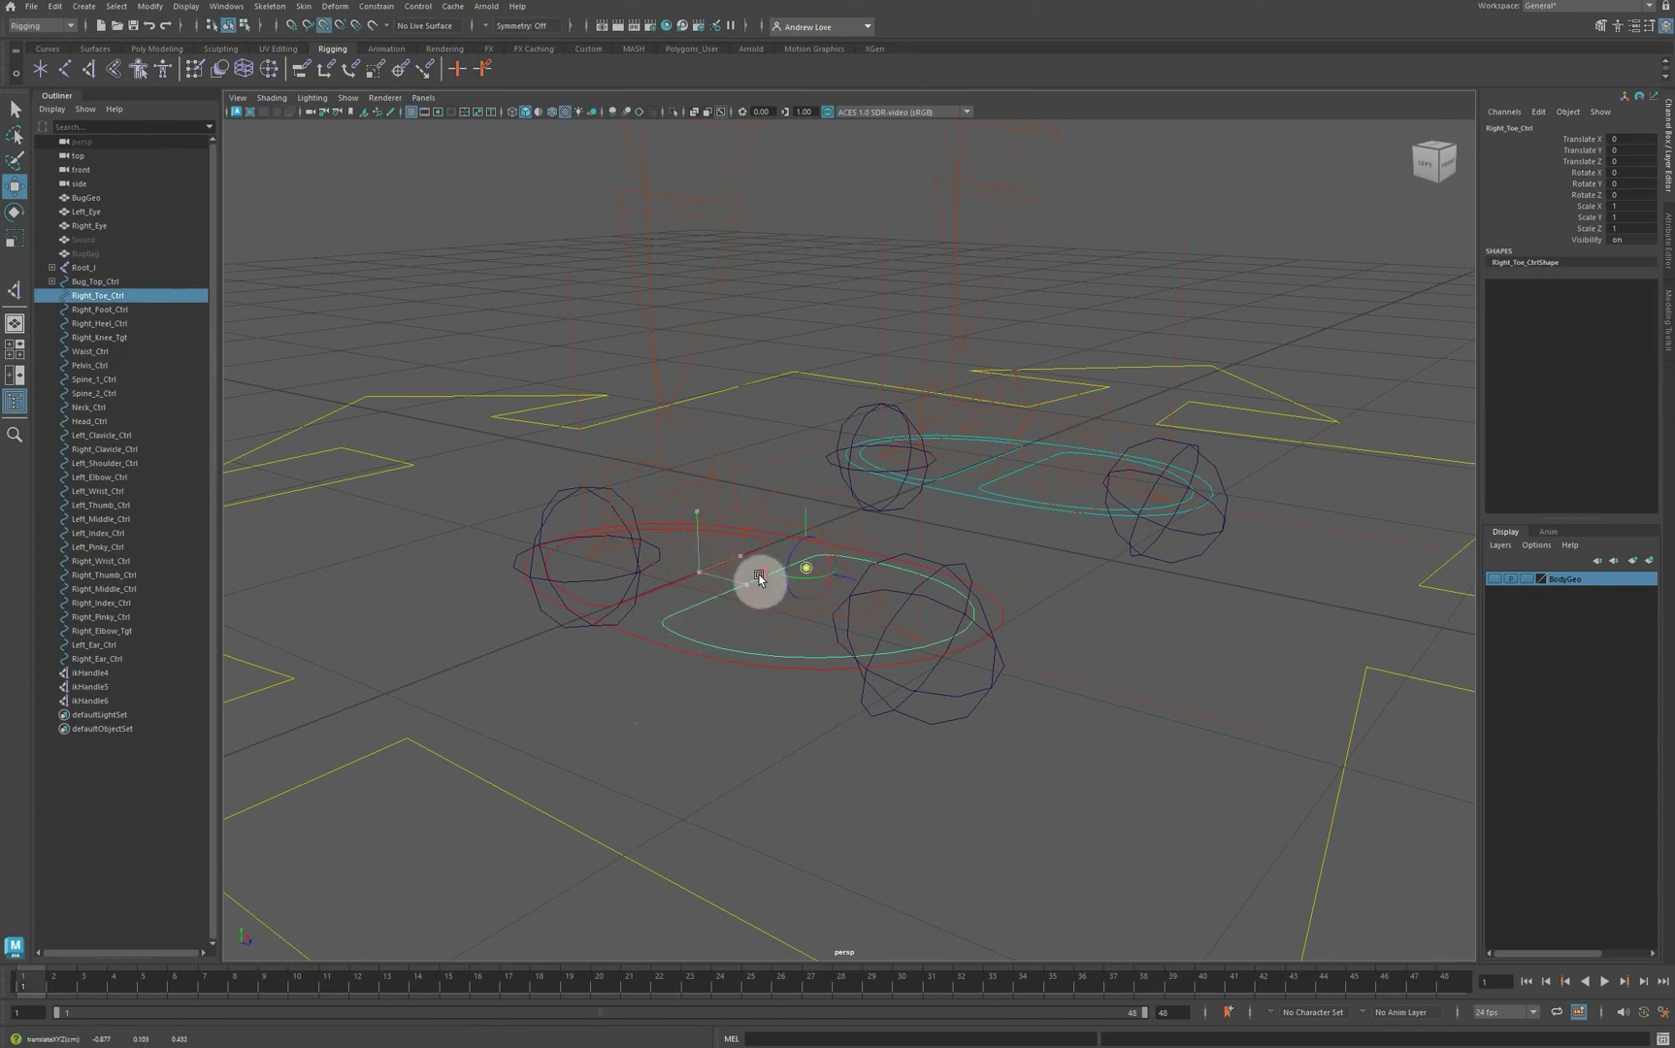
left_click(664, 591)
left_click_drag(703, 585, 779, 582)
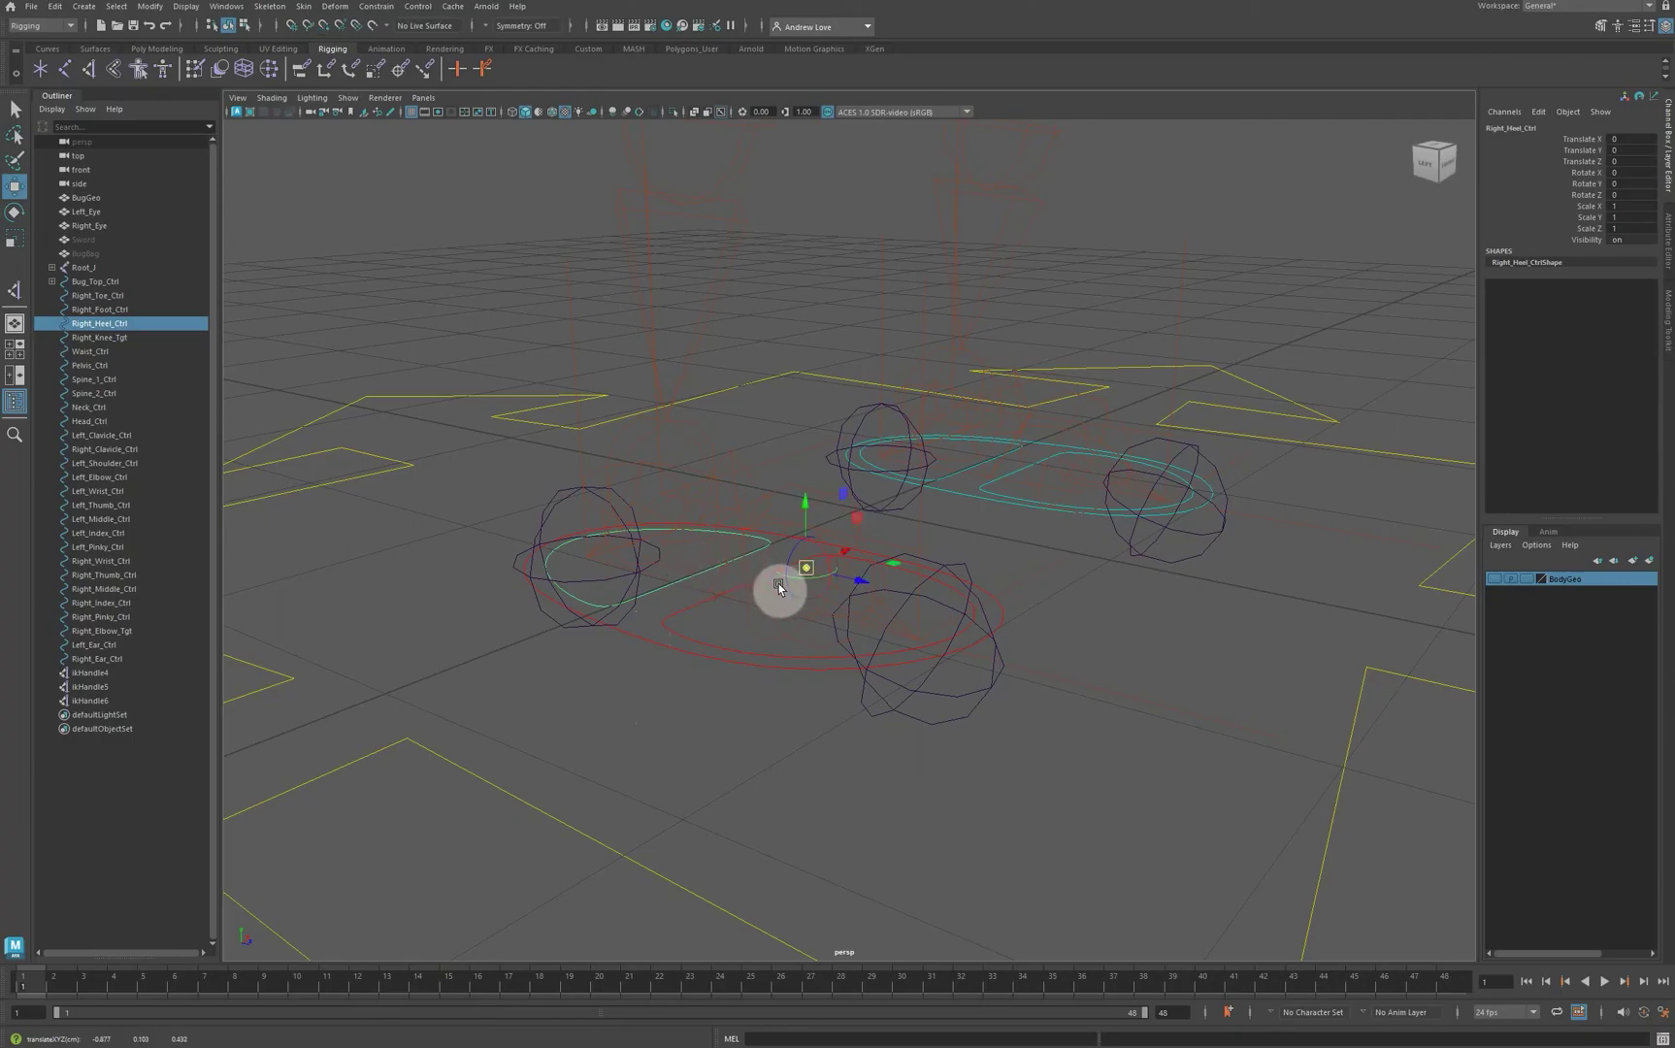
left_click_drag(718, 721, 733, 710)
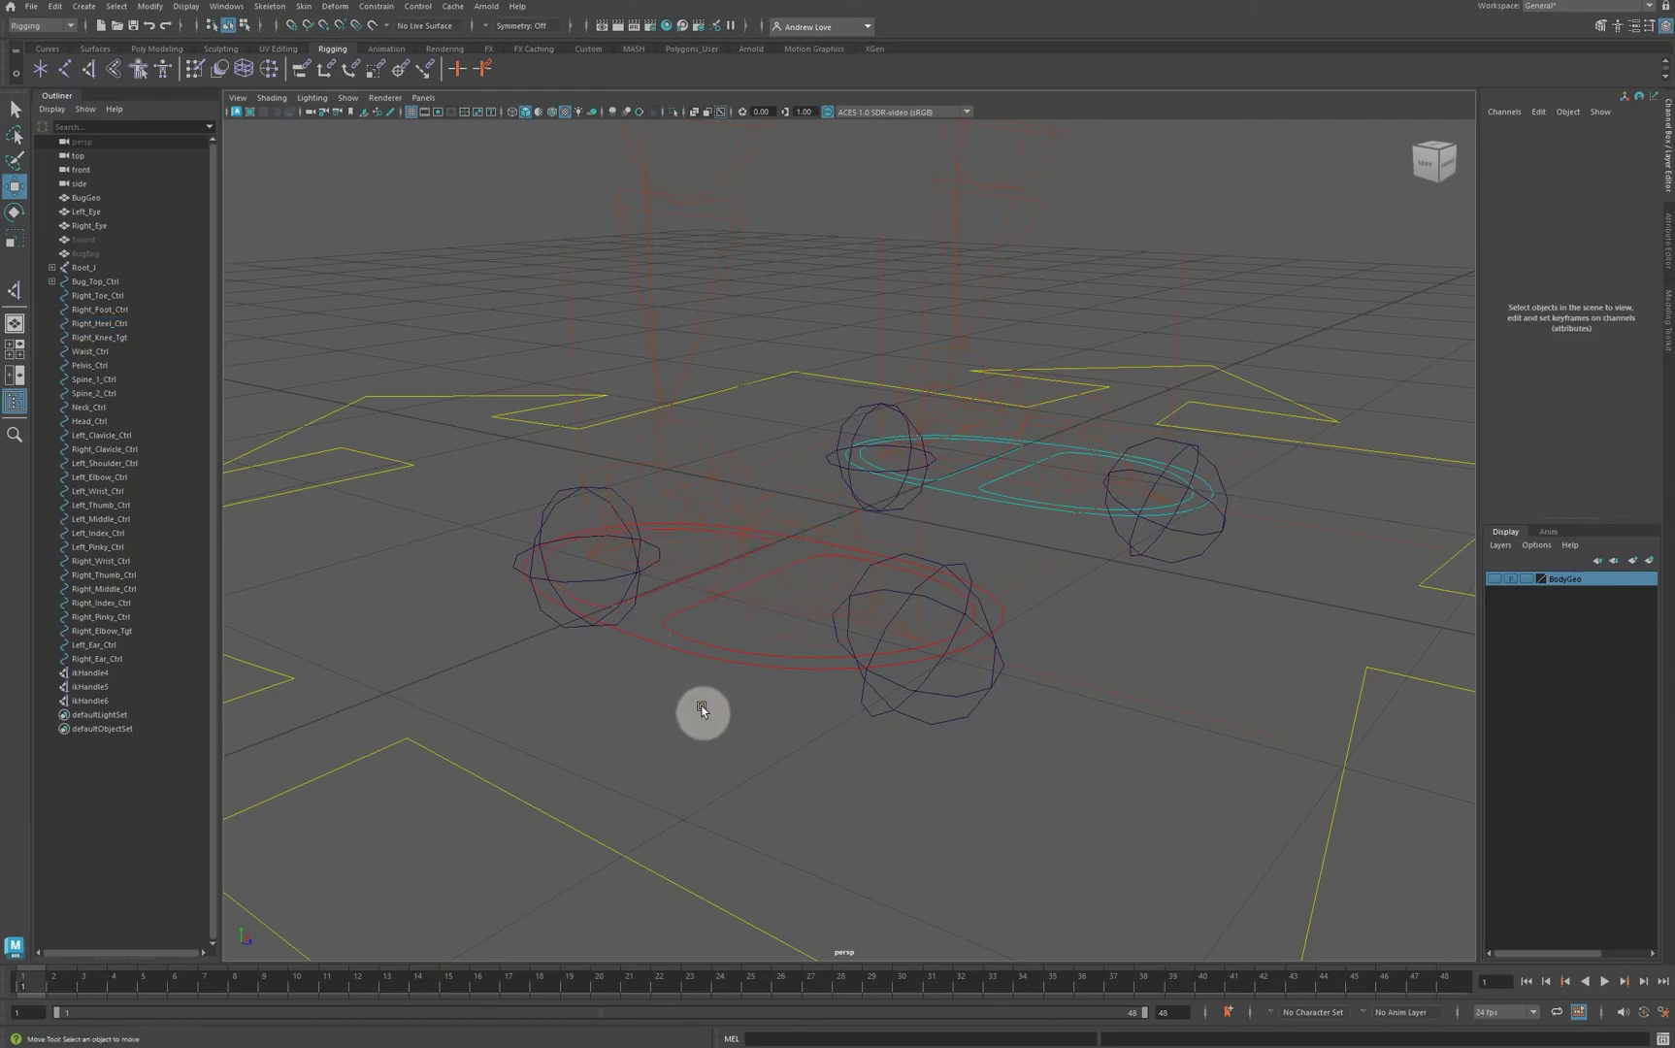
Step: Parent the right toe-tip IK handle, ikHandle5, under Right_Toe_Ctrl
left_click(919, 522)
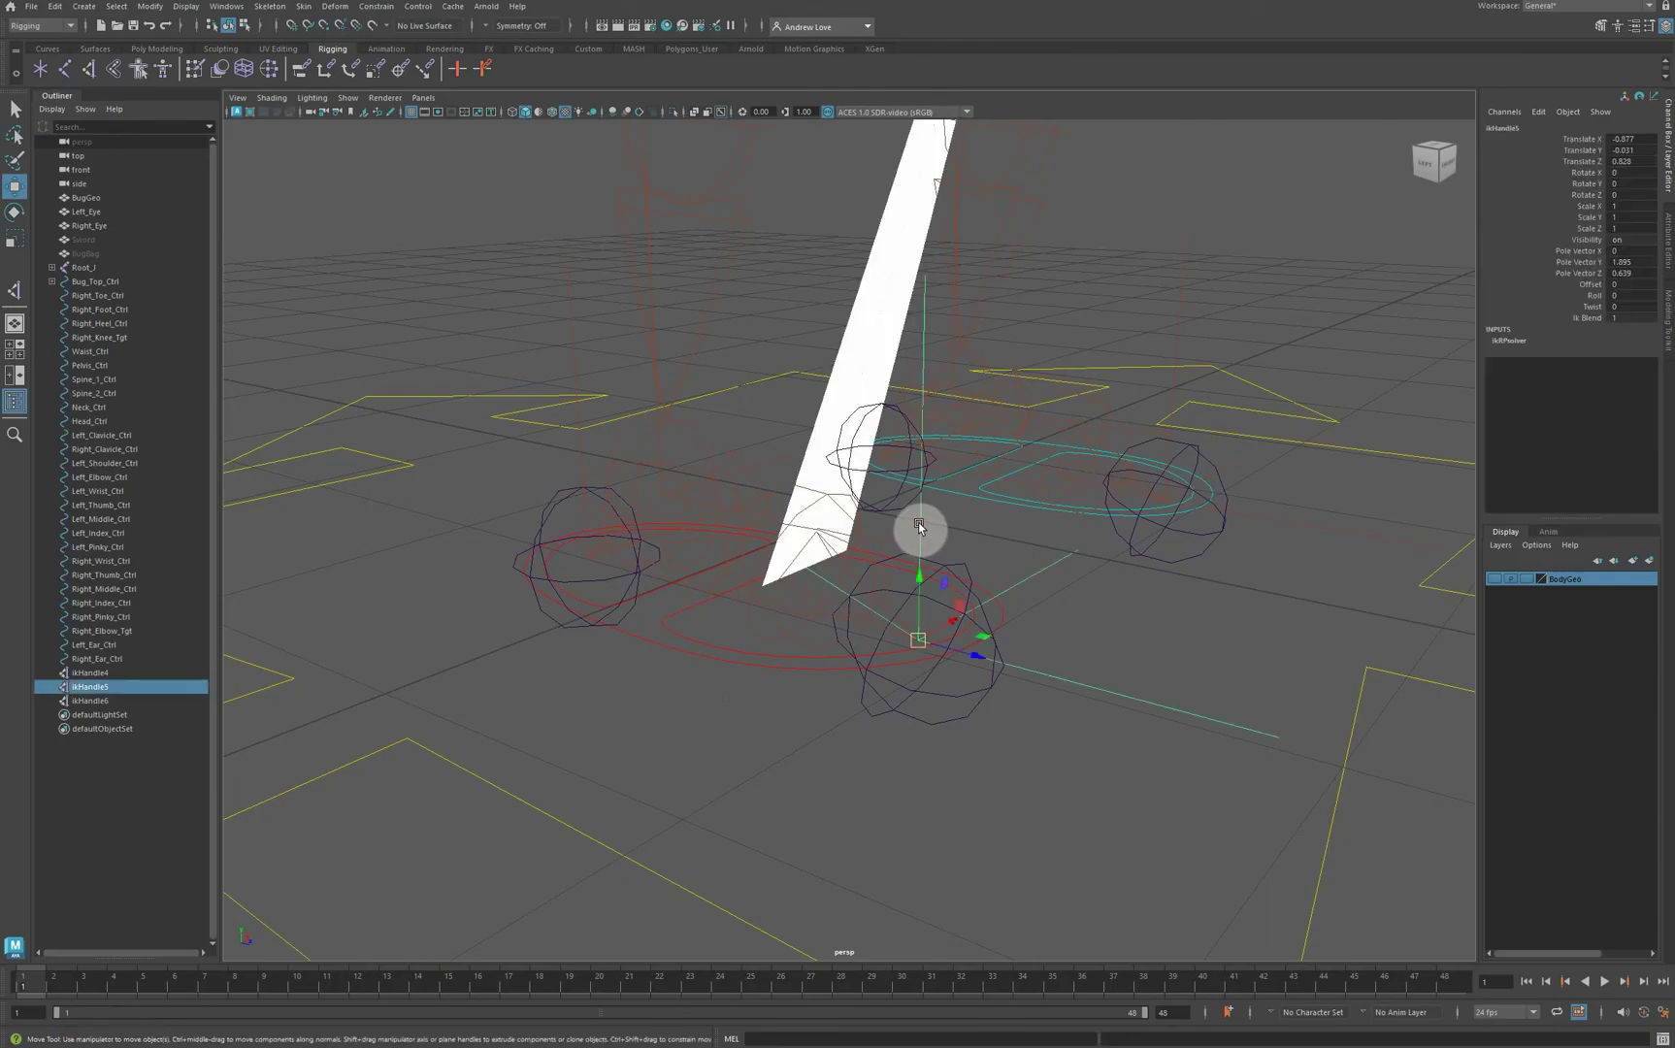
left_click(714, 648, "shift")
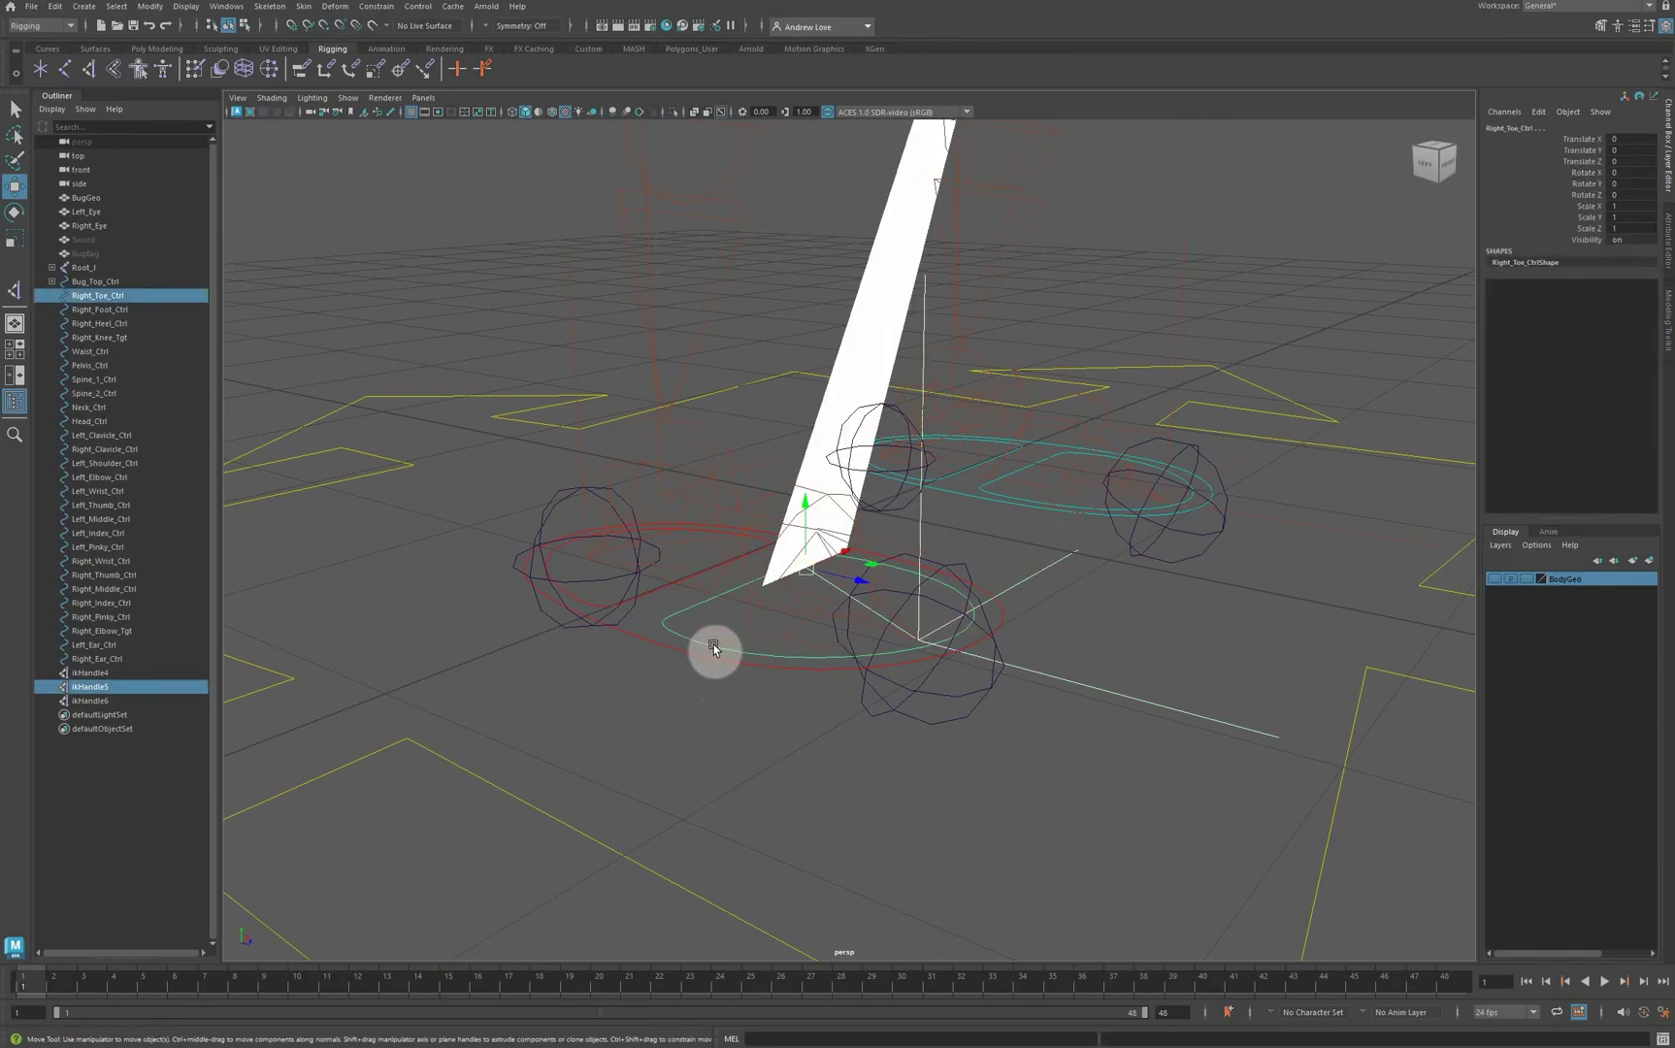
key("p")
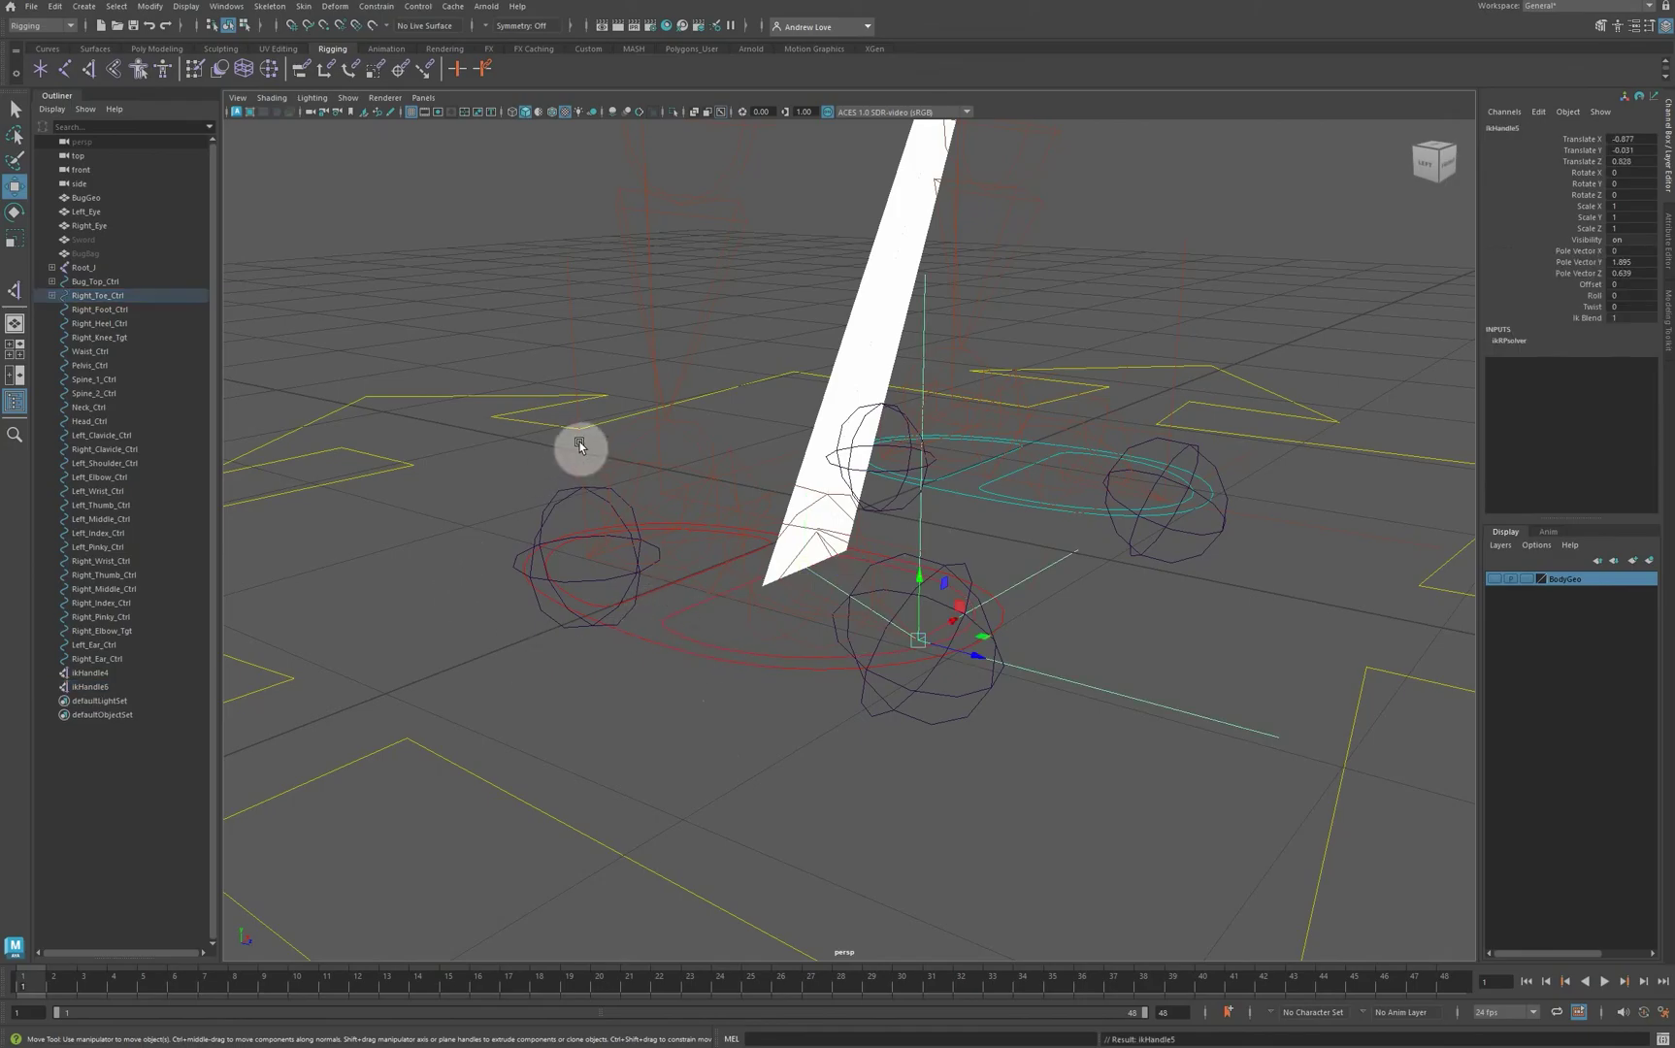
Step: Parent the right heel and right ankle IK handles, ikHandle6 and ikHandle4, under Right_Heel_Ctrl
key("ctrl+z")
left_click(664, 619)
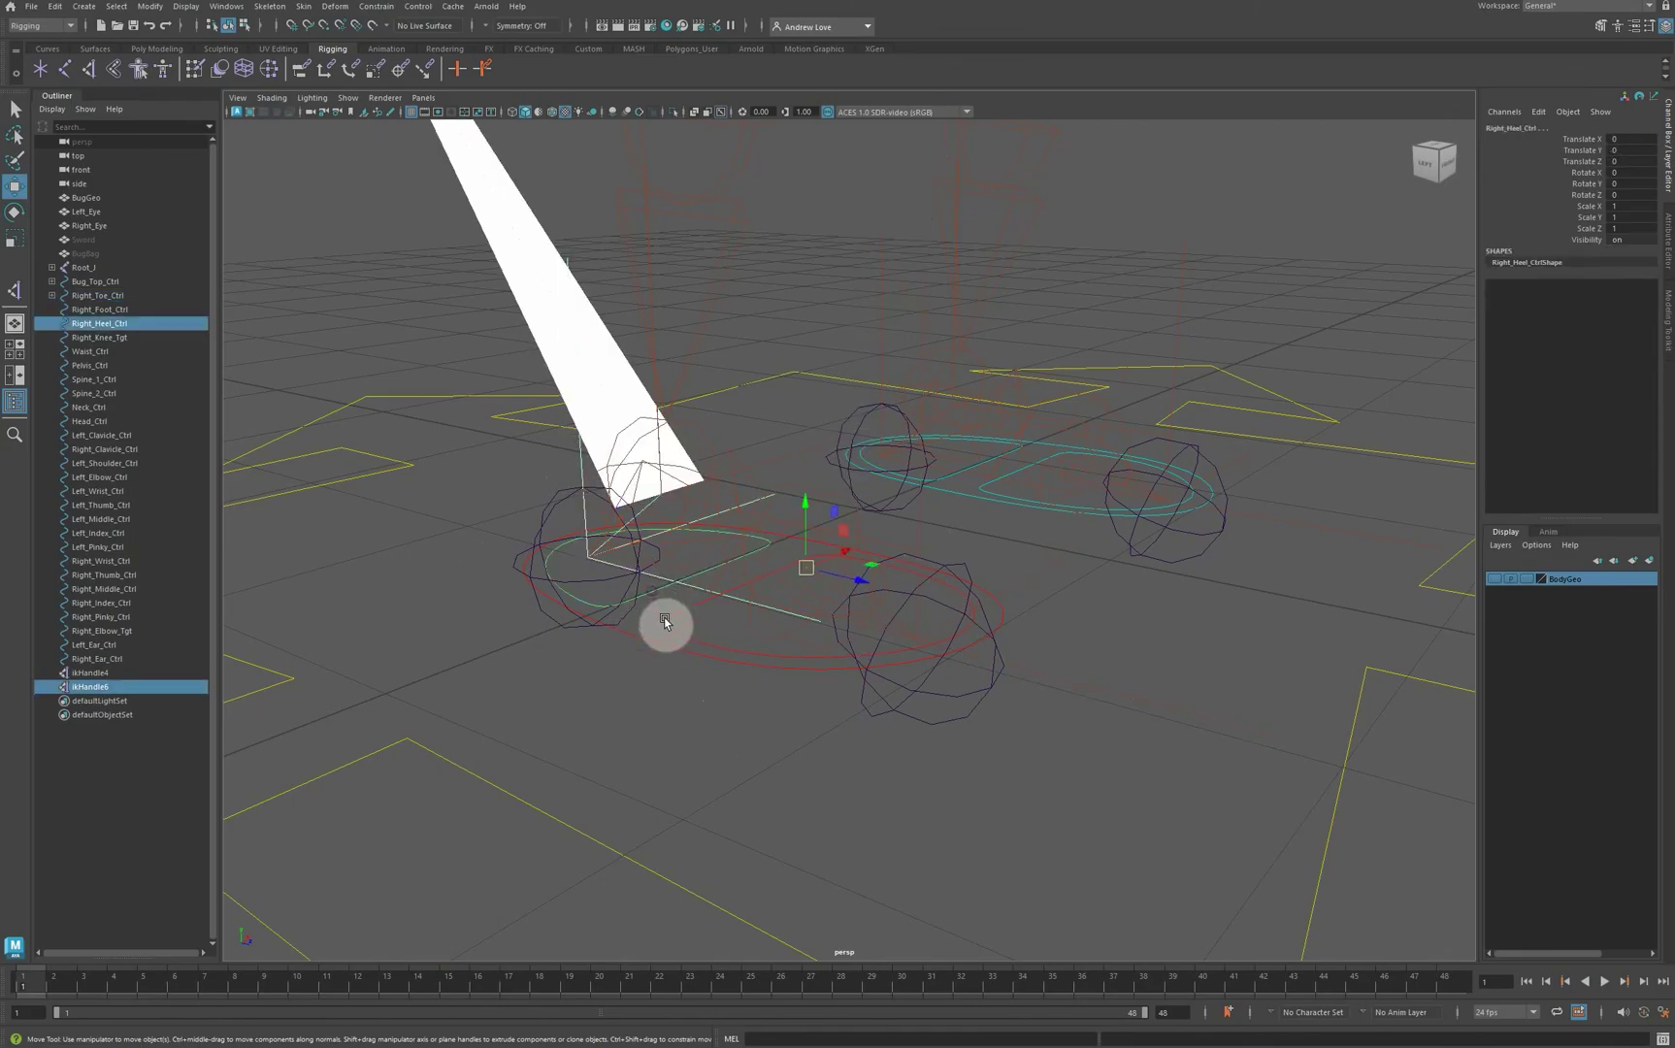
key("p")
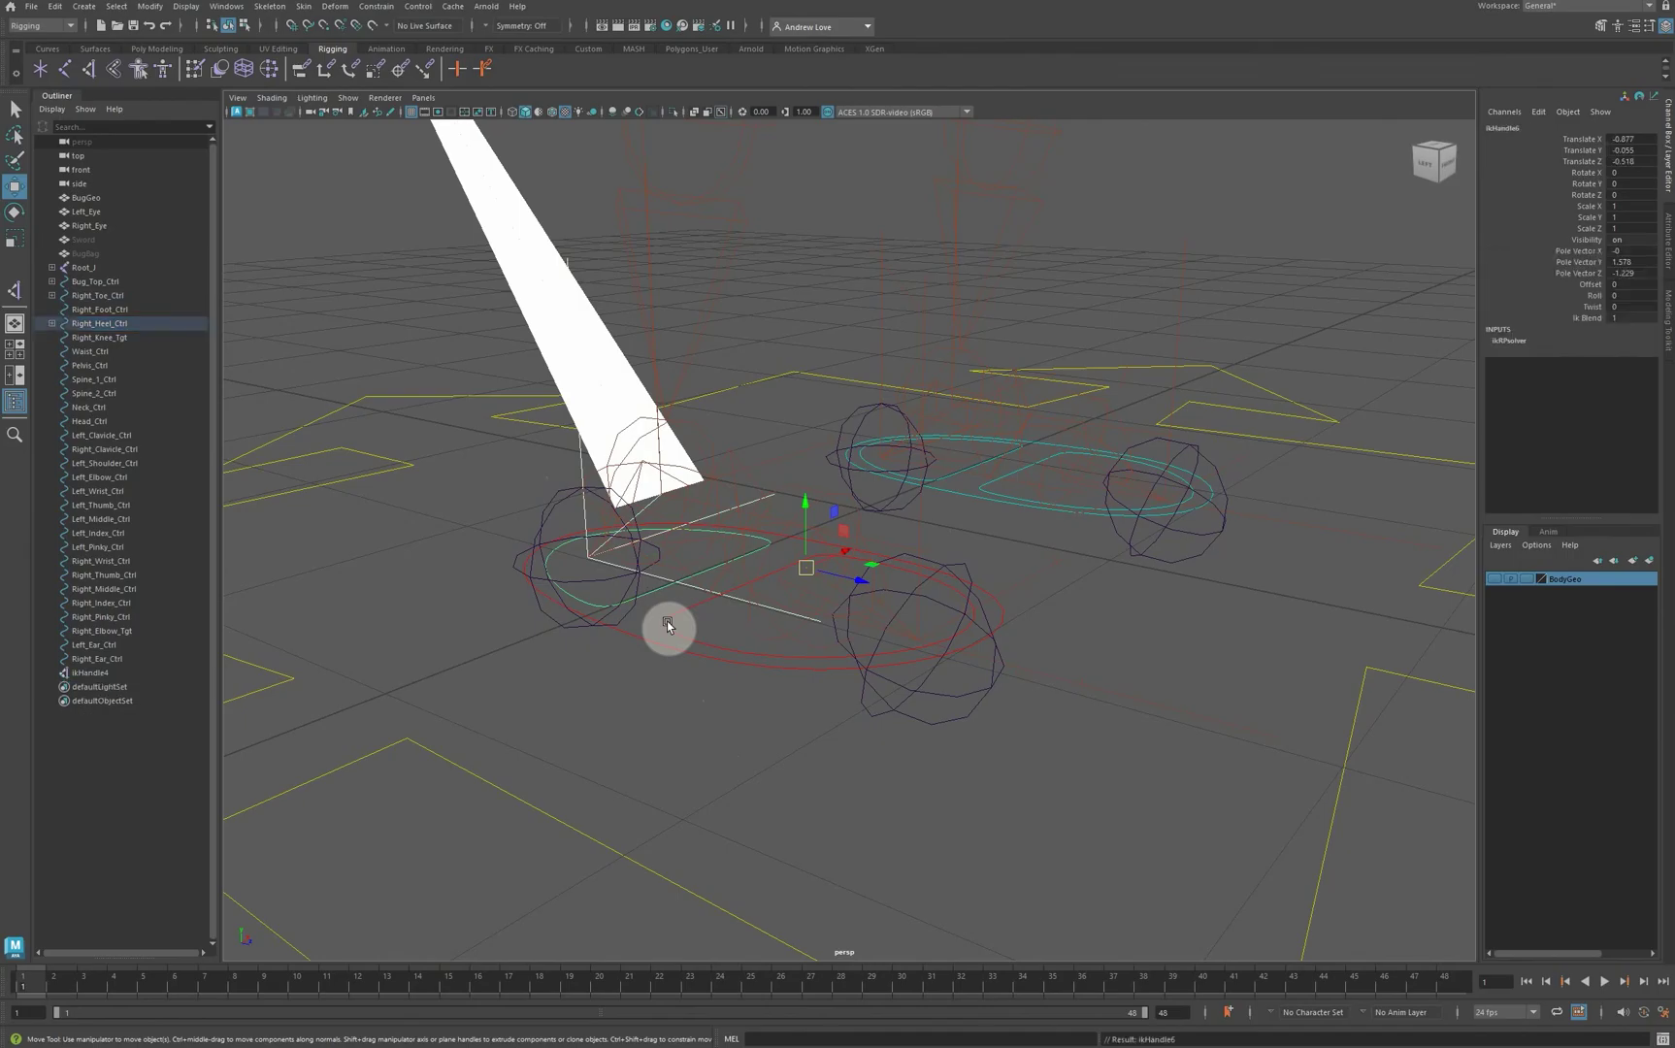
left_click(760, 460)
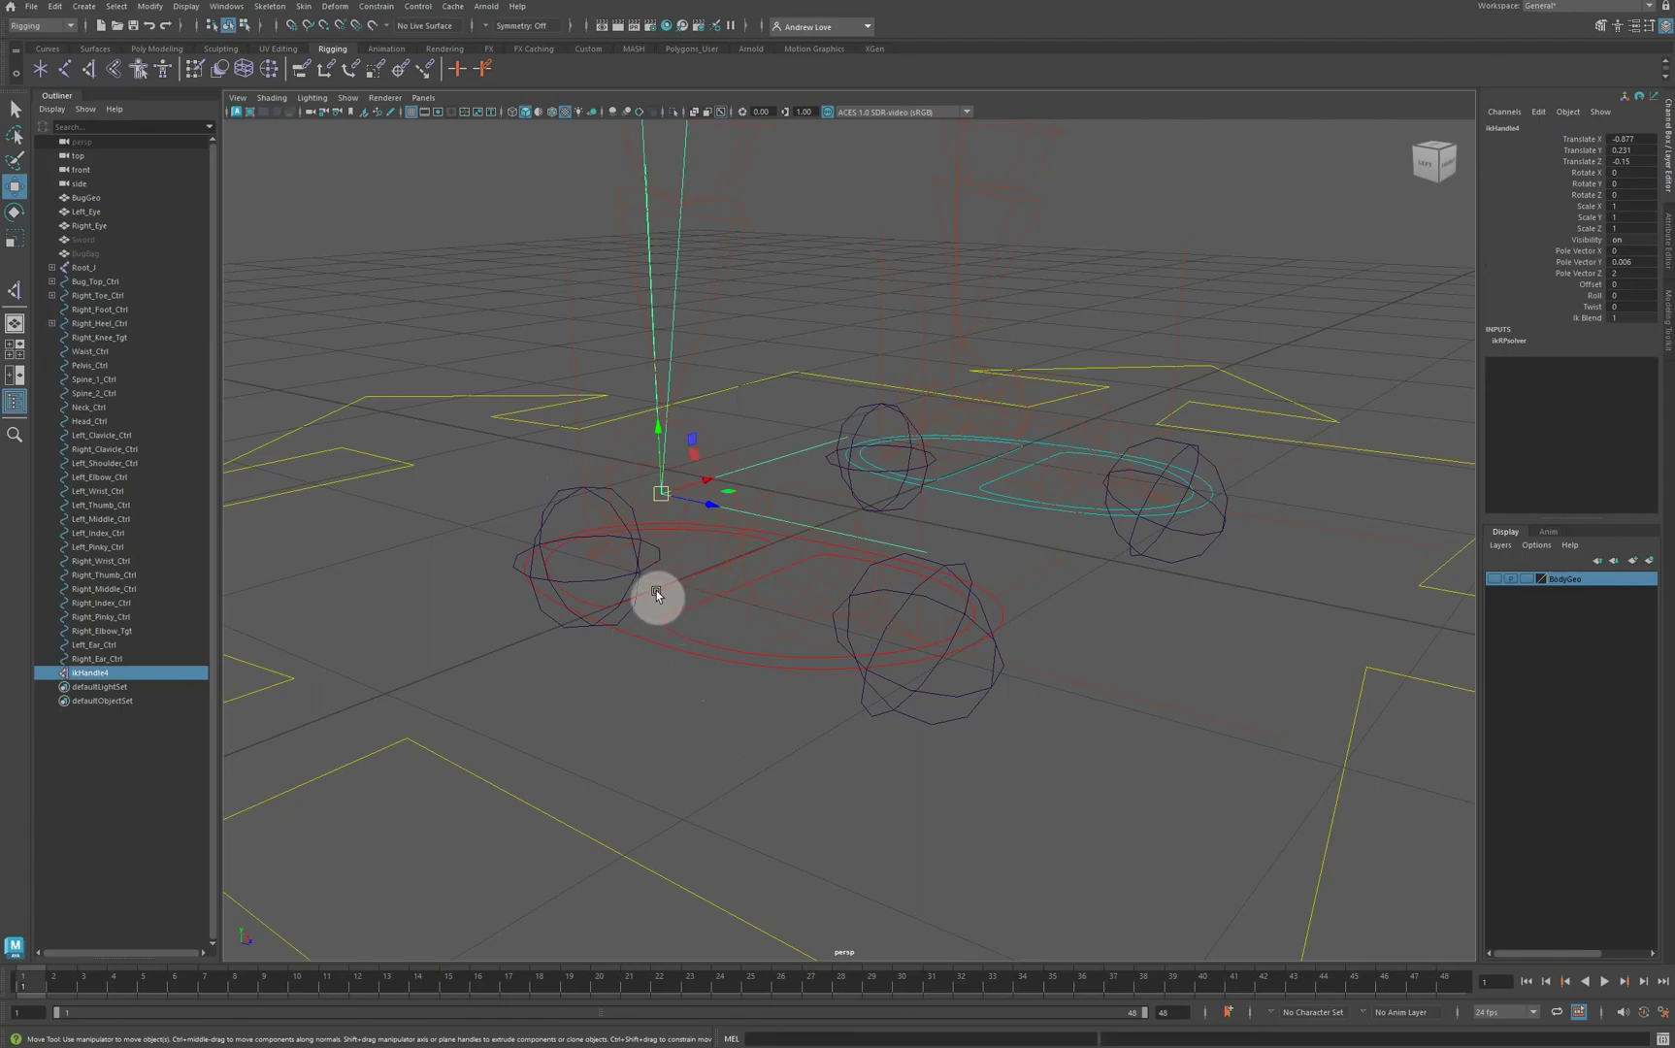
left_click(661, 620, "shift")
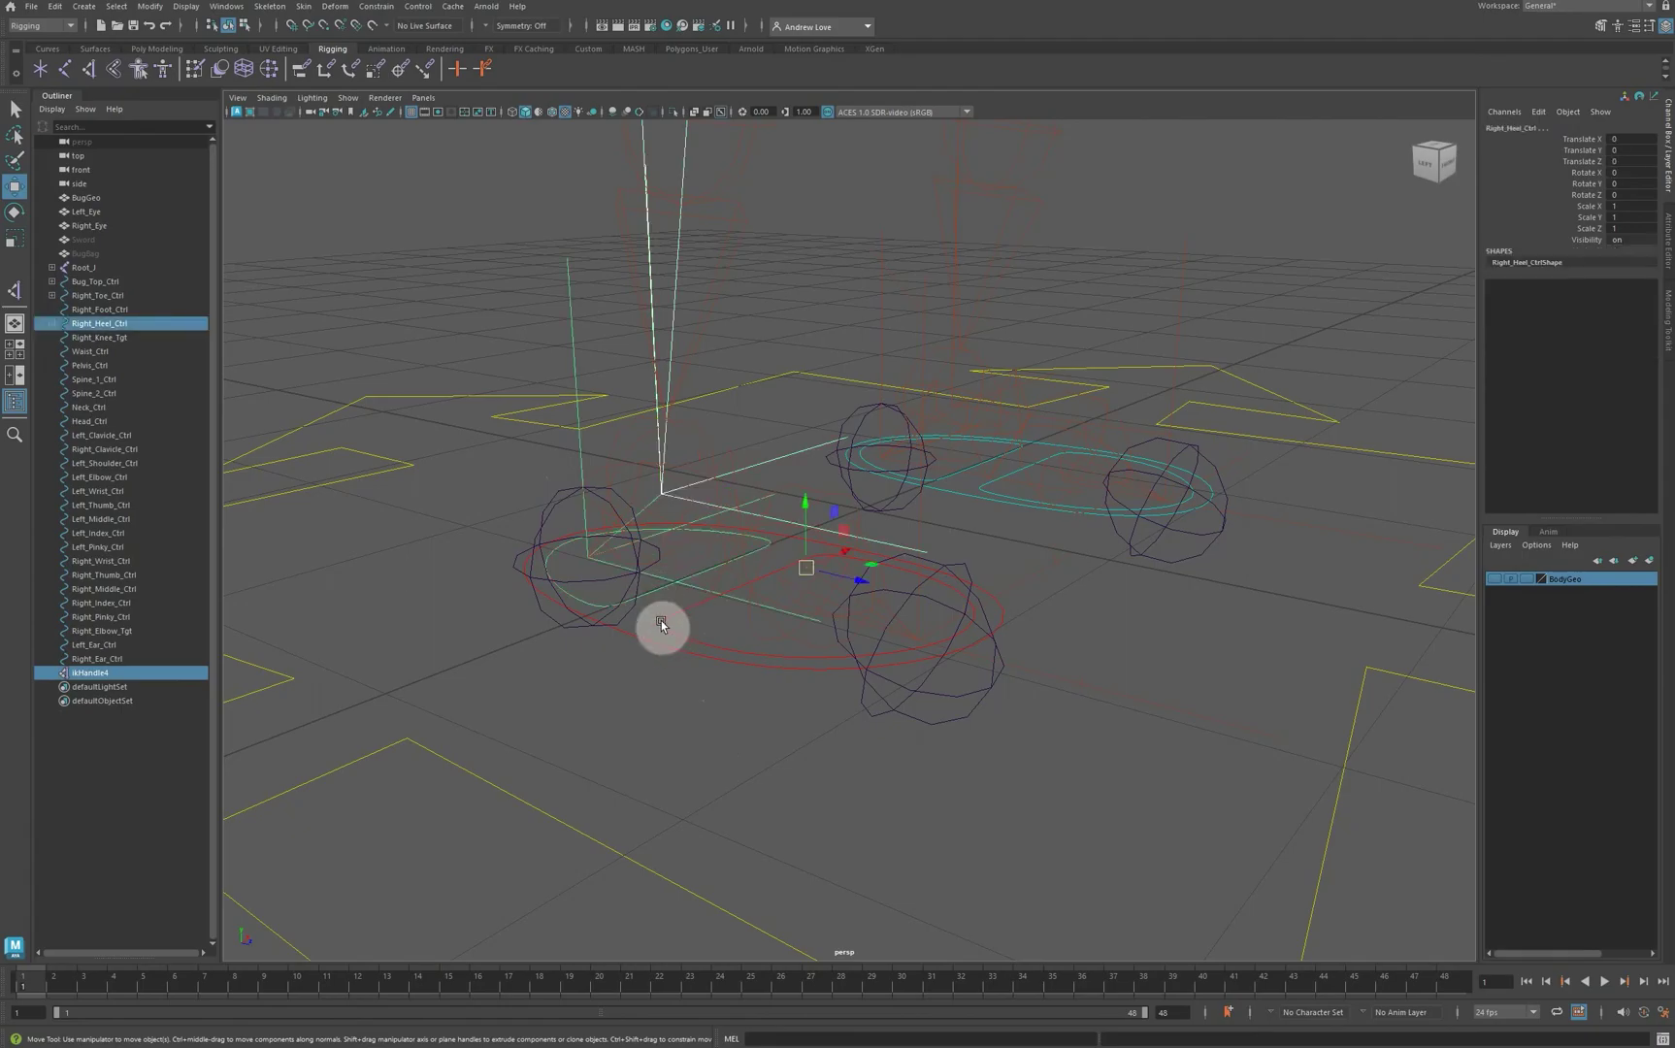
key("p")
Step: Parent Right_Toe_Ctrl and Right_Heel_Ctrl under Right_Foot_Ctrl
left_click(668, 630)
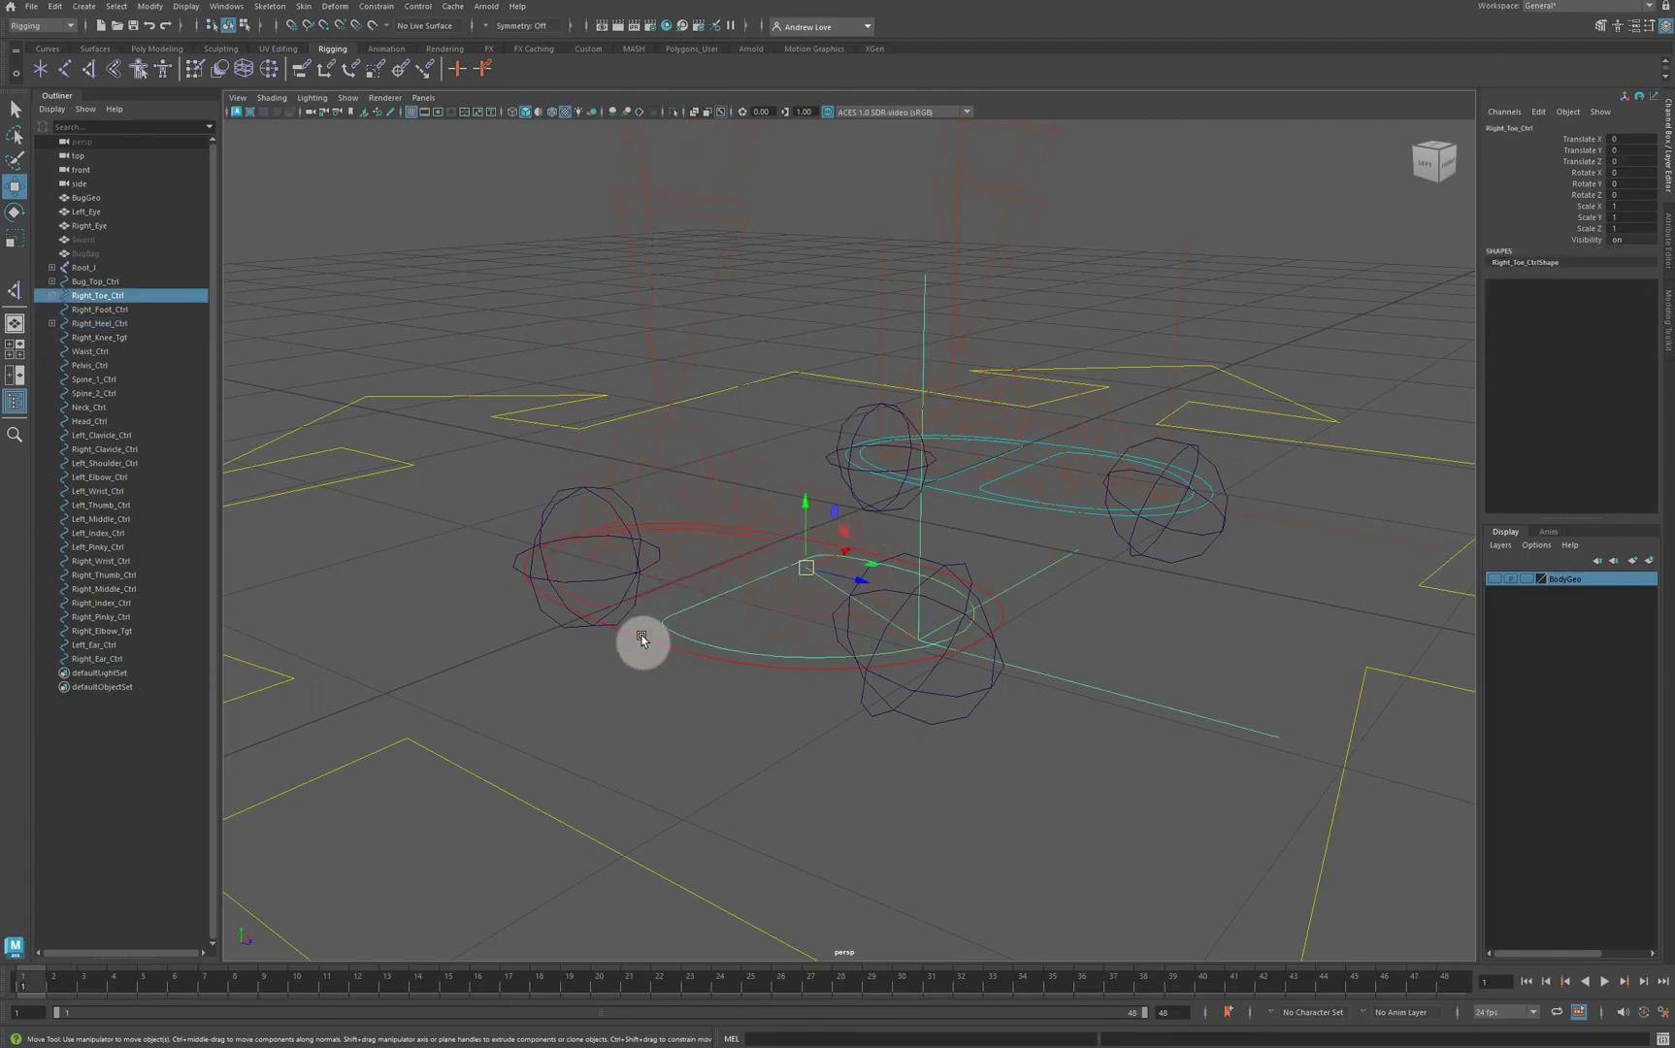
left_click(655, 667, "shift")
key("p")
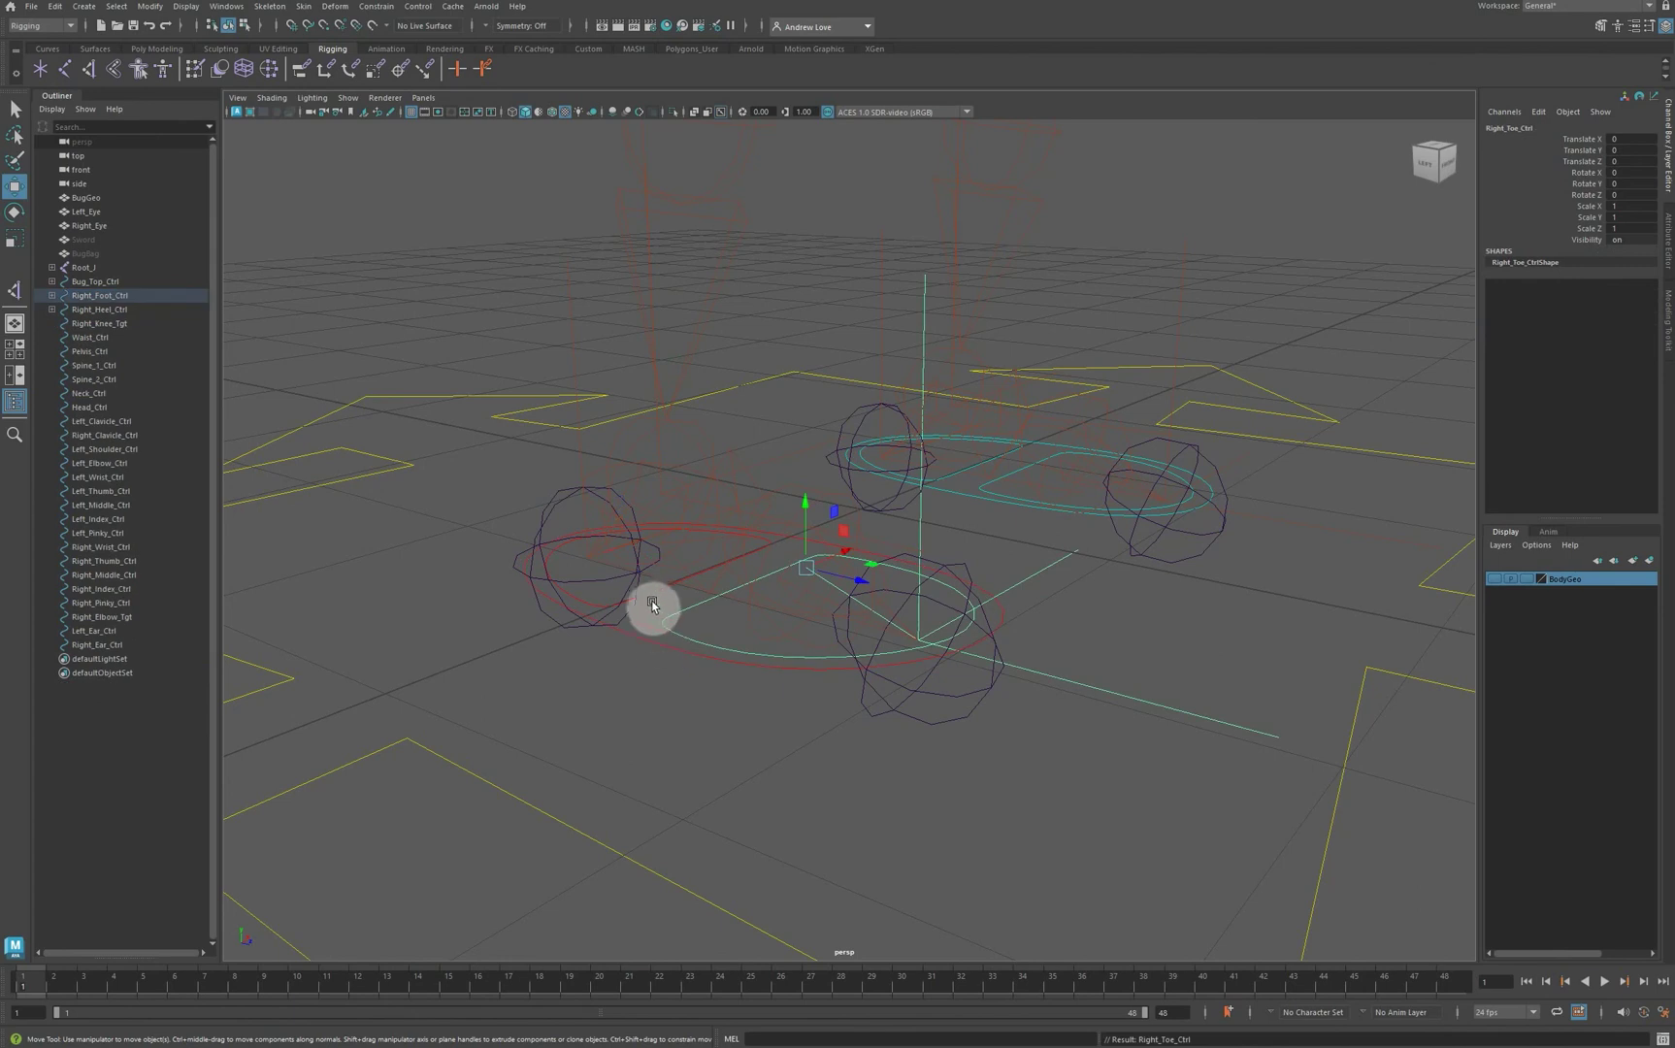
left_click(648, 594)
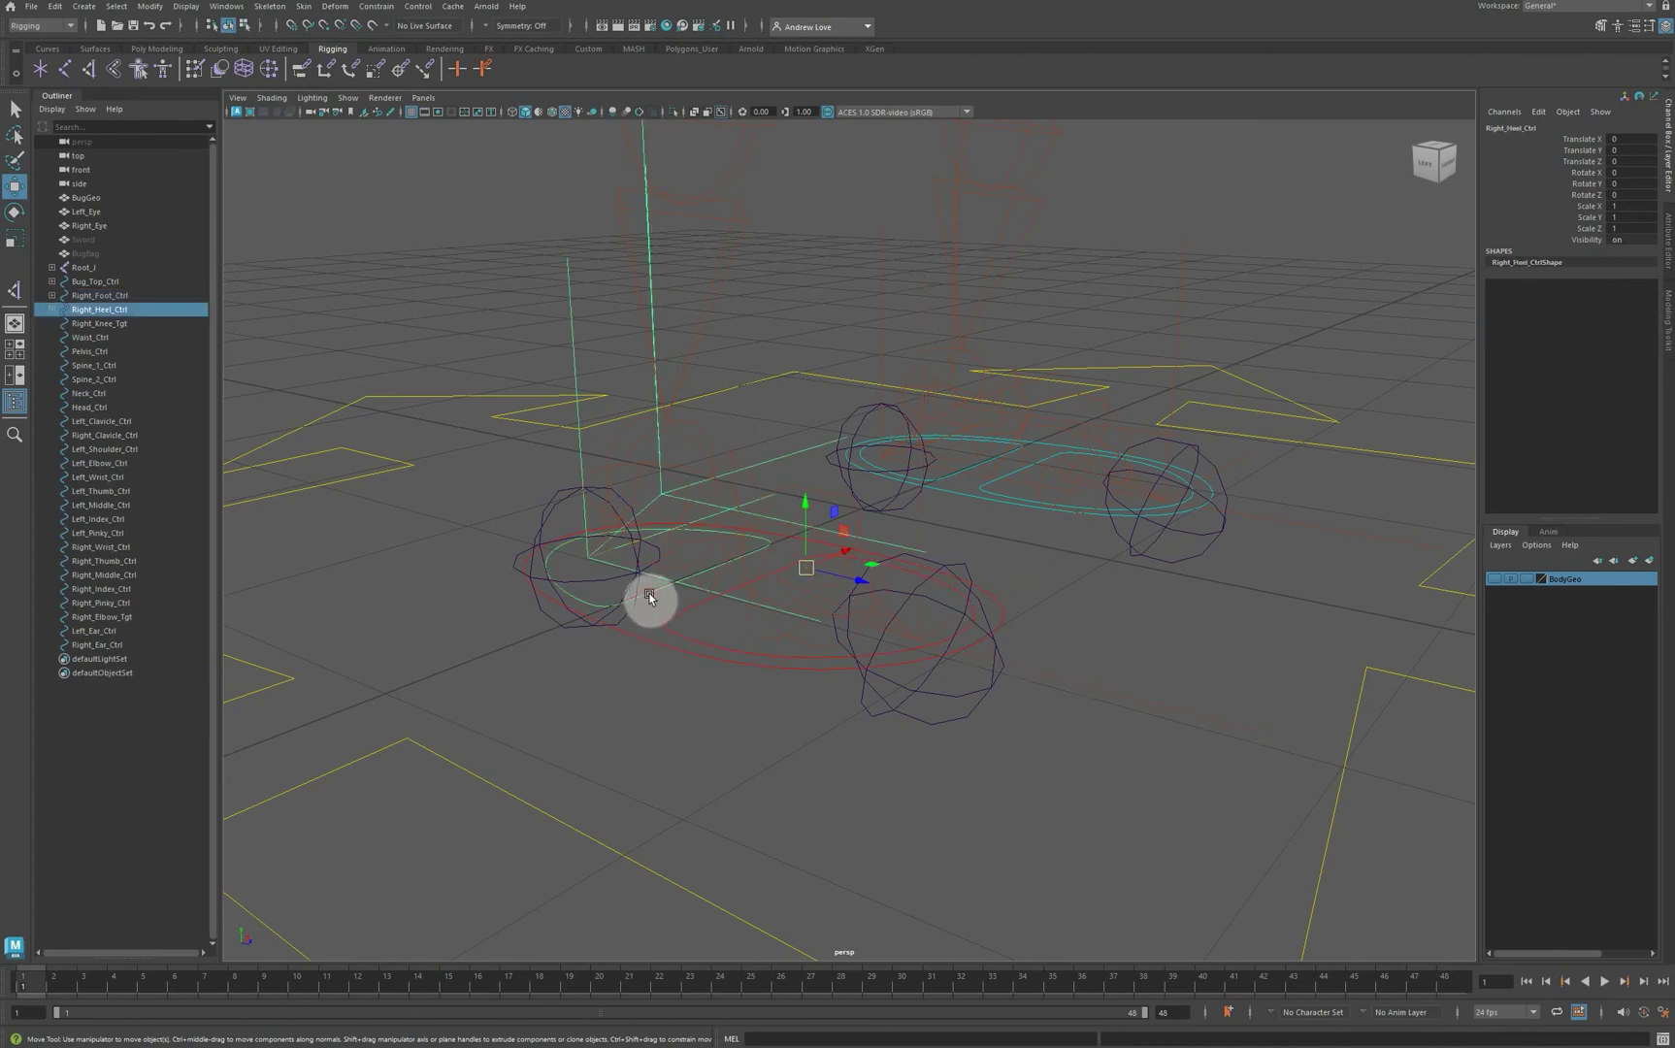
left_click(645, 652, "shift")
key("p")
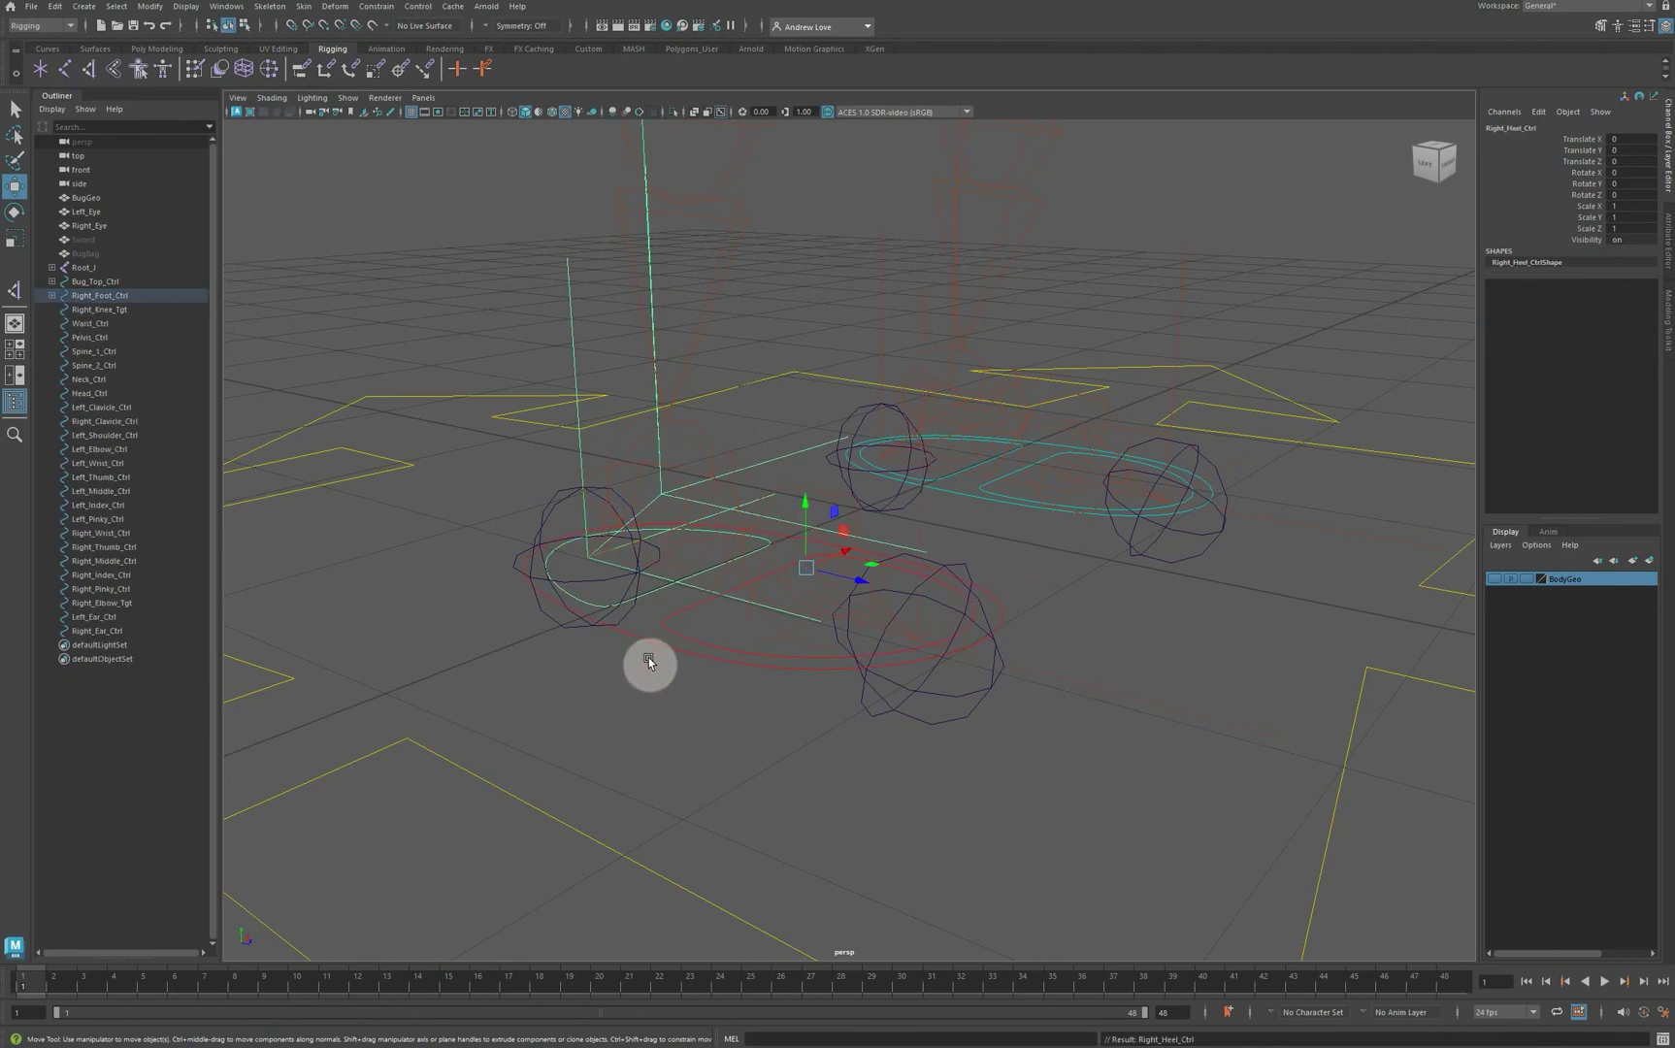
Step: Test raising Right_Foot_Ctrl about 0.076 in Y and rotating it, undo the changes and clear the selection
left_click(647, 659)
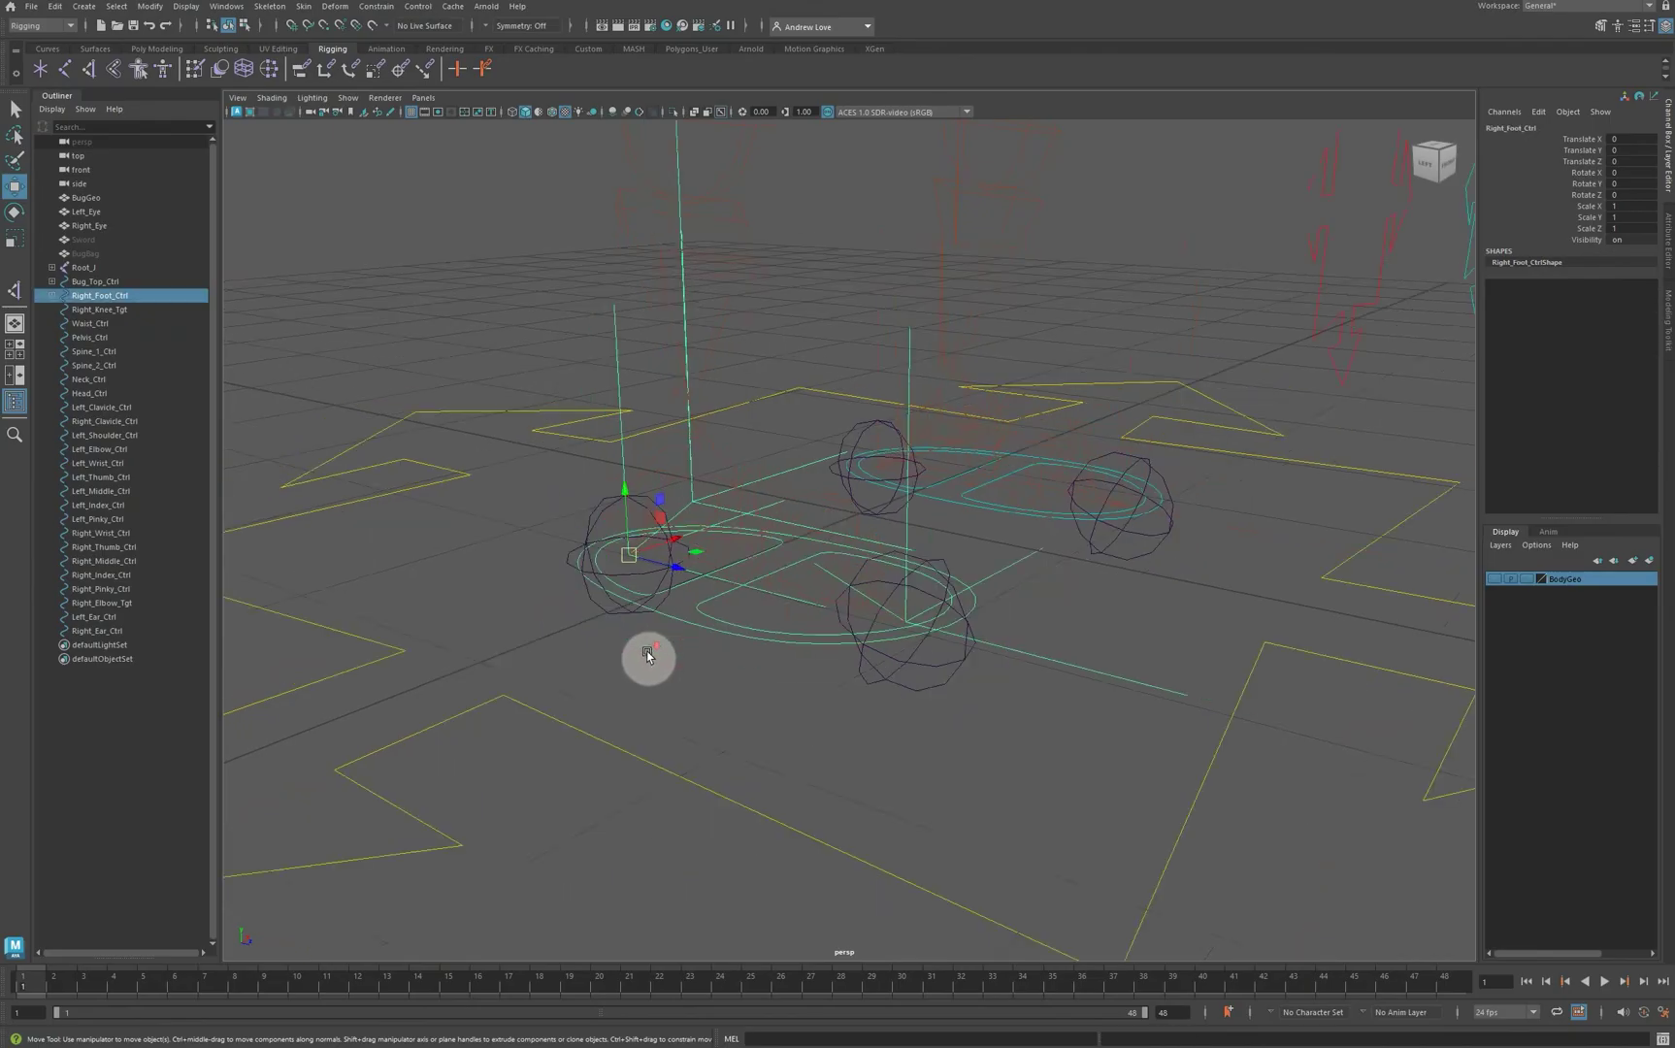
left_click_drag(648, 659, 654, 657, "alt")
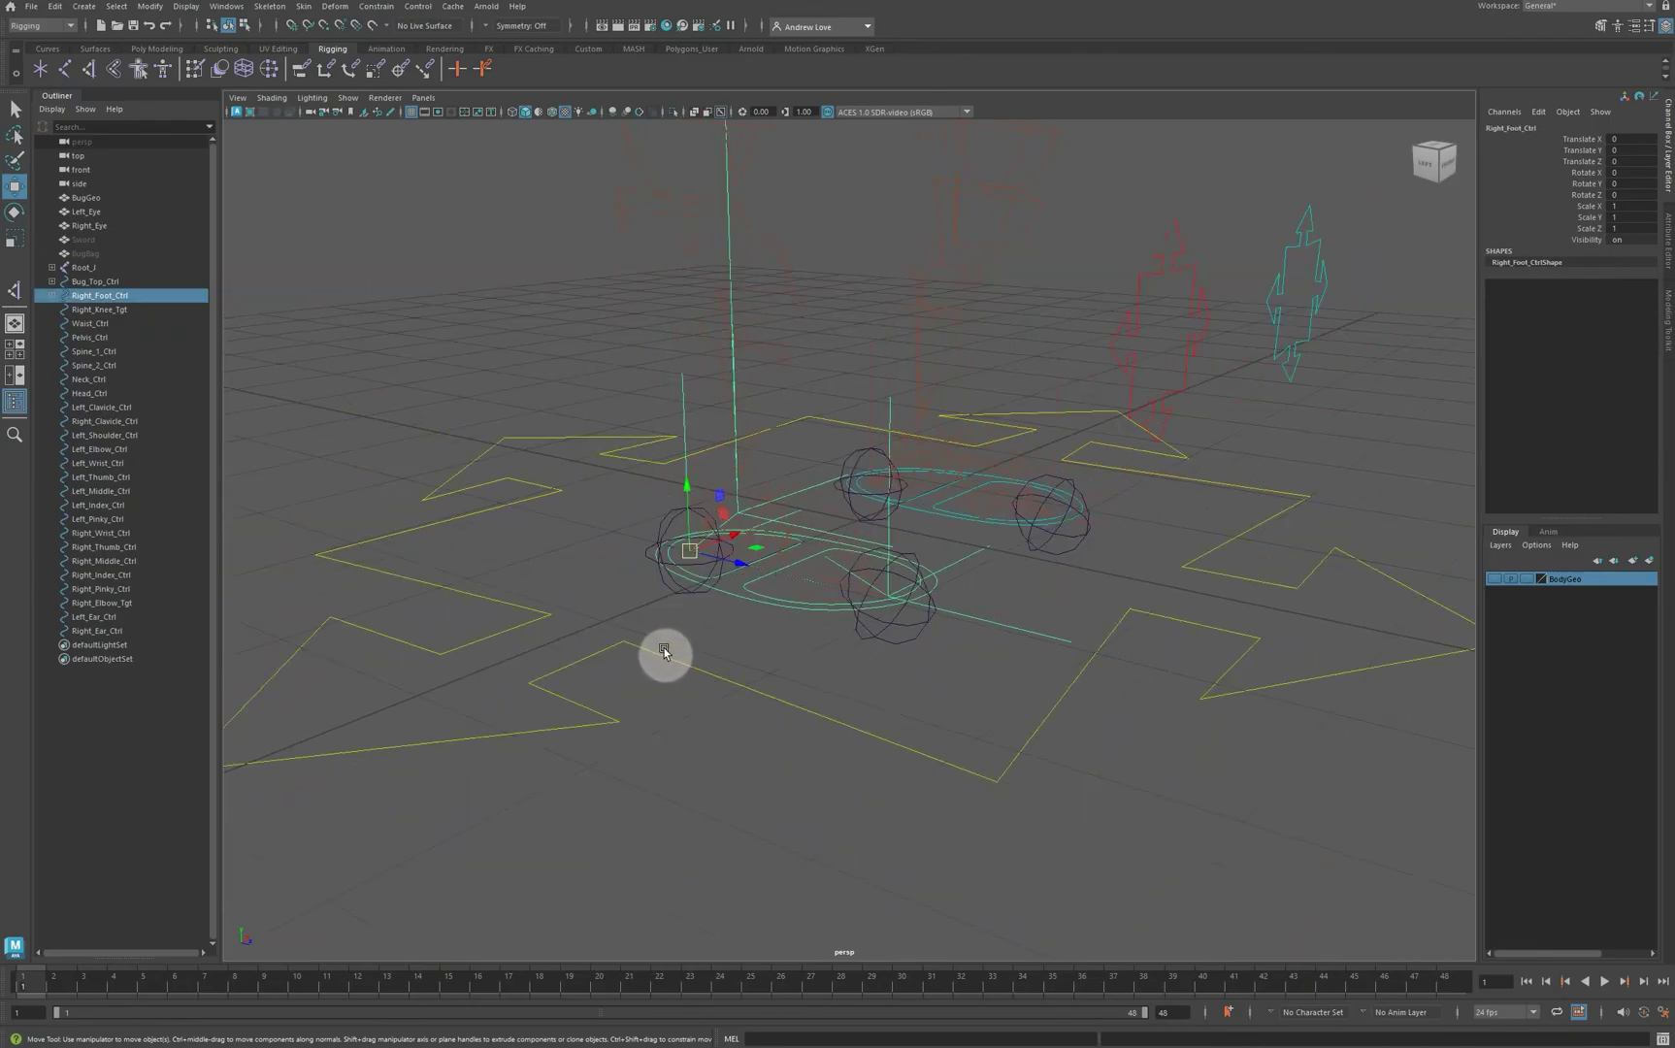
left_click_drag(684, 497, 671, 488)
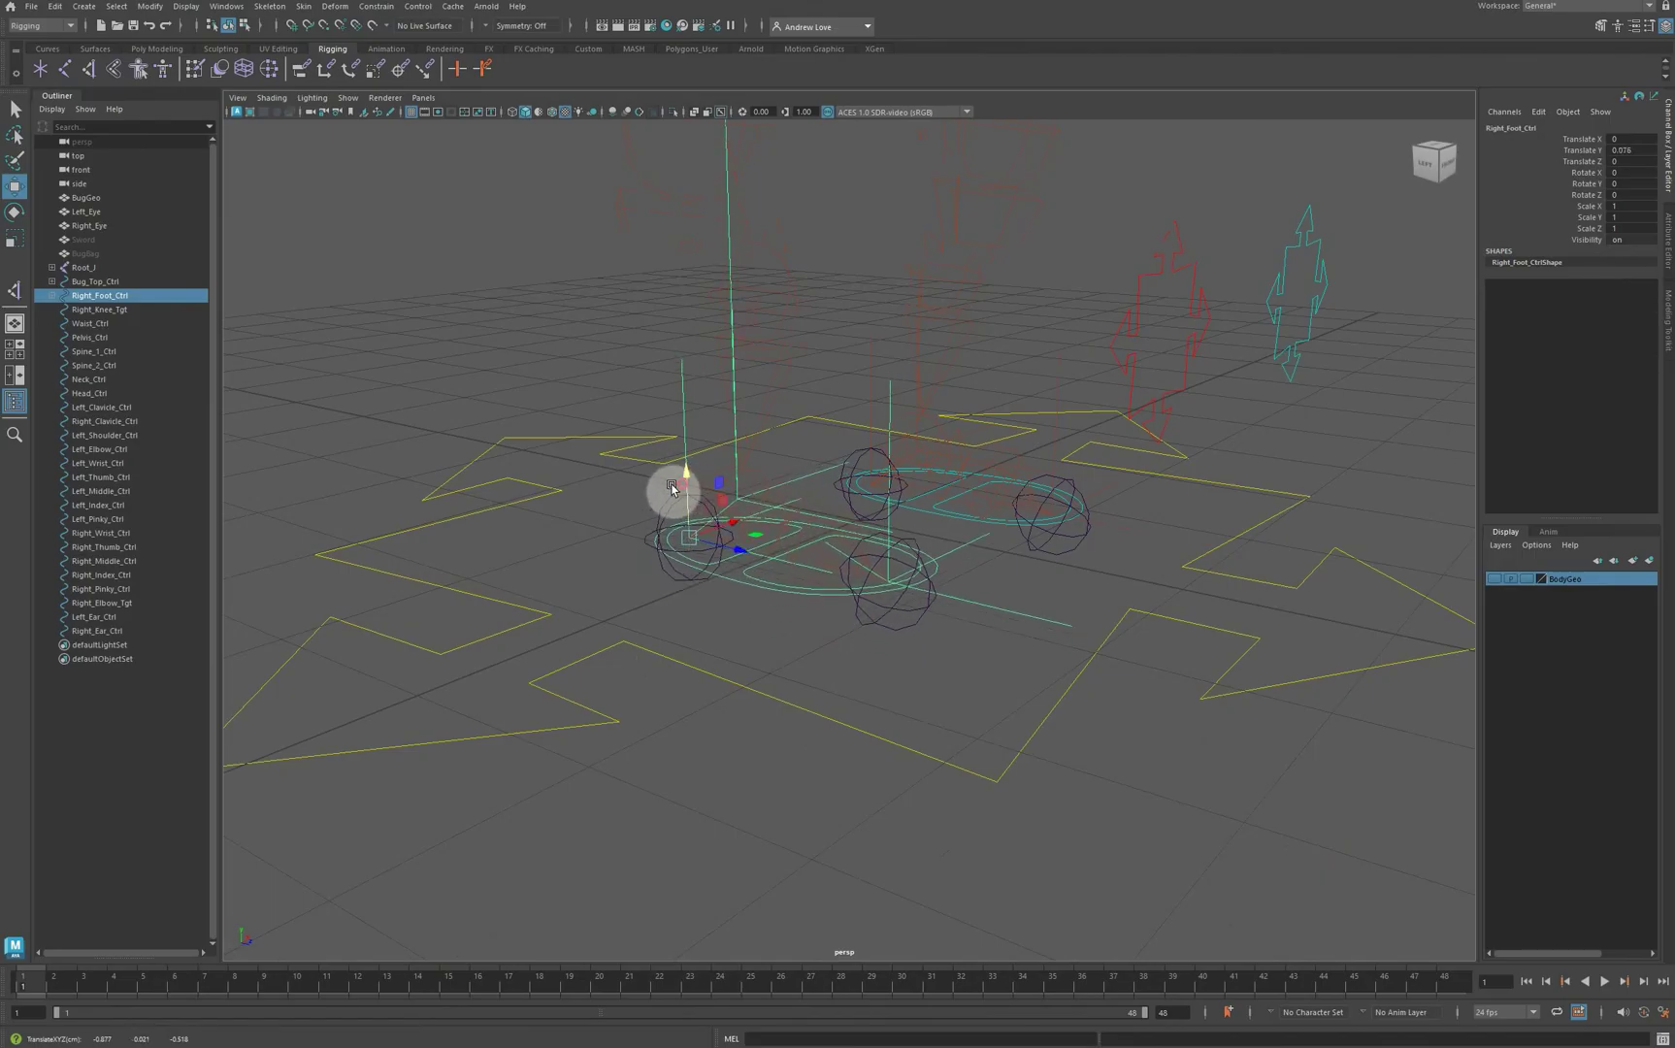
key("ctrl+z")
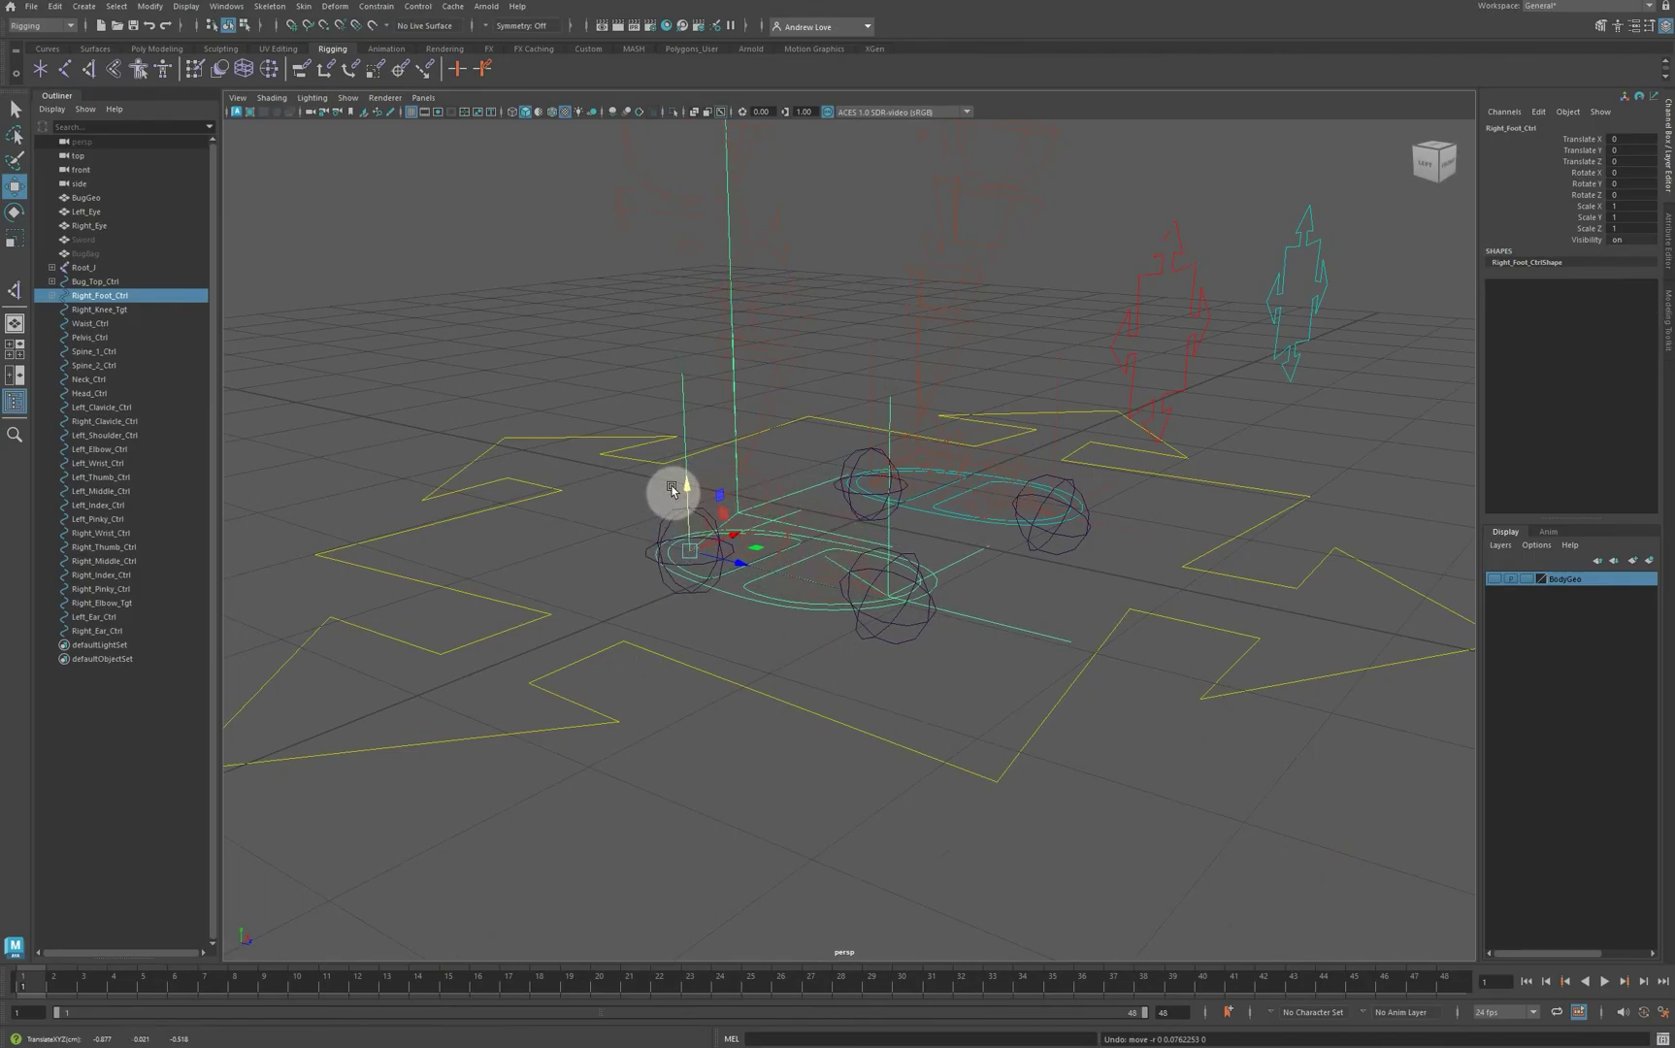
key("e")
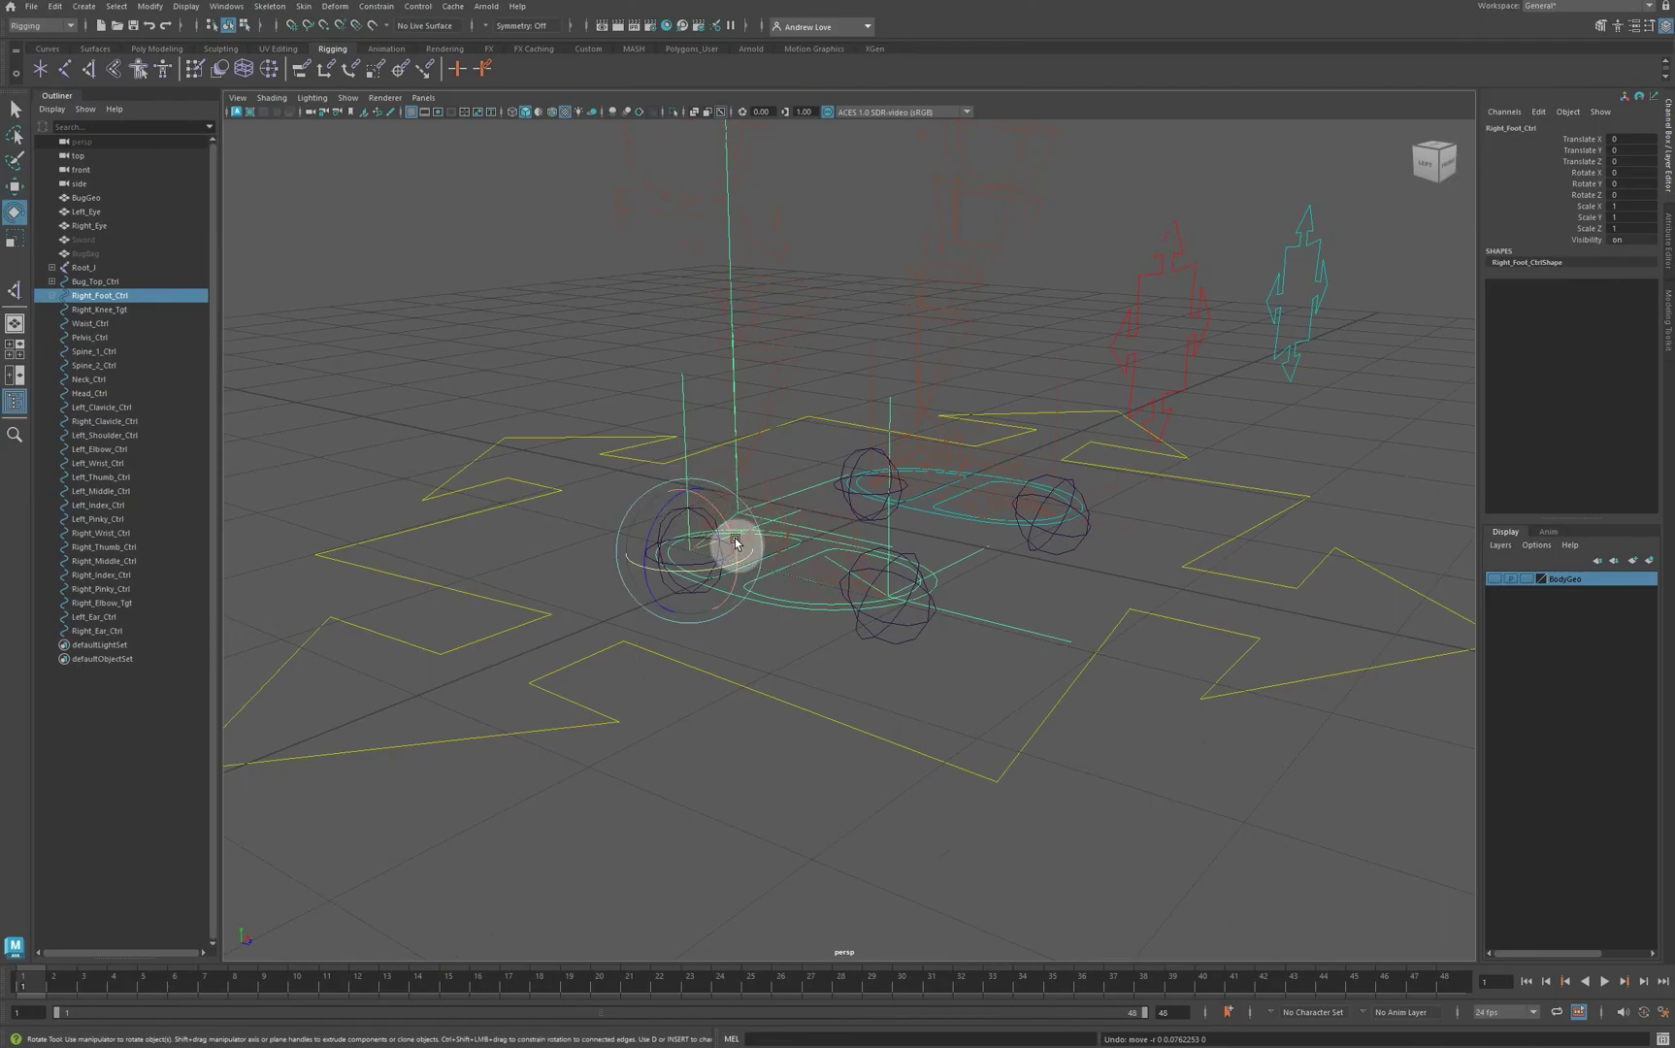
left_click_drag(734, 543, 732, 534)
left_click(585, 363)
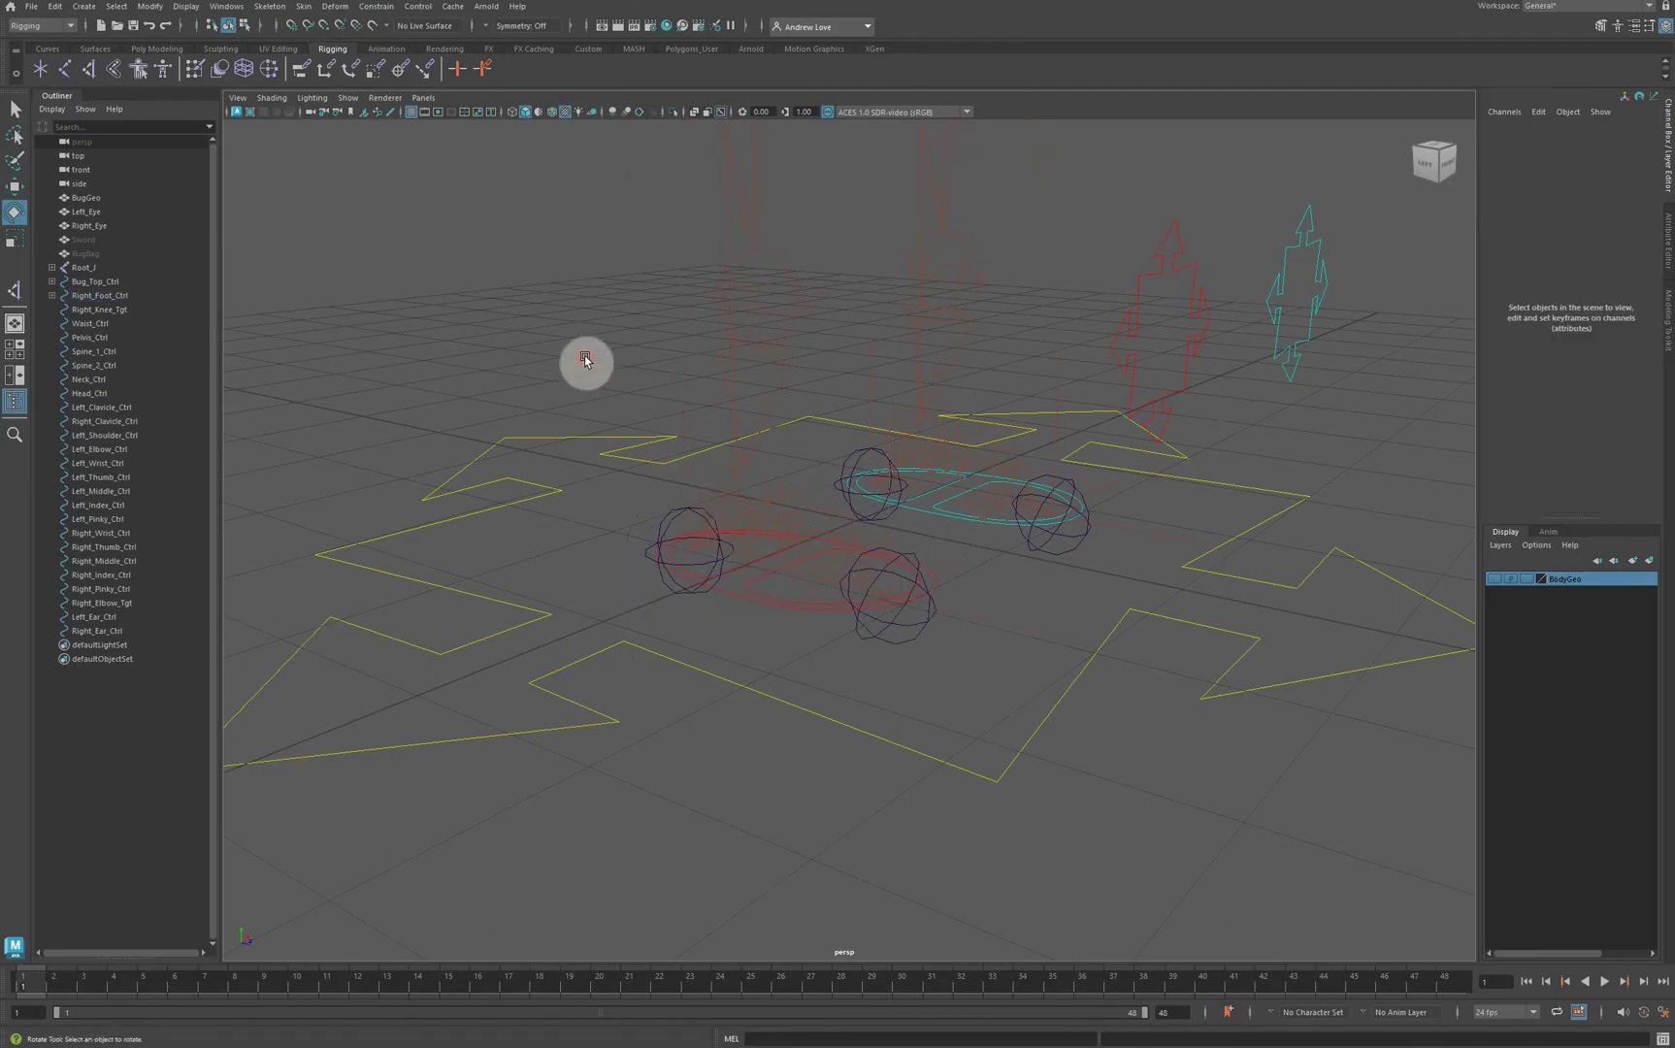
Step: Constrain the right ankle IK handle, ikHandle4, to Right_Knee_Tgt with a Pole Vector constraint
left_click(1137, 288)
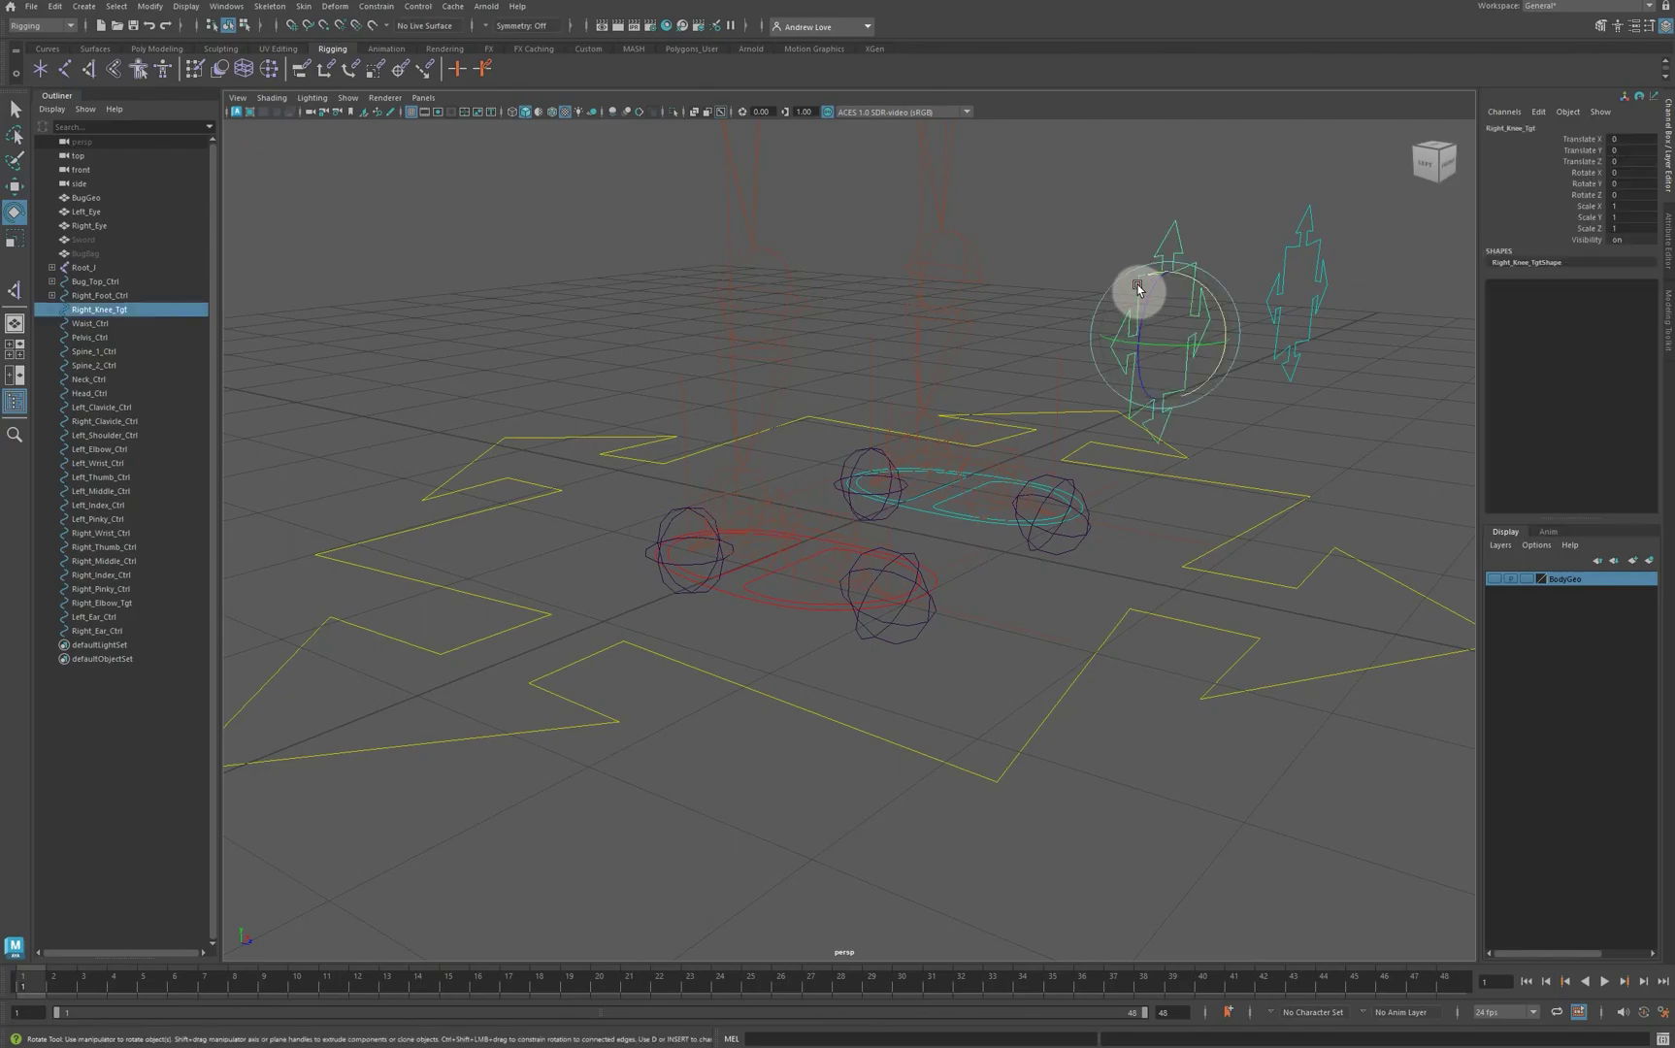
left_click(807, 489)
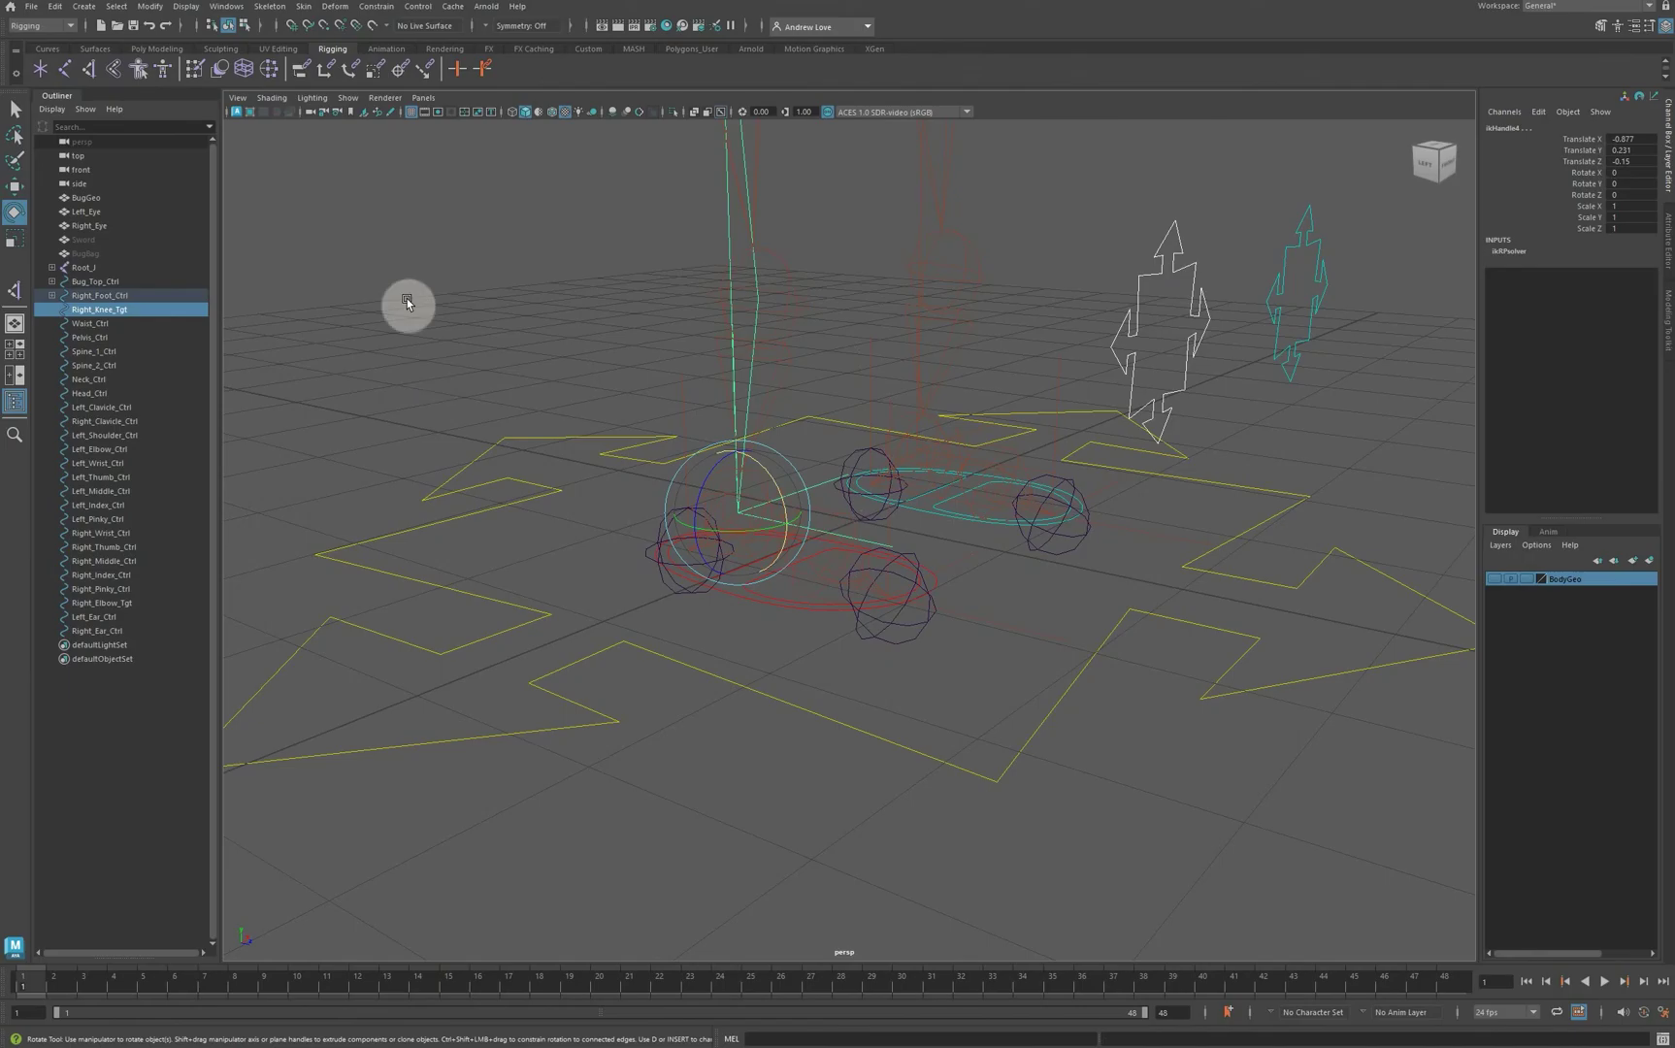
left_click(372, 16)
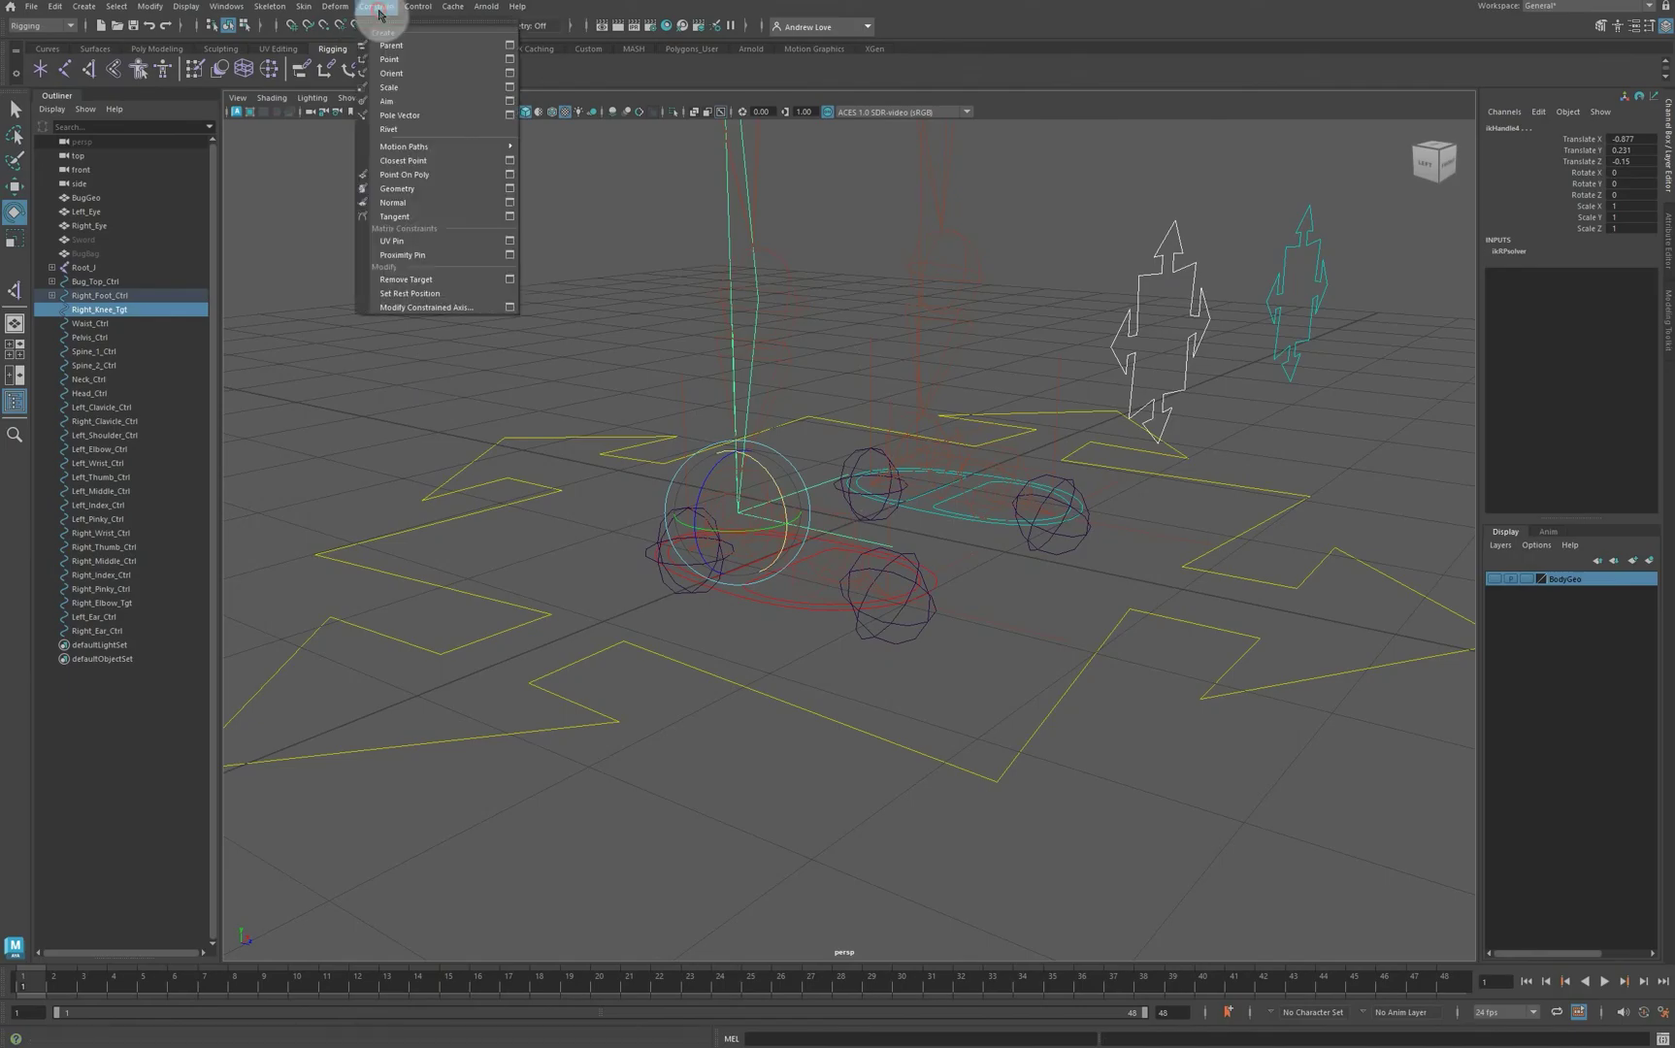
left_click(442, 116)
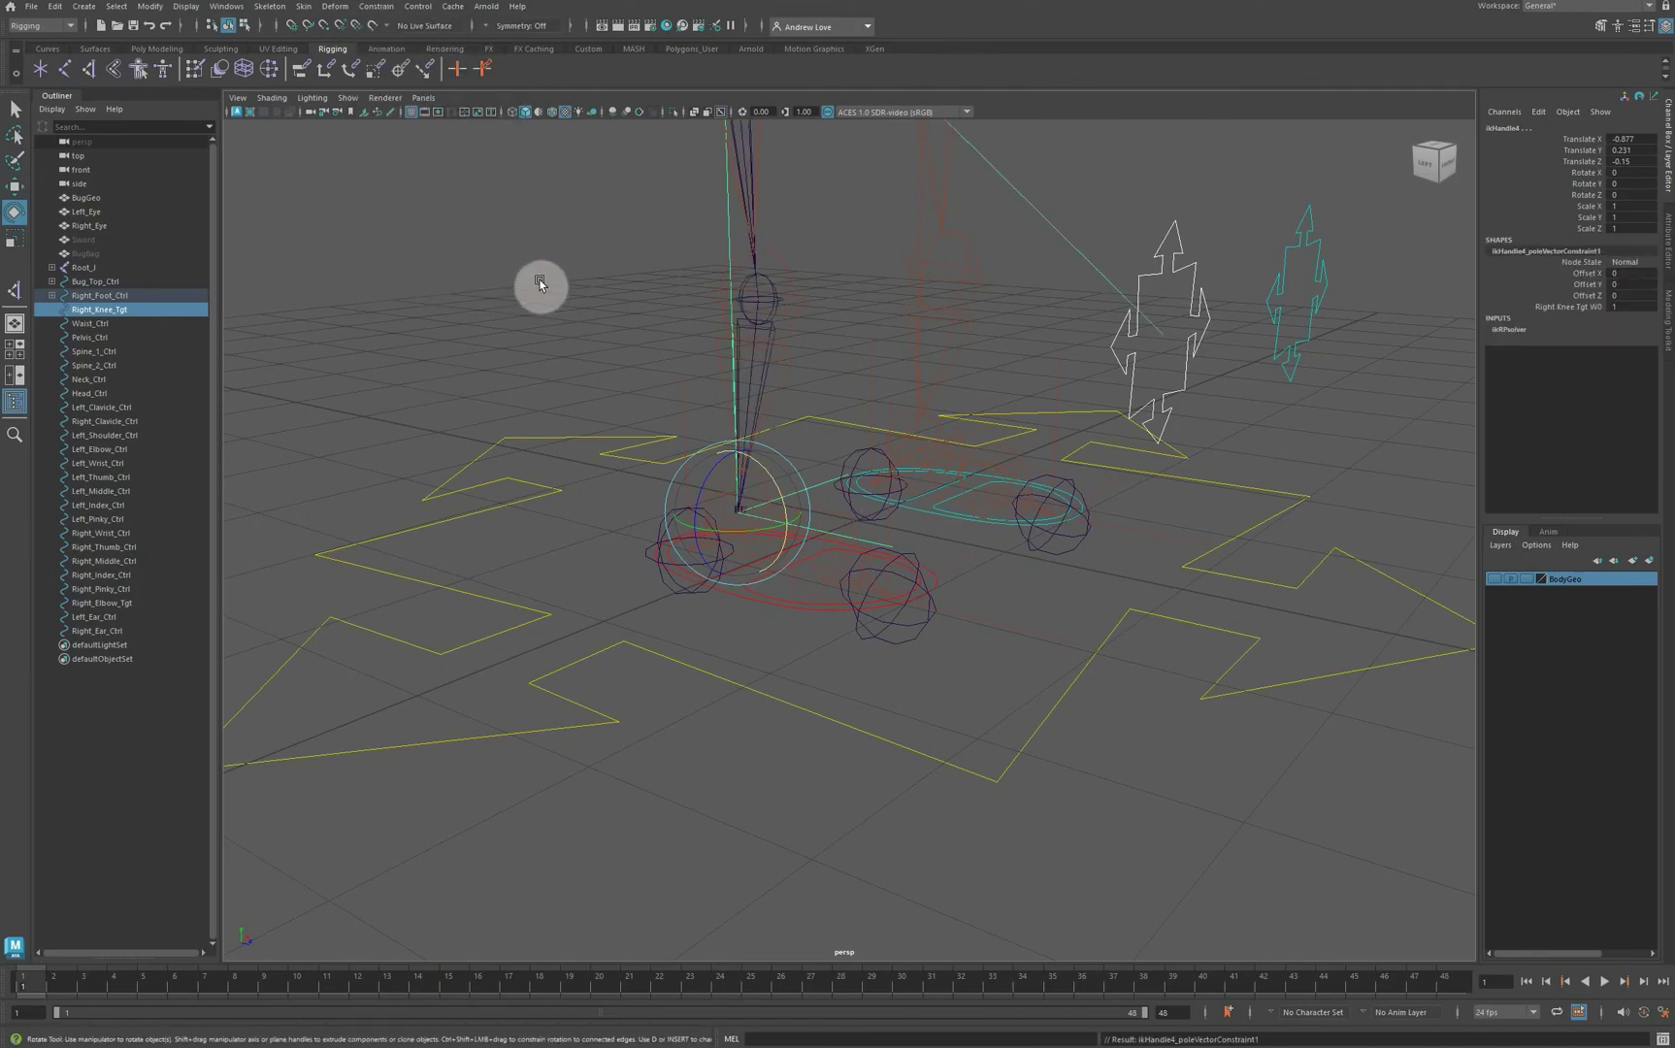
left_click(484, 264)
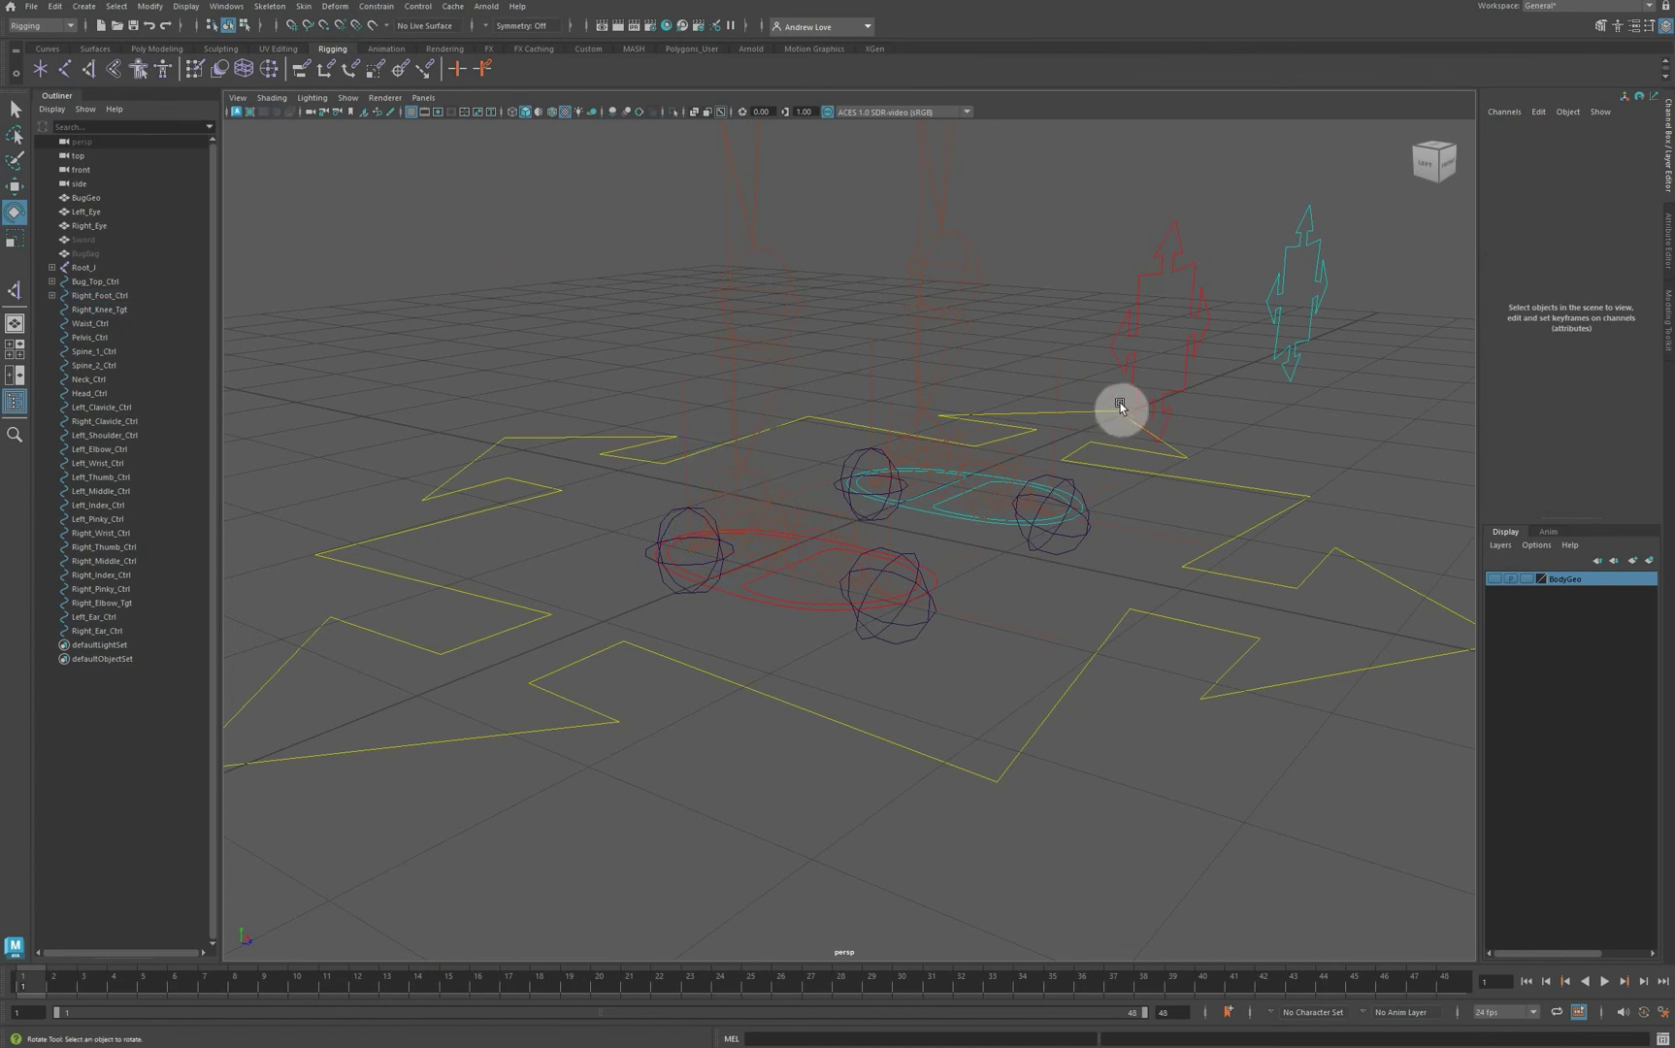
Step: Parent Right_Knee_Tgt under Right_Foot_Ctrl, and Right_Foot_Ctrl under Bug_Top_Ctrl
left_click(1186, 393)
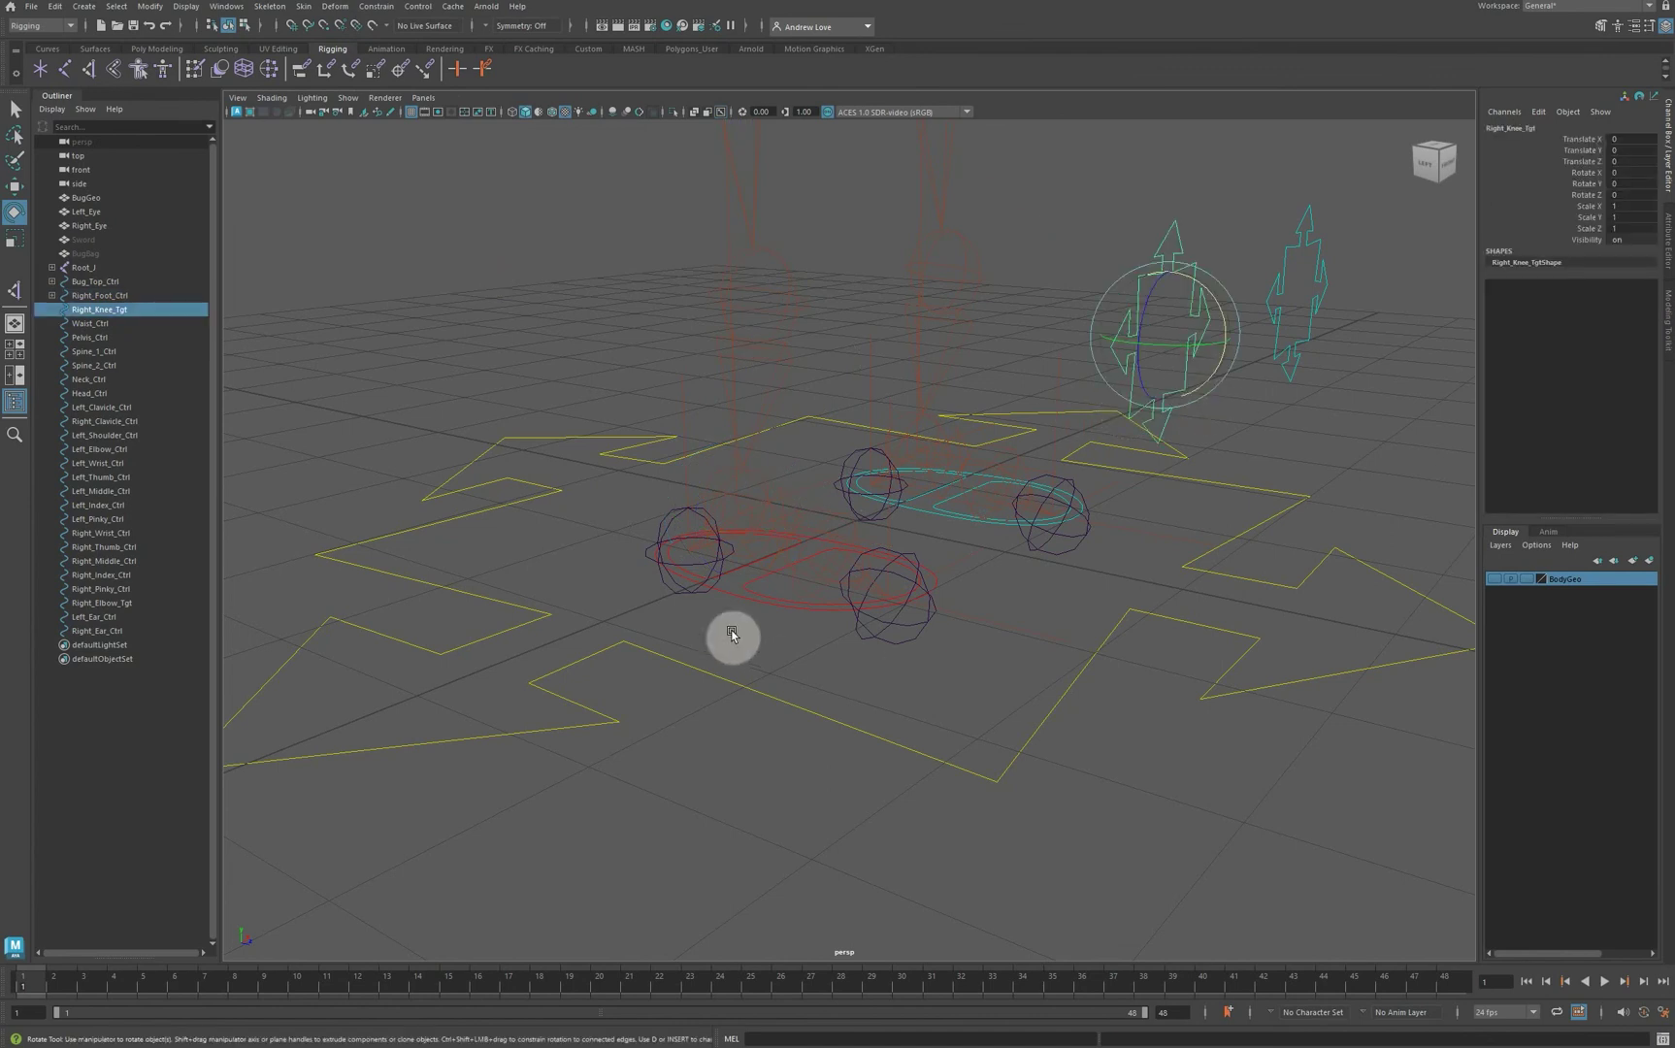
left_click(723, 594, "shift")
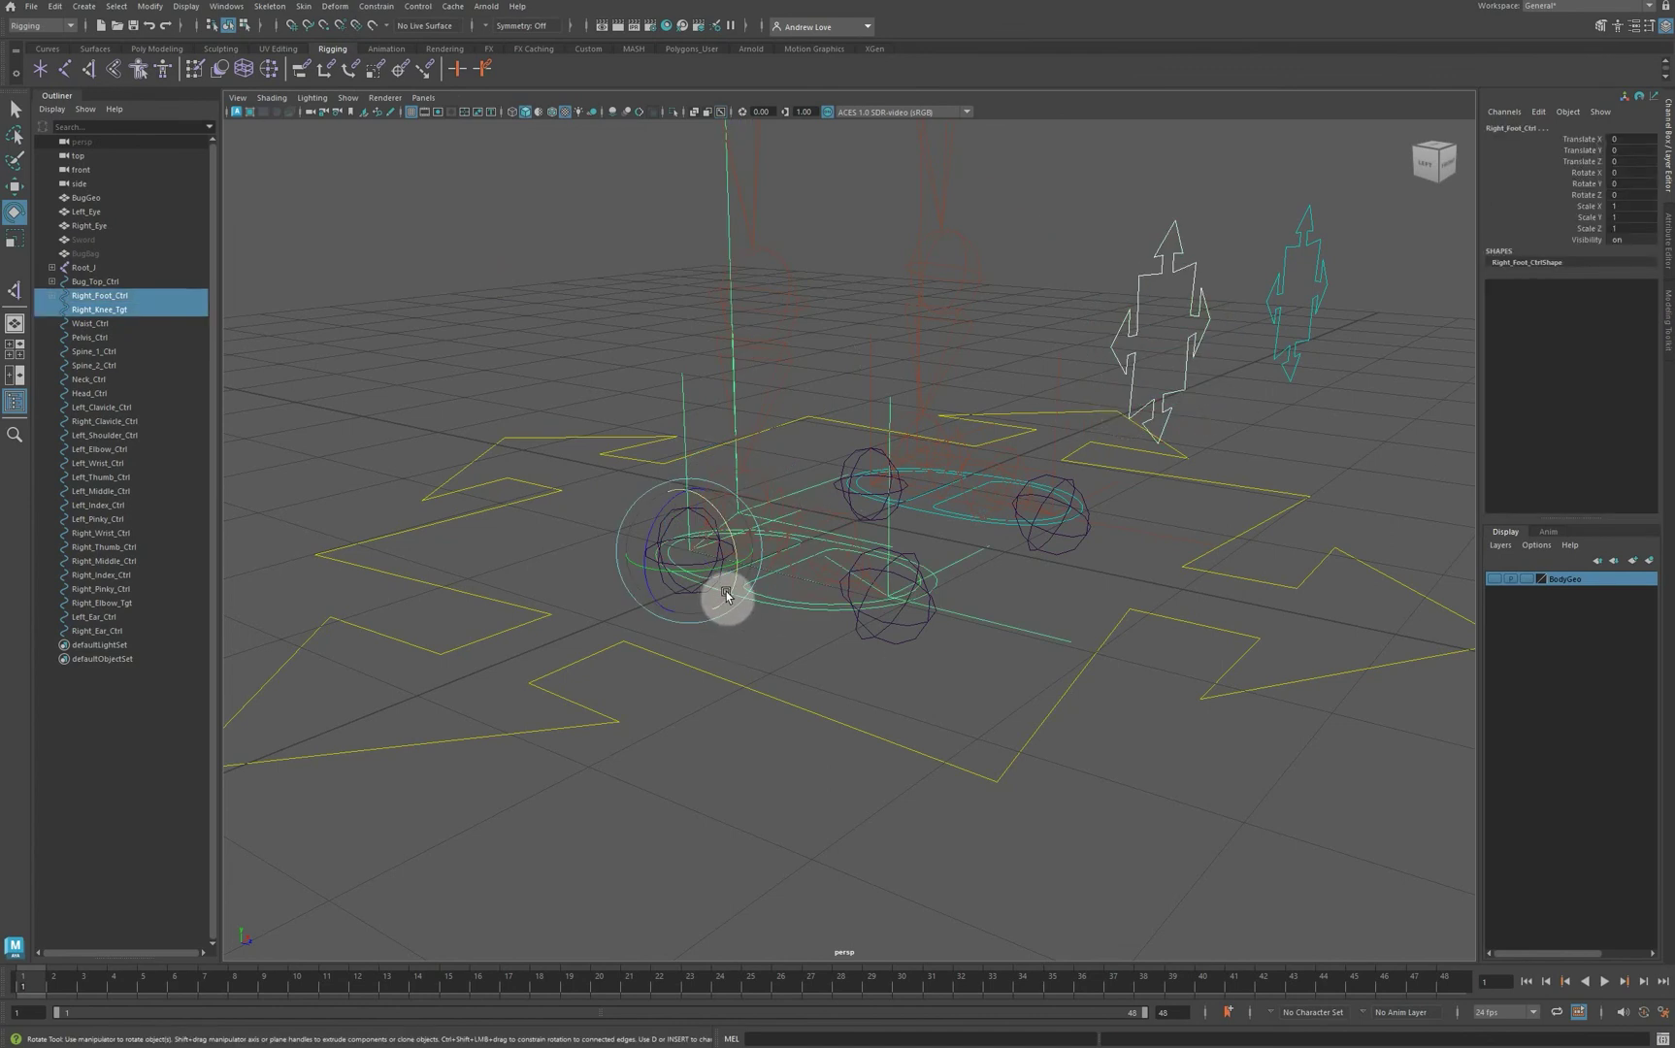
key("p")
left_click(726, 587)
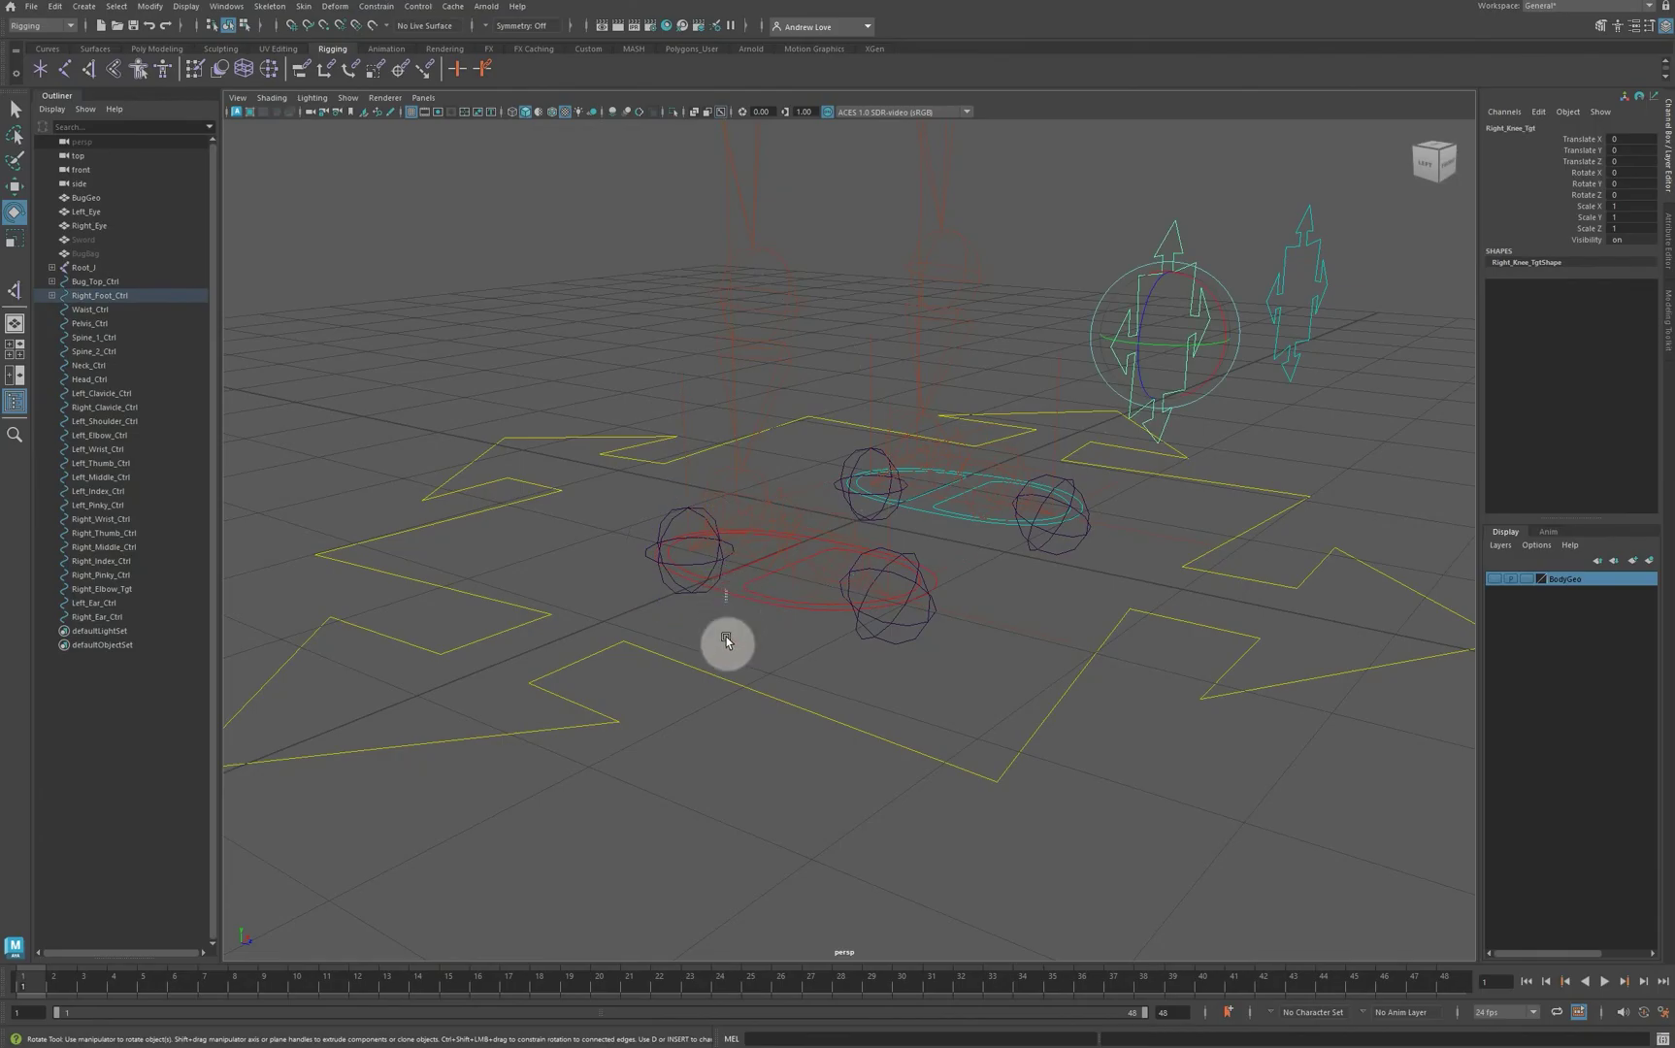
left_click(800, 706, "shift")
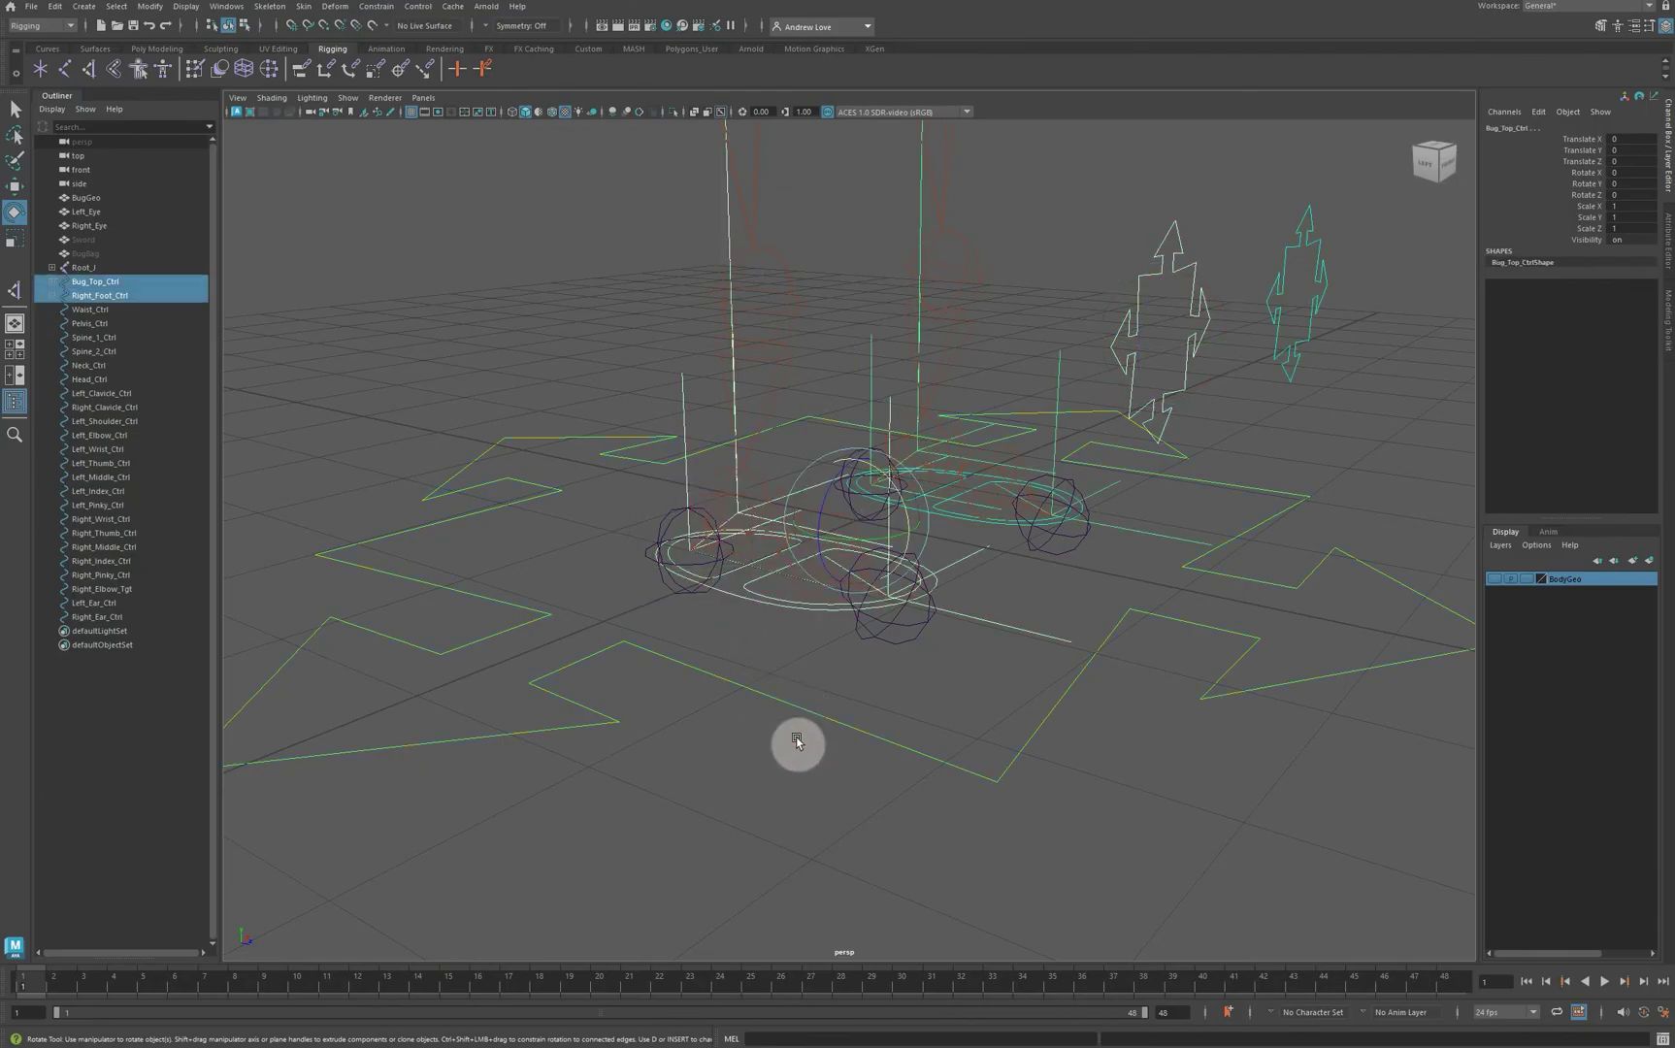
key("p")
left_click(927, 776)
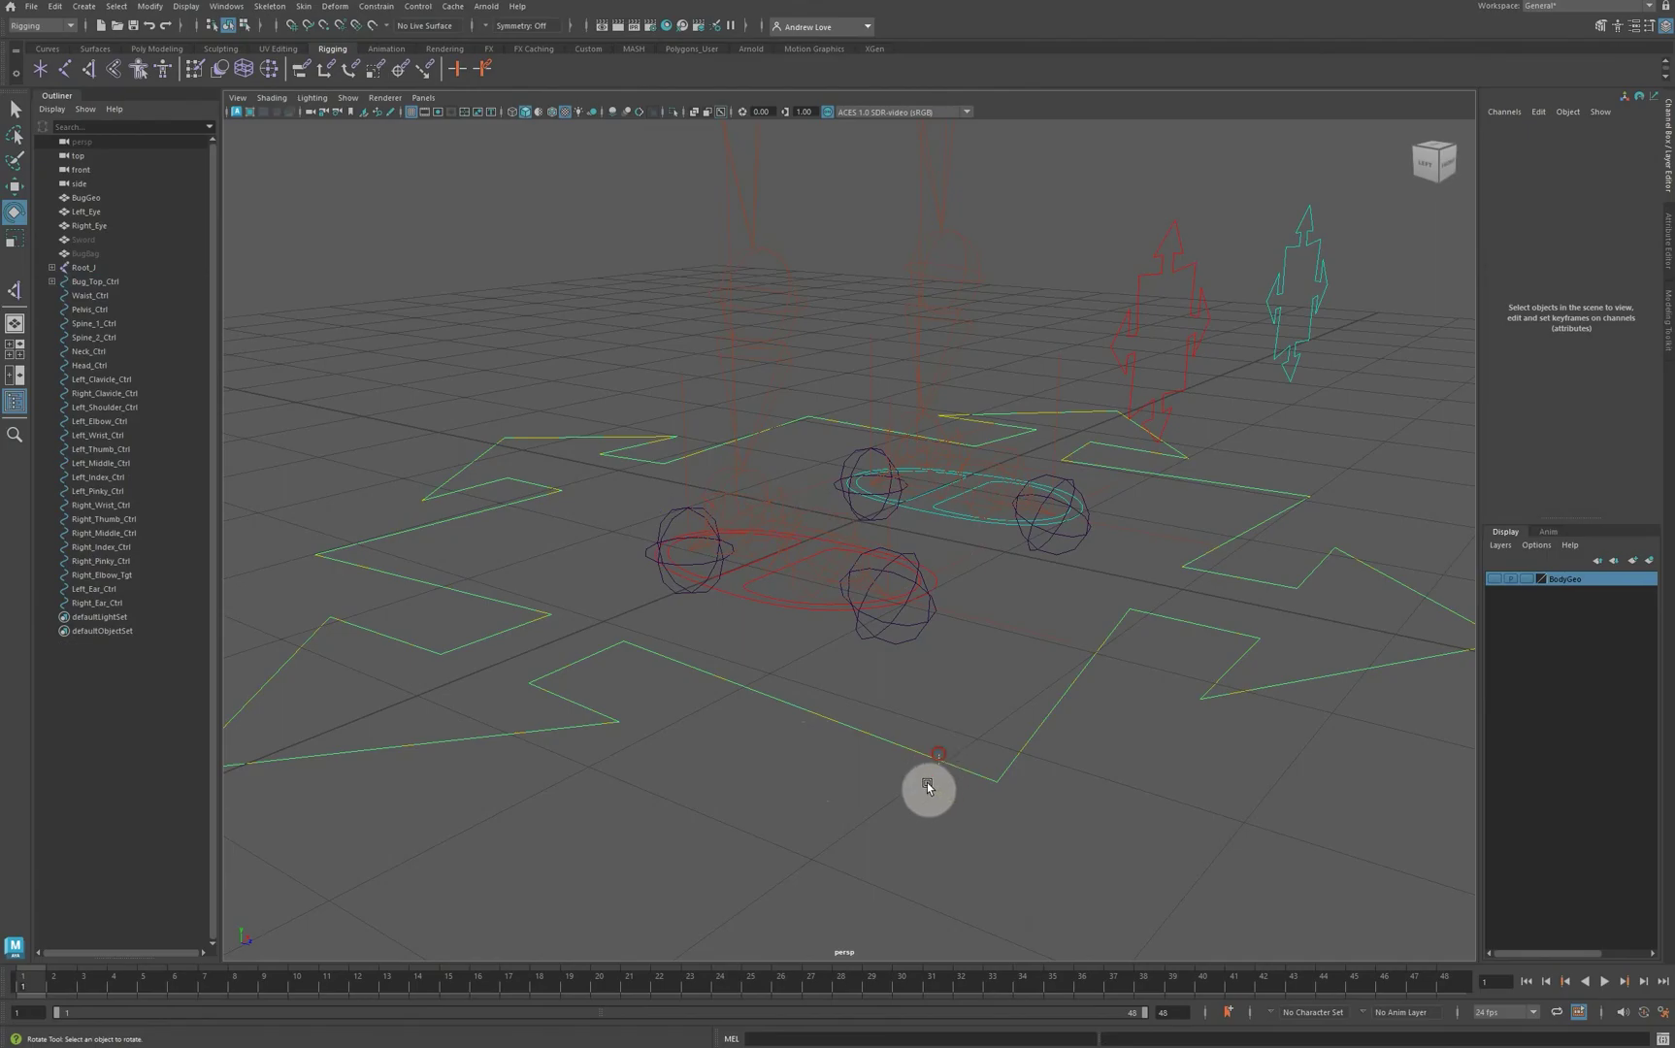
Step: Examine the leg and foot controls grouped under Bug_Top_Ctrl together with the hip area from the front
key("ctrl+z")
key("f")
right_click_drag(1069, 716, 1111, 704, "alt")
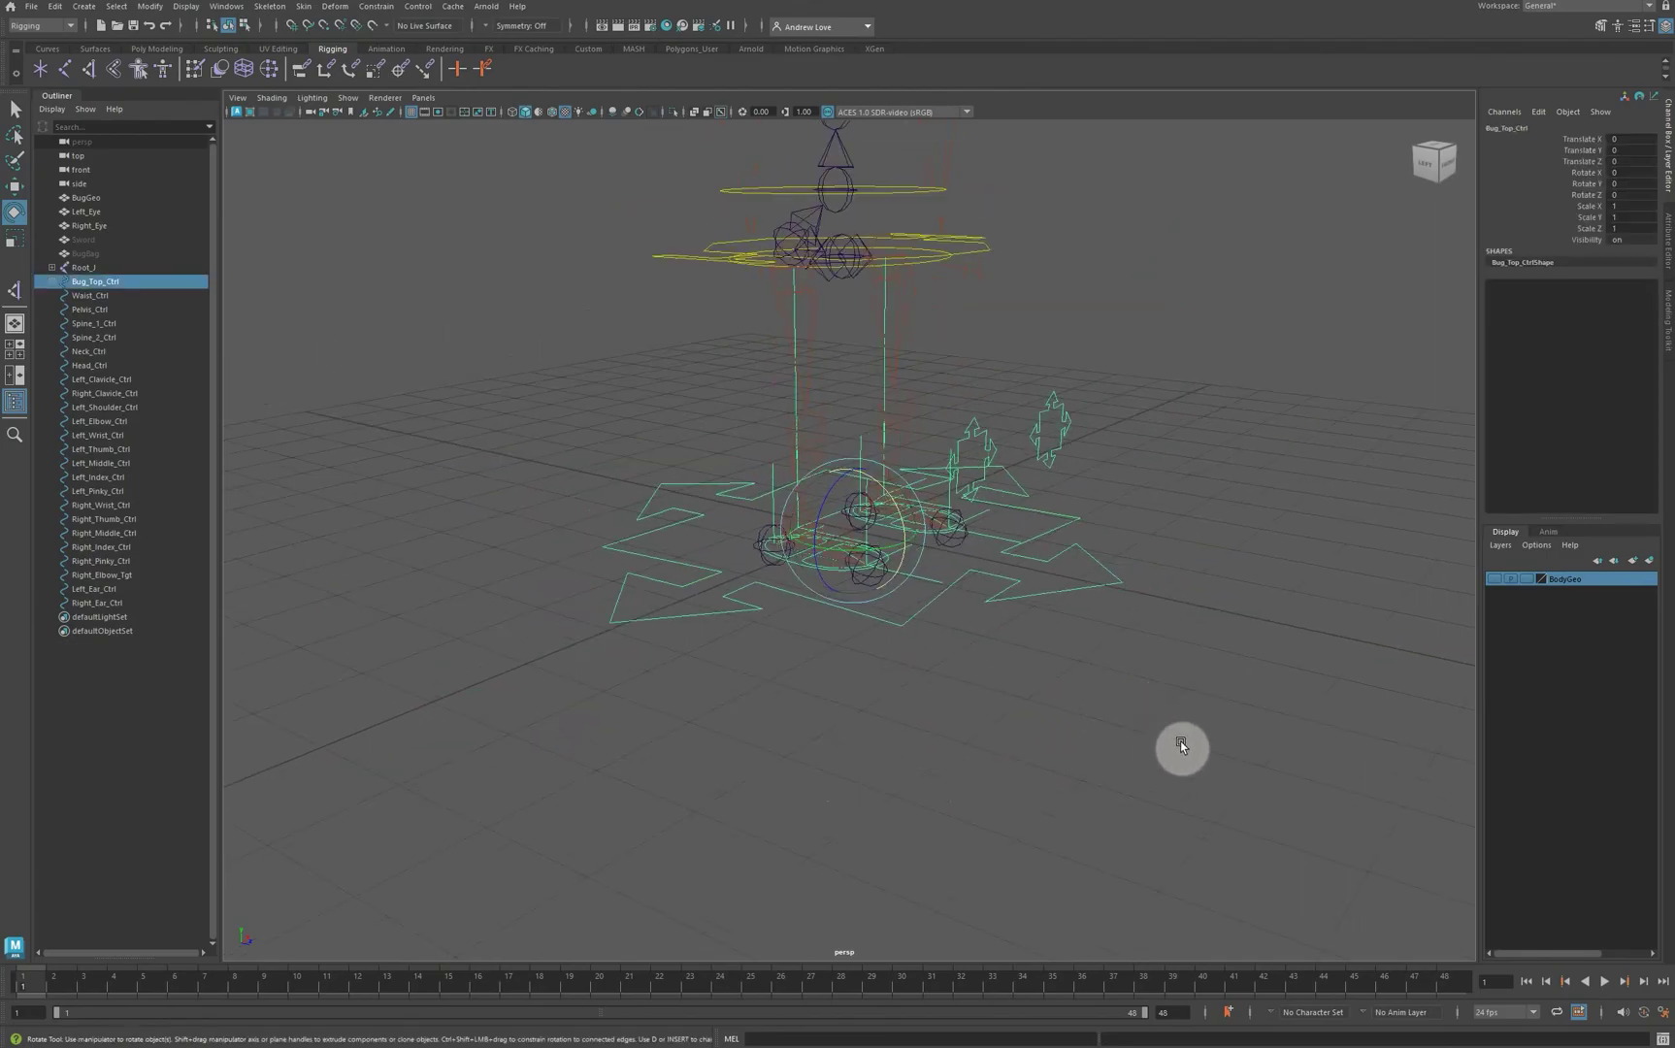
left_click_drag(1180, 743, 953, 718, "alt")
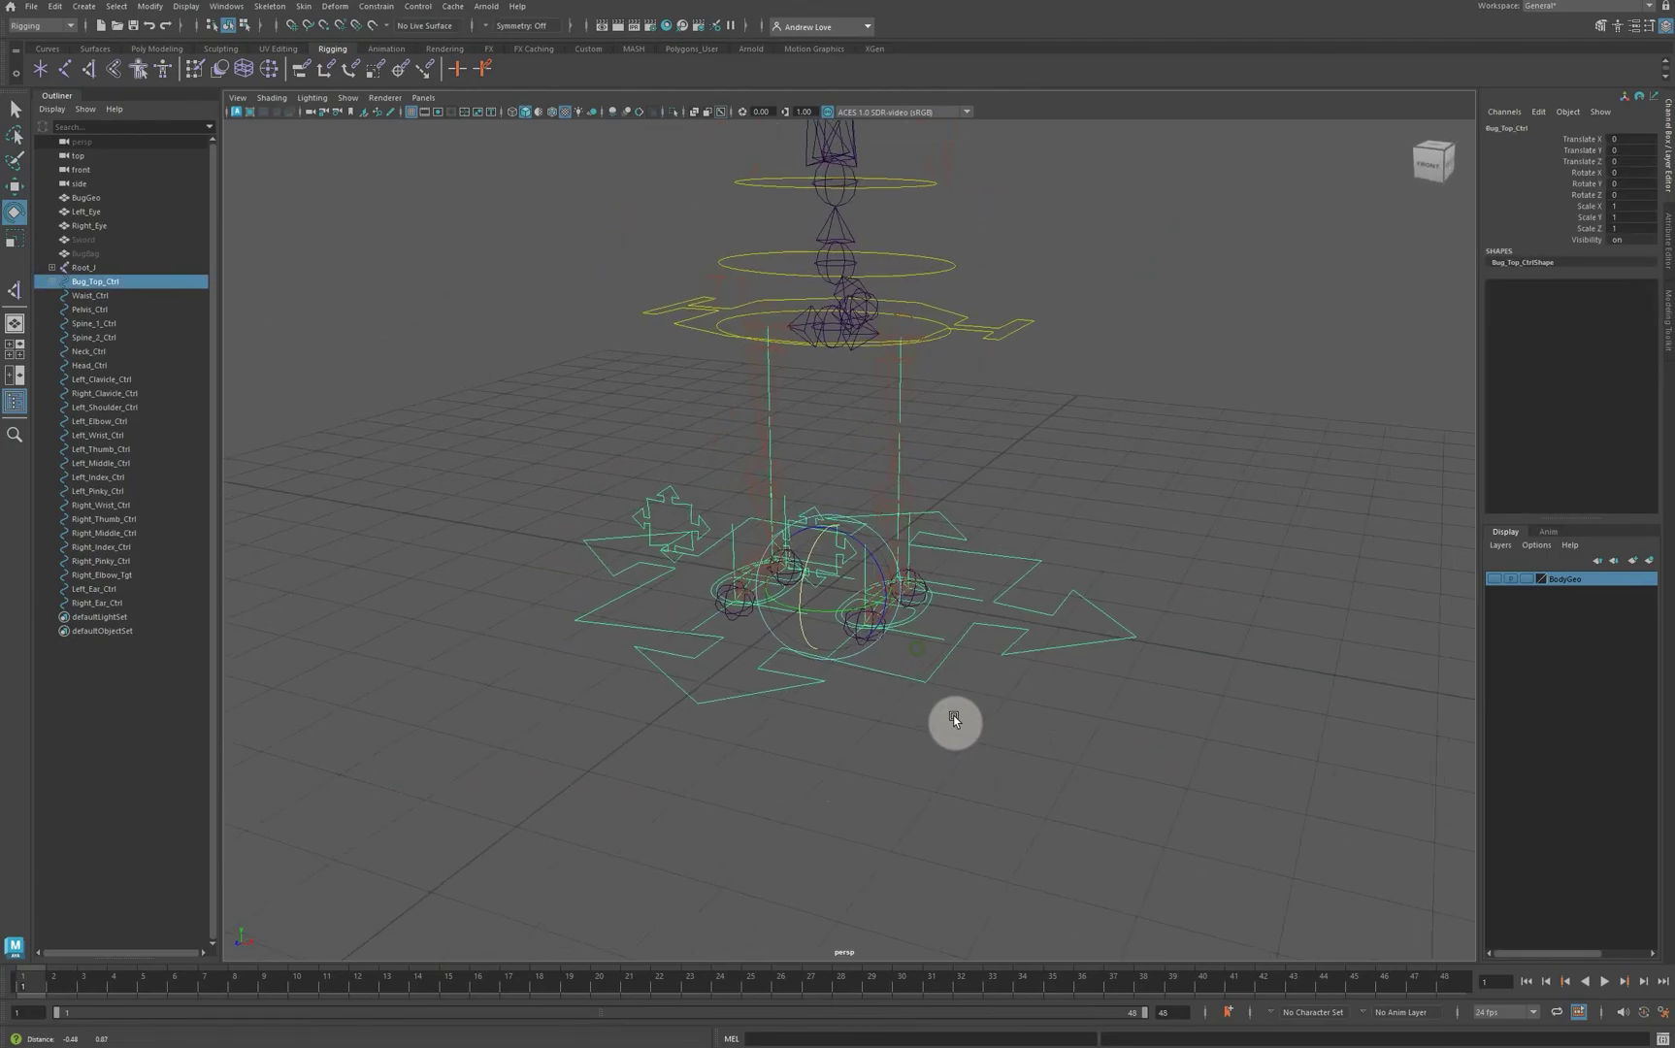
right_click_drag(952, 716, 956, 754, "alt")
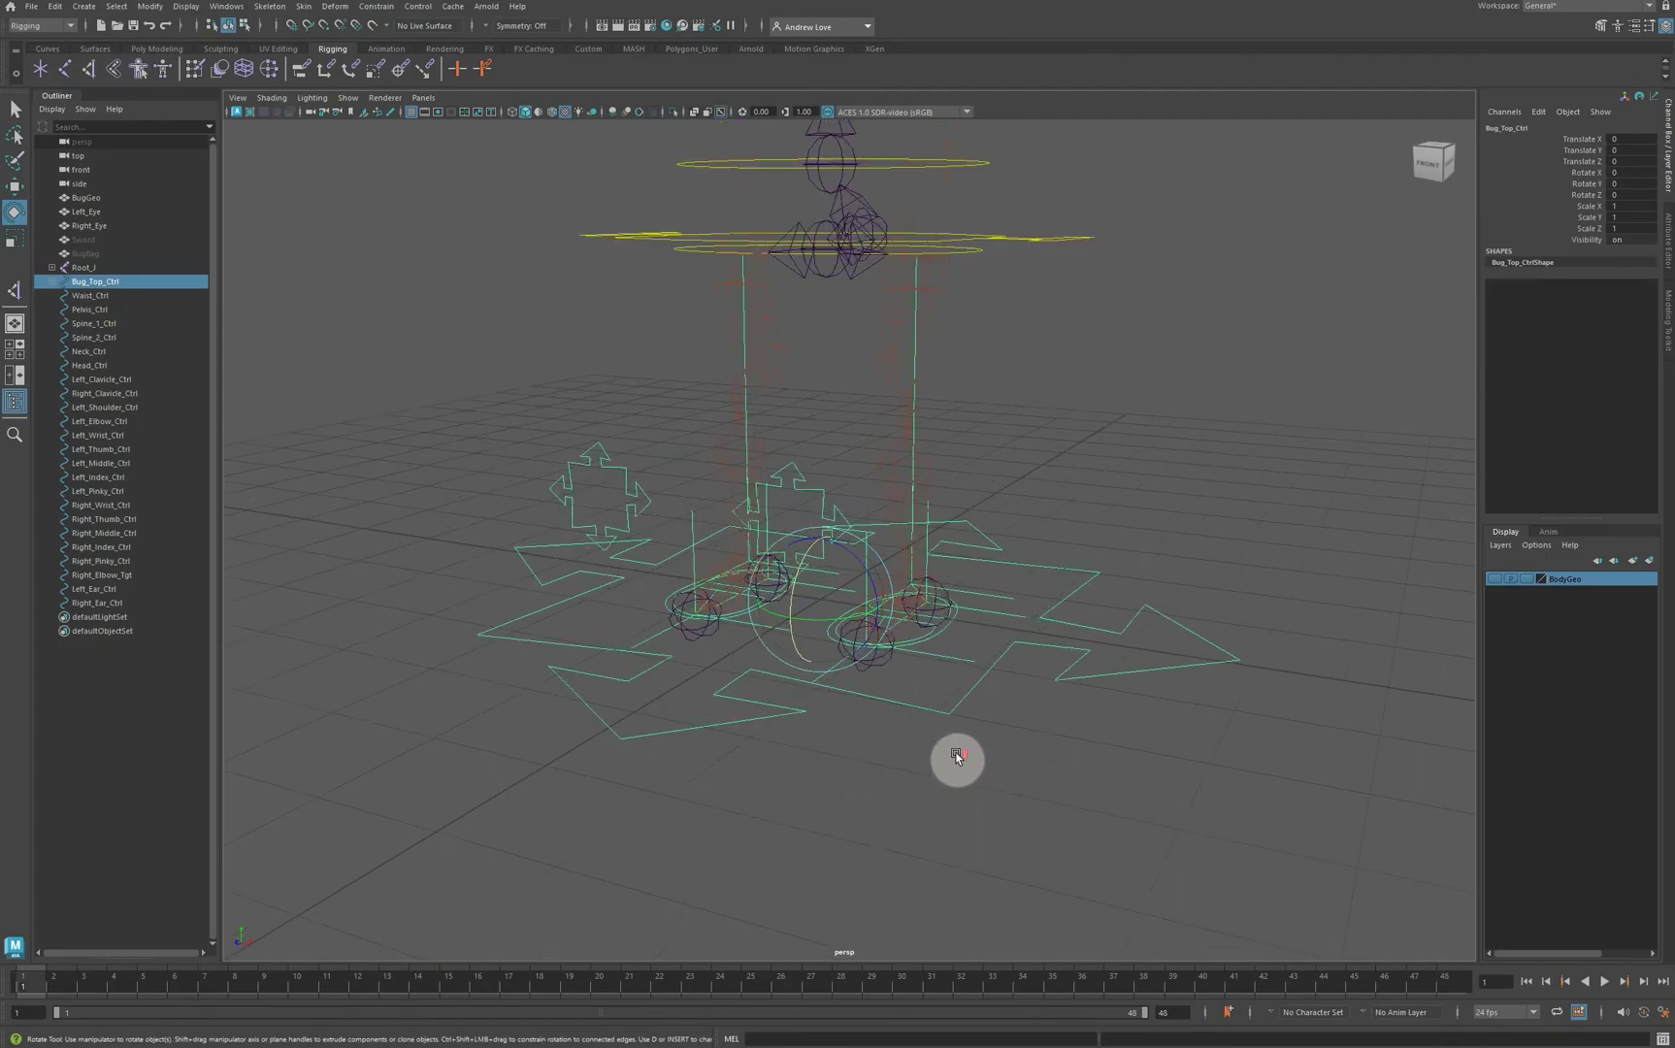
middle_click_drag(871, 805, 872, 814, "alt")
left_click(875, 818)
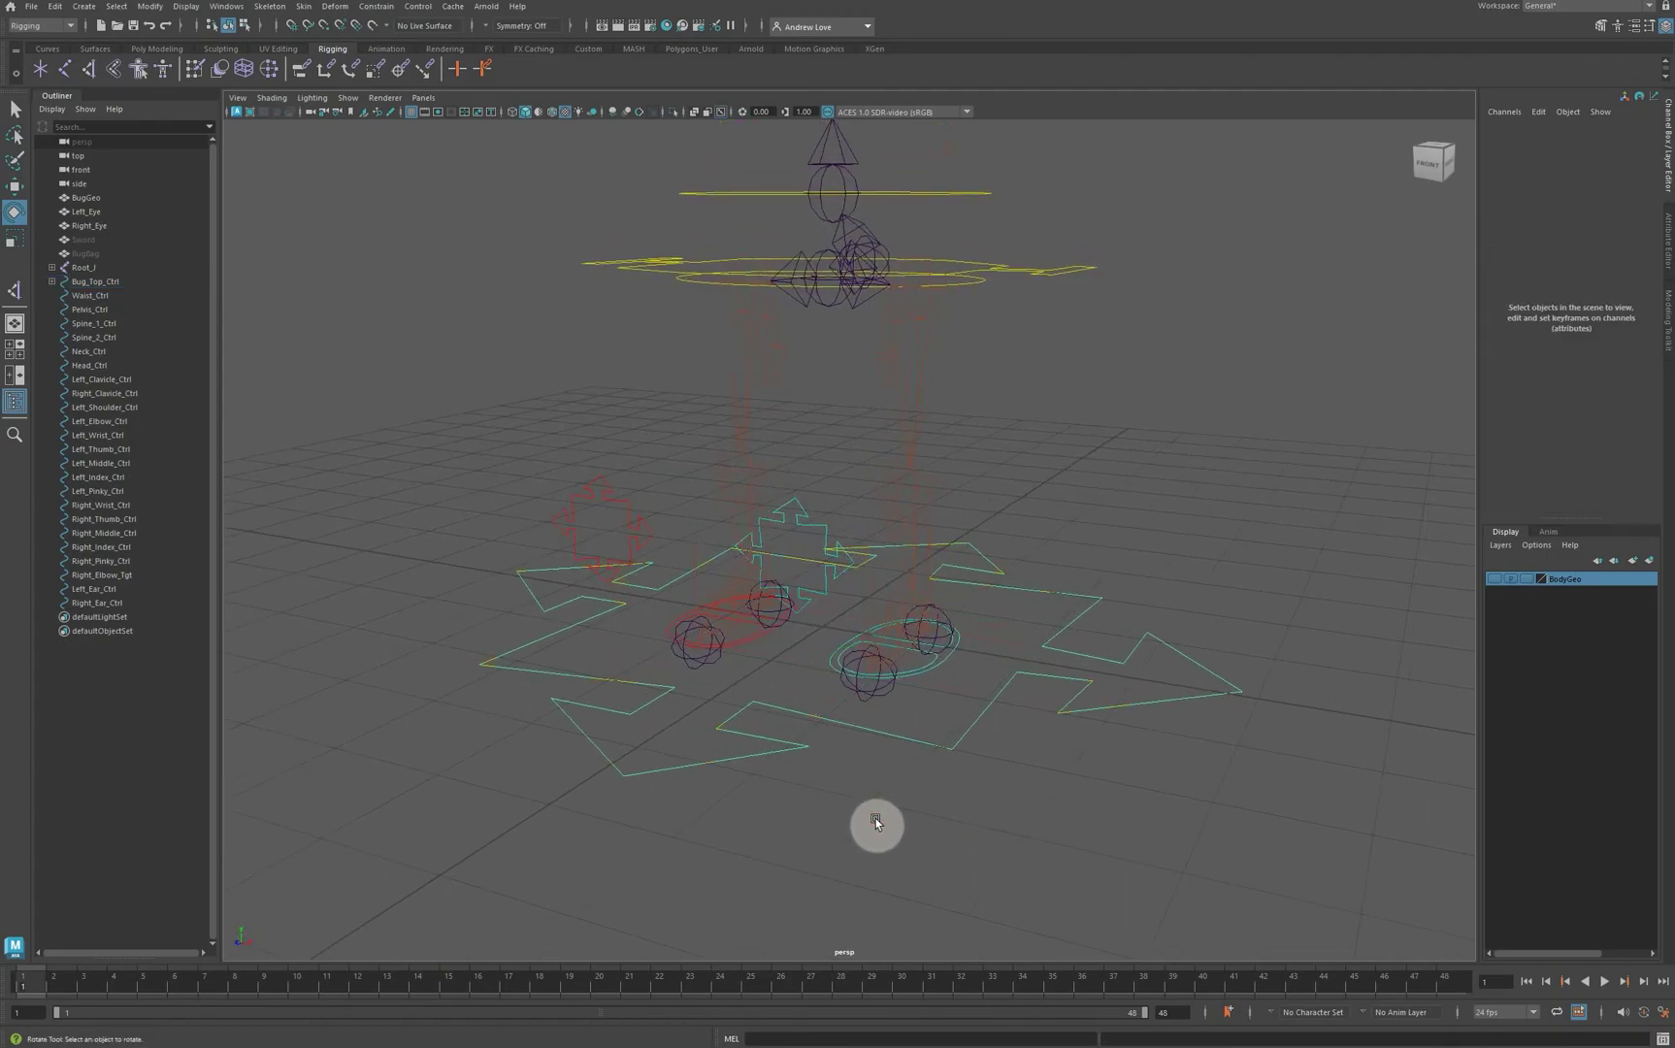